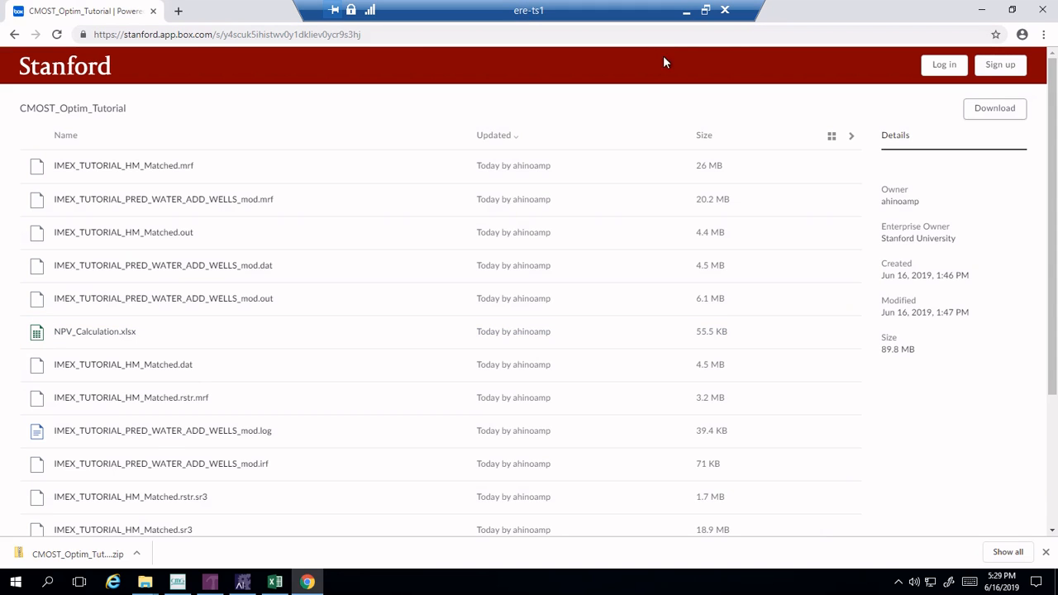
# Step: Download the shared CMOST_Optim_Tutorial folder and extract the new CMOST_Optim_Tutorial (1).zip archive within Downloads
pyautogui.click(978, 118)
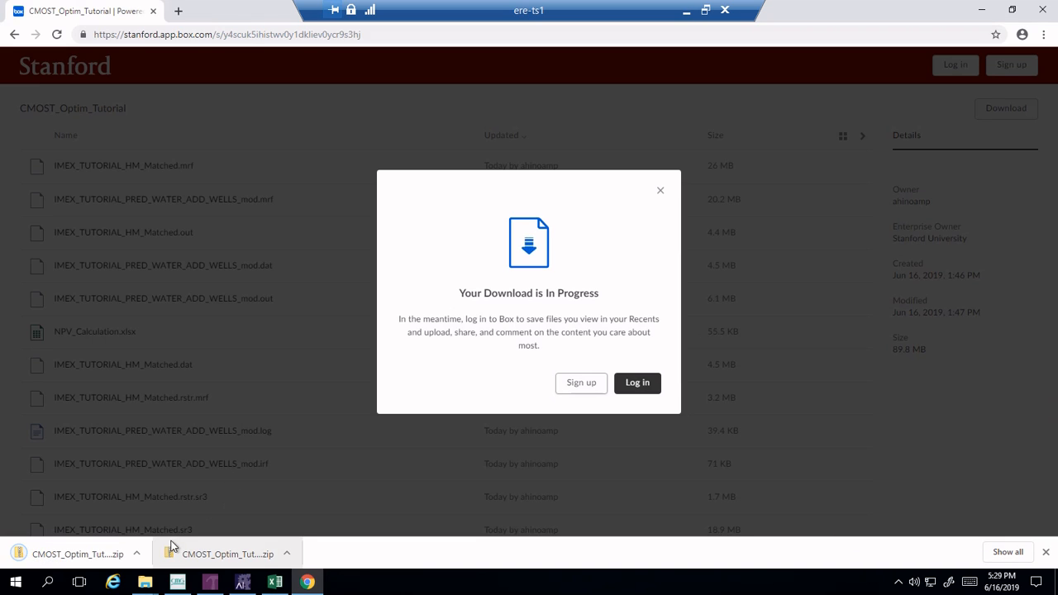
pyautogui.click(142, 553)
pyautogui.click(190, 508)
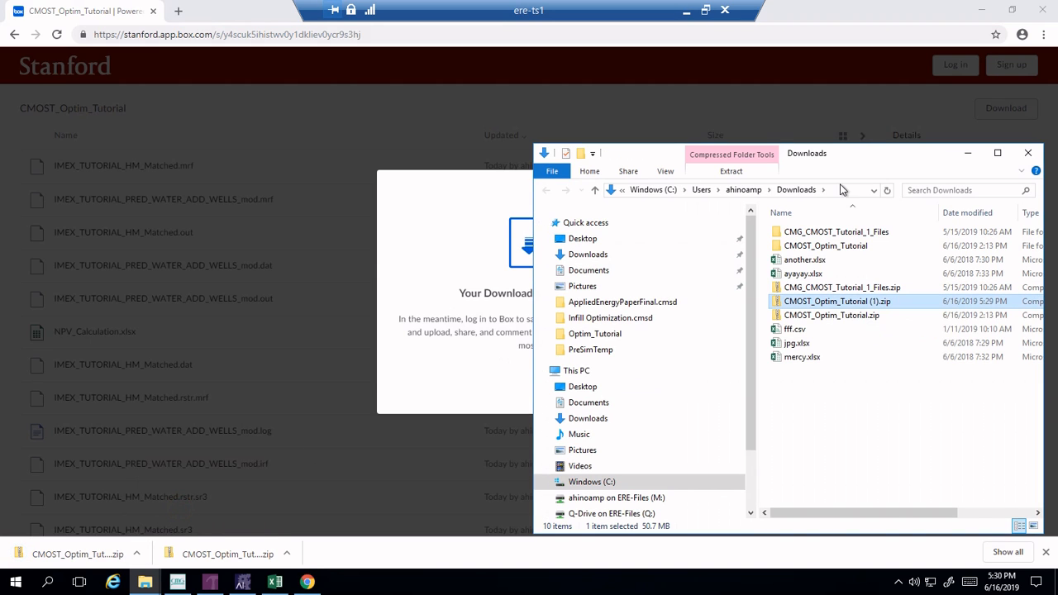
pyautogui.click(741, 174)
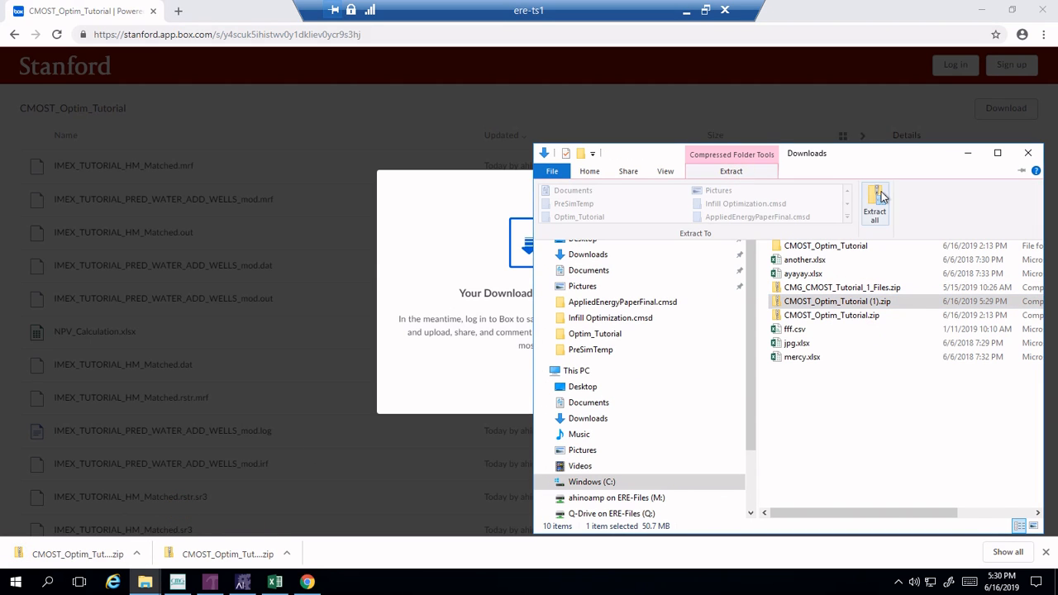
pyautogui.click(875, 208)
pyautogui.click(645, 418)
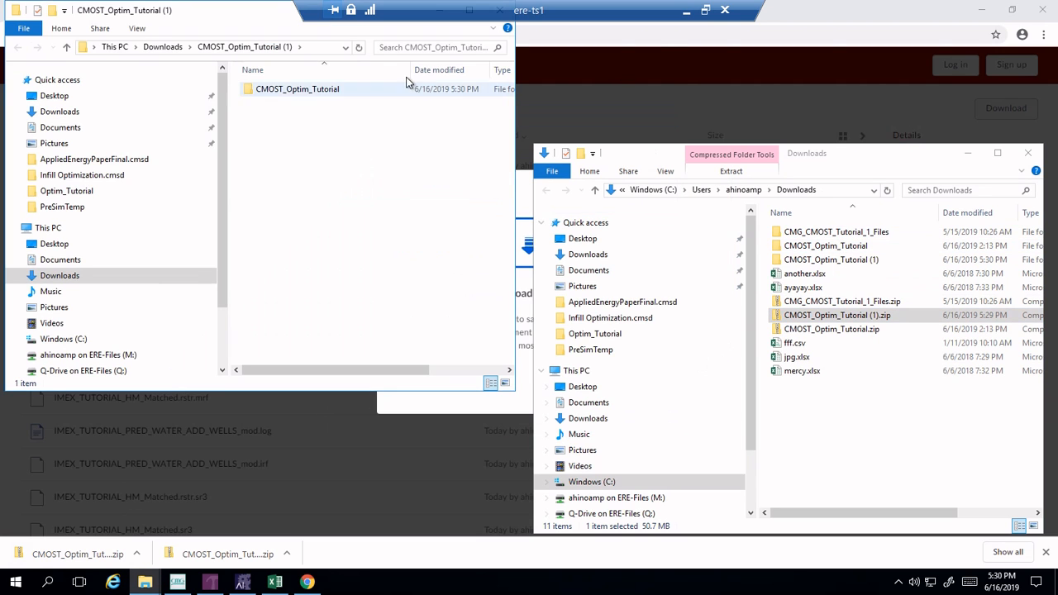
# Step: Copy the extracted CMOST_Optim_Tutorial folder into the Documents folder
pyautogui.click(329, 87)
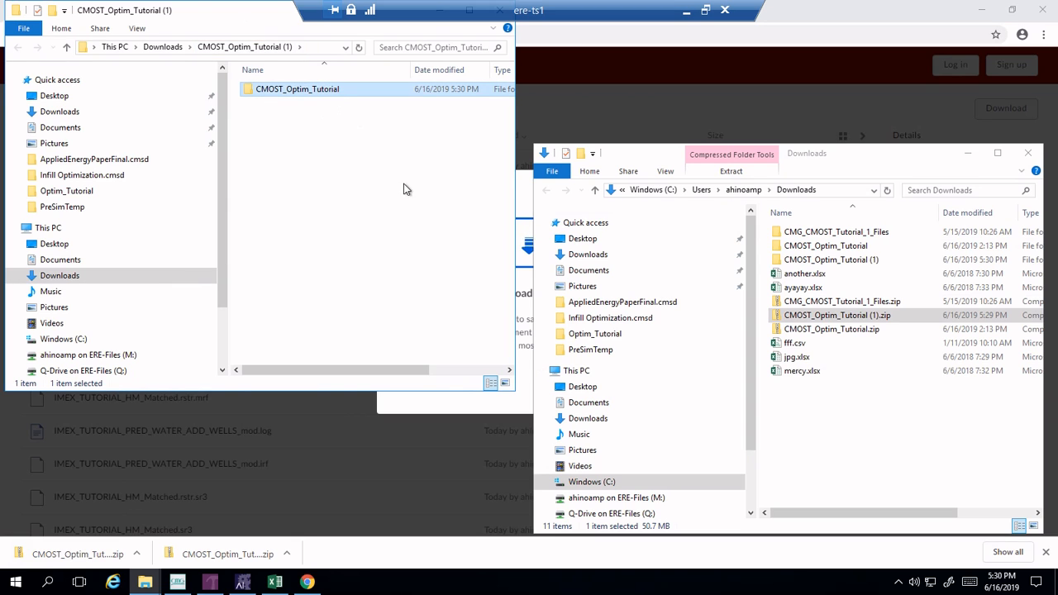
pyautogui.click(630, 272)
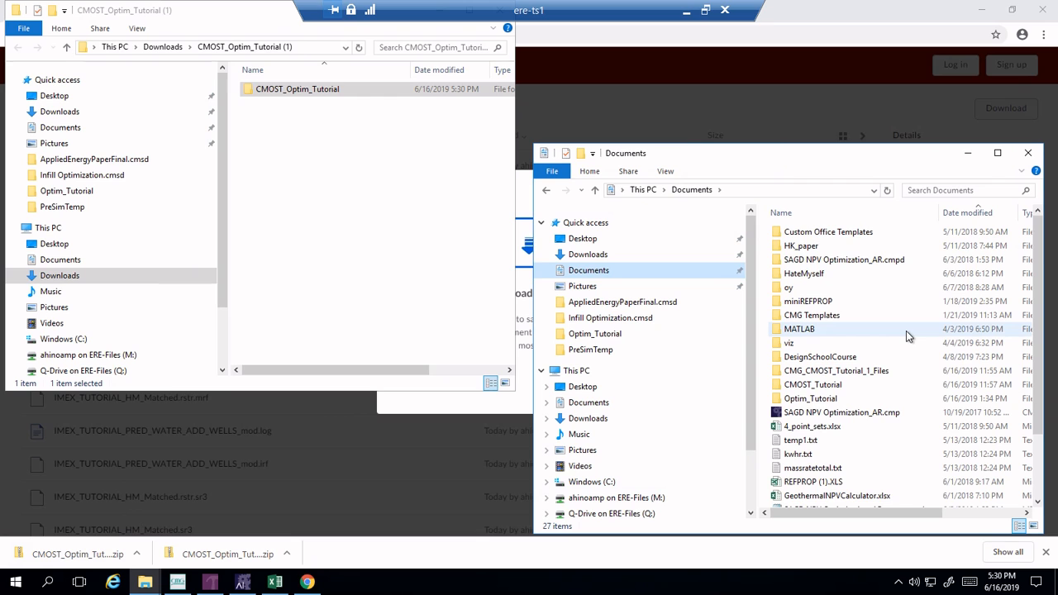
pyautogui.hotkey('ctrl', 'v')
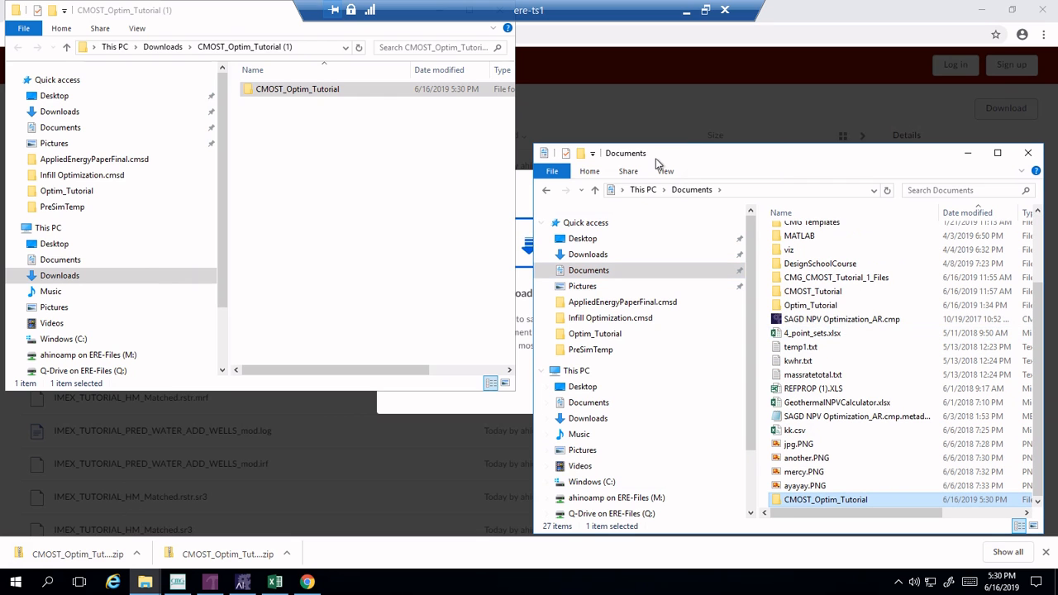
# Step: Switch to CMG Technologies Launcher, refresh its folder list and open the CMOST_Optim_Tutorial folder
pyautogui.click(981, 10)
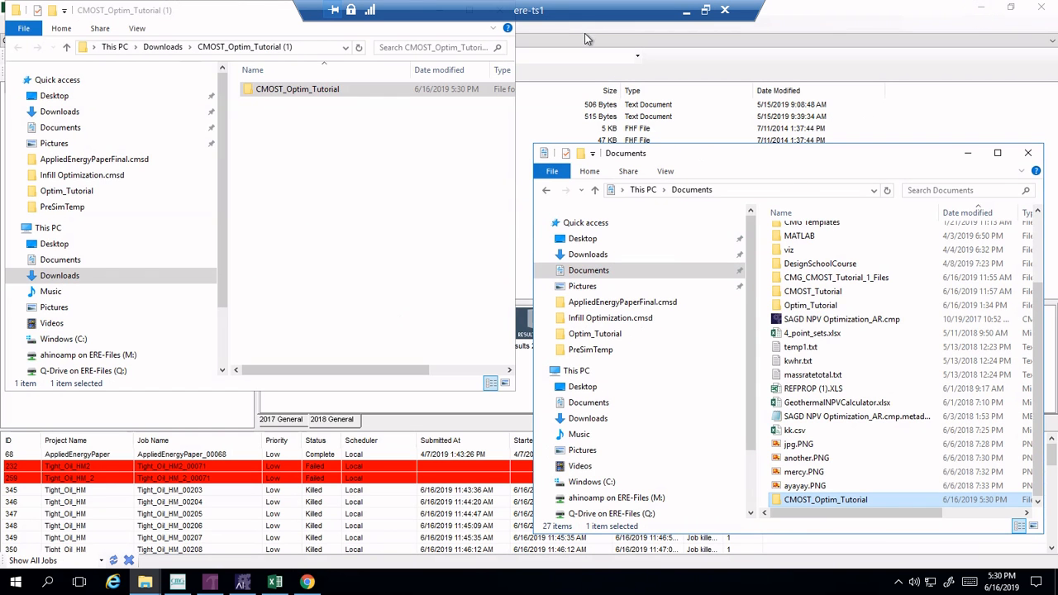
pyautogui.press('super+d')
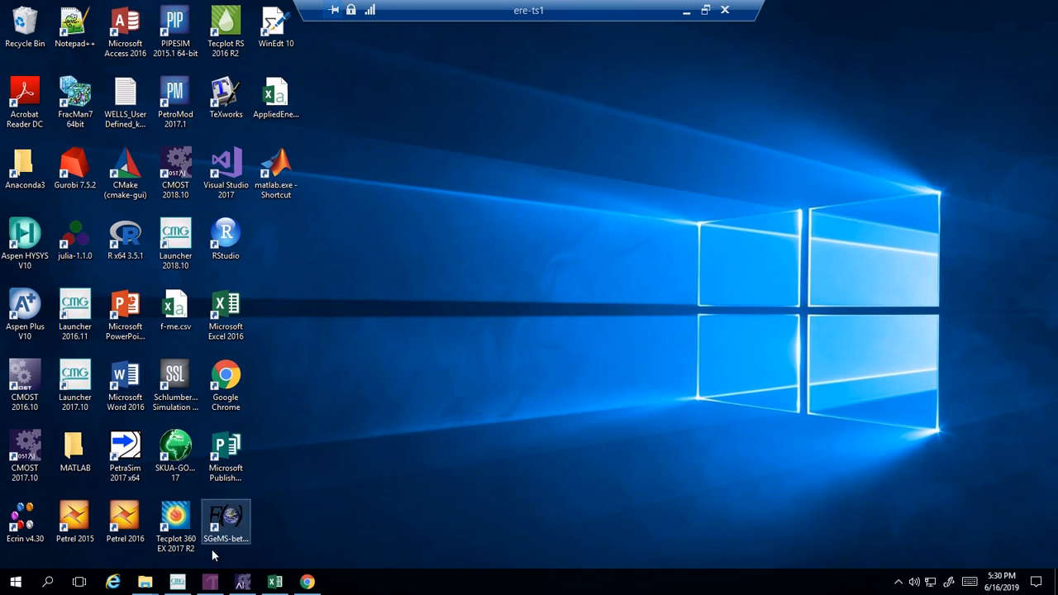
pyautogui.click(177, 582)
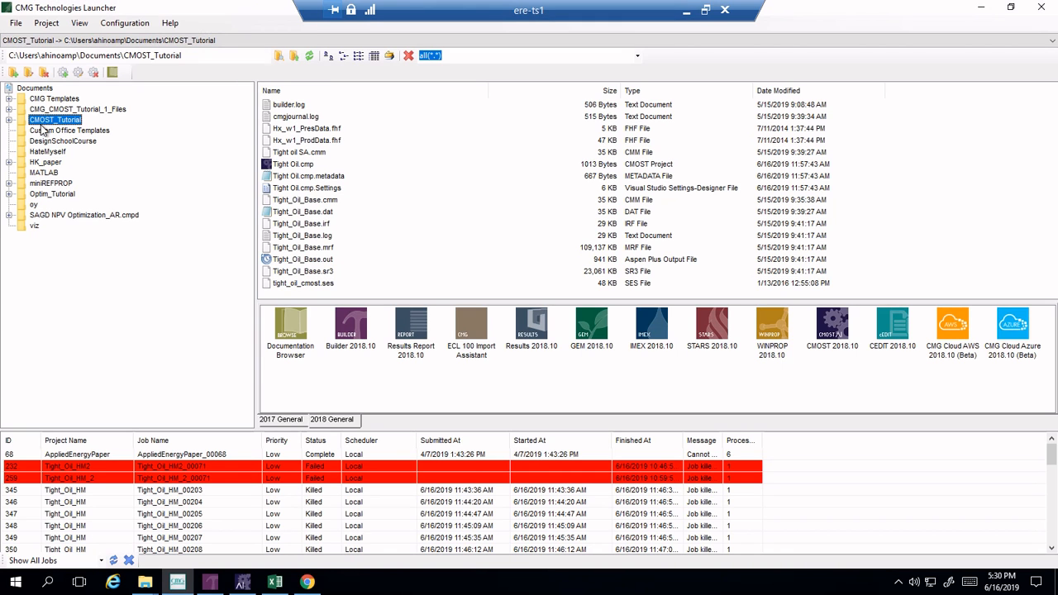
pyautogui.click(310, 55)
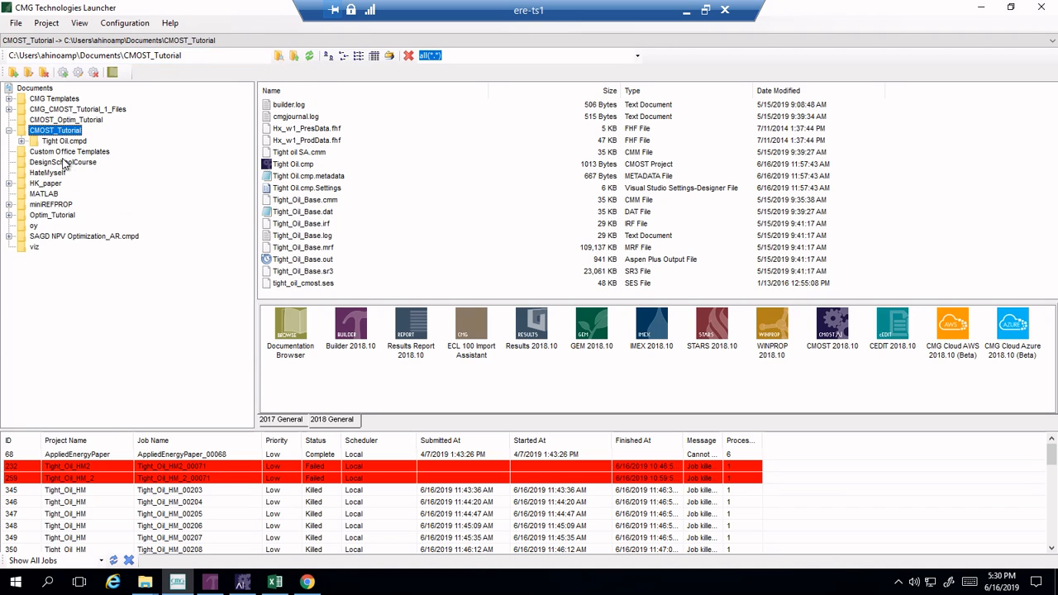
pyautogui.click(59, 120)
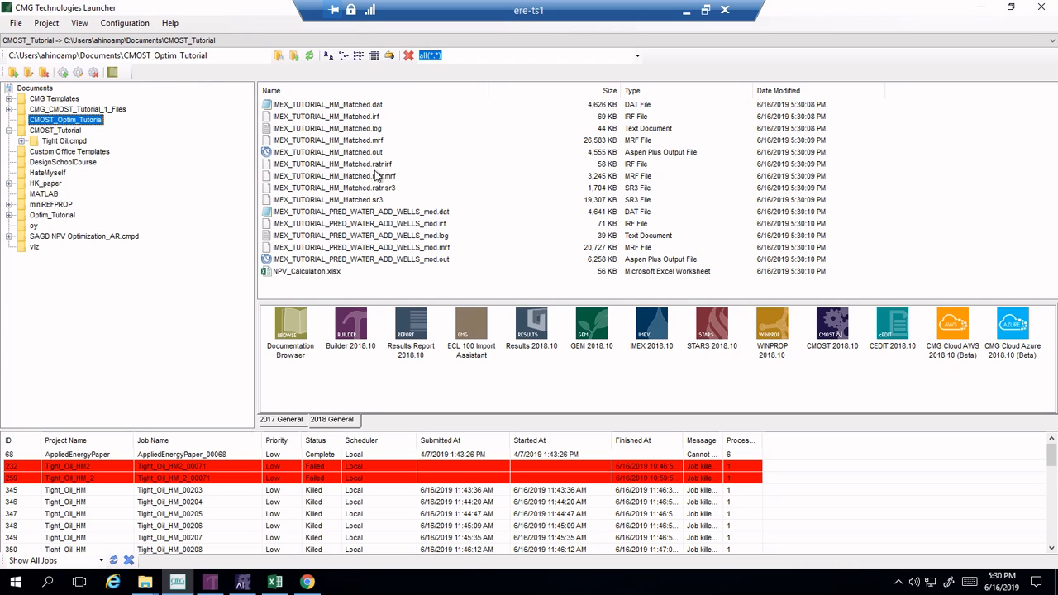
# Step: Open the dataset IMEX_TUTORIAL_PRED_WATER_ADD_WELLS_mod.dat in Builder 2018.10
pyautogui.click(397, 214)
pyautogui.click(399, 213)
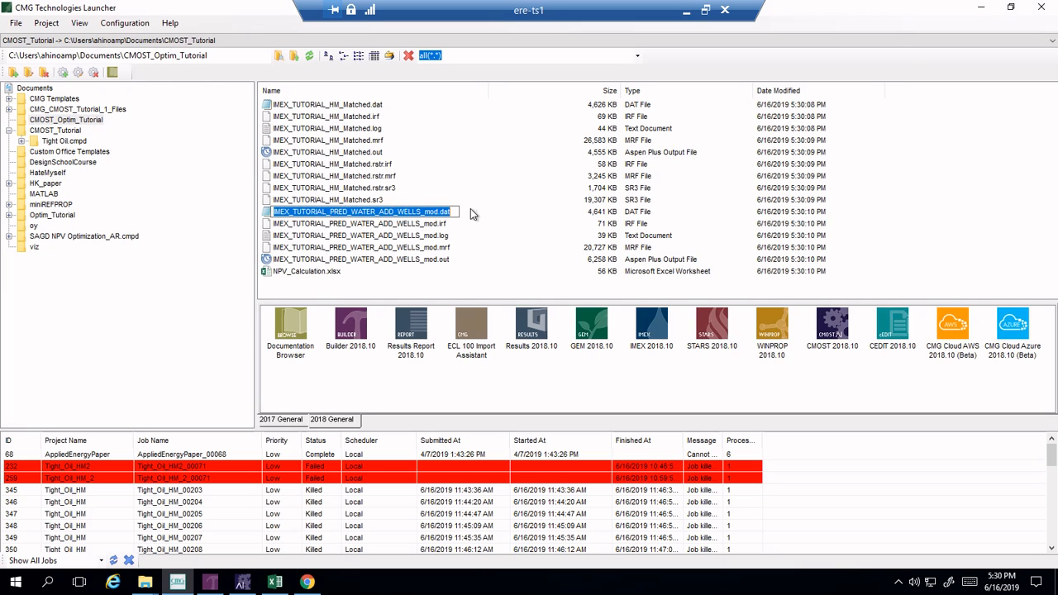
pyautogui.click(472, 213)
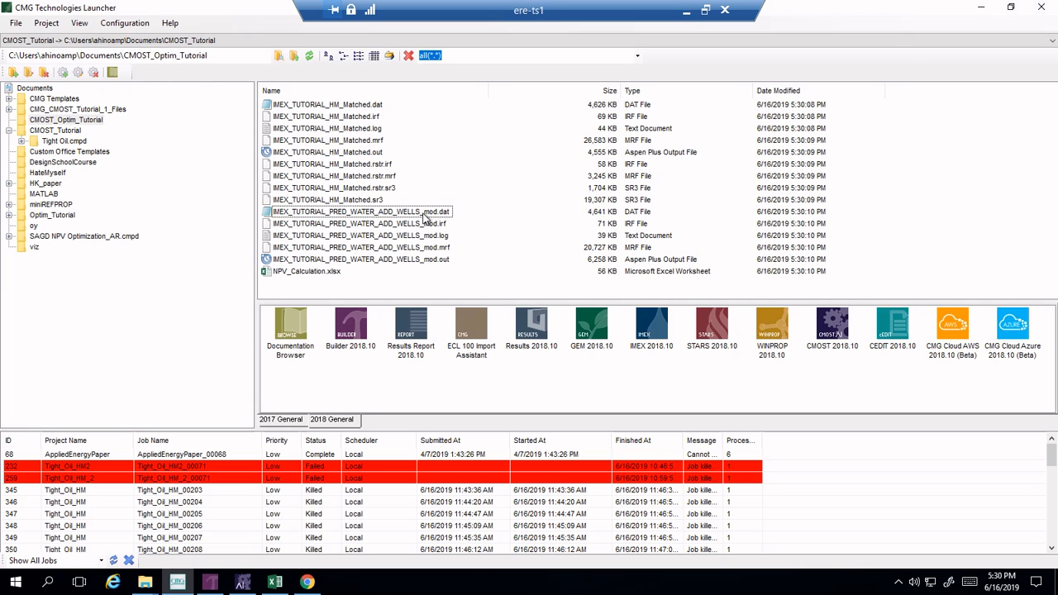
pyautogui.moveTo(424, 215); pyautogui.dragTo(360, 327)
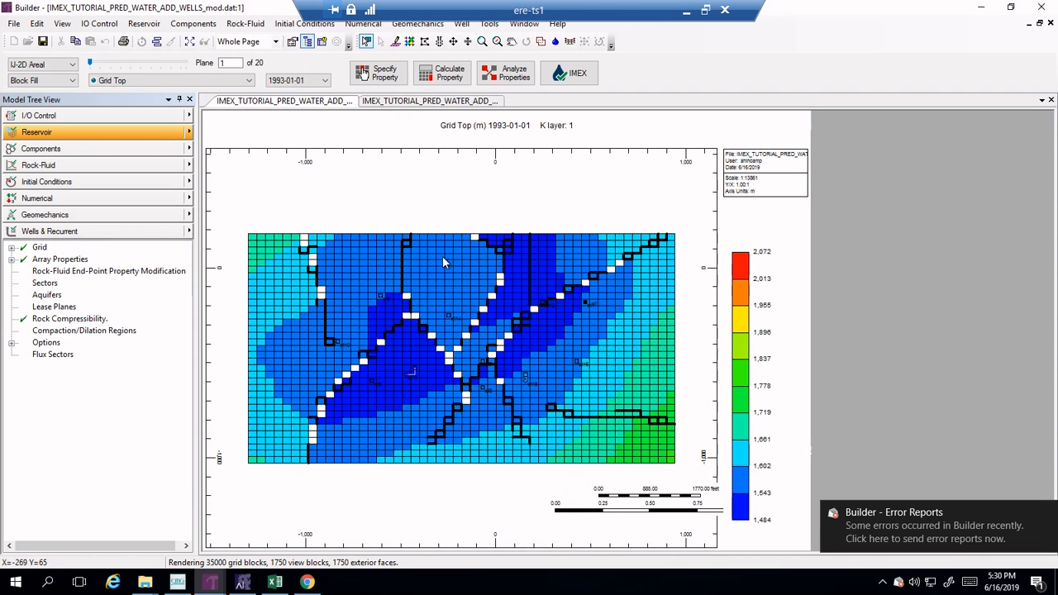
# Step: Expand the model's list of wells under Wells & Recurrent and select well wl5 to review the existing and infill wells
pyautogui.click(178, 233)
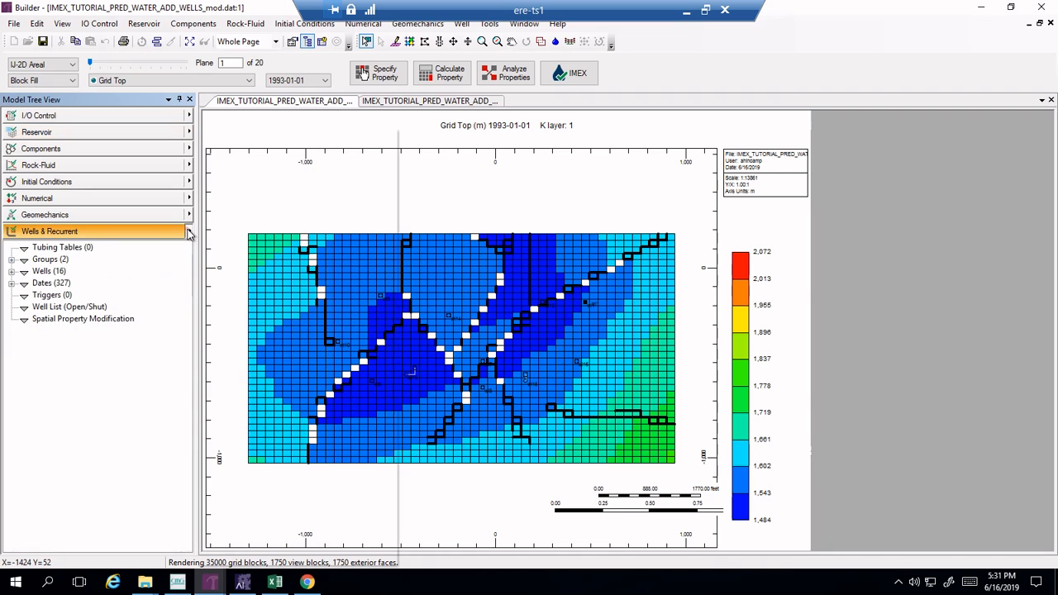
pyautogui.click(12, 271)
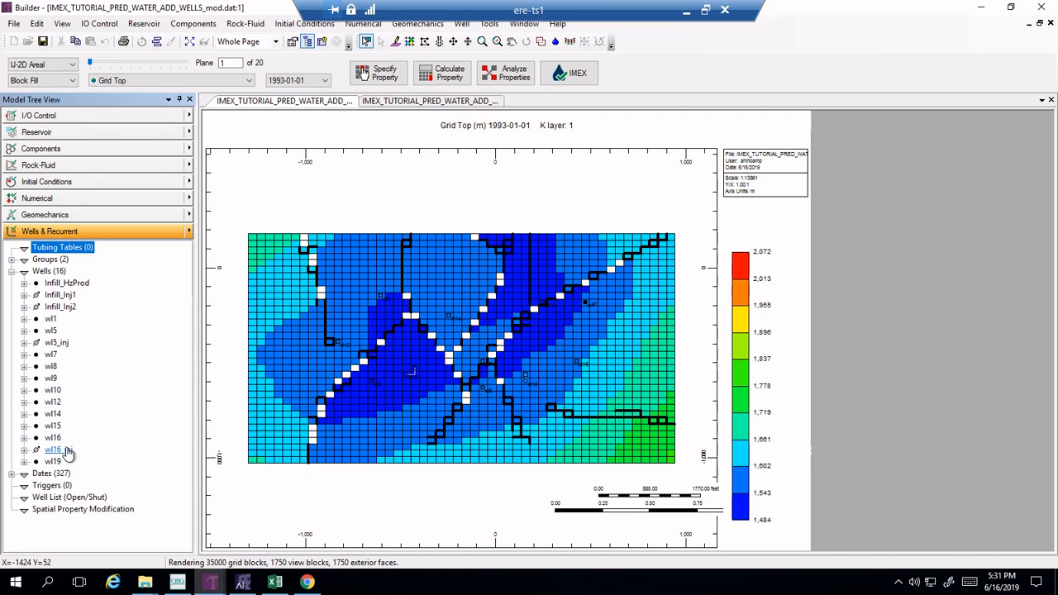
pyautogui.click(52, 332)
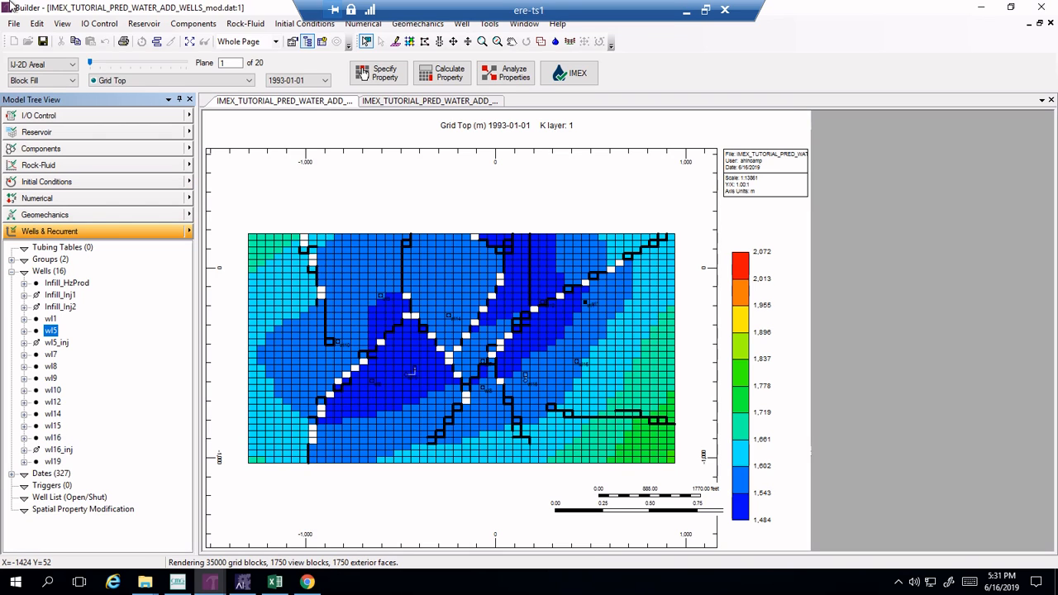
# Step: Show the reservoir grid in 3D View and rotate it to examine the structure
pyautogui.click(72, 64)
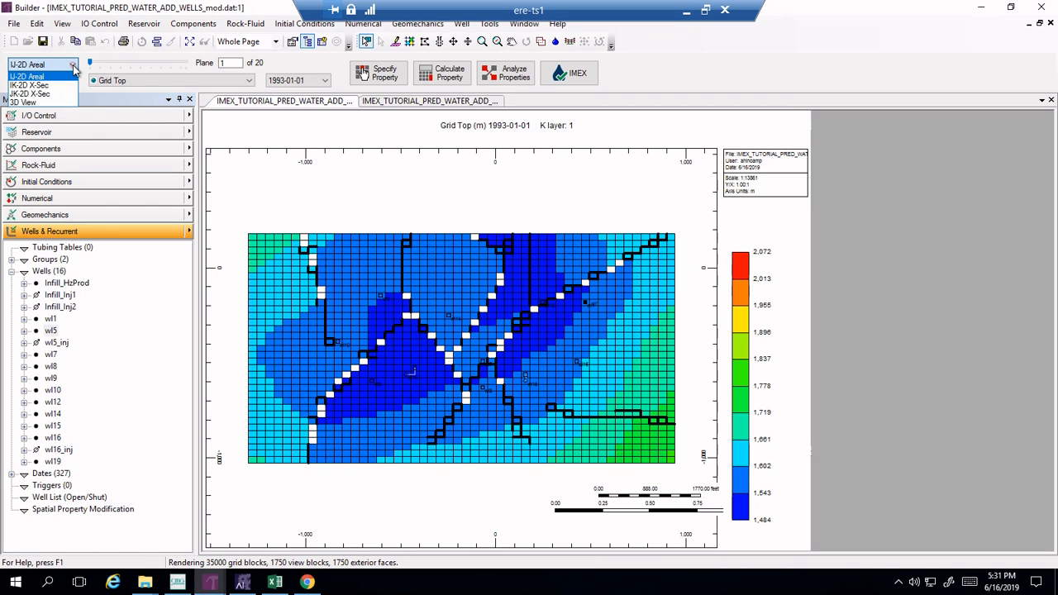
pyautogui.click(54, 102)
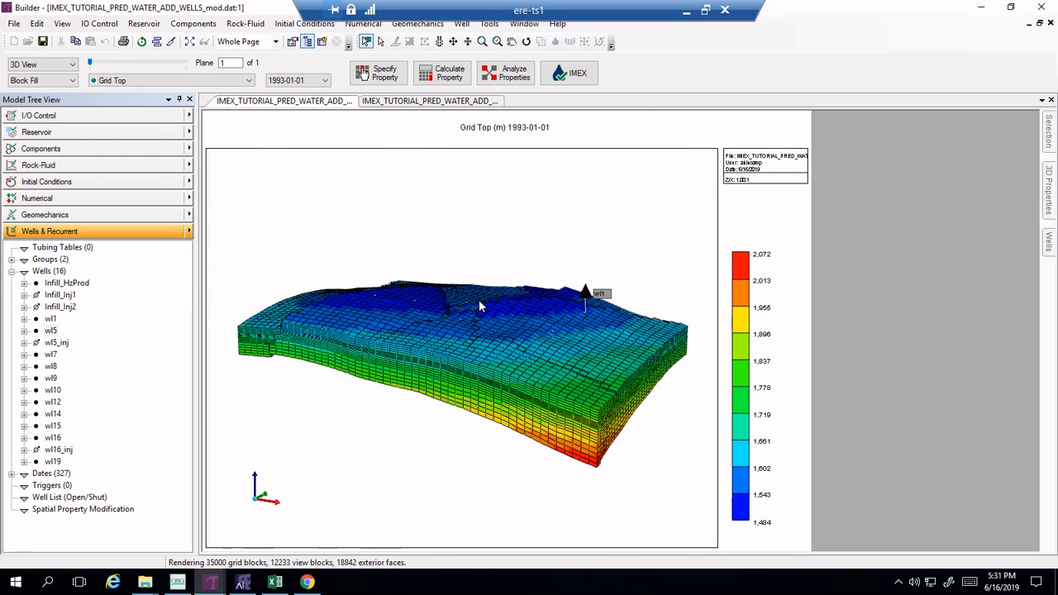
pyautogui.rightClick(479, 299)
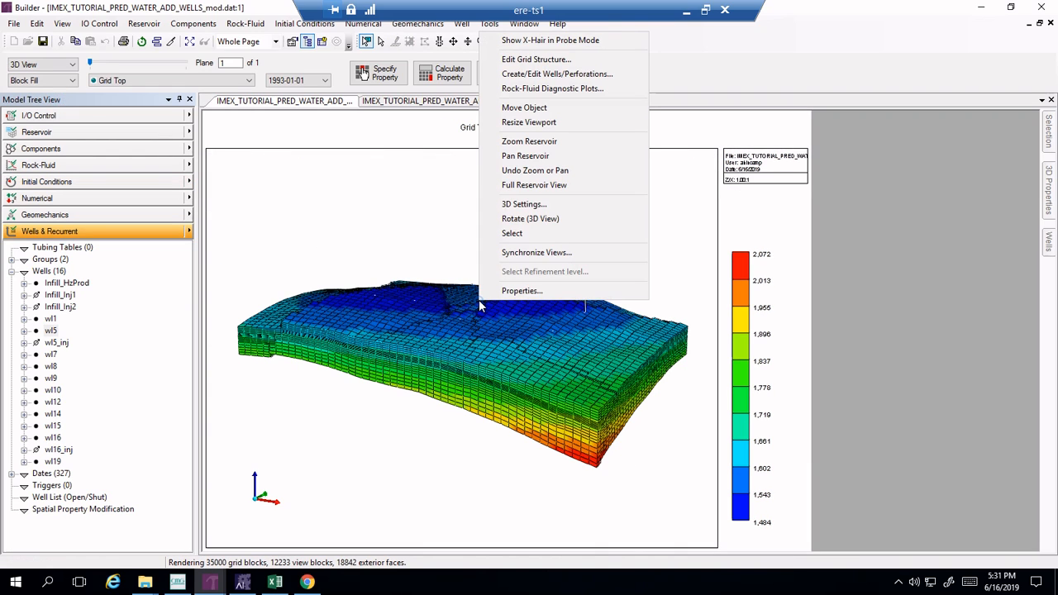
pyautogui.click(559, 220)
pyautogui.moveTo(439, 293); pyautogui.dragTo(616, 359)
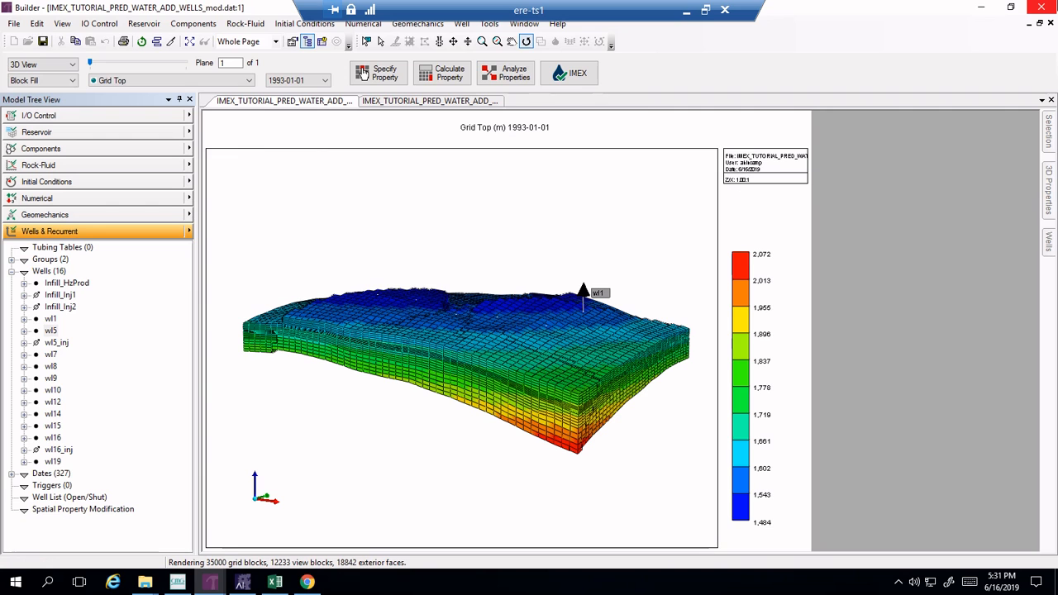
# Step: Close Builder and launch CMOST 2018.10 in a maximized window
pyautogui.click(1041, 7)
pyautogui.click(577, 320)
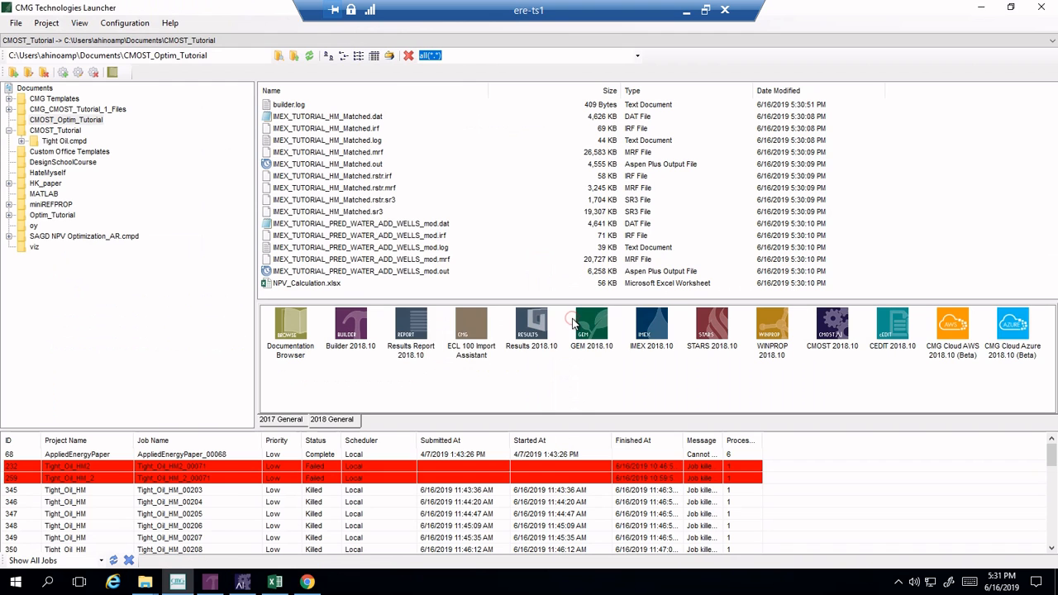
pyautogui.click(683, 163)
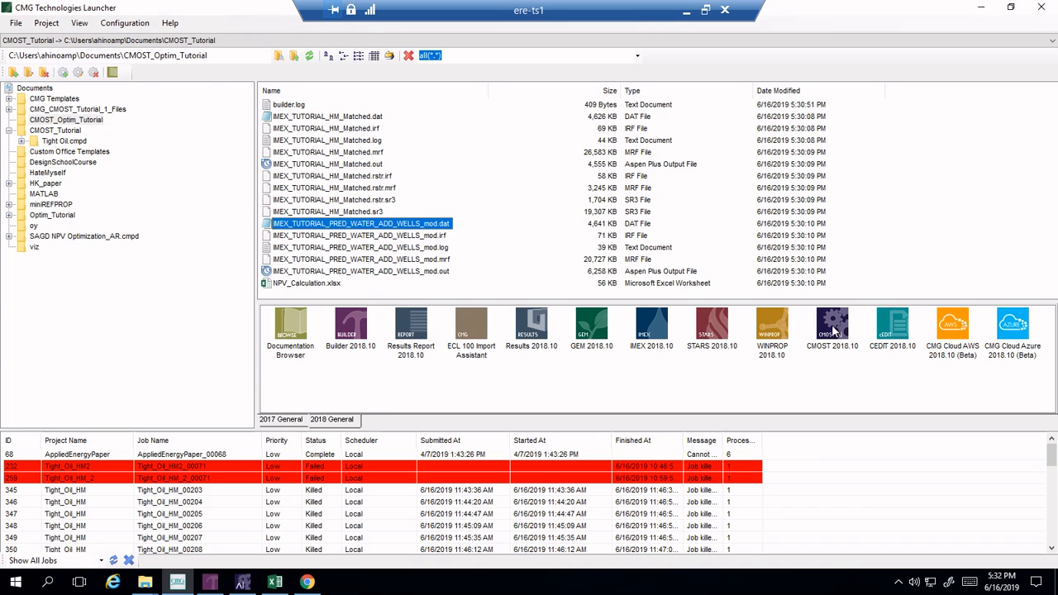
pyautogui.doubleClick(832, 326)
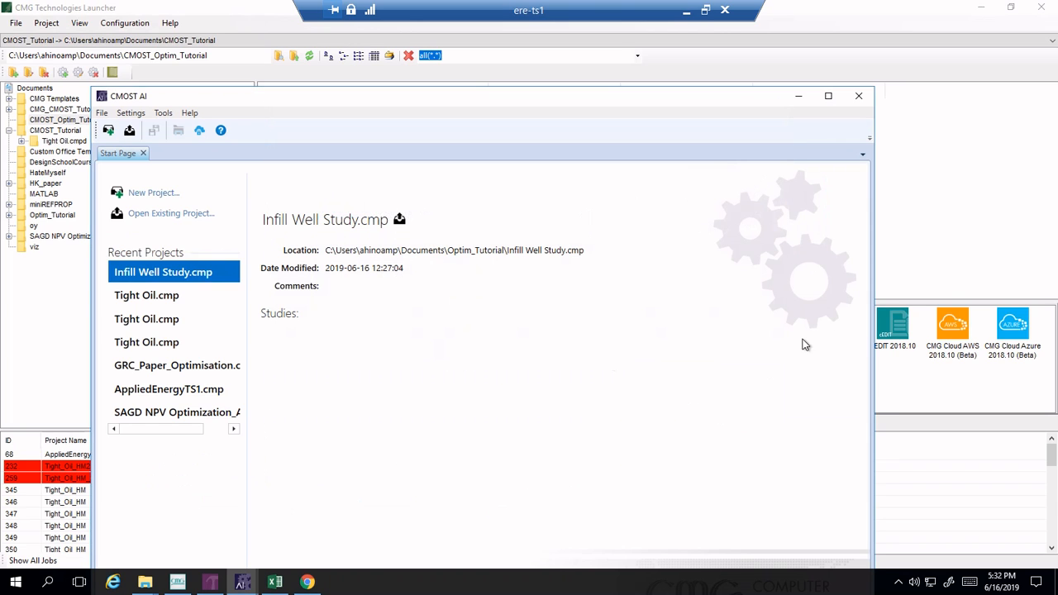
pyautogui.click(828, 96)
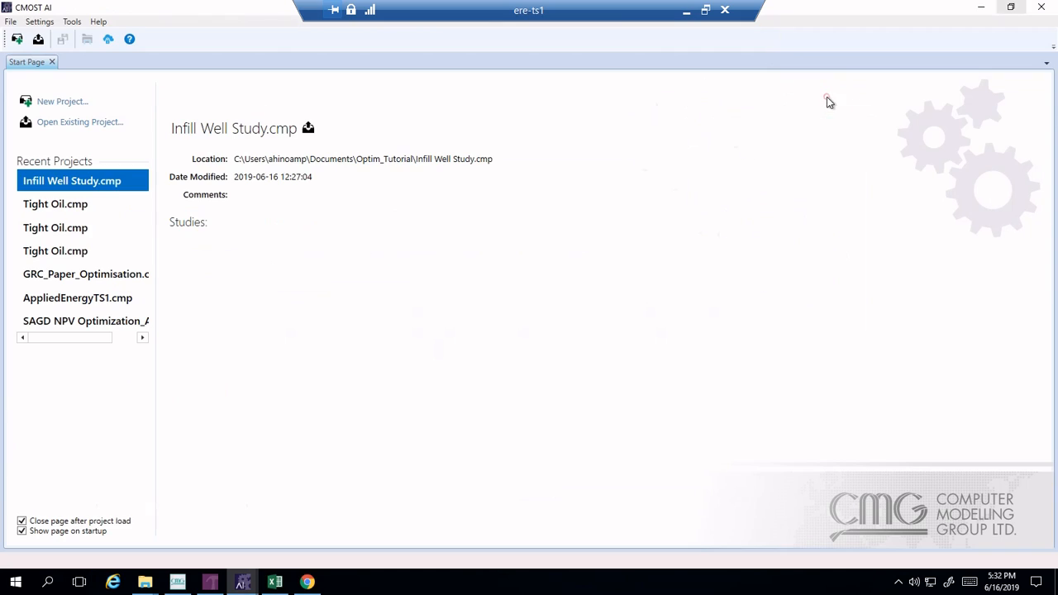
# Step: Create a project named Infill Well Optimization with IMEX_TUTORIAL_PRED_WATER_ADD_WELLS_mod.dat as its base dataset
pyautogui.click(61, 101)
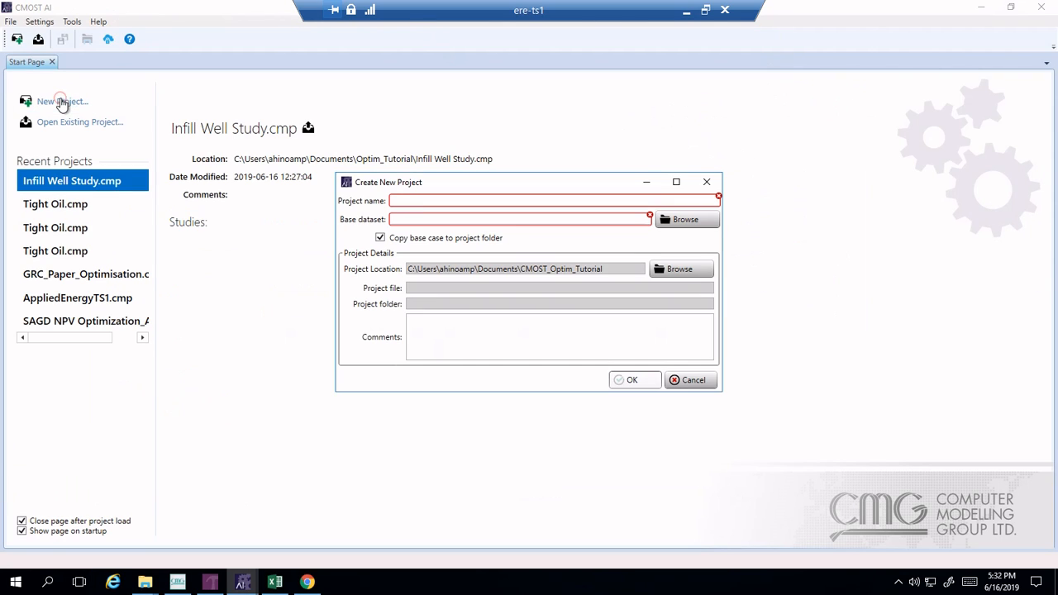
pyautogui.click(447, 200)
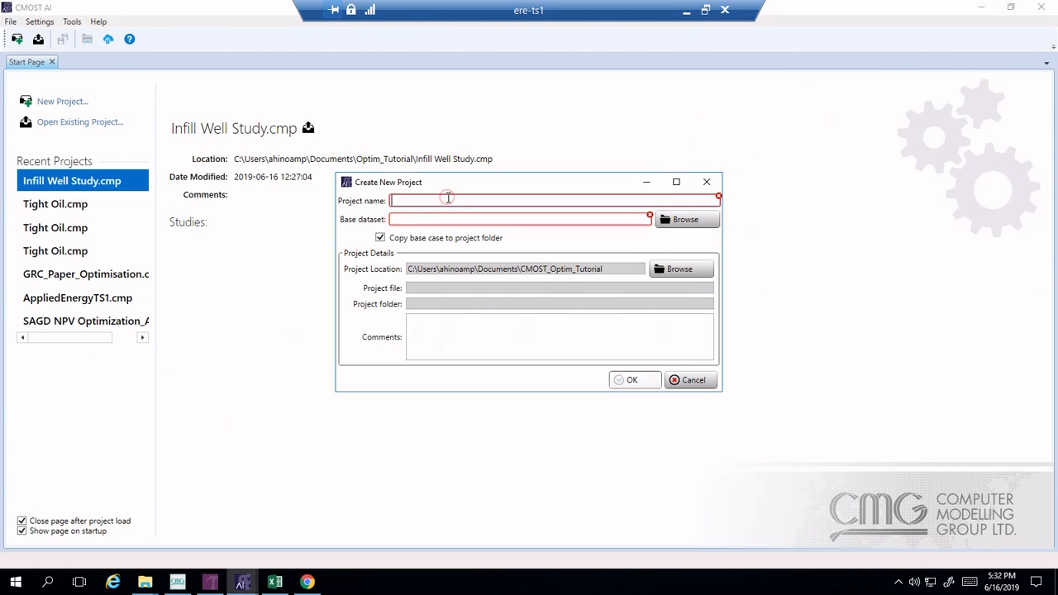
pyautogui.write('Infill Well ')
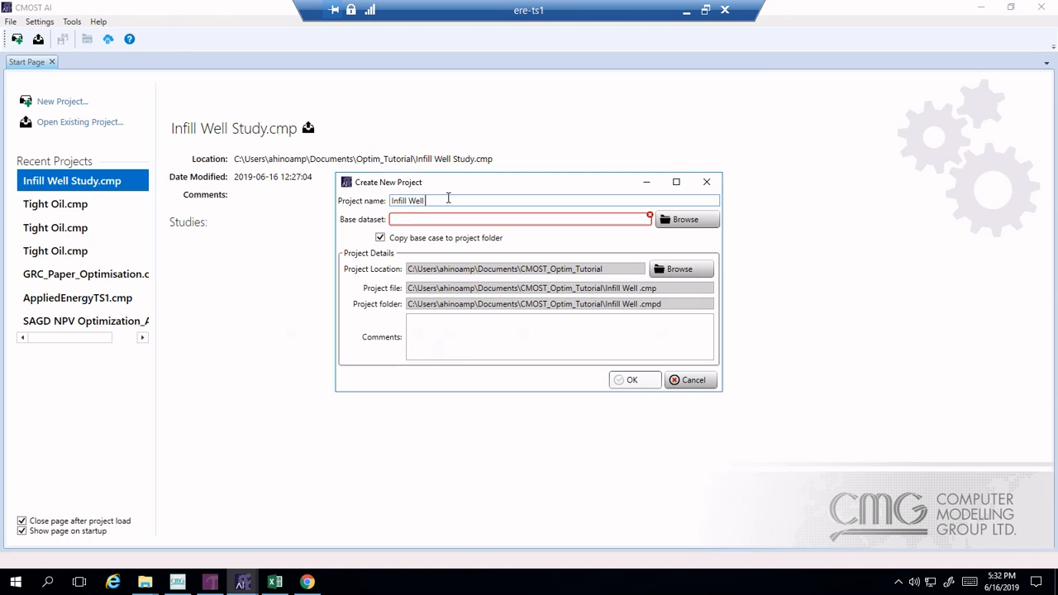
pyautogui.write('Optimization')
pyautogui.click(685, 220)
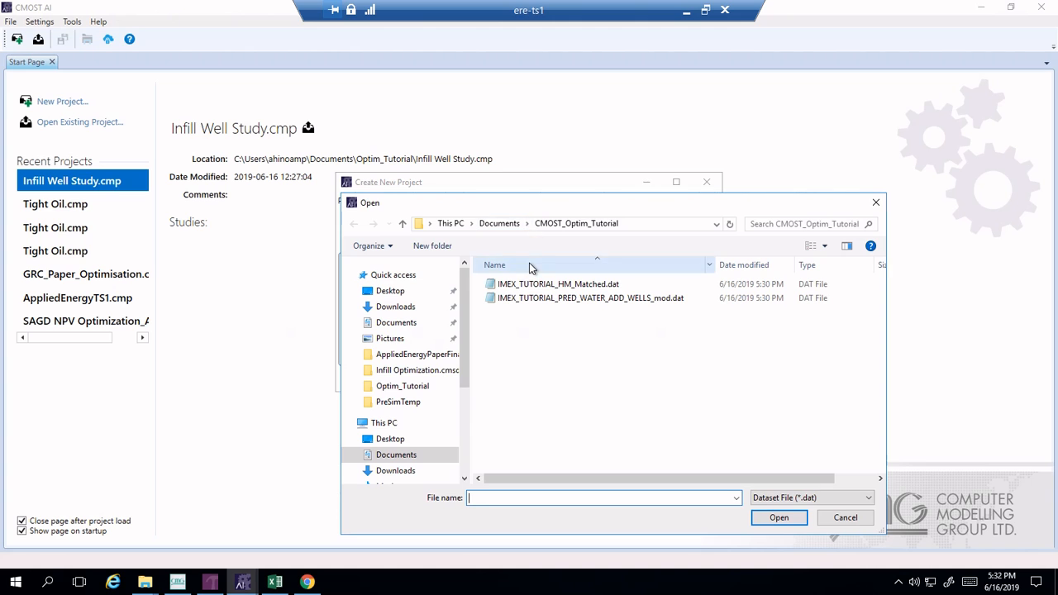
pyautogui.doubleClick(567, 299)
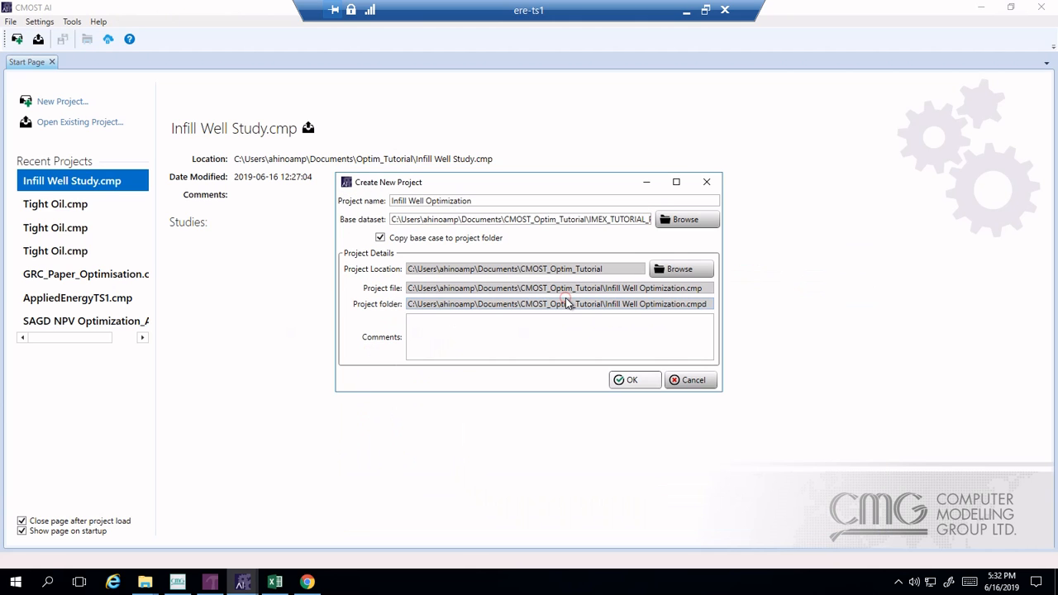
pyautogui.click(633, 380)
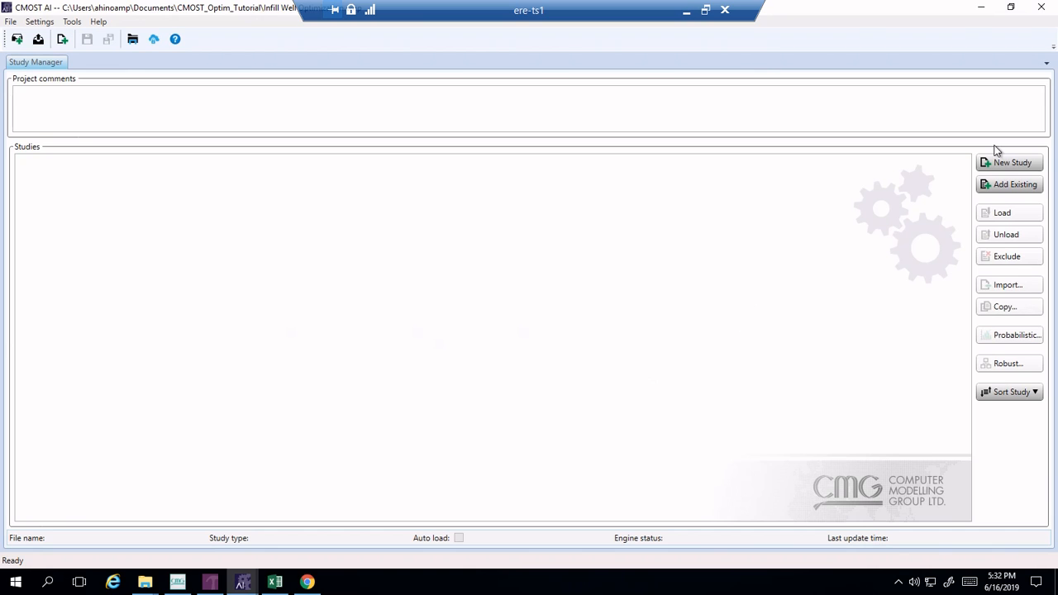
# Step: Create an Optimization study named Infill Optimization with IMEX_TUTORIAL_PRED_WATER_ADD_WELLS_mod.dat as its base dataset
pyautogui.click(1003, 161)
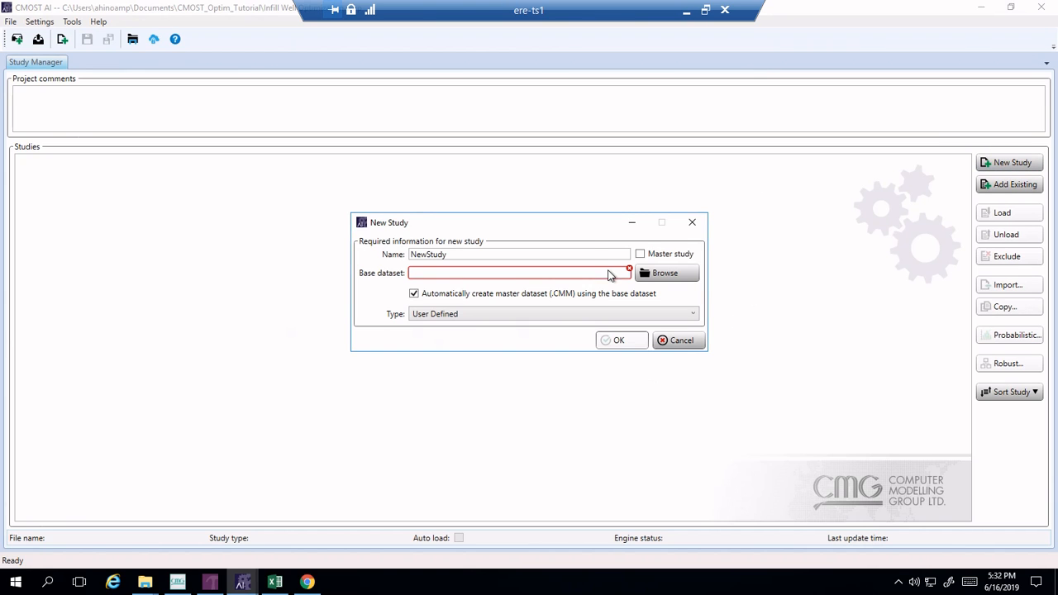
pyautogui.doubleClick(591, 252)
pyautogui.press('BackSpace')
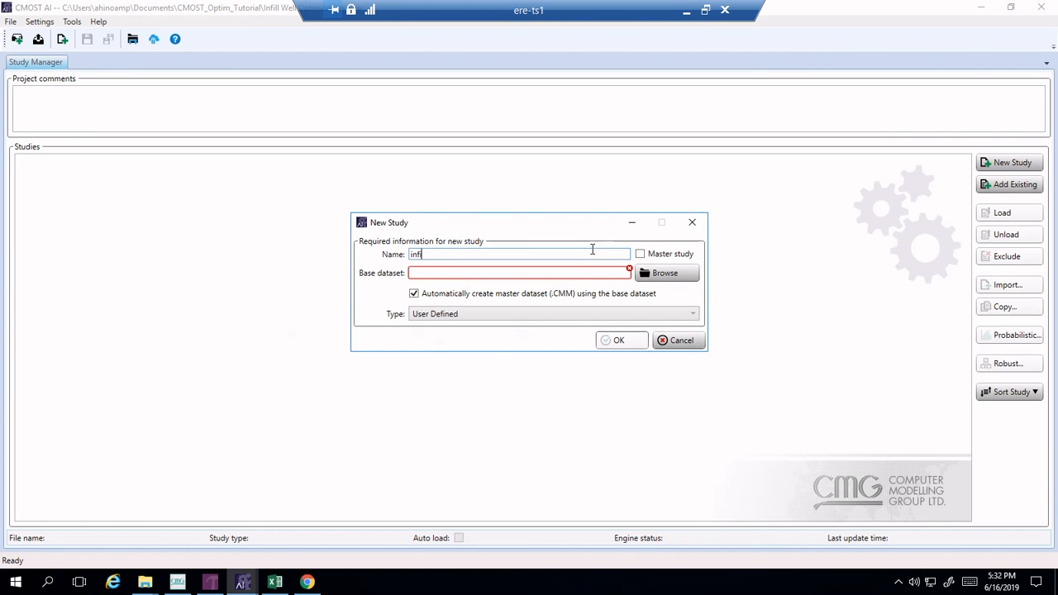
pyautogui.write('In')
pyautogui.click(657, 280)
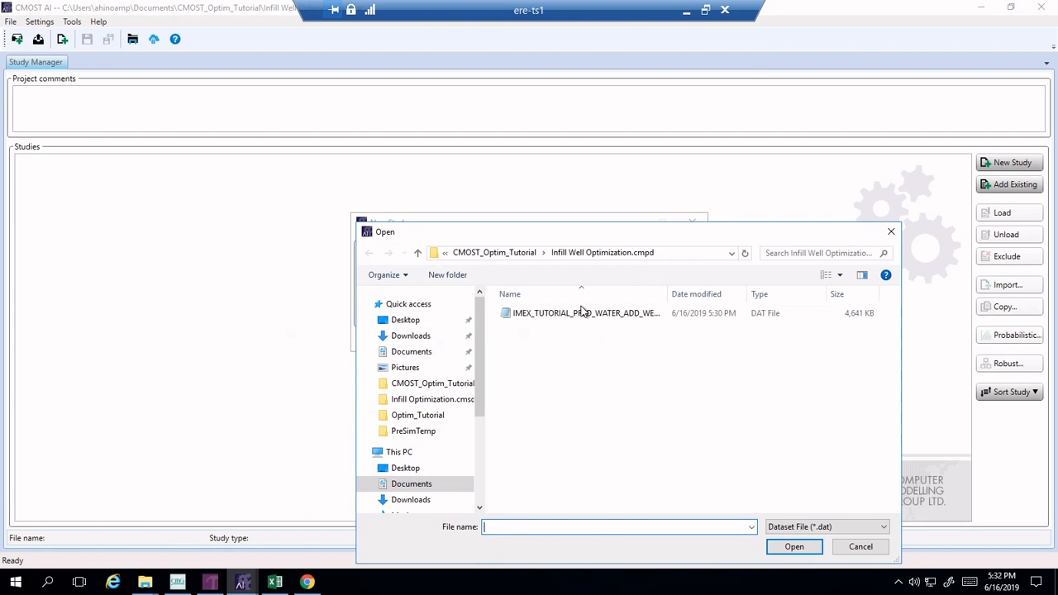
pyautogui.doubleClick(583, 312)
pyautogui.click(530, 316)
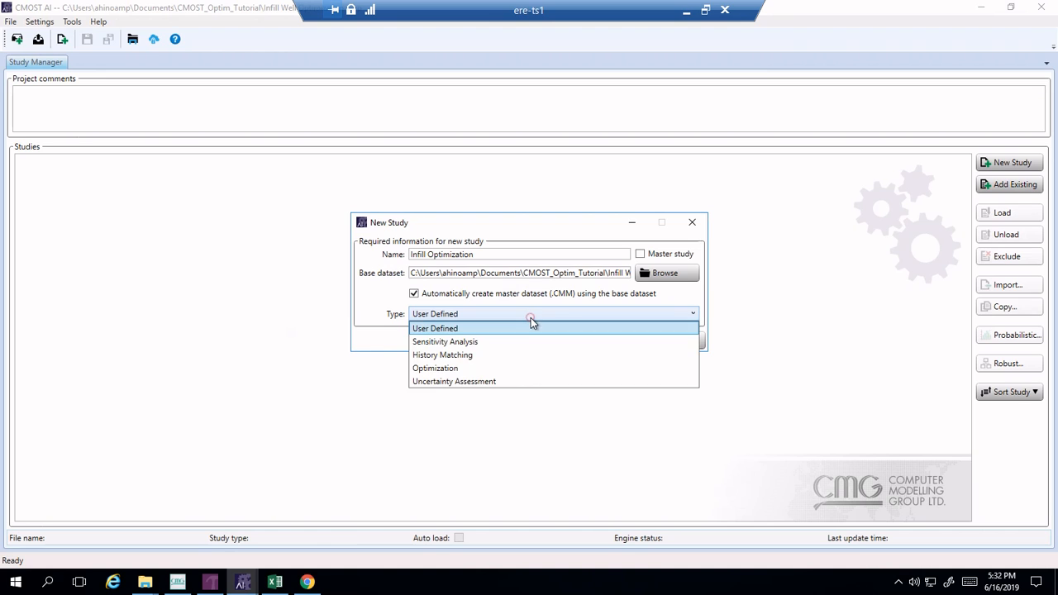
pyautogui.click(539, 368)
pyautogui.click(617, 341)
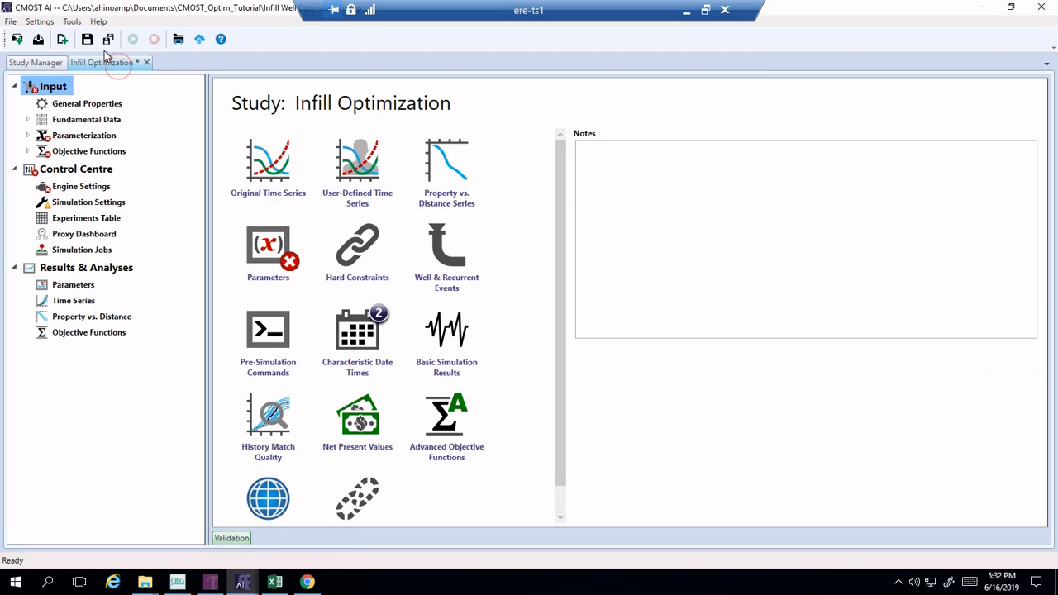
# Step: Check the study's general properties and add six entries to the Original Time Series under Fundamental Data
pyautogui.click(65, 106)
pyautogui.click(27, 120)
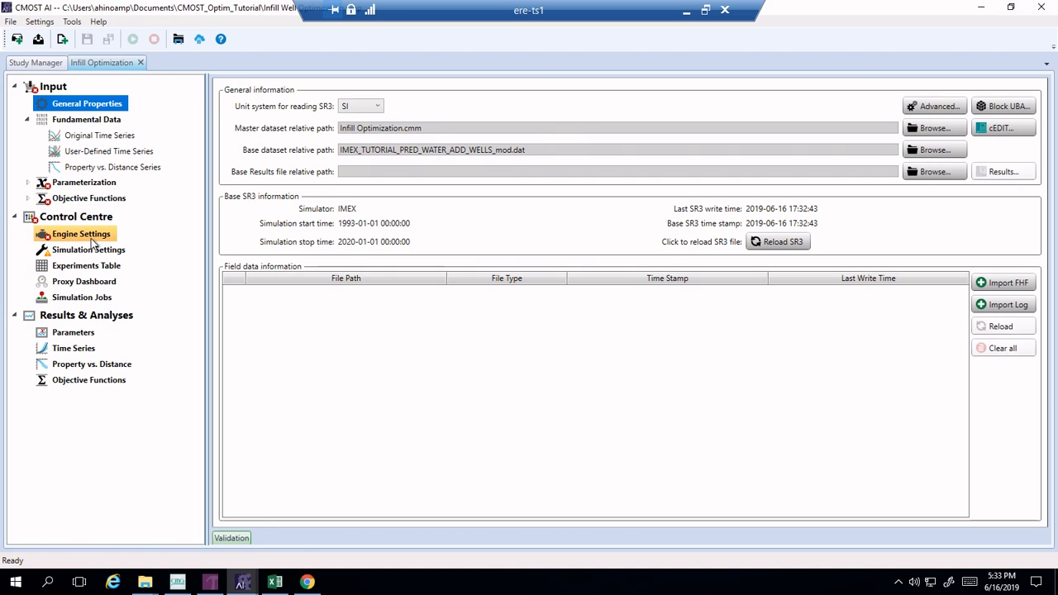
pyautogui.click(122, 139)
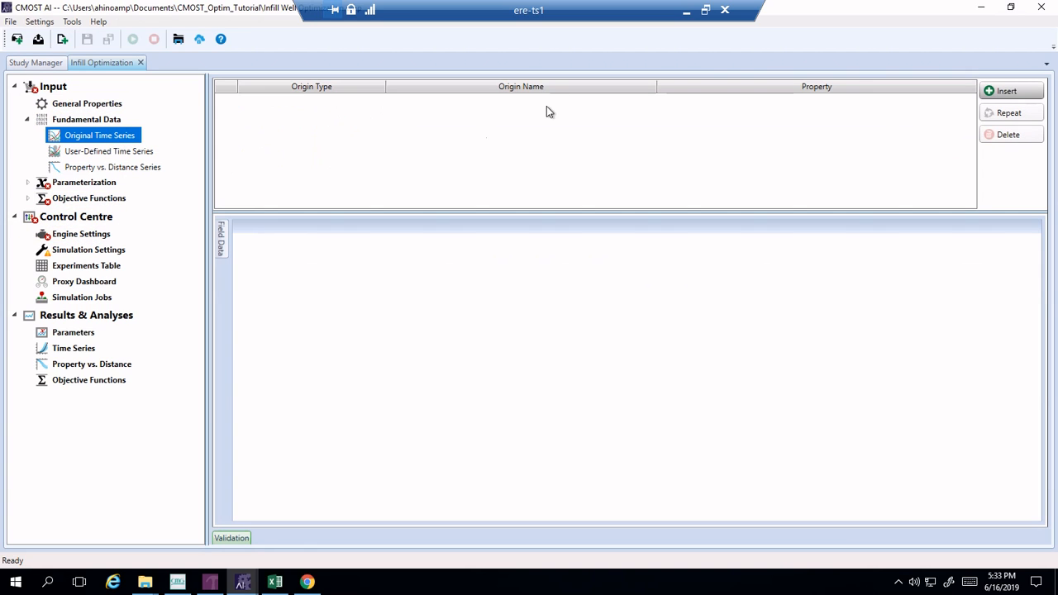
pyautogui.click(1005, 92)
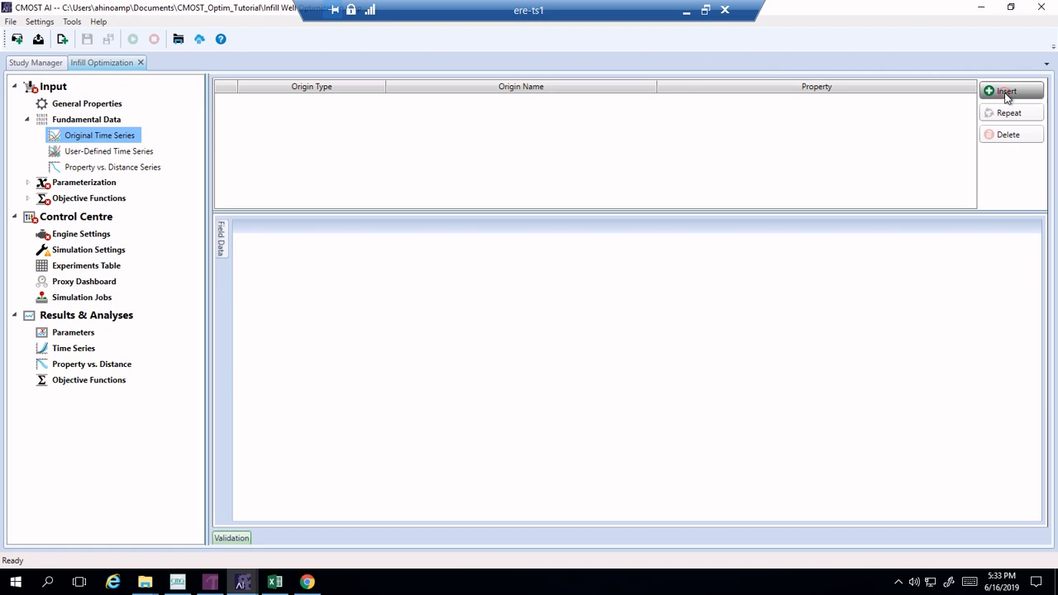
pyautogui.click(1005, 92)
pyautogui.click(1005, 92)
pyautogui.click(1005, 93)
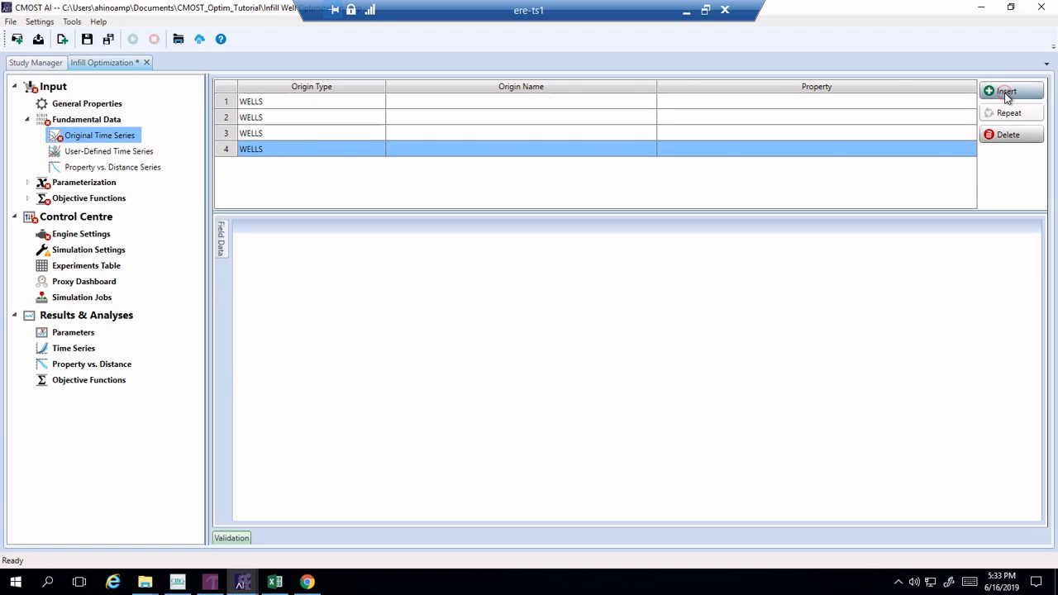
pyautogui.click(1005, 92)
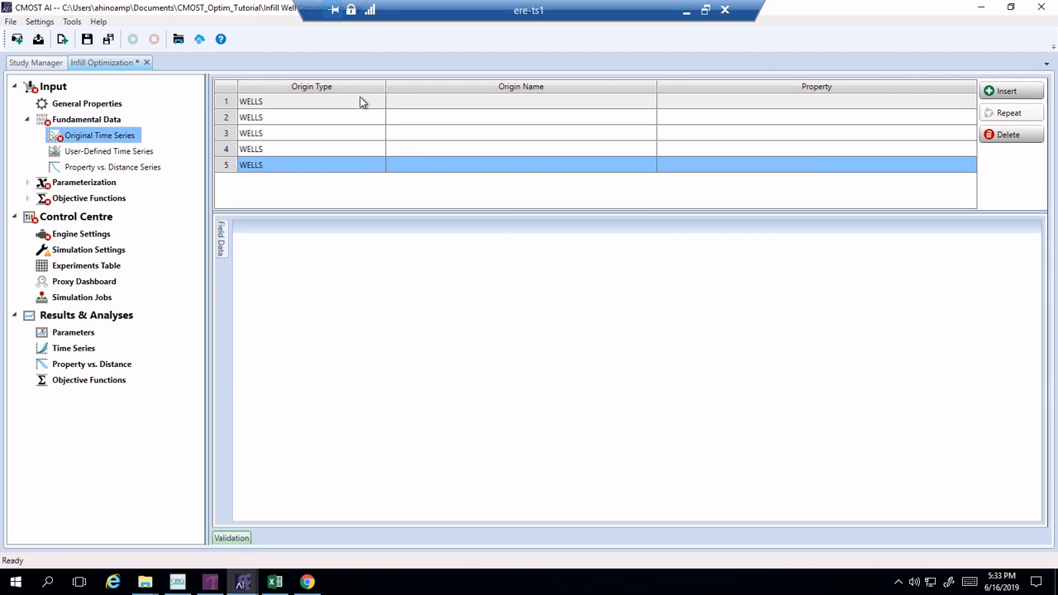
pyautogui.click(1012, 89)
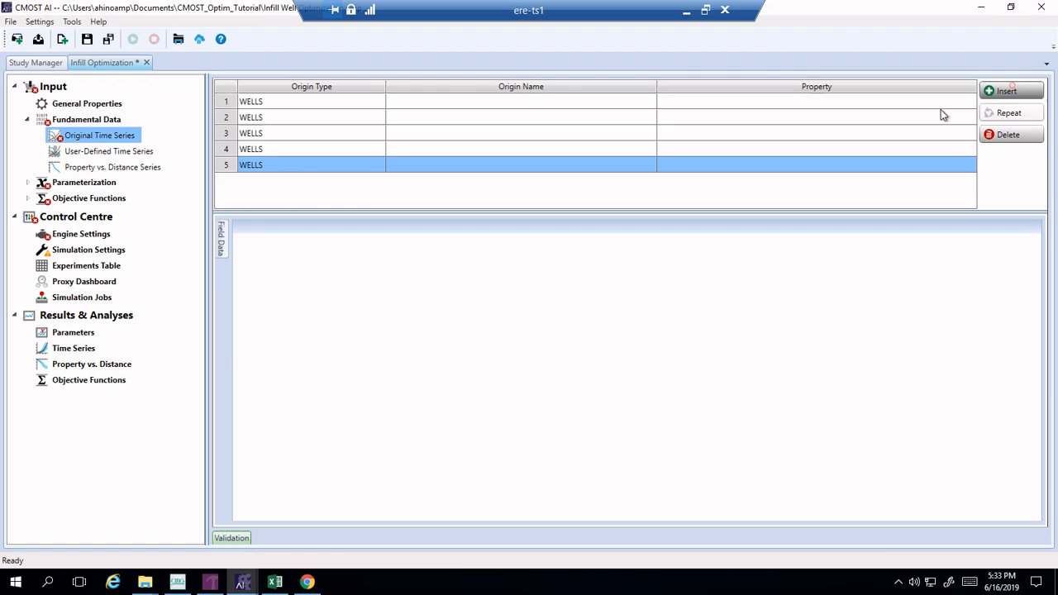
# Step: Set the origin type of all six original time series entries to SECTORS
pyautogui.click(331, 101)
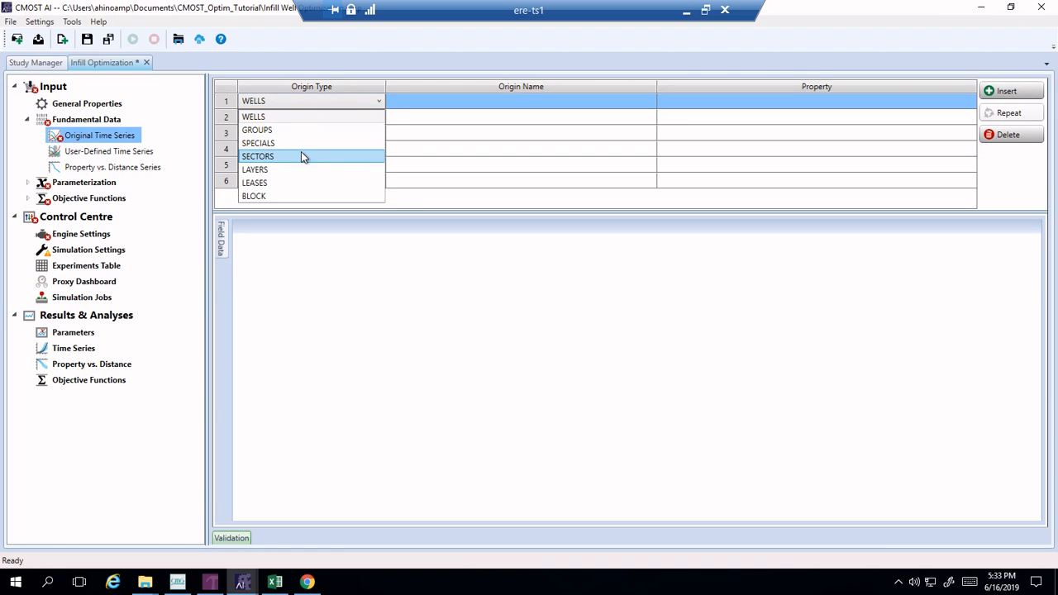
pyautogui.click(300, 152)
pyautogui.click(332, 119)
pyautogui.click(331, 118)
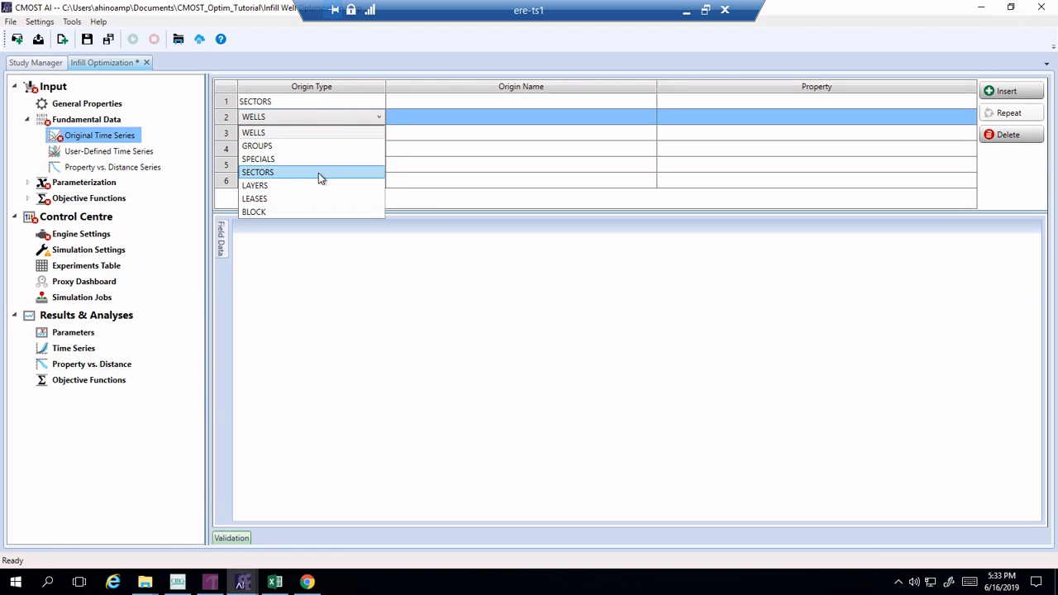
pyautogui.click(319, 173)
pyautogui.click(335, 137)
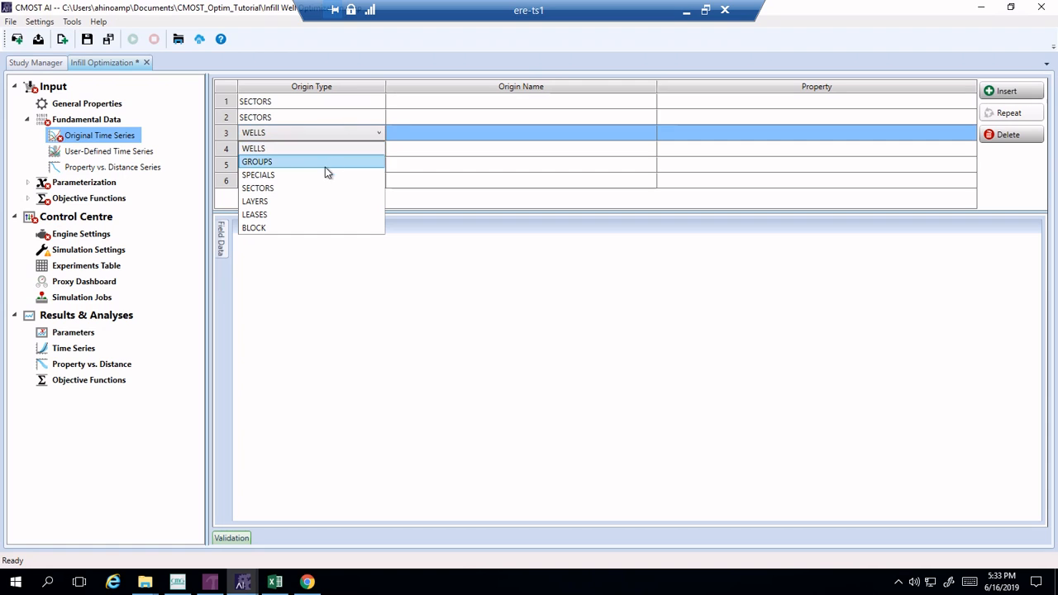
pyautogui.click(322, 188)
pyautogui.click(333, 148)
pyautogui.click(334, 148)
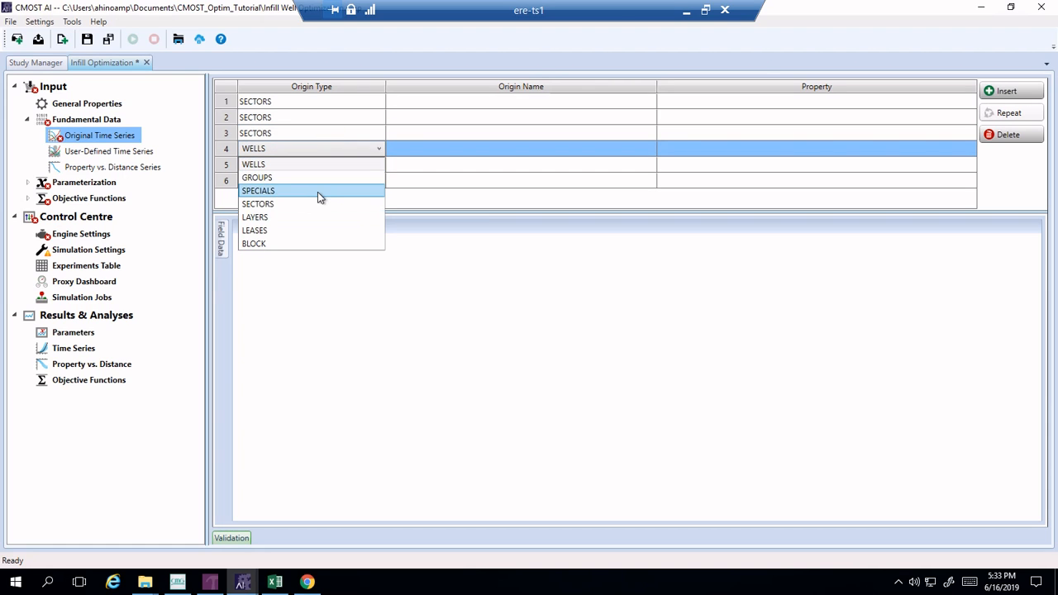
pyautogui.click(319, 204)
pyautogui.click(331, 167)
pyautogui.click(334, 170)
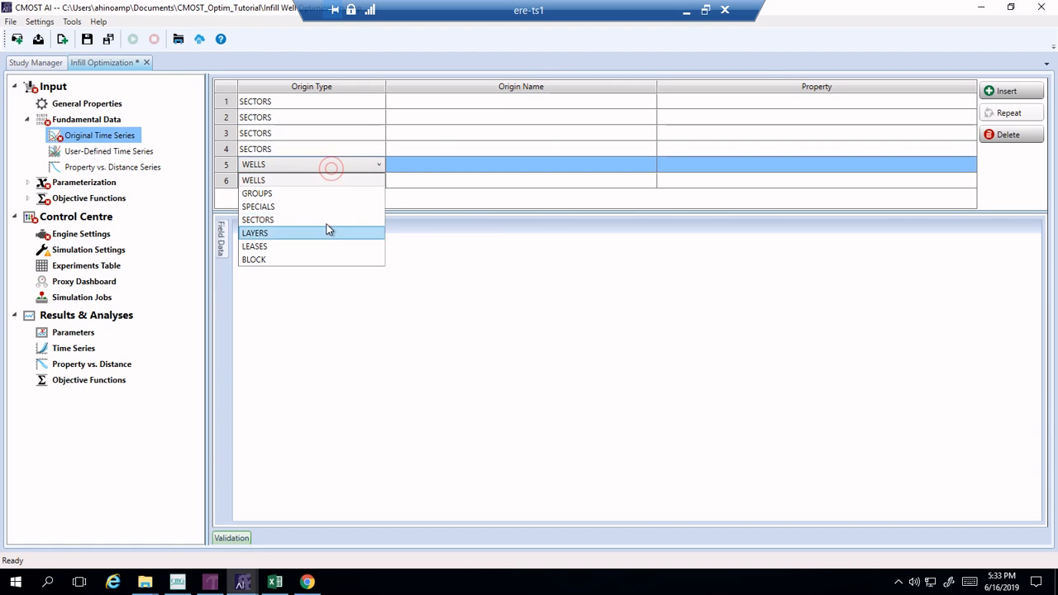
pyautogui.click(327, 222)
pyautogui.click(342, 184)
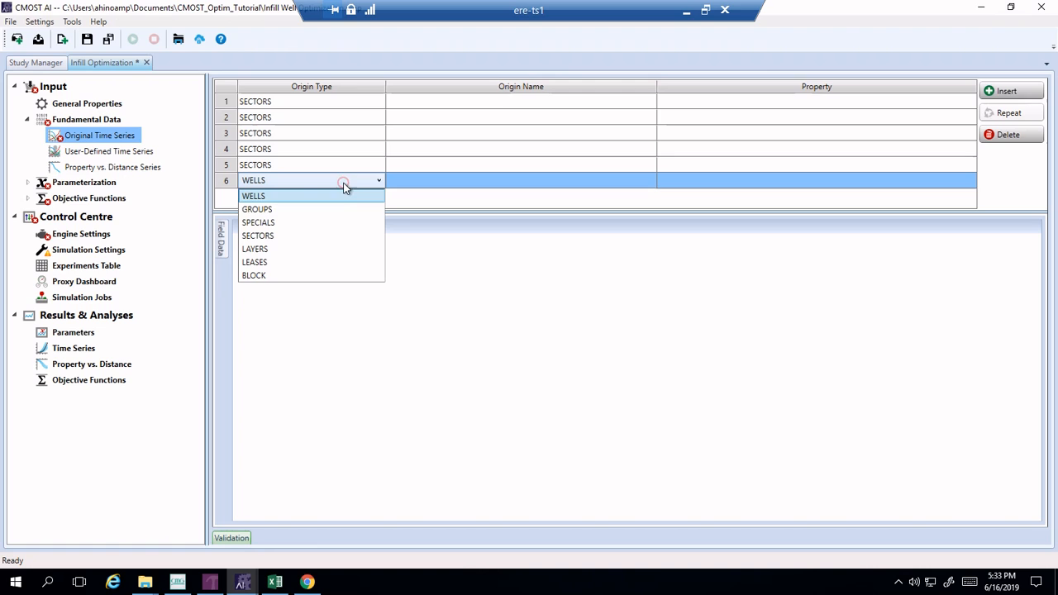
pyautogui.click(319, 233)
# Step: Assign Entire Field as the origin name for all six time series entries
pyautogui.click(459, 100)
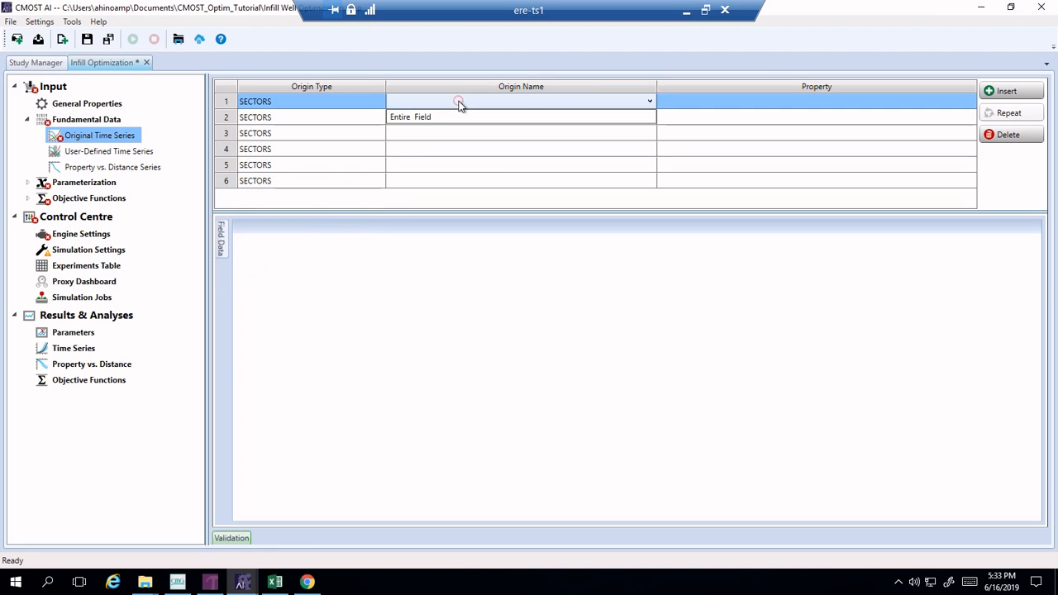
pyautogui.click(457, 117)
pyautogui.click(458, 116)
pyautogui.click(453, 133)
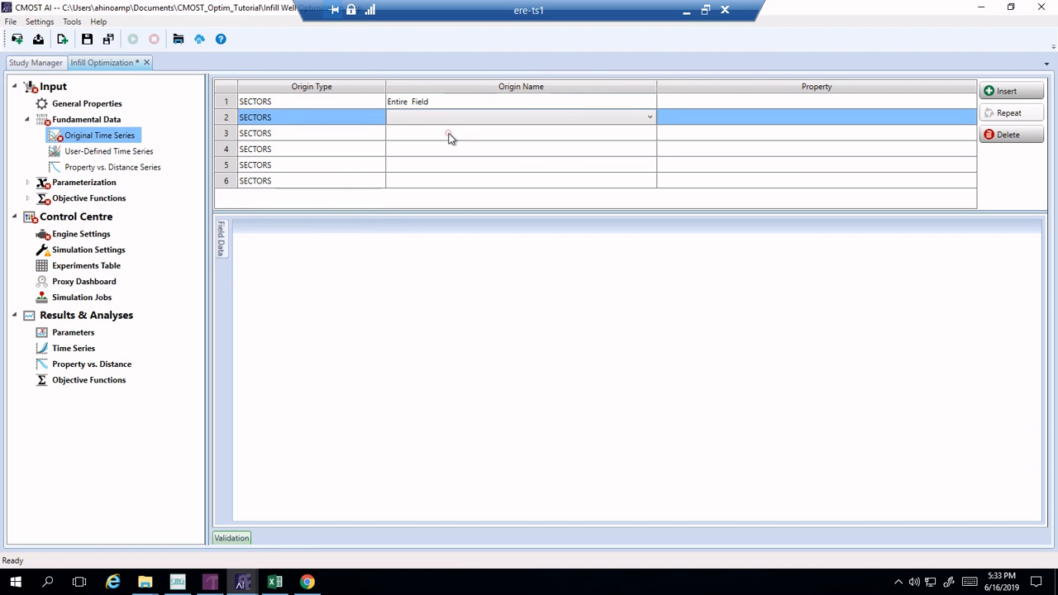
pyautogui.click(448, 133)
pyautogui.click(441, 150)
pyautogui.click(441, 149)
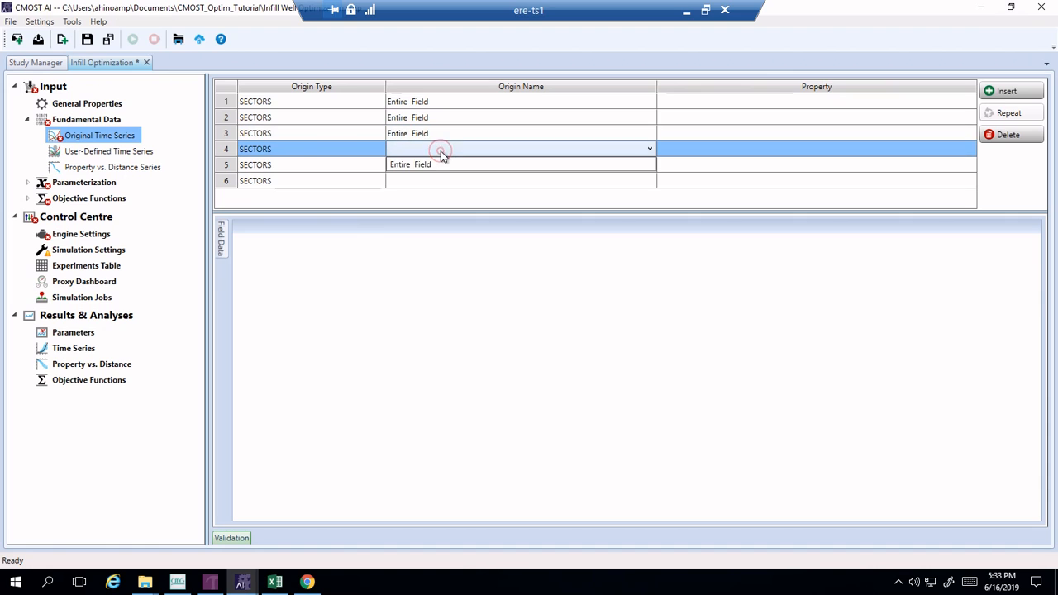
pyautogui.click(441, 163)
pyautogui.click(439, 165)
pyautogui.click(438, 166)
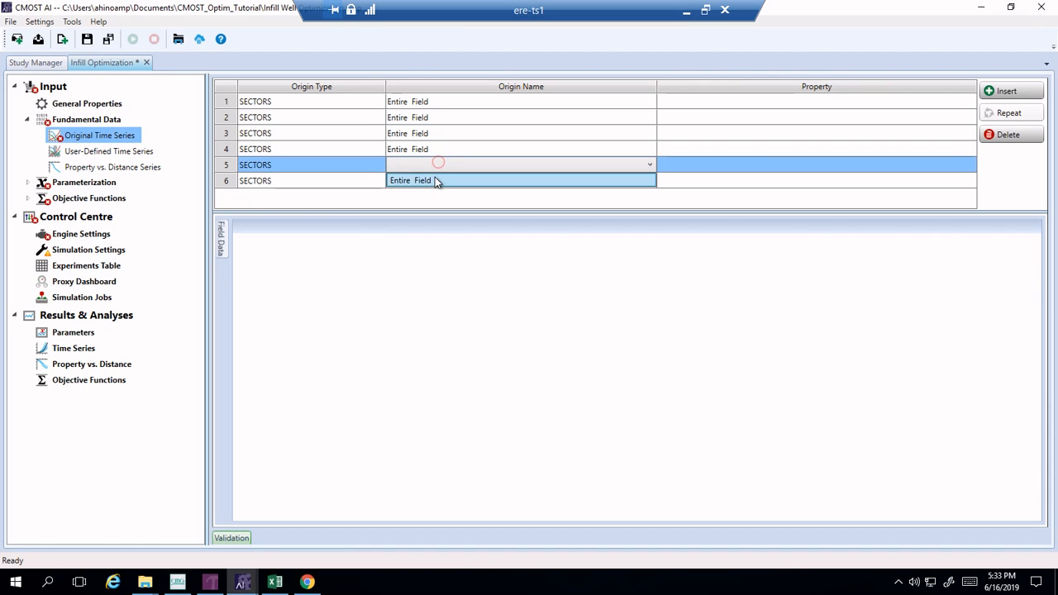
pyautogui.click(435, 180)
pyautogui.click(435, 181)
pyautogui.click(433, 193)
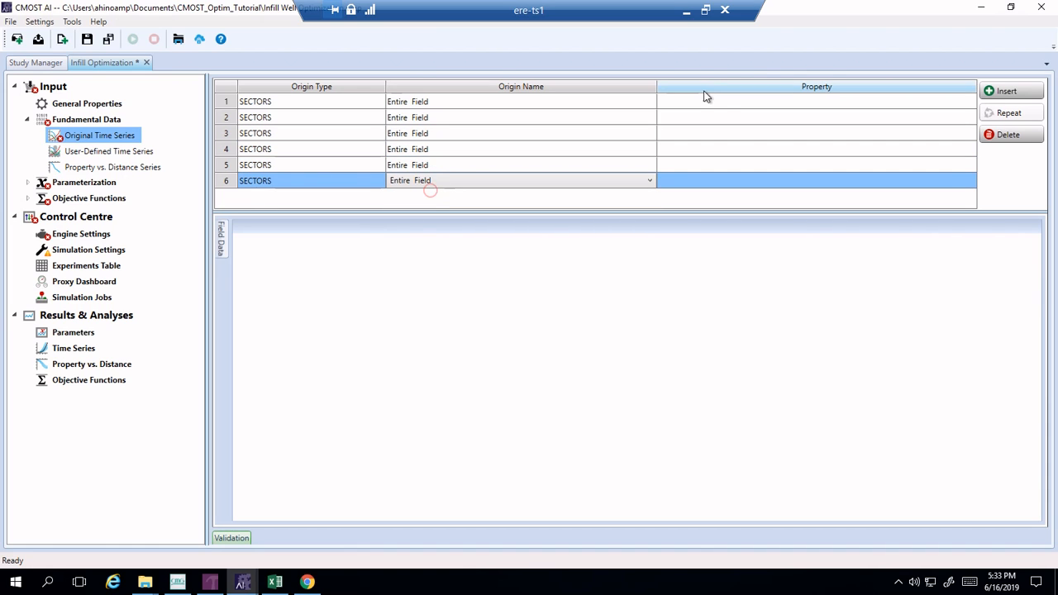
# Step: Choose Oil Recovery Factor SCTR as the property of the first time series
pyautogui.click(718, 106)
pyautogui.click(718, 106)
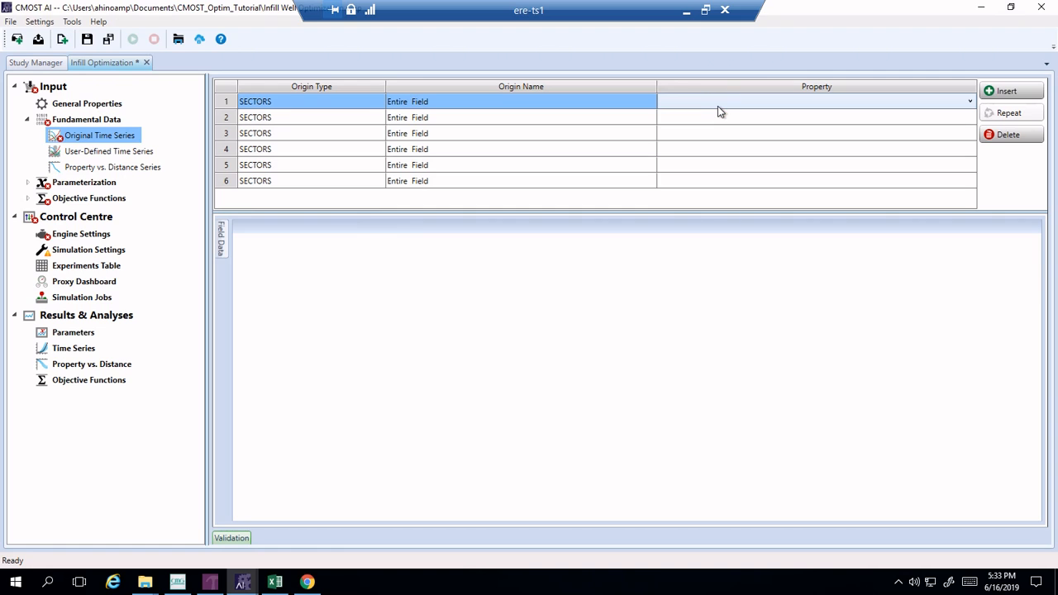
pyautogui.click(717, 106)
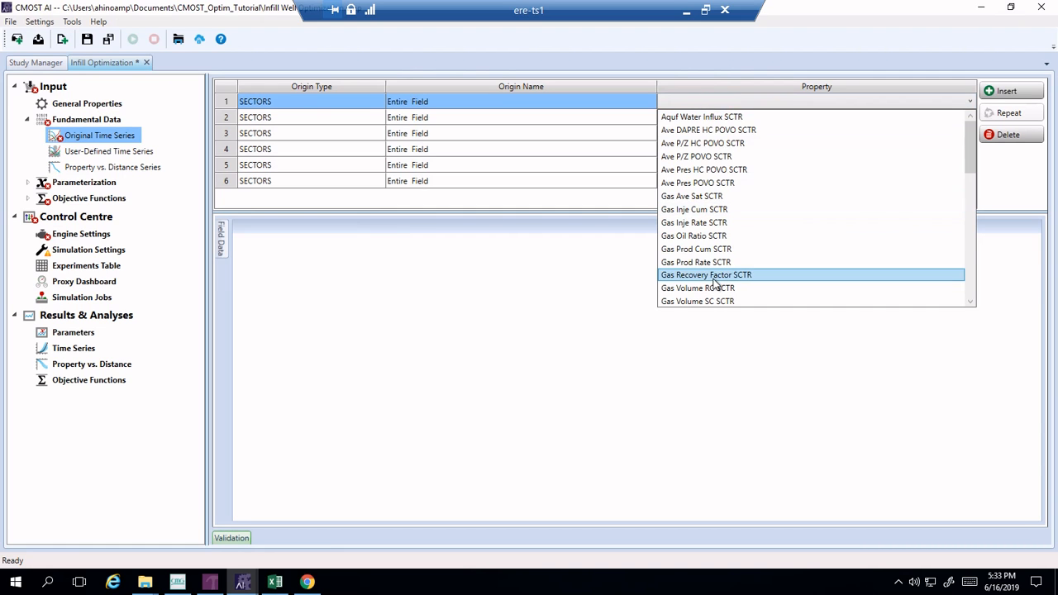
pyautogui.scroll(-5, 715, 277)
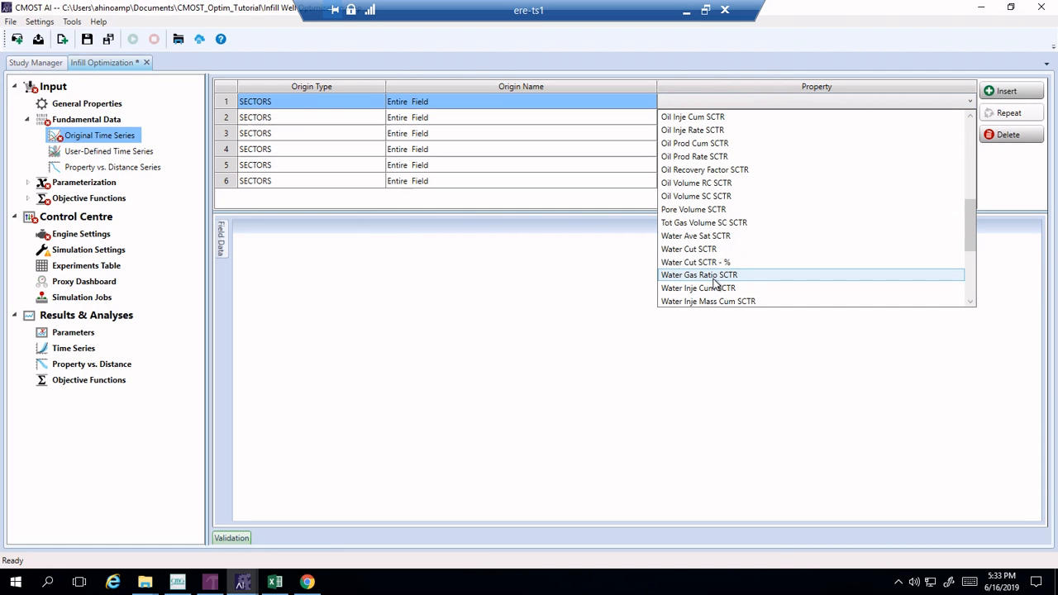
pyautogui.click(732, 172)
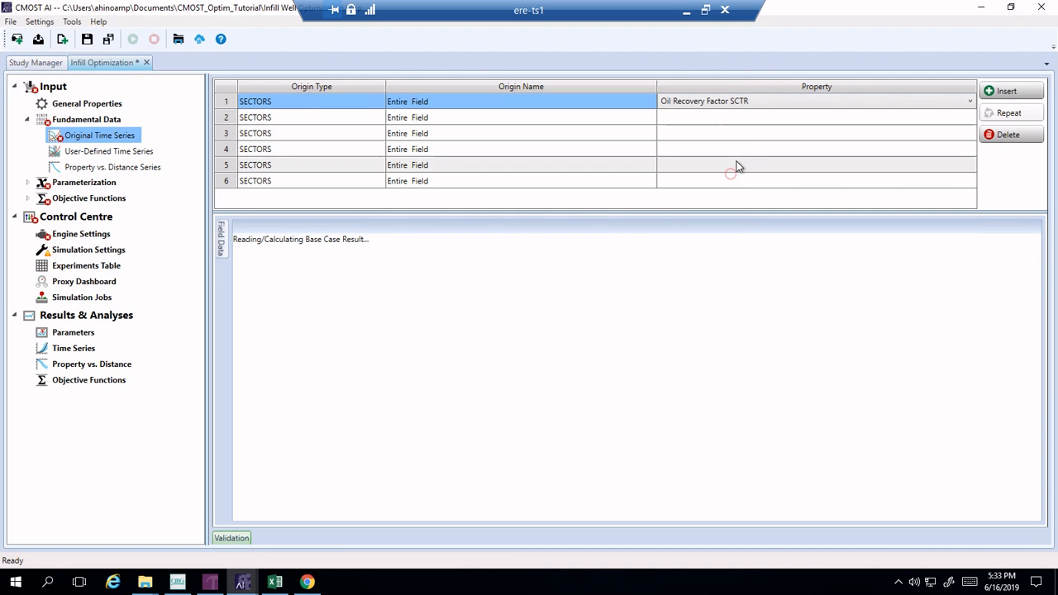
# Step: Choose Oil Prod Cum SCTR as the property of the second time series
pyautogui.click(761, 126)
pyautogui.click(760, 124)
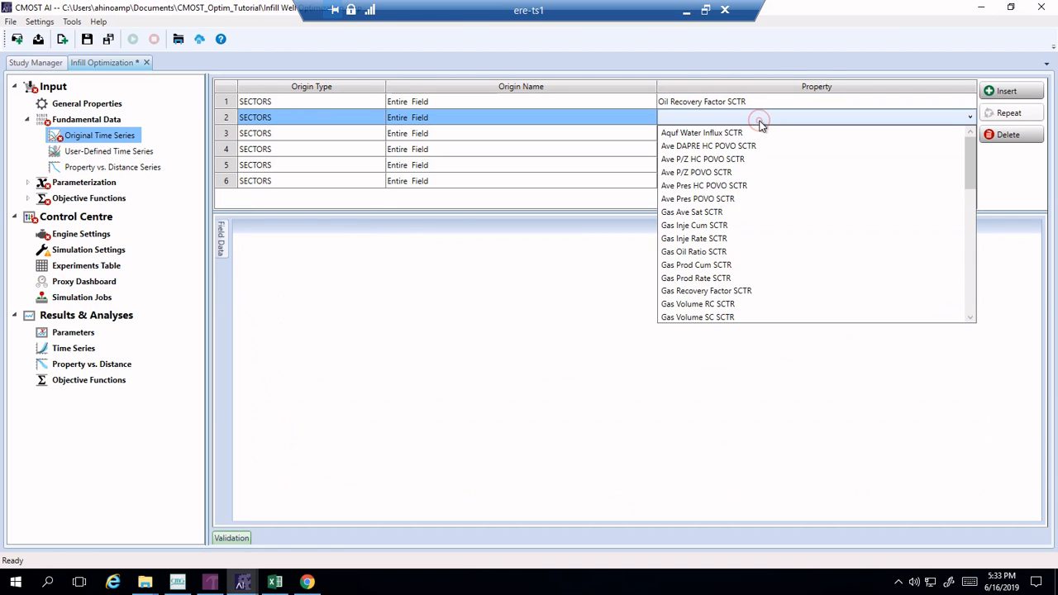
pyautogui.scroll(-4, 736, 279)
pyautogui.scroll(-4, 736, 279)
pyautogui.scroll(3, 736, 279)
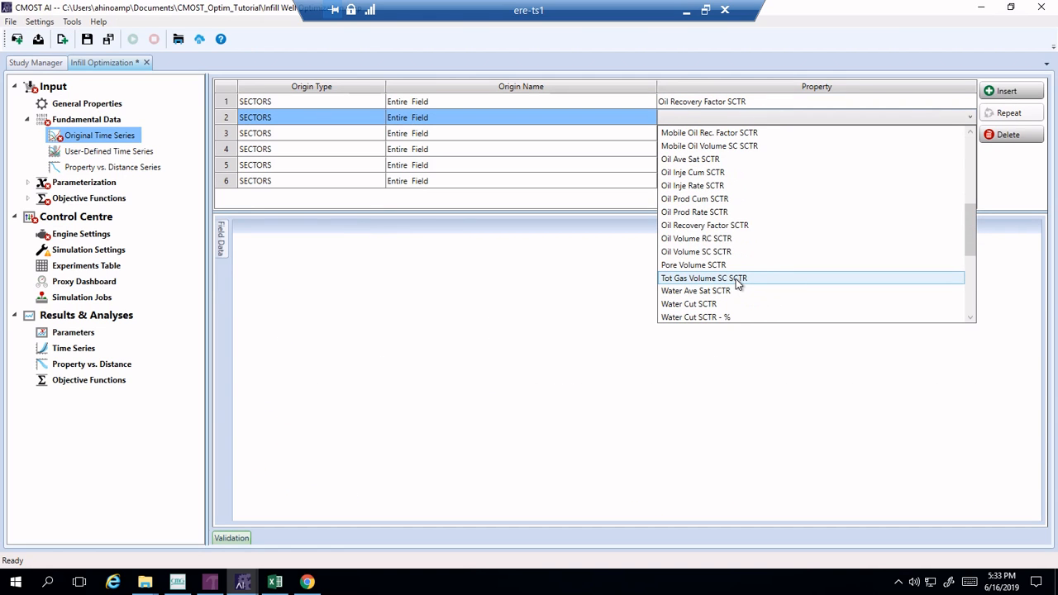
pyautogui.click(755, 200)
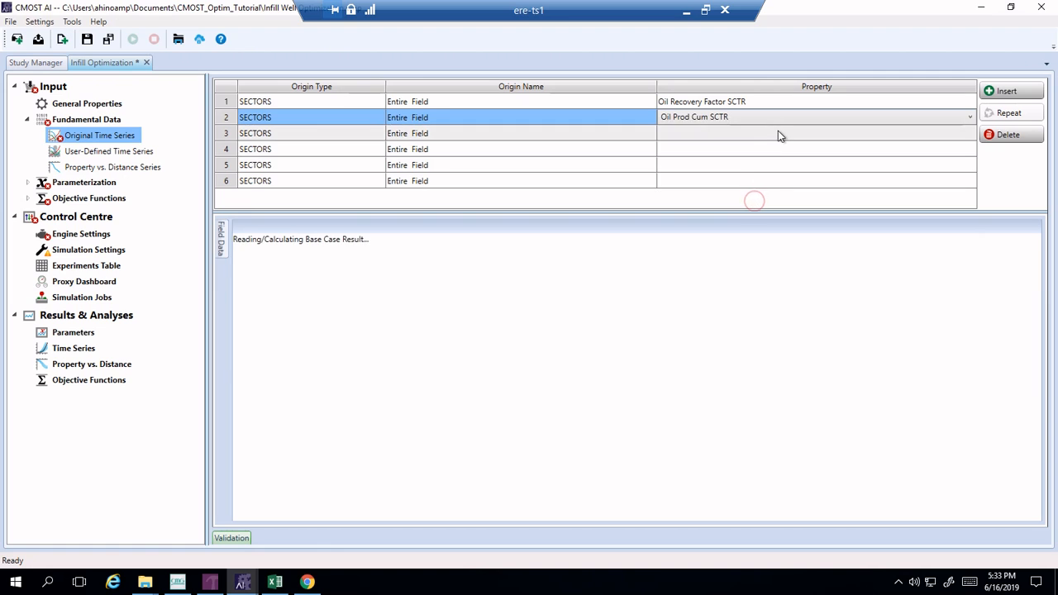
# Step: Choose Oil Prod Rate SCTR as the property of the third time series
pyautogui.click(778, 132)
pyautogui.click(778, 133)
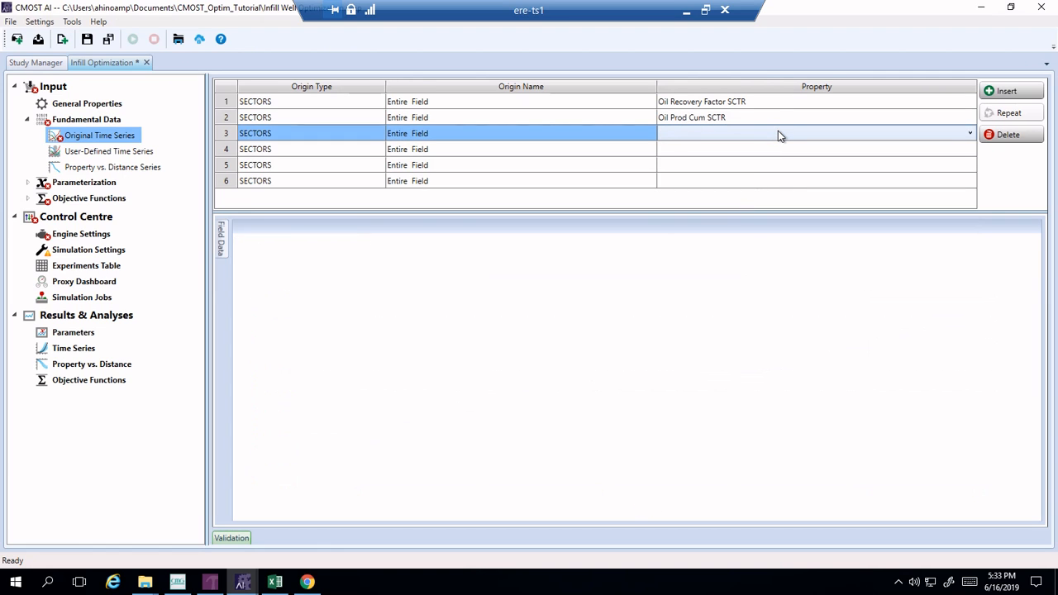
pyautogui.click(778, 136)
pyautogui.scroll(-4, 744, 300)
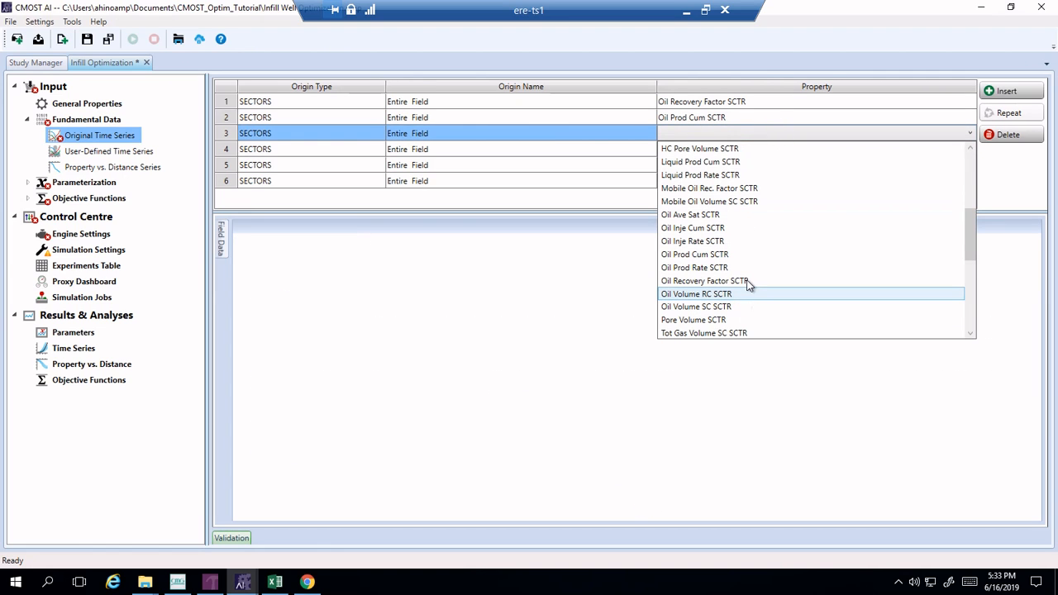
pyautogui.click(754, 266)
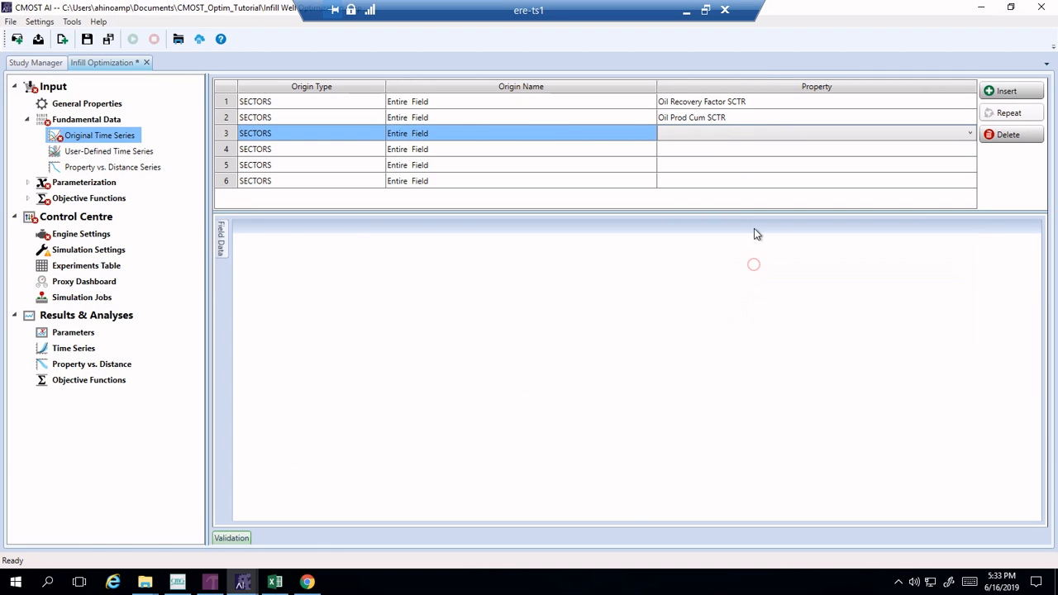
# Step: Choose Water Inje Rate SCTR as the property of the fourth time series
pyautogui.click(758, 147)
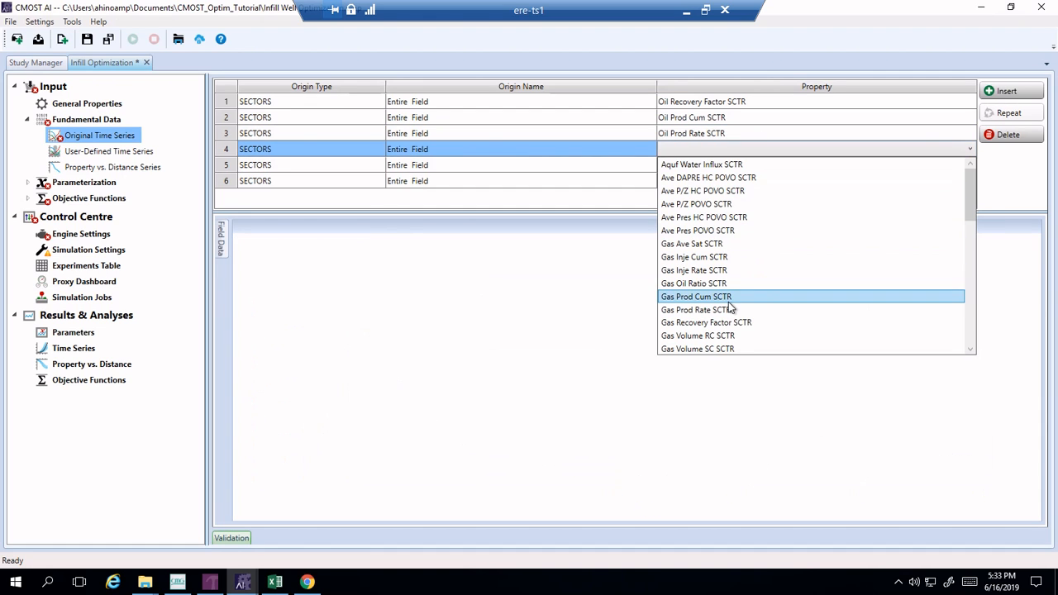
pyautogui.scroll(-15, 732, 307)
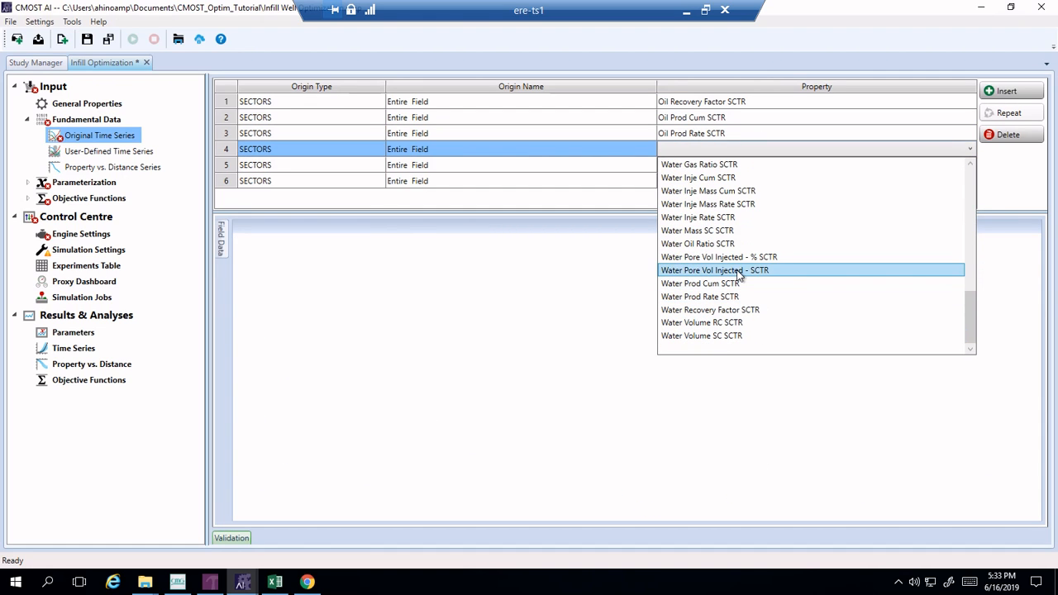
pyautogui.click(757, 217)
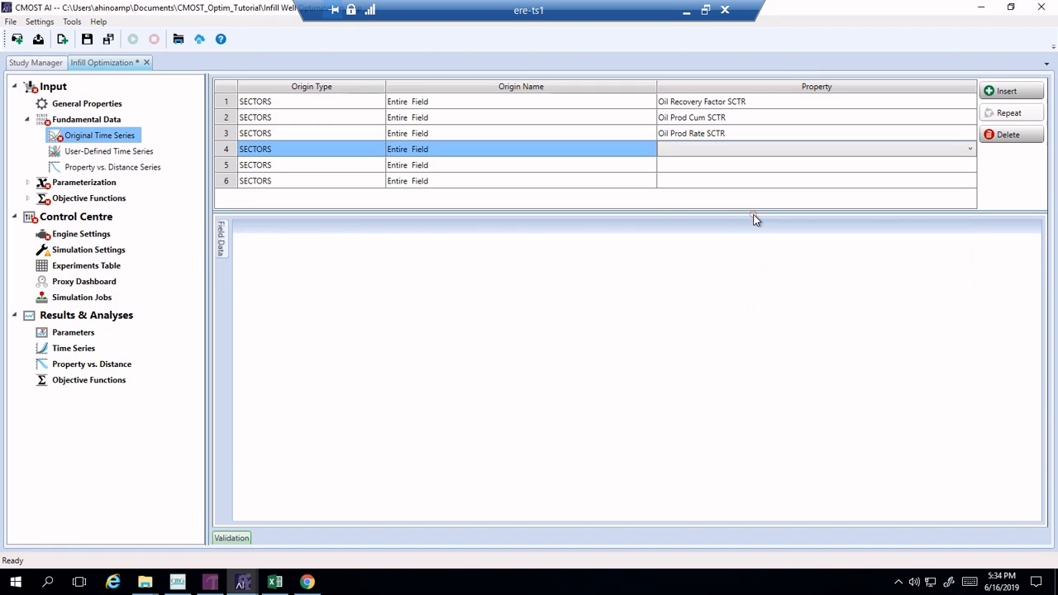
# Step: Change the property of the fourth time series to Water Inje Cum SCTR
pyautogui.click(778, 166)
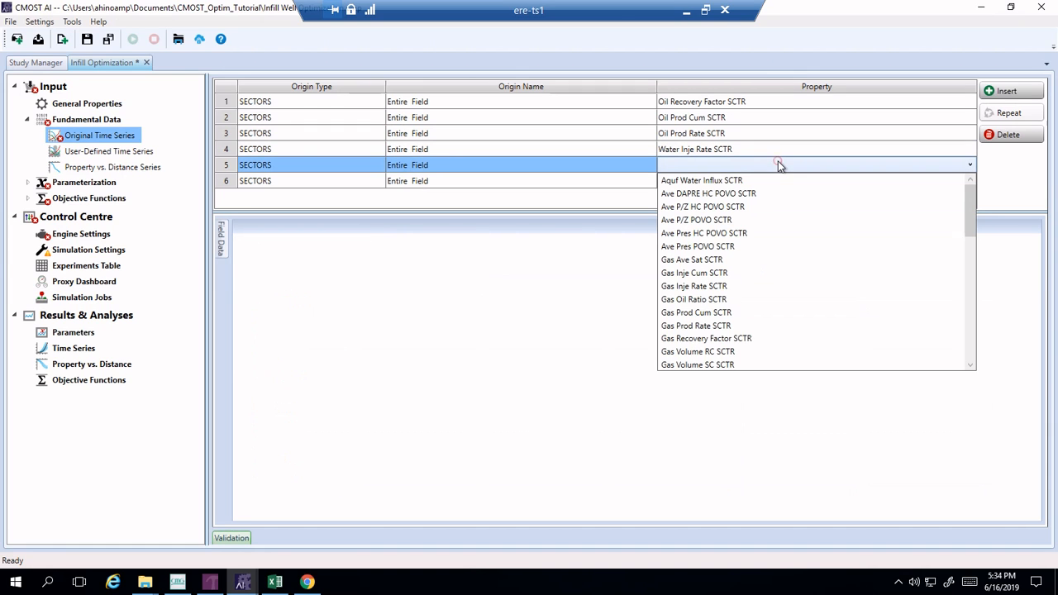
pyautogui.click(781, 155)
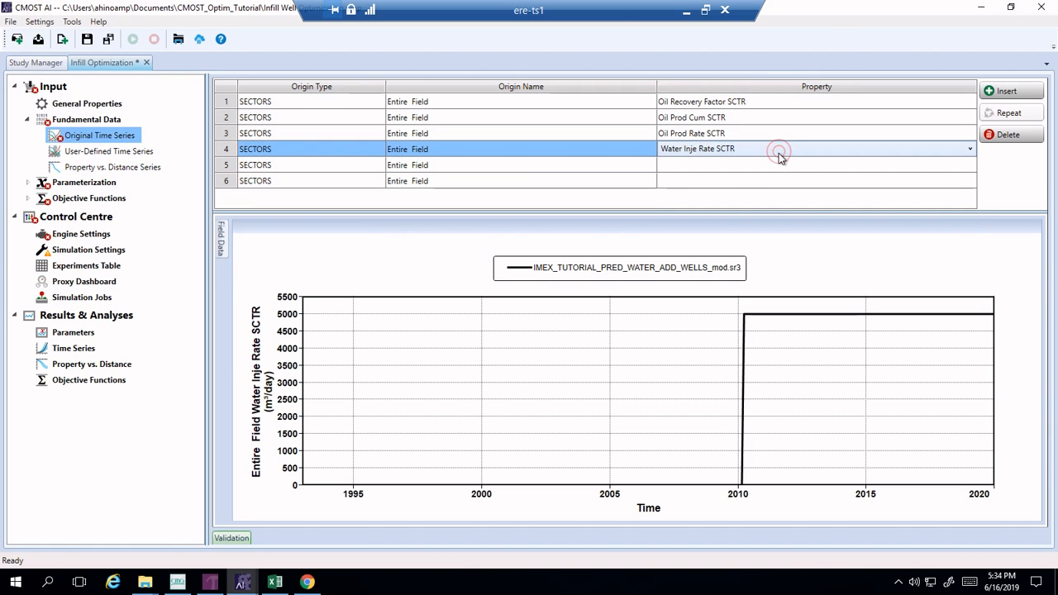
pyautogui.click(779, 153)
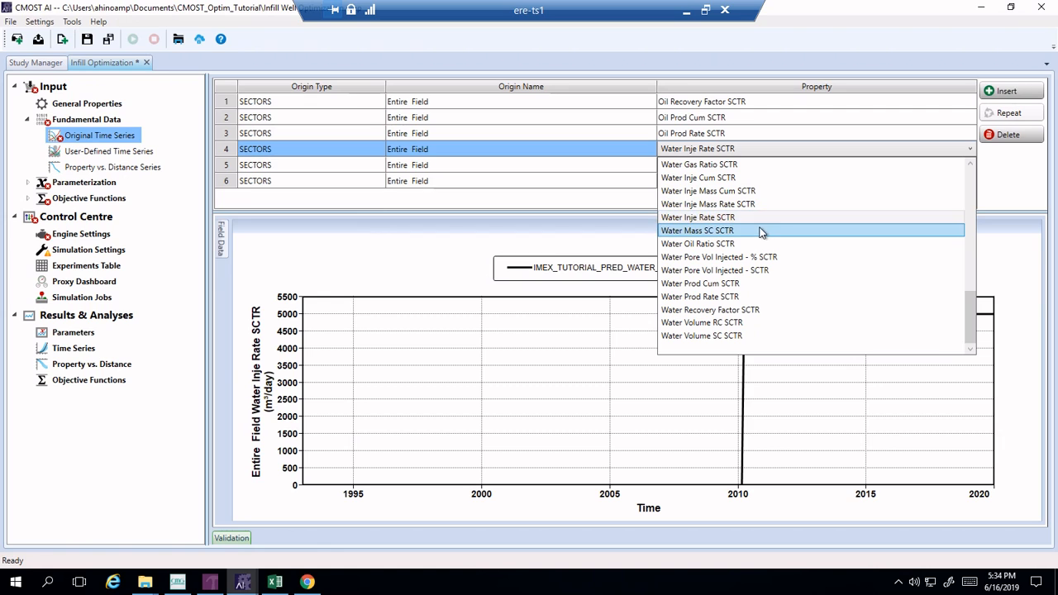
pyautogui.click(763, 177)
# Step: Choose Water Cut SCTR - % as the property of the fifth time series
pyautogui.click(765, 168)
pyautogui.click(764, 169)
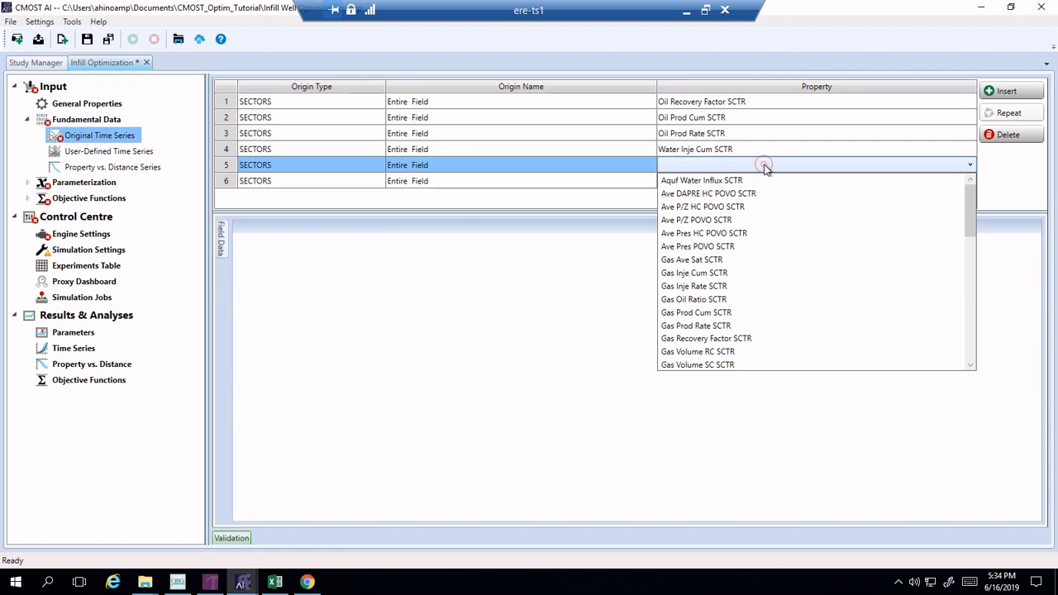
pyautogui.scroll(-10, 739, 371)
pyautogui.scroll(-1, 753, 343)
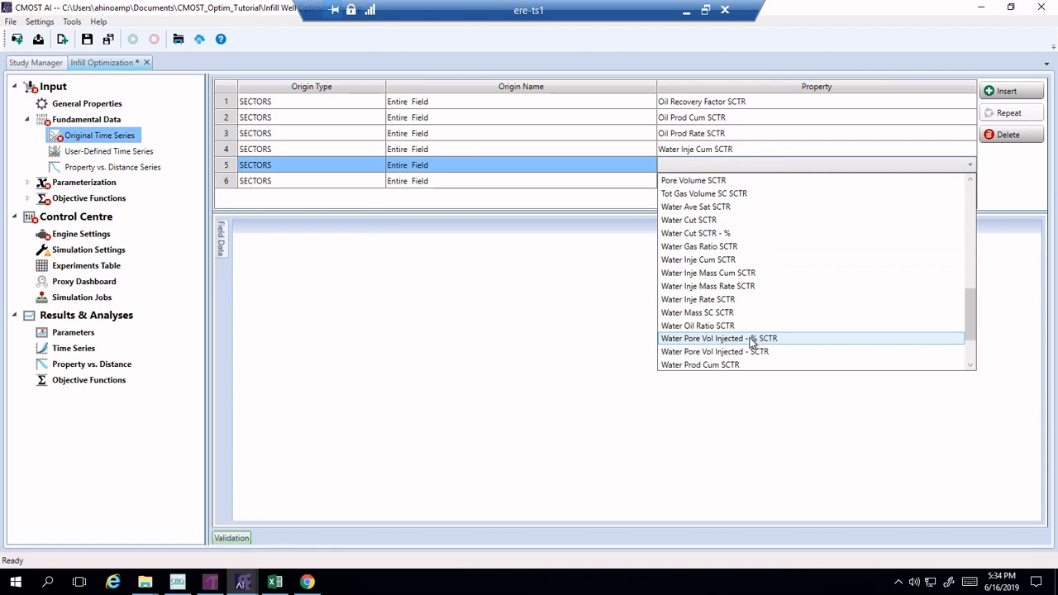
pyautogui.click(768, 239)
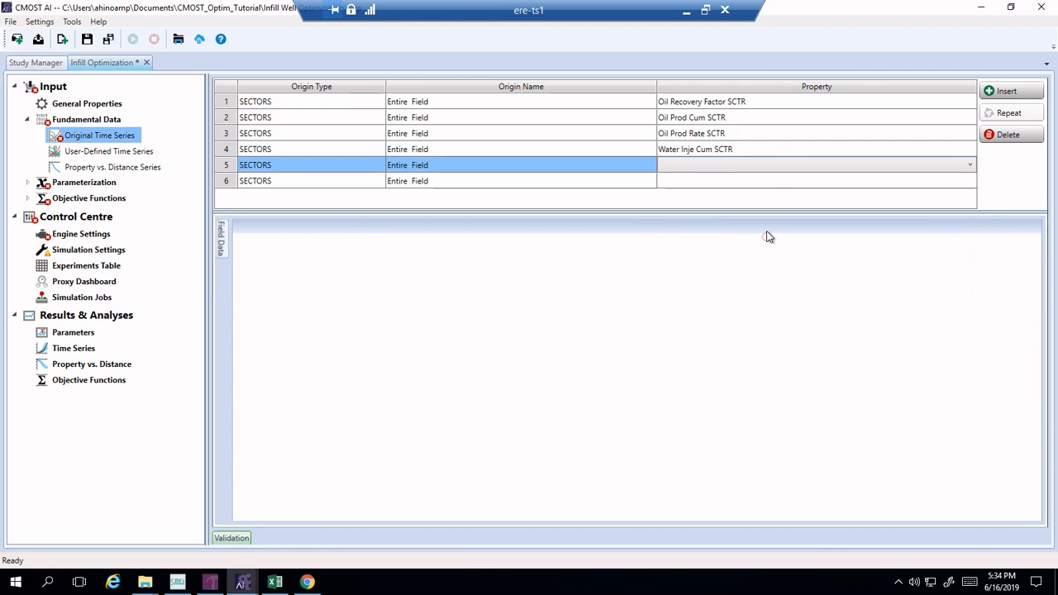
# Step: Choose Gas Oil Ratio SCTR as the property of the sixth time series
pyautogui.click(775, 183)
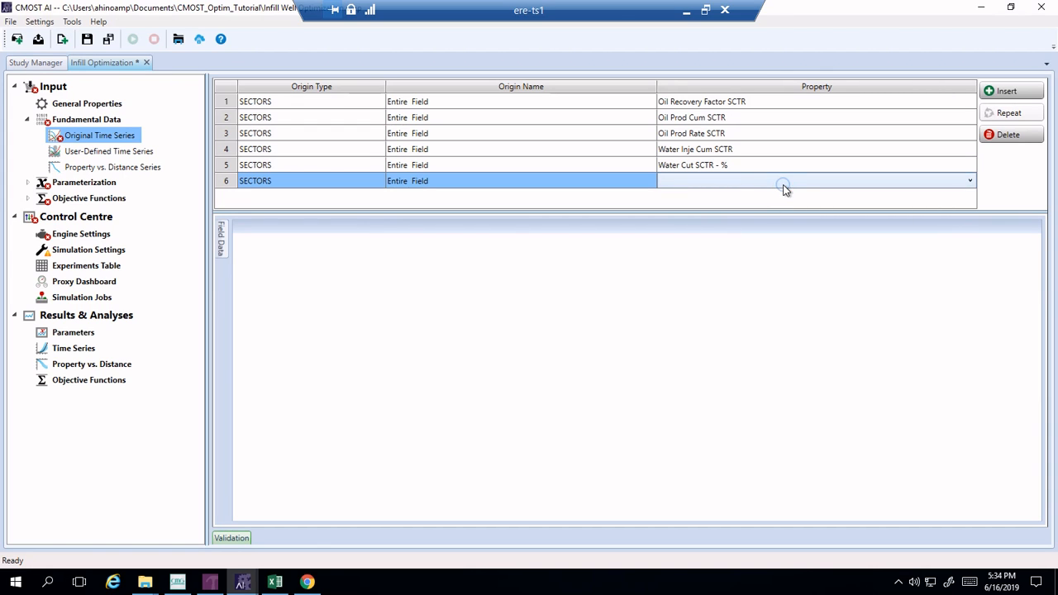
pyautogui.click(773, 183)
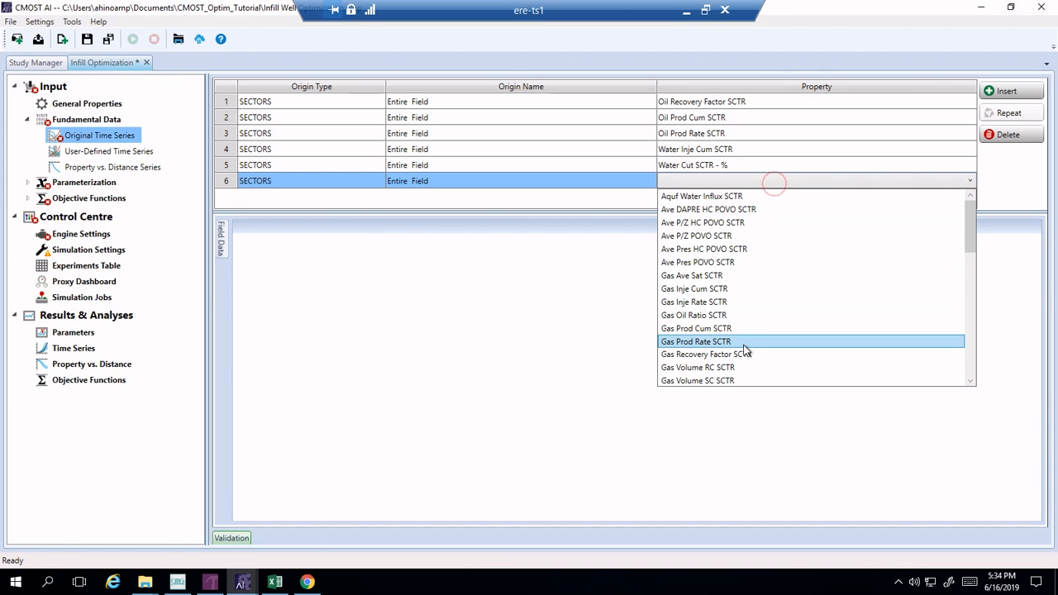
pyautogui.click(747, 316)
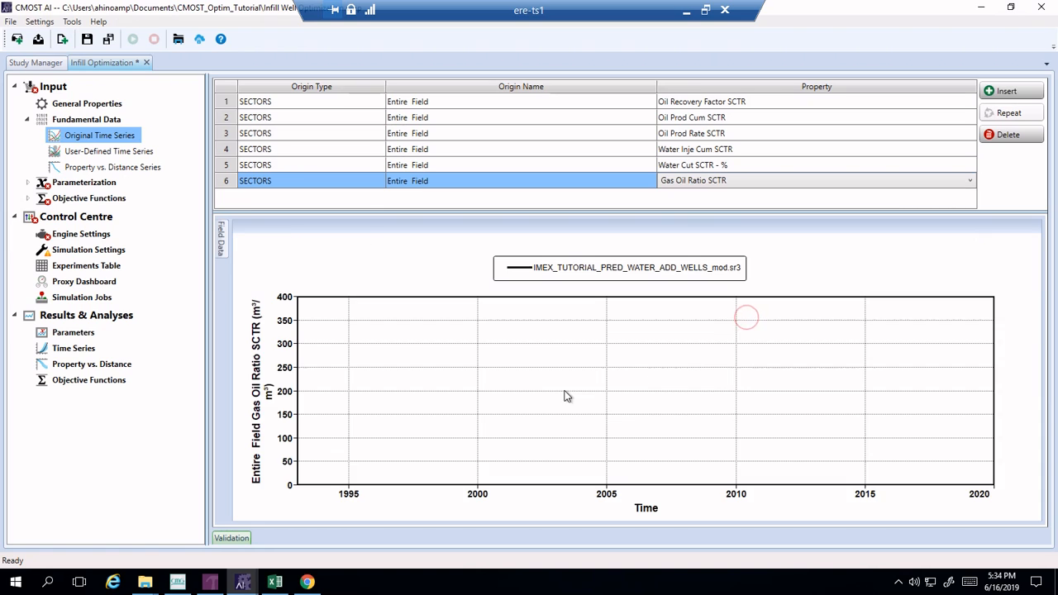
pyautogui.moveTo(693, 389)
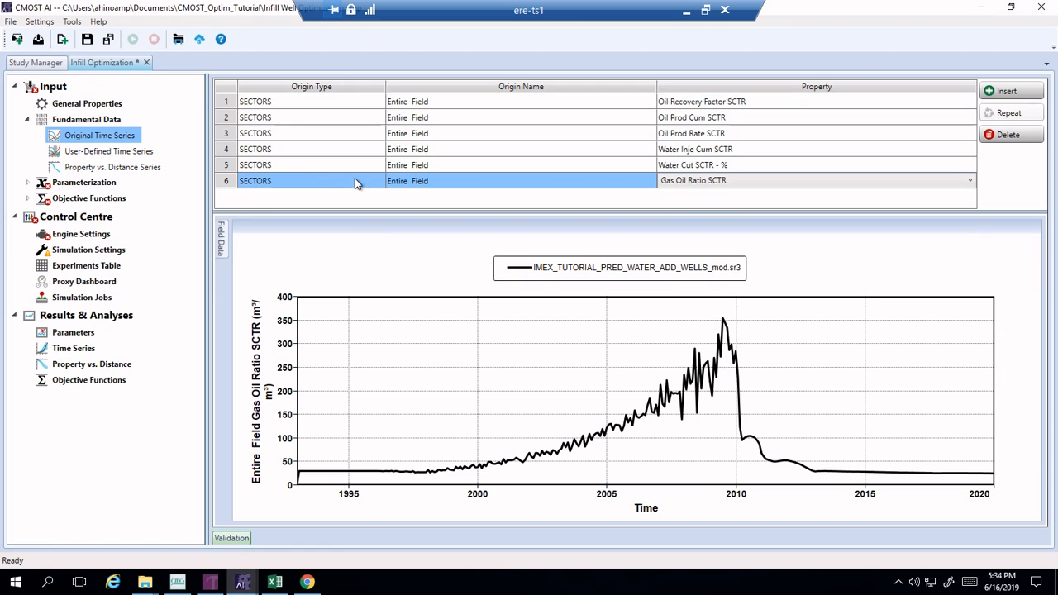
# Step: Add one record to the user-defined time series
pyautogui.click(118, 153)
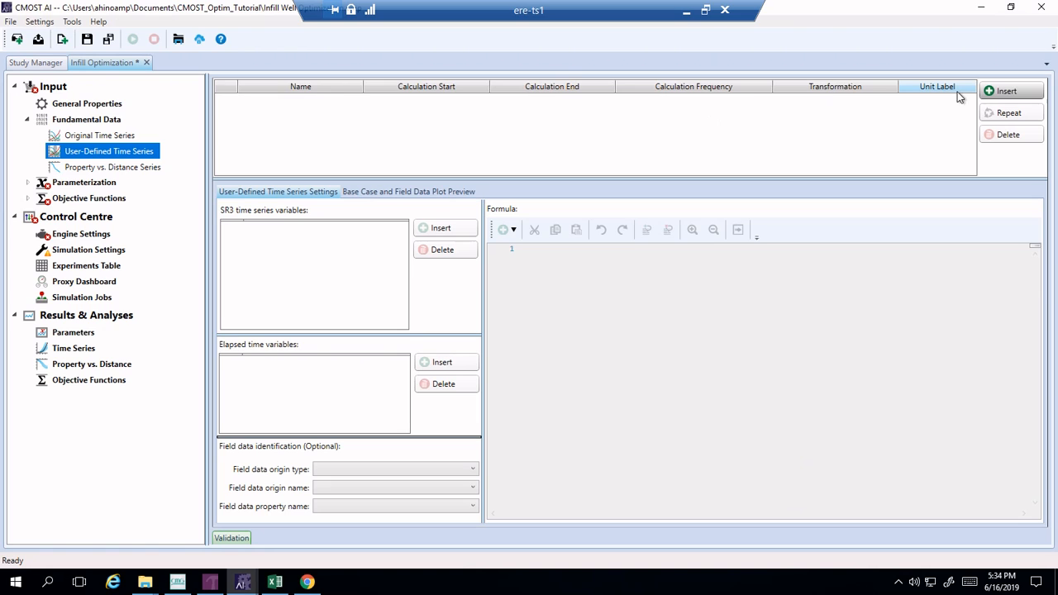
pyautogui.click(993, 95)
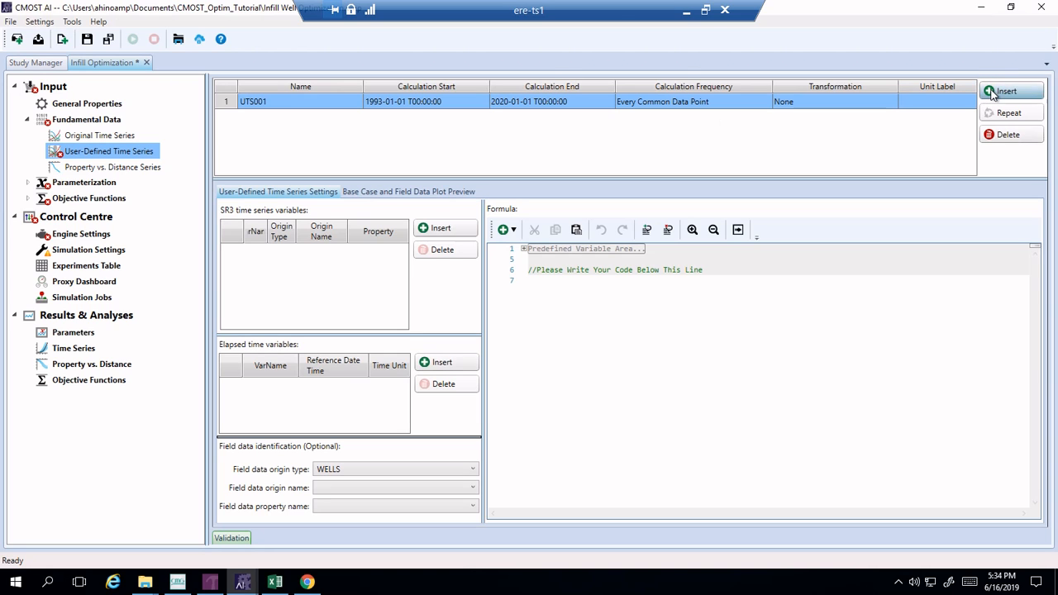
pyautogui.click(994, 93)
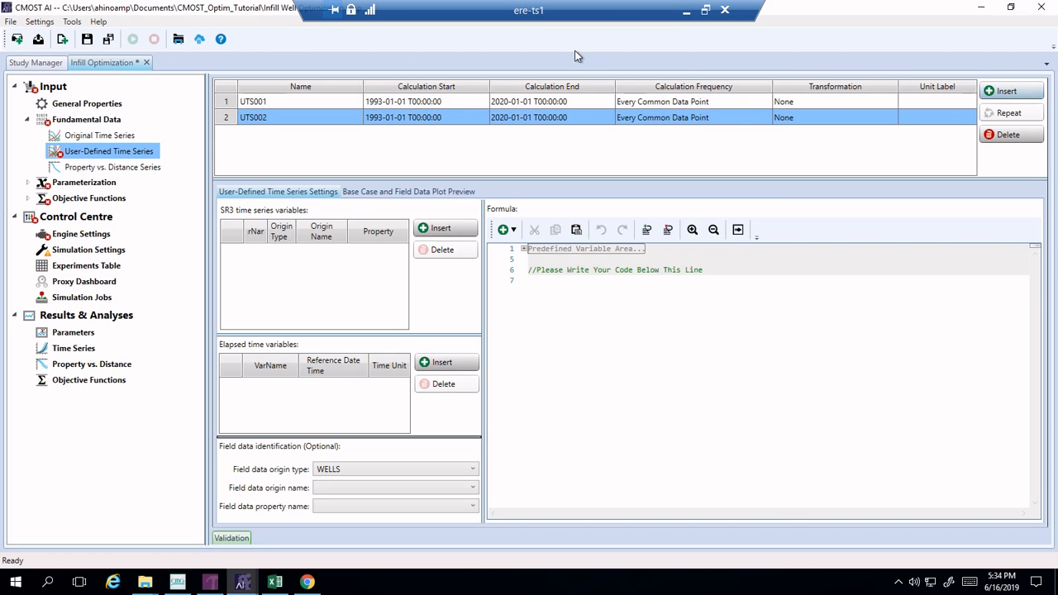
pyautogui.click(1008, 135)
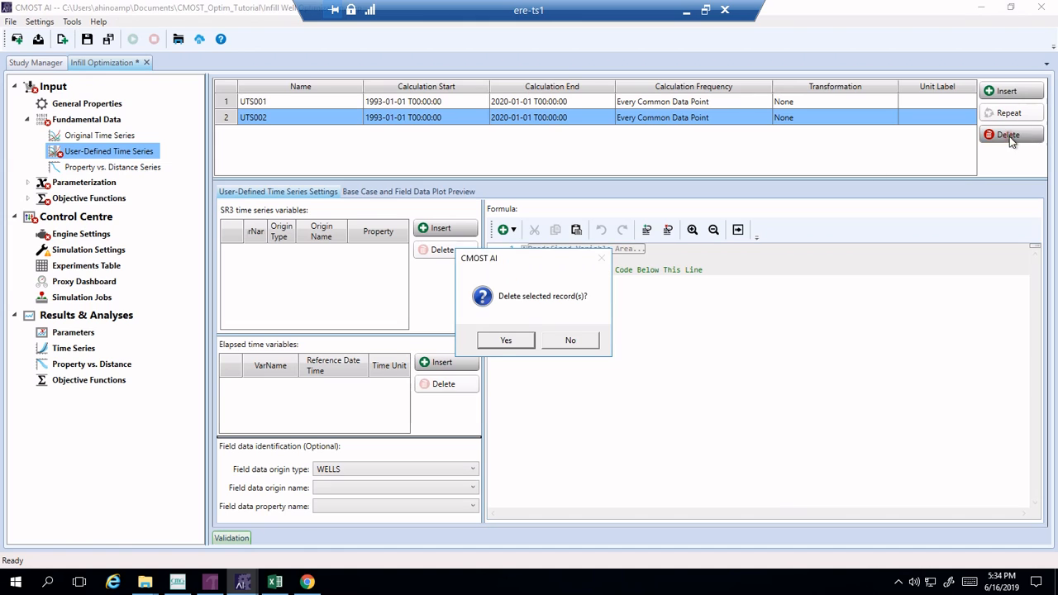
pyautogui.click(512, 347)
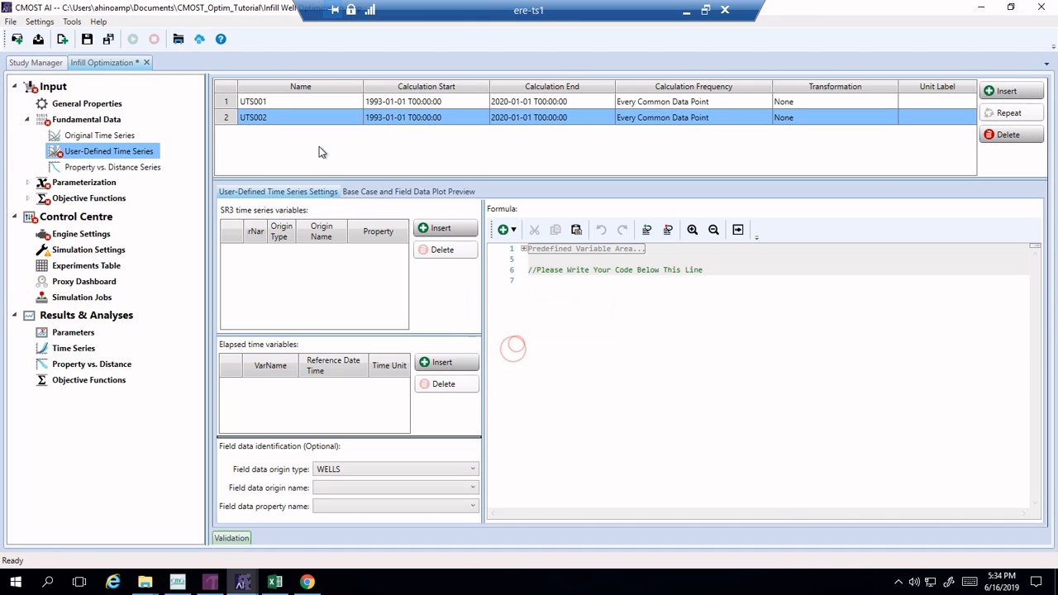
# Step: Name the user-defined time series VRR and have it calculated every month from a start date of 2010-03-01
pyautogui.click(328, 101)
pyautogui.write('VRR')
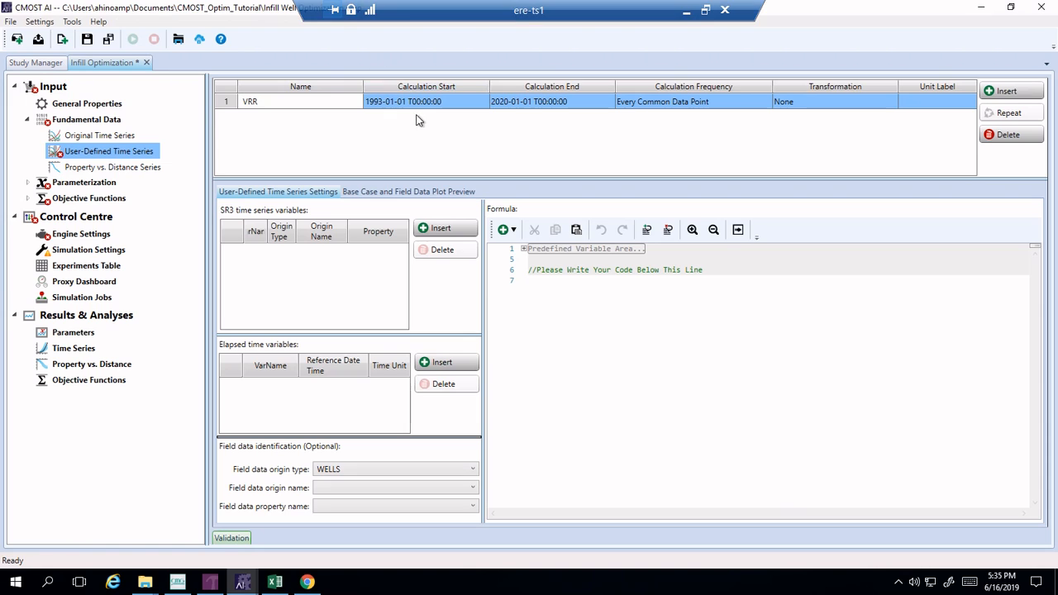
pyautogui.doubleClick(372, 104)
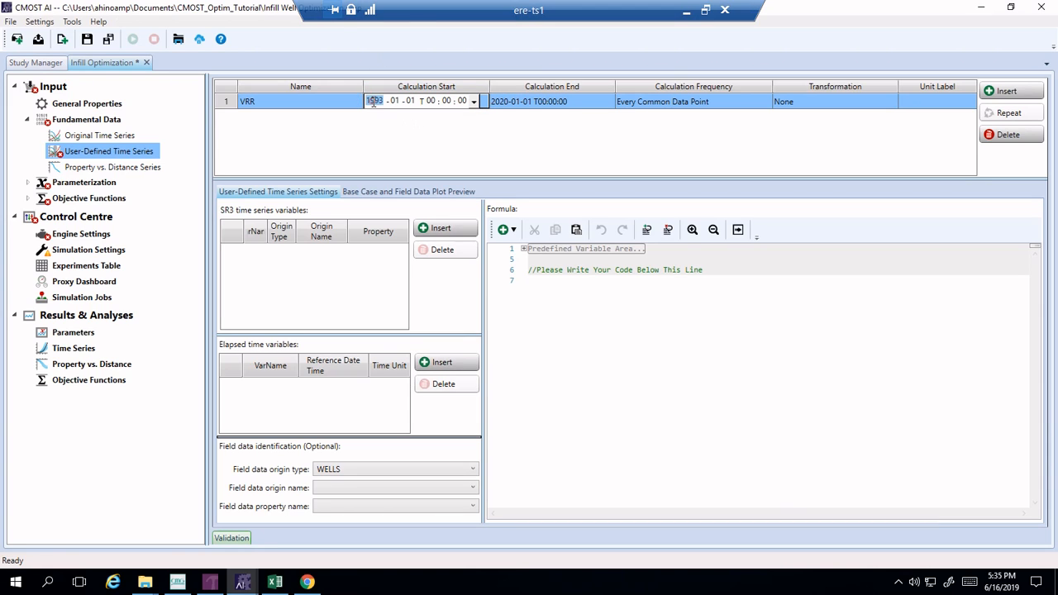
pyautogui.write('2010')
pyautogui.click(400, 100)
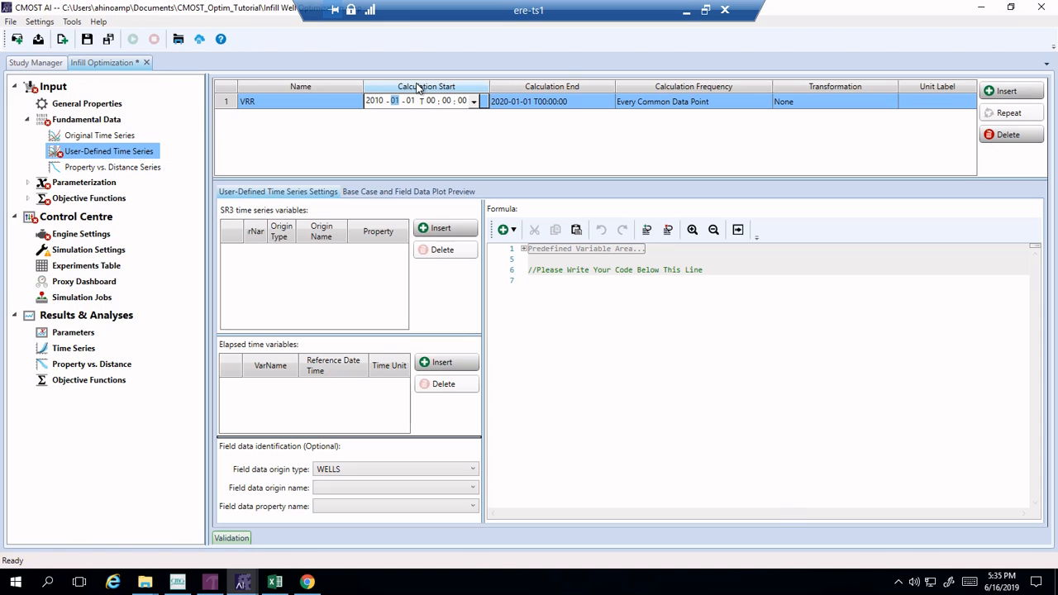
pyautogui.write('3')
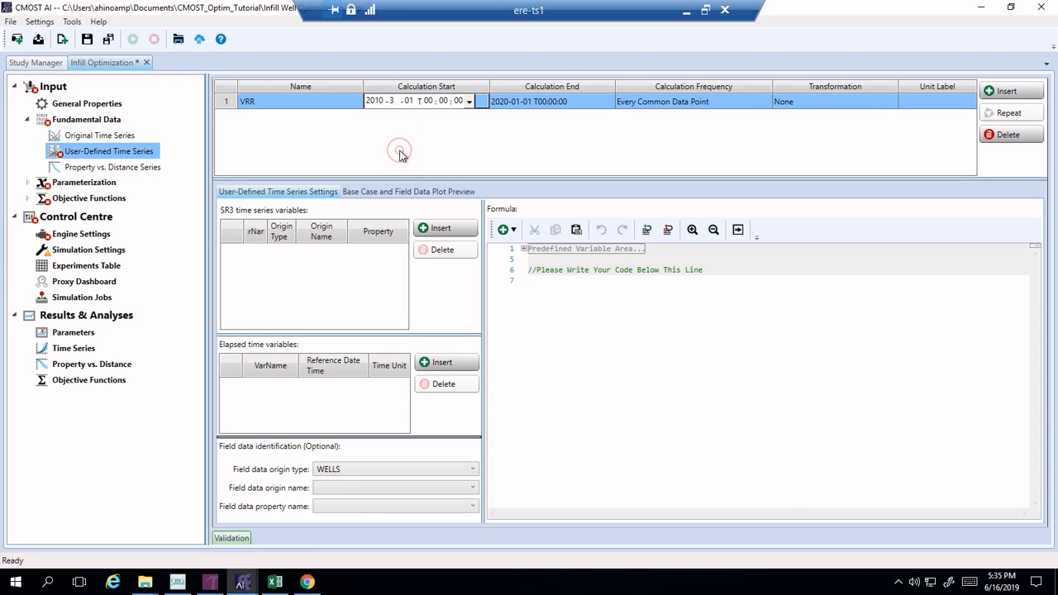
pyautogui.click(694, 106)
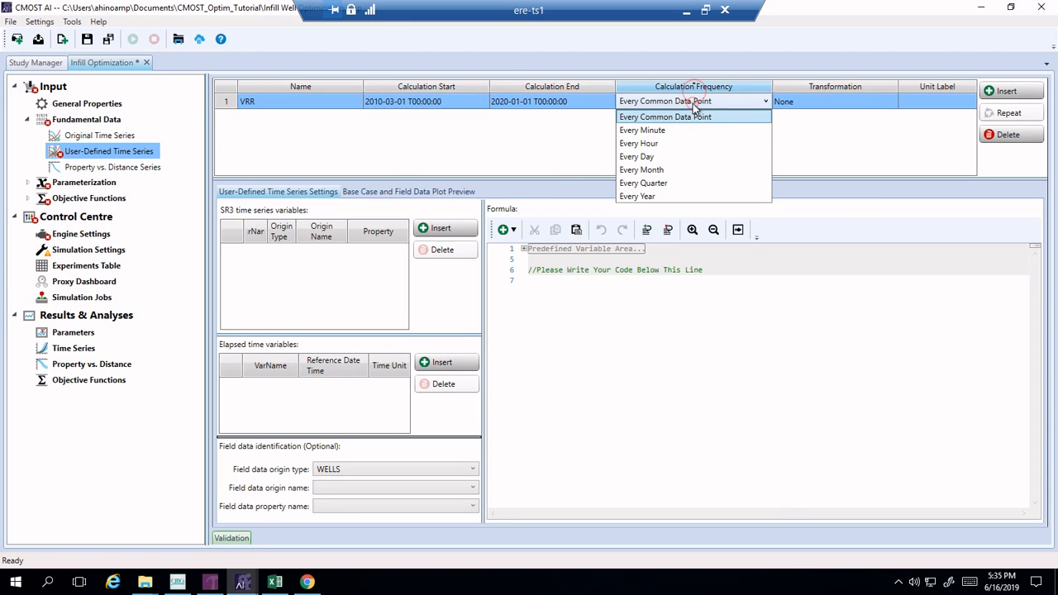
pyautogui.click(754, 115)
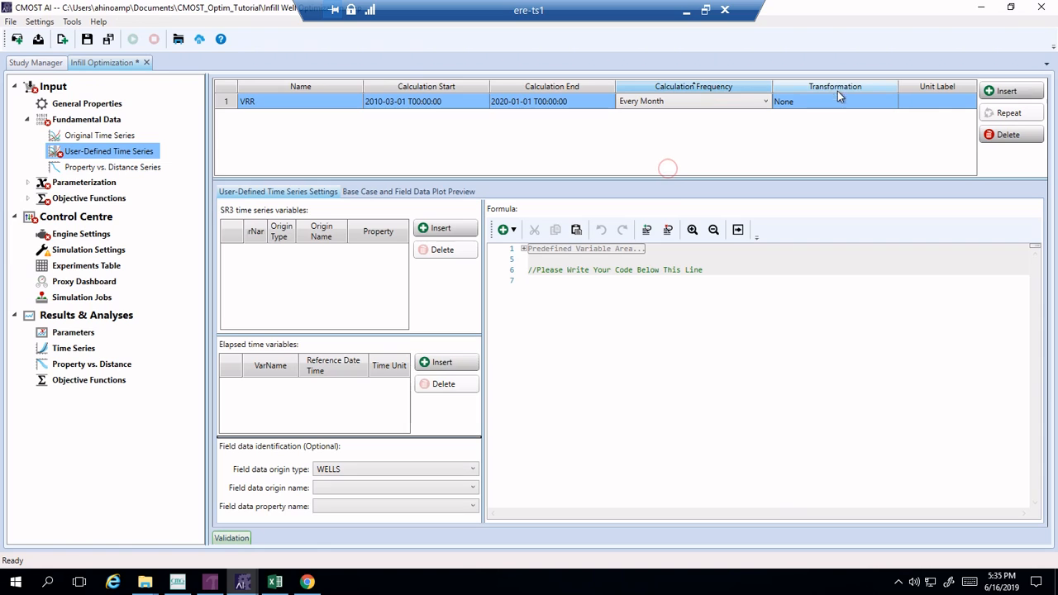
# Step: Add an SR3 time series variable to VRR, widen the variable table and name the variable WaterInject
pyautogui.click(438, 230)
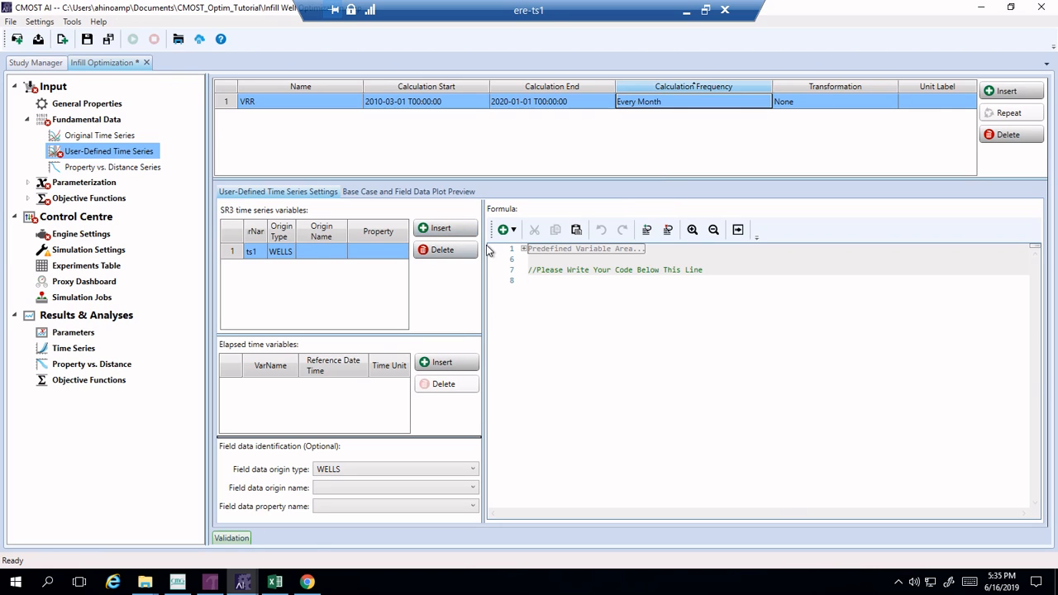
pyautogui.moveTo(485, 246); pyautogui.dragTo(535, 245)
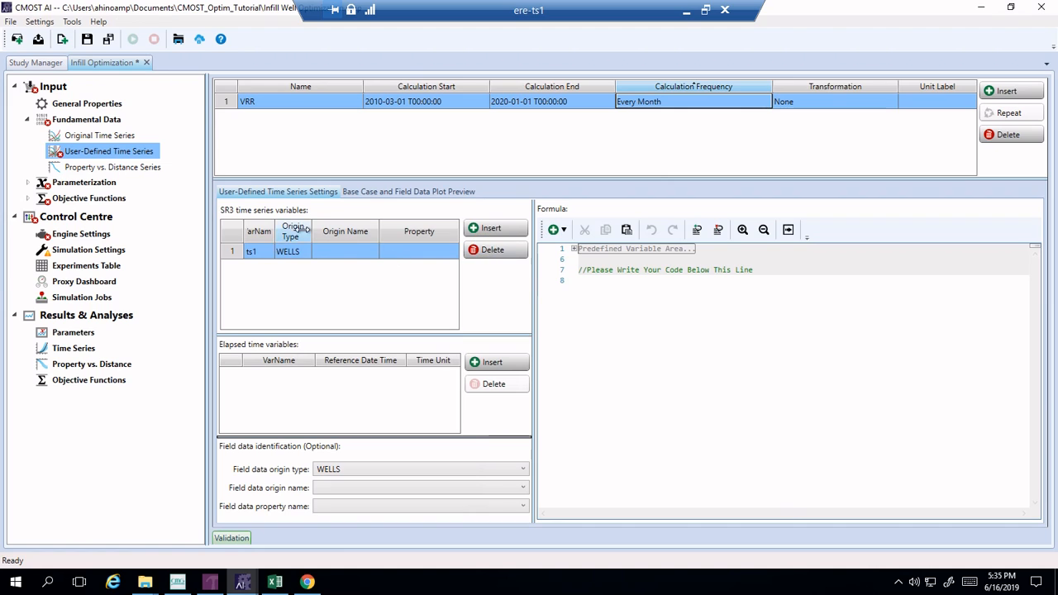
pyautogui.moveTo(277, 230); pyautogui.dragTo(298, 230)
pyautogui.click(268, 252)
pyautogui.write('ter')
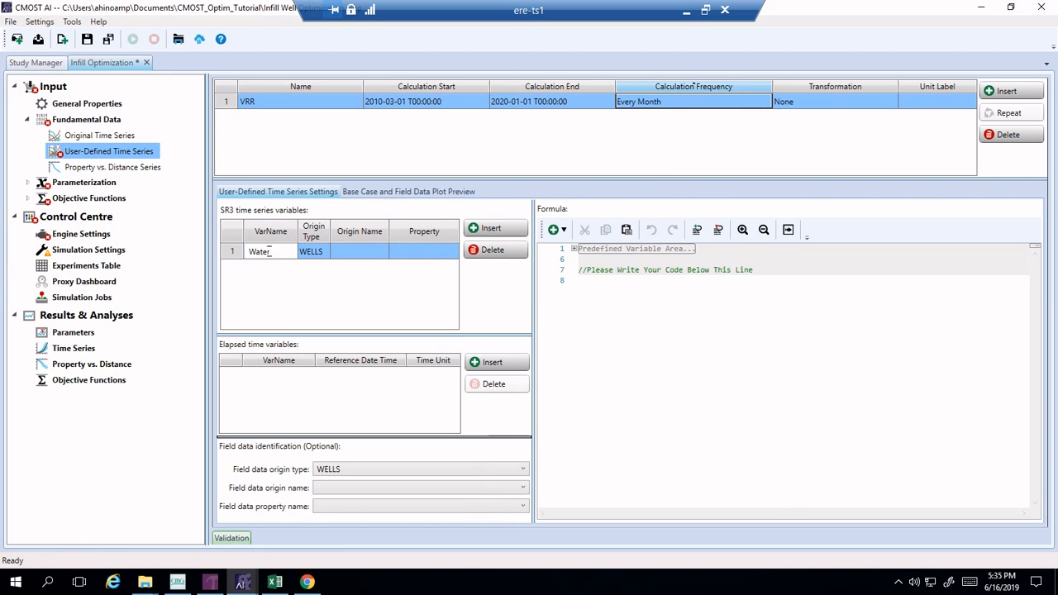
pyautogui.write('Inject')
# Step: Set the WaterInject variable's origin type to SECTORS and its origin name to Entire Field
pyautogui.click(315, 255)
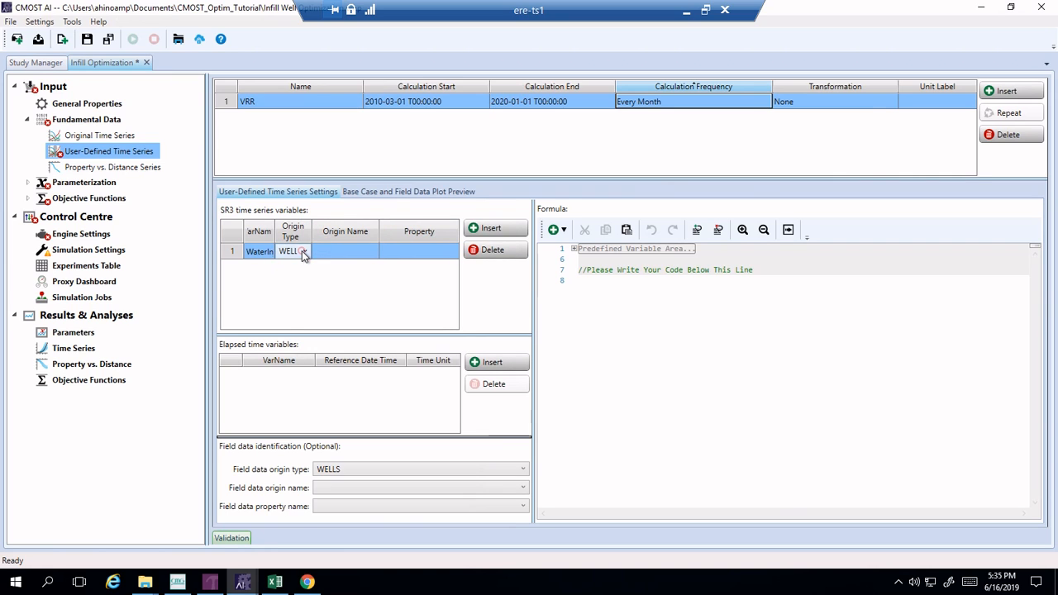
pyautogui.click(304, 251)
pyautogui.click(291, 305)
pyautogui.click(349, 252)
pyautogui.click(348, 253)
pyautogui.click(346, 267)
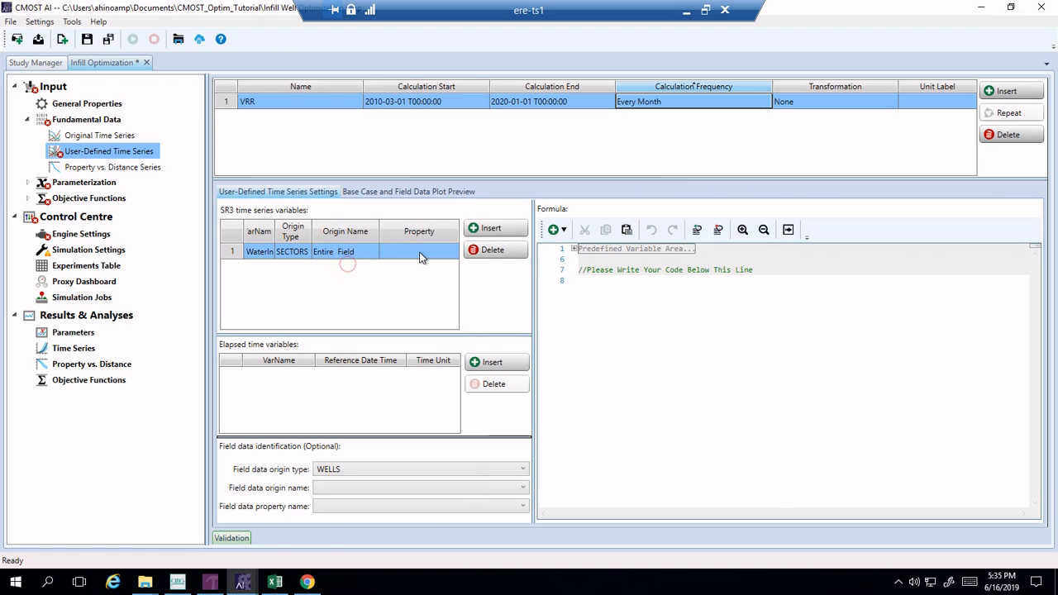
# Step: Choose Water Inje Rate SCTR as the property of the WaterInject variable
pyautogui.click(420, 253)
pyautogui.click(420, 256)
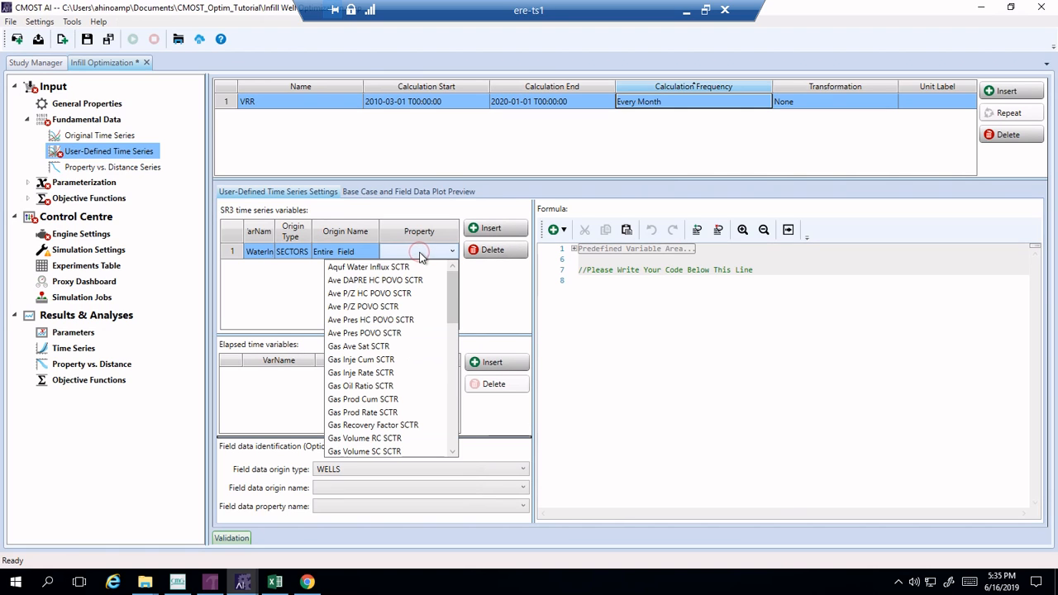
pyautogui.scroll(-4, 418, 372)
pyautogui.scroll(-3, 418, 374)
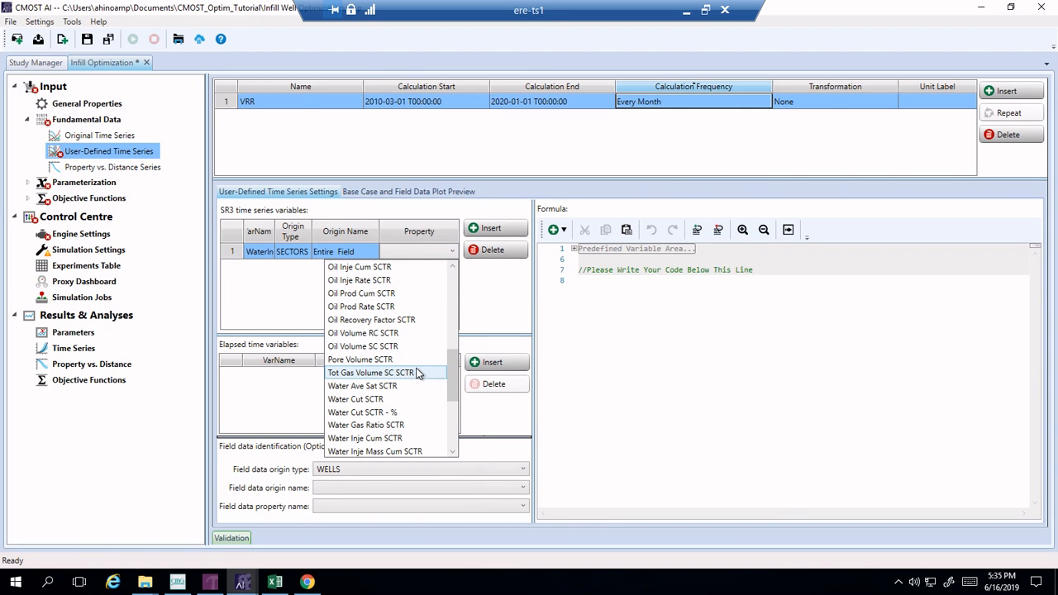
pyautogui.scroll(-1, 401, 447)
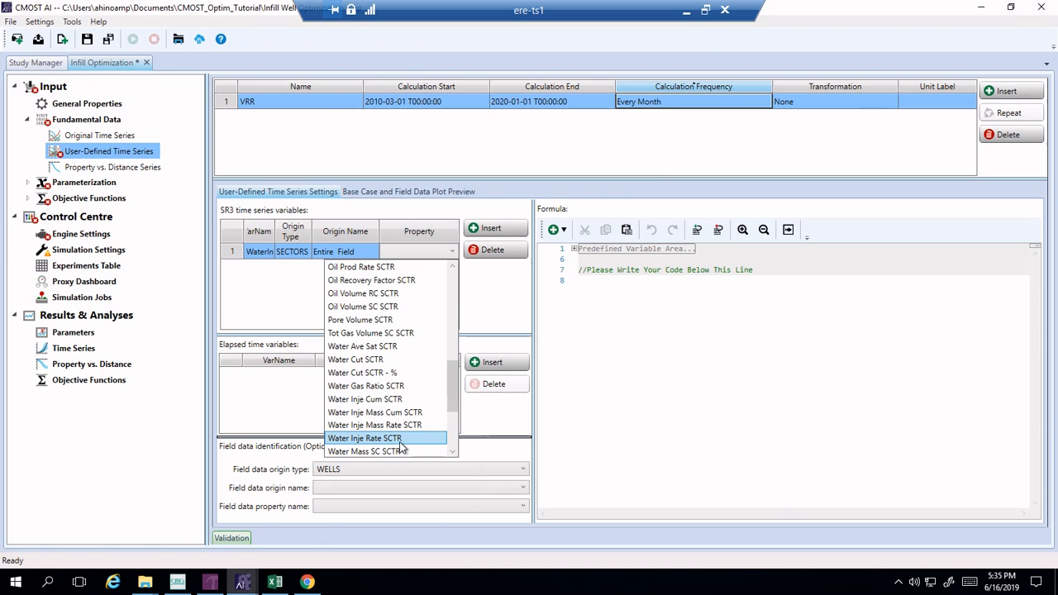
pyautogui.scroll(-1, 401, 447)
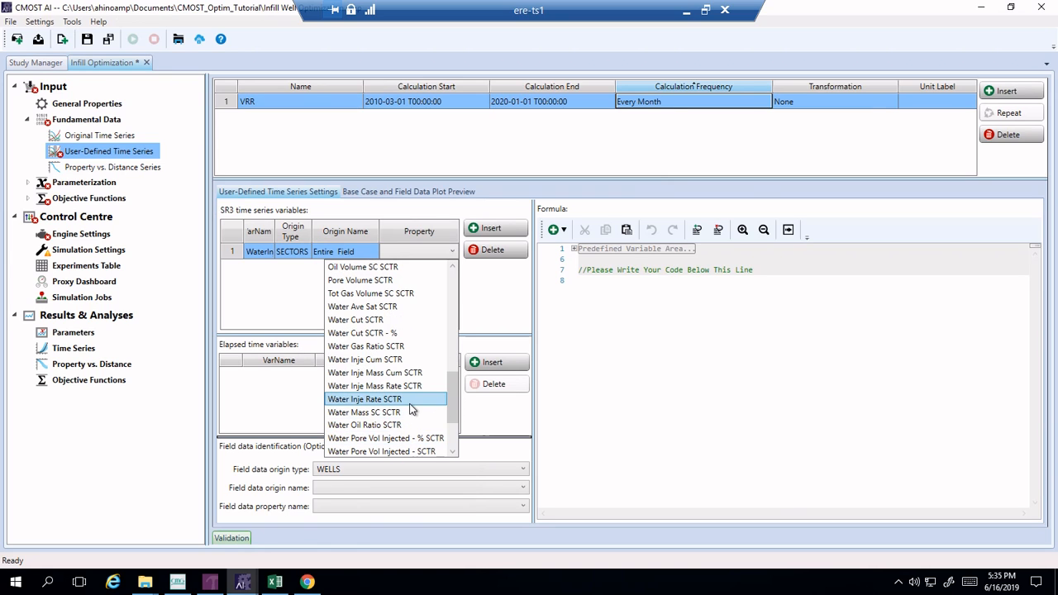
pyautogui.click(410, 403)
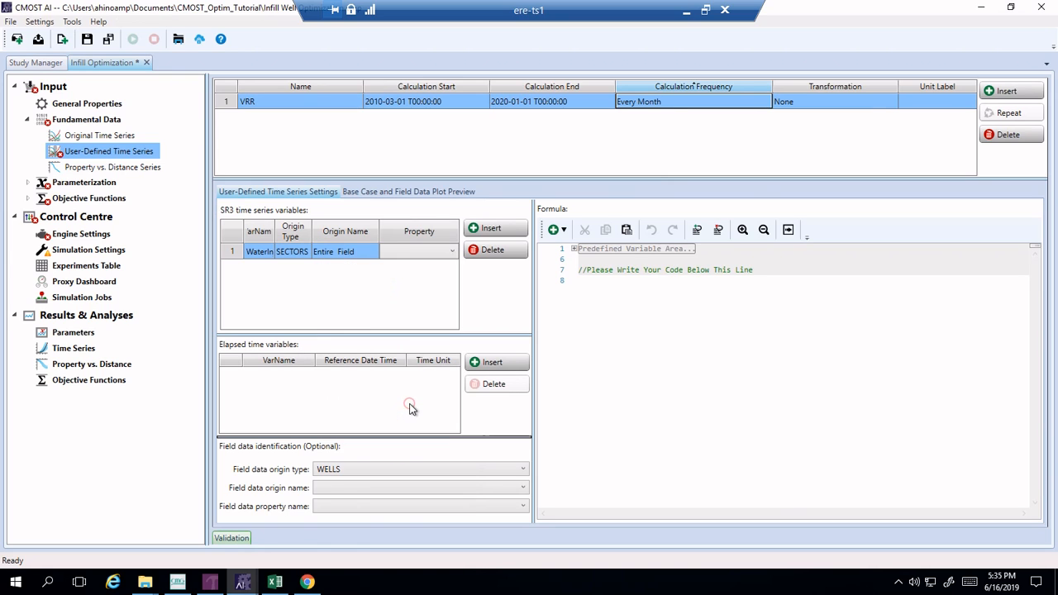
# Step: Add a second SR3 time series variable to VRR and name it LiquidProd
pyautogui.click(493, 229)
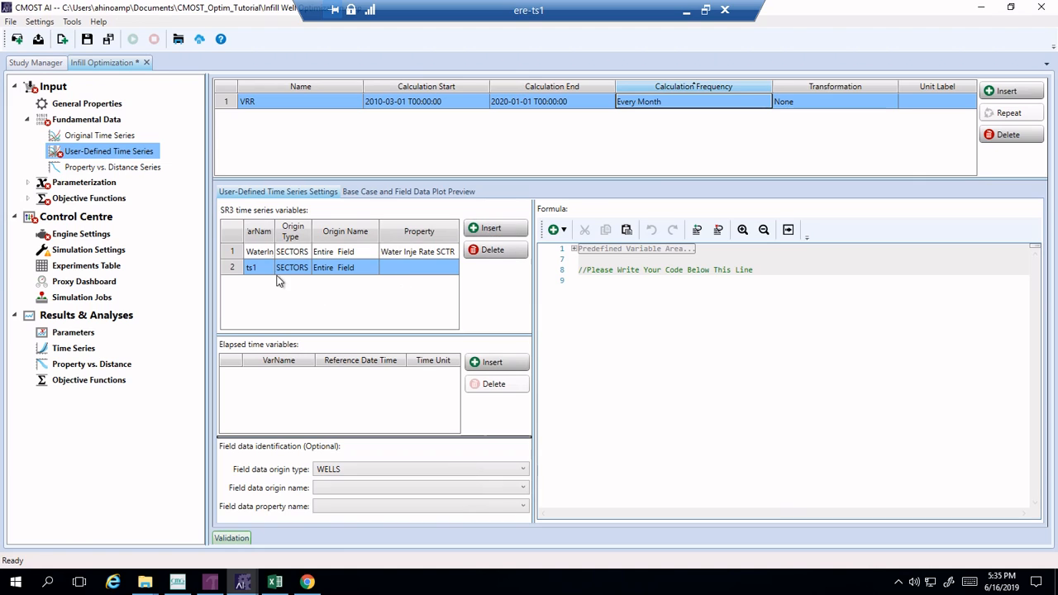
pyautogui.doubleClick(266, 272)
pyautogui.write('Liq')
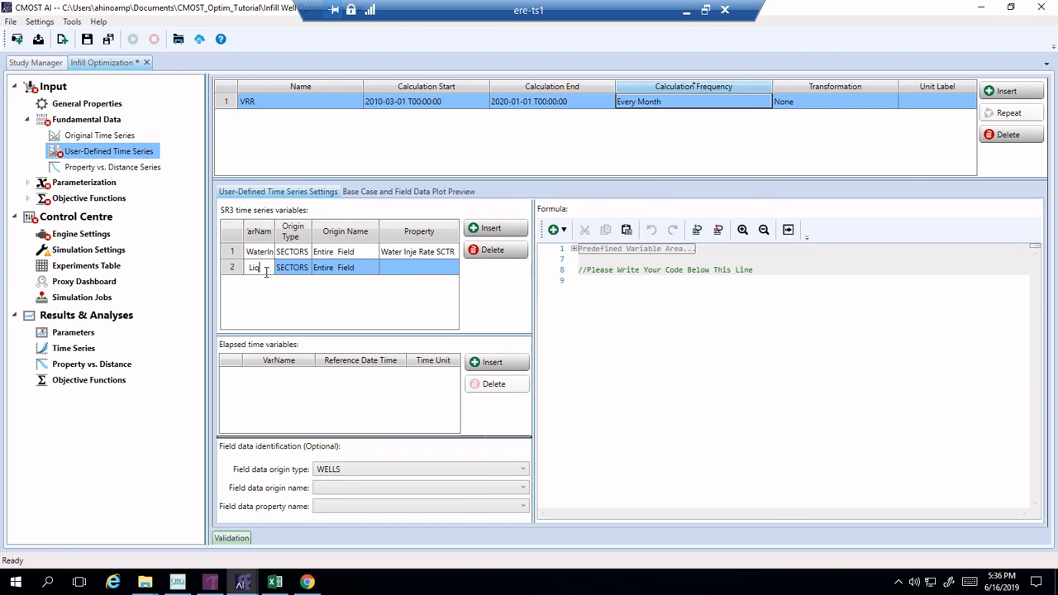
pyautogui.write('uidProd')
# Step: Choose Liquid Prod Rate SCTR as the property of the LiquidProd variable
pyautogui.click(401, 271)
pyautogui.click(401, 268)
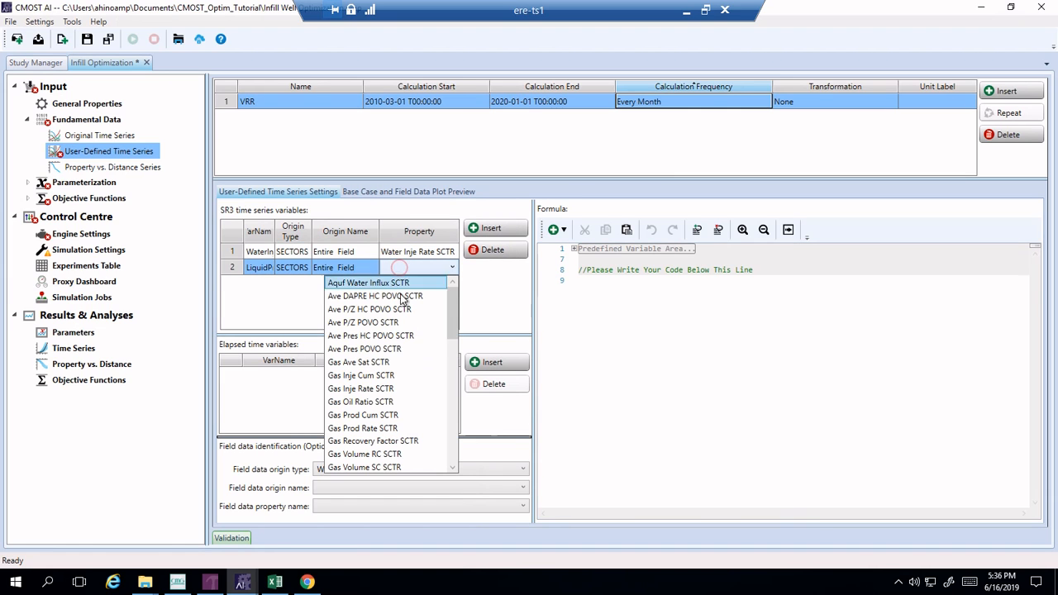
pyautogui.scroll(-10, 394, 403)
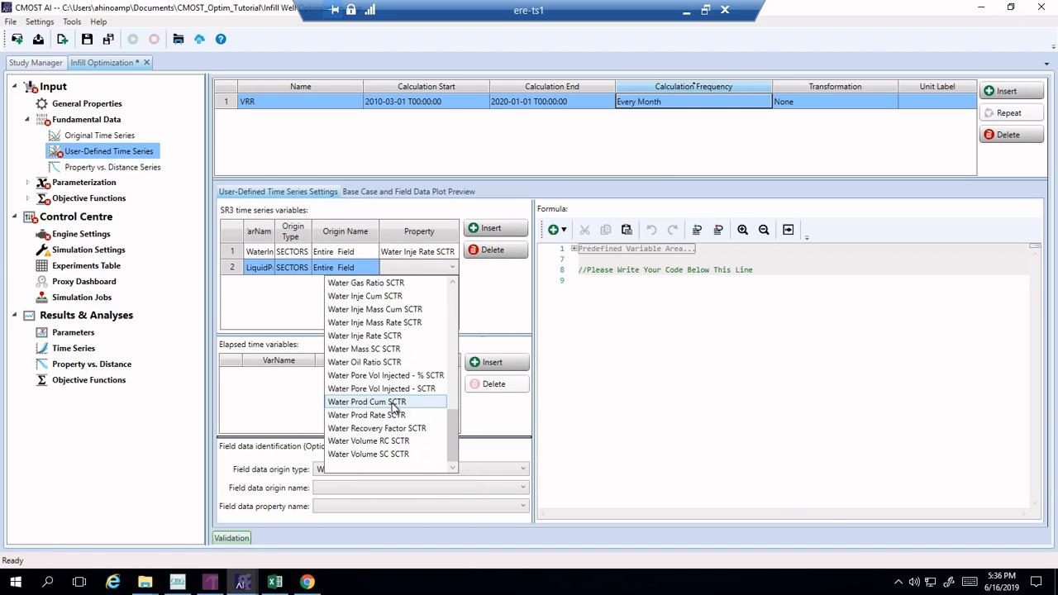
pyautogui.scroll(12, 395, 404)
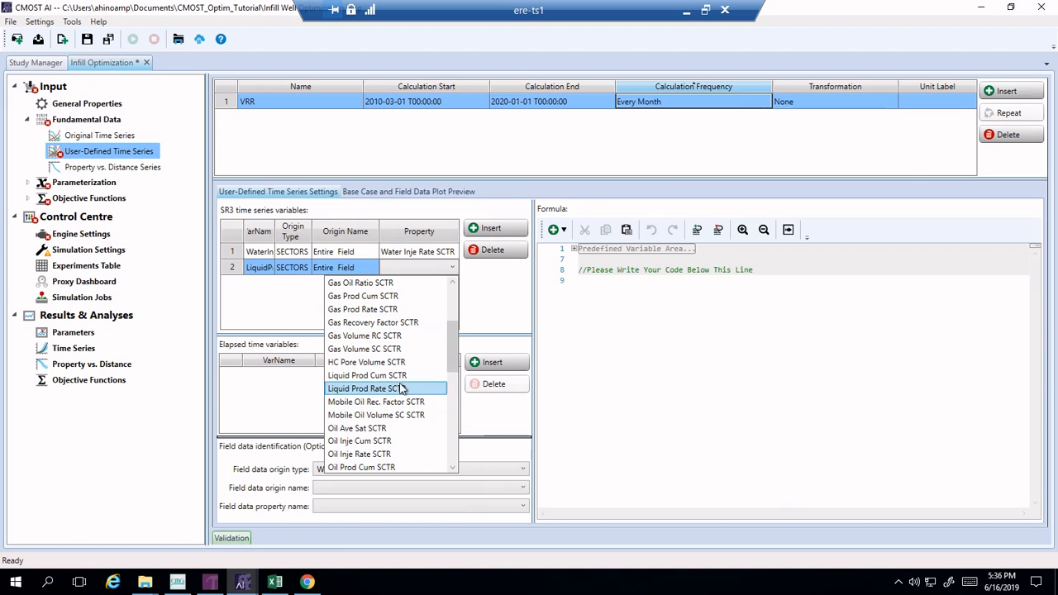
pyautogui.click(406, 389)
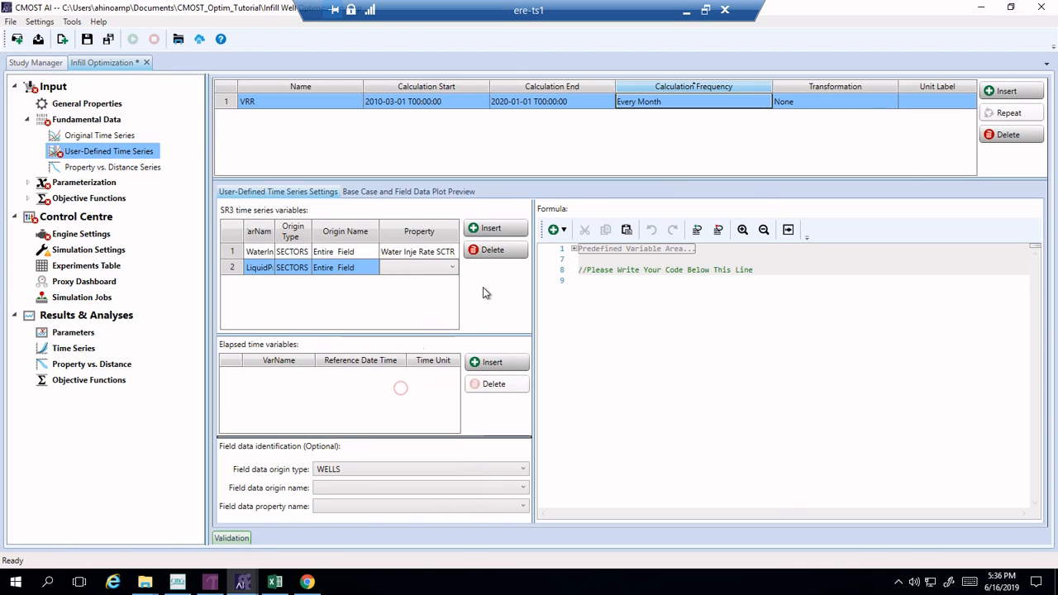
# Step: Enter the VRR formula WaterInj/LiquidProd below the code comment and run the formula error check
pyautogui.click(654, 333)
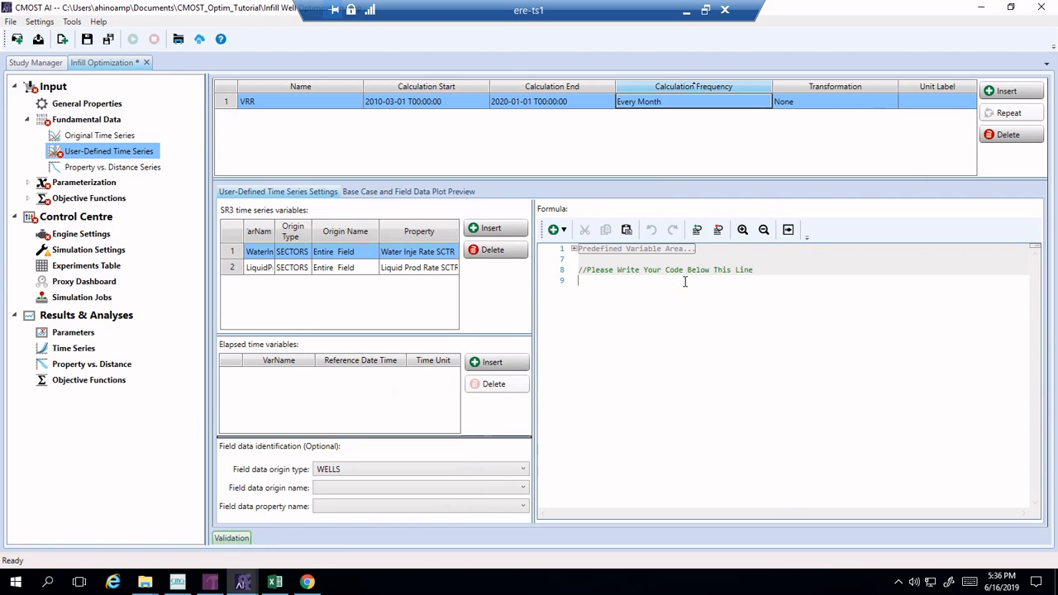
pyautogui.write('WaterInj/LiquidProd')
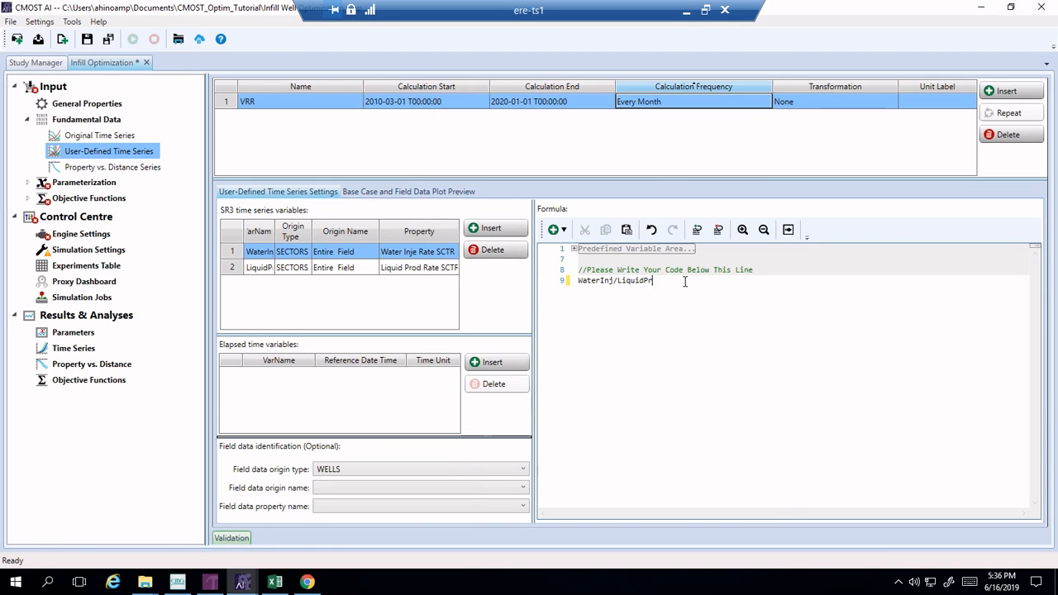
pyautogui.click(789, 231)
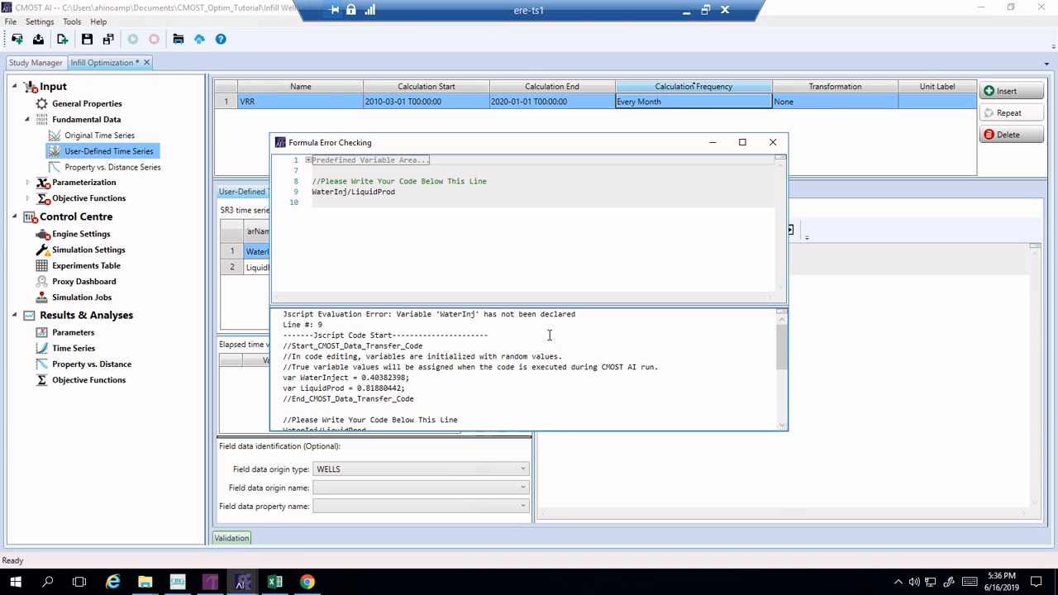
pyautogui.click(773, 143)
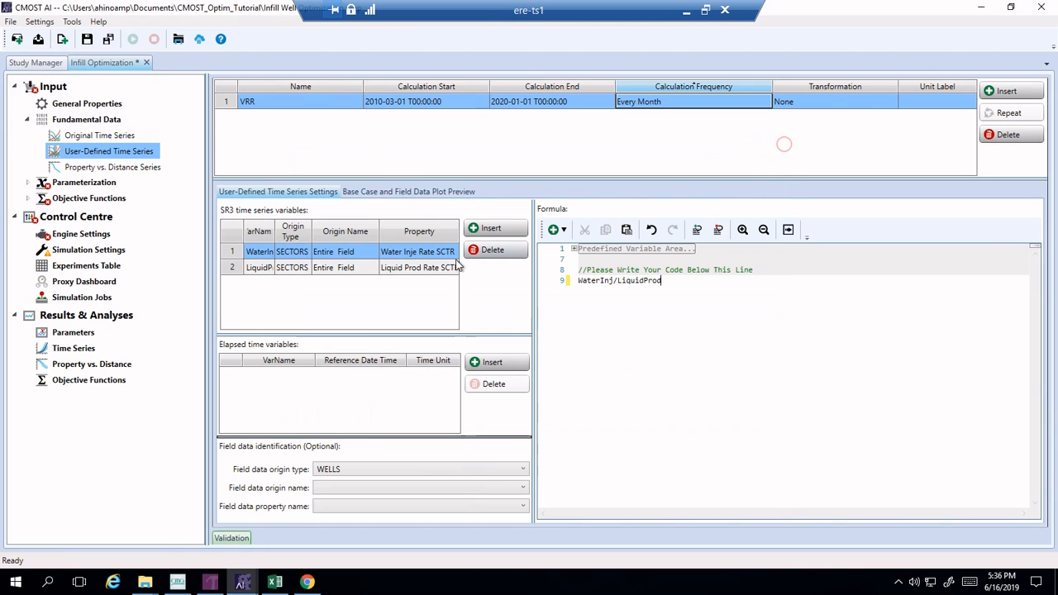
# Step: Correct the numerator in the VRR formula to WaterInject, matching the variable name, and check the formula again
pyautogui.click(263, 252)
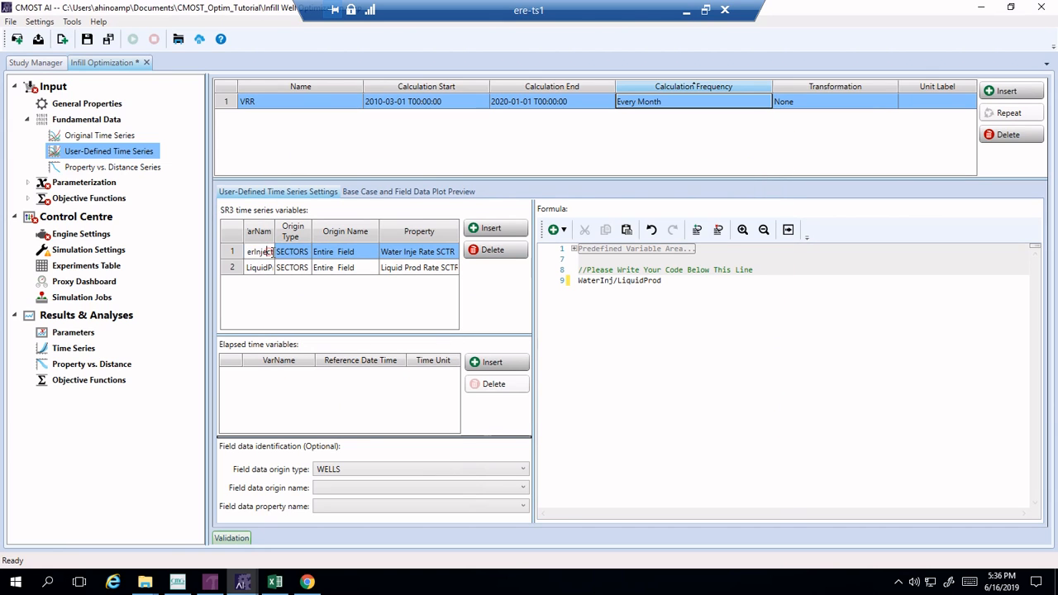
pyautogui.click(615, 281)
pyautogui.write('ect')
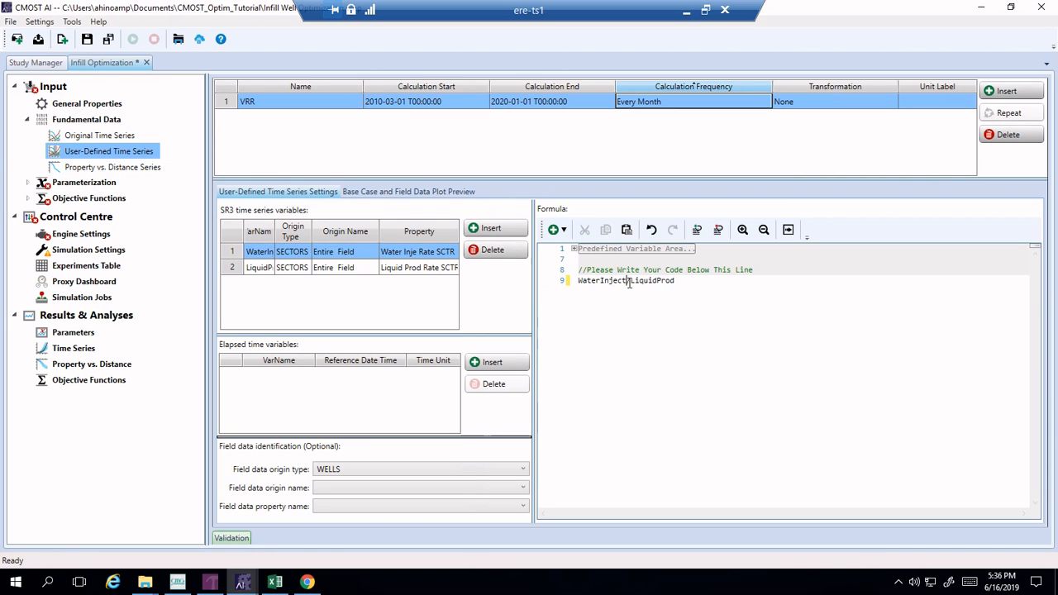
pyautogui.click(787, 230)
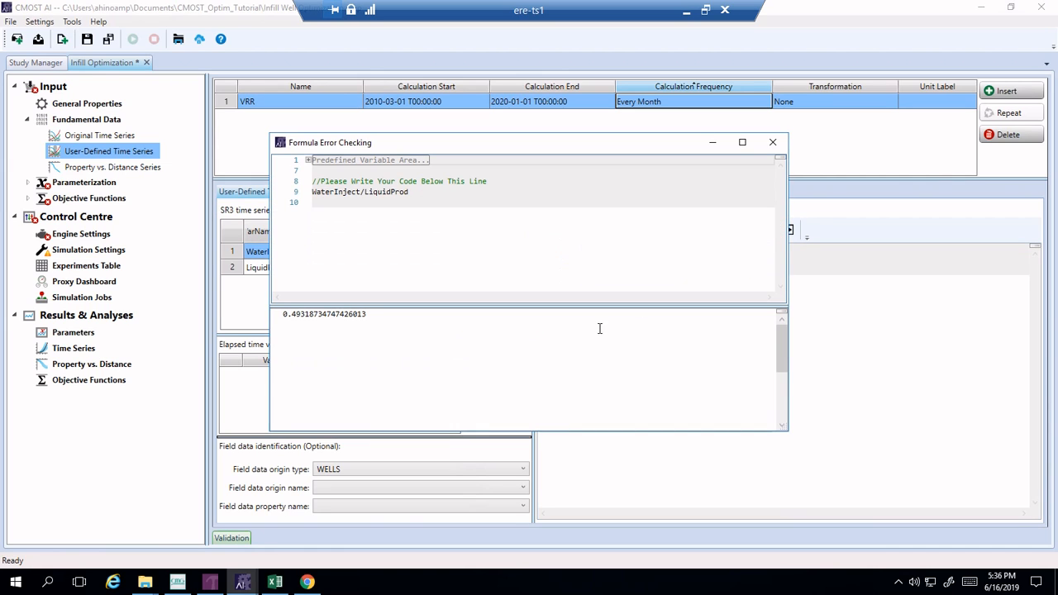
pyautogui.click(773, 143)
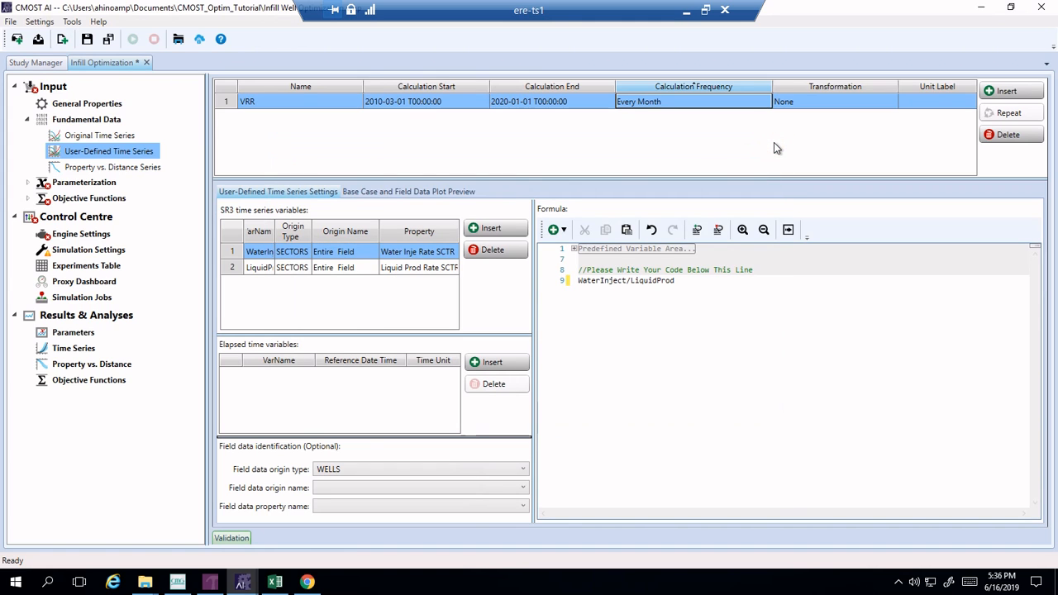
# Step: Go to the study's Parameters page and open the master dataset in cEDIT
pyautogui.click(28, 183)
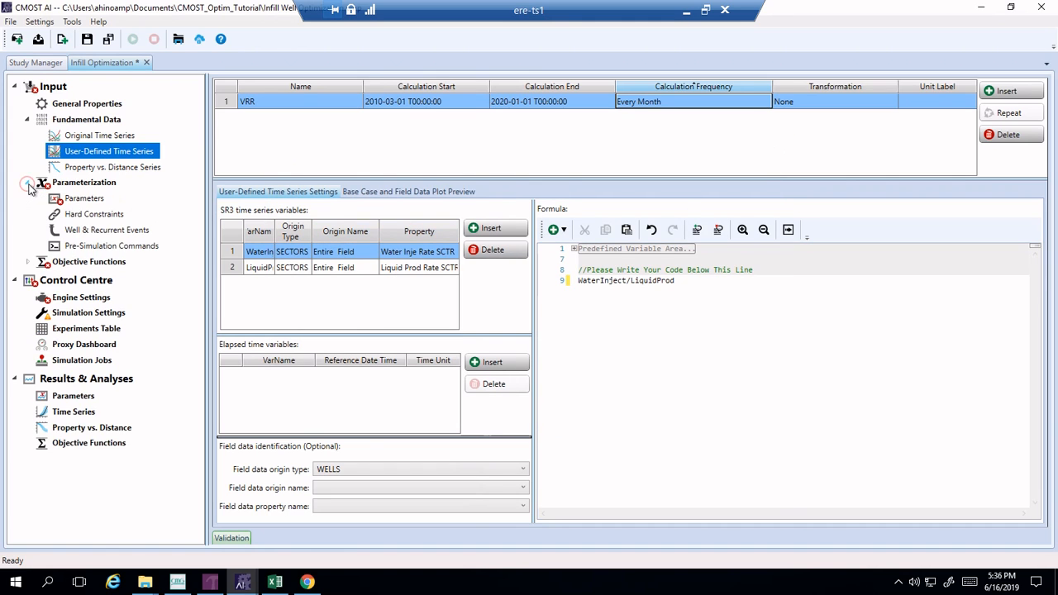
pyautogui.click(71, 202)
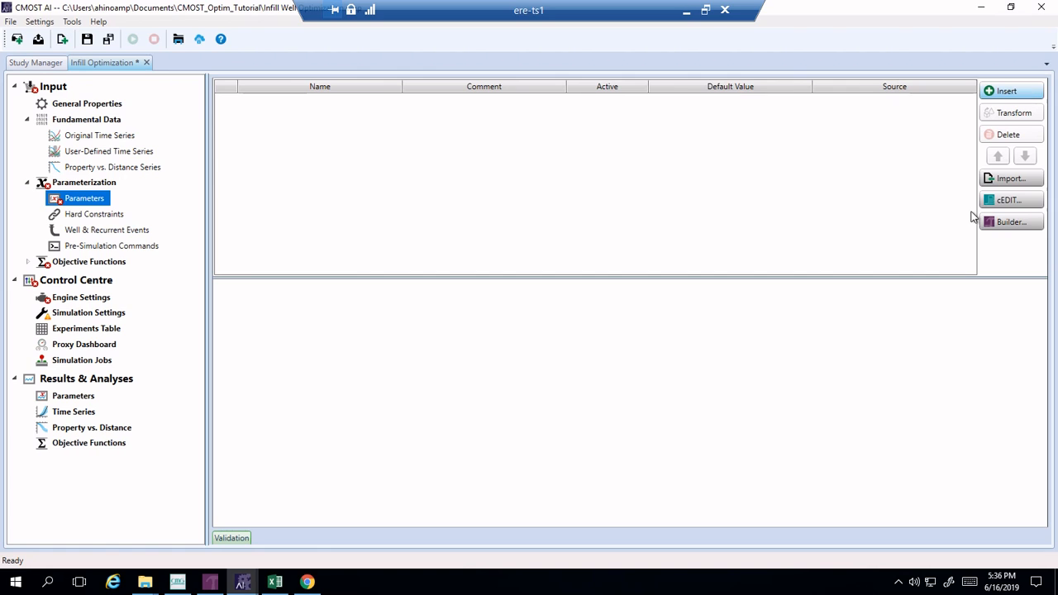
pyautogui.click(1020, 205)
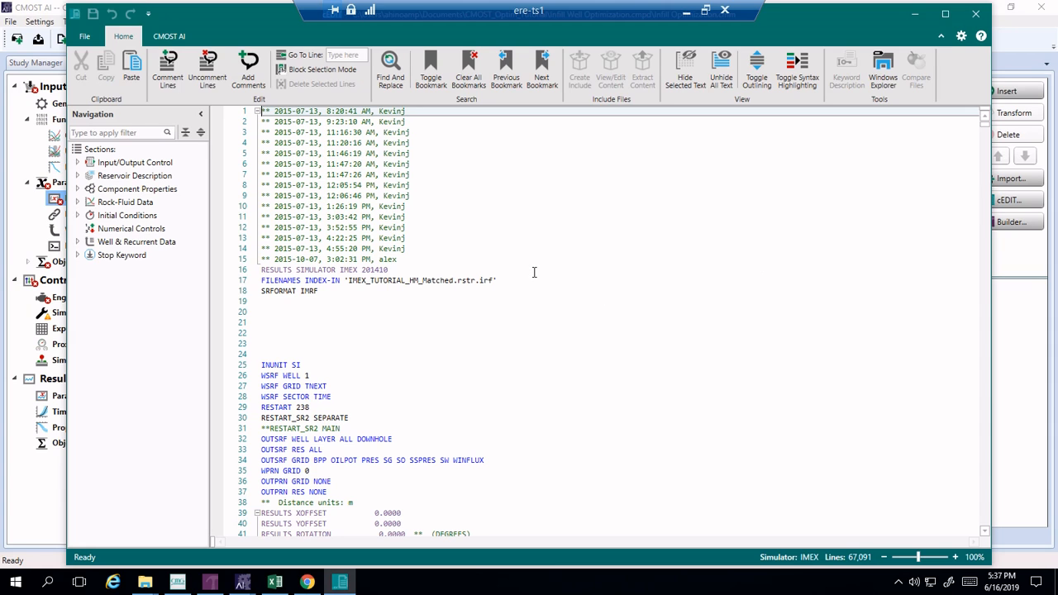
# Step: Search the dataset for "date 2010 2" to reach the start of the forecast well constraints
pyautogui.hotkey('ctrl', 'f')
pyautogui.write('da')
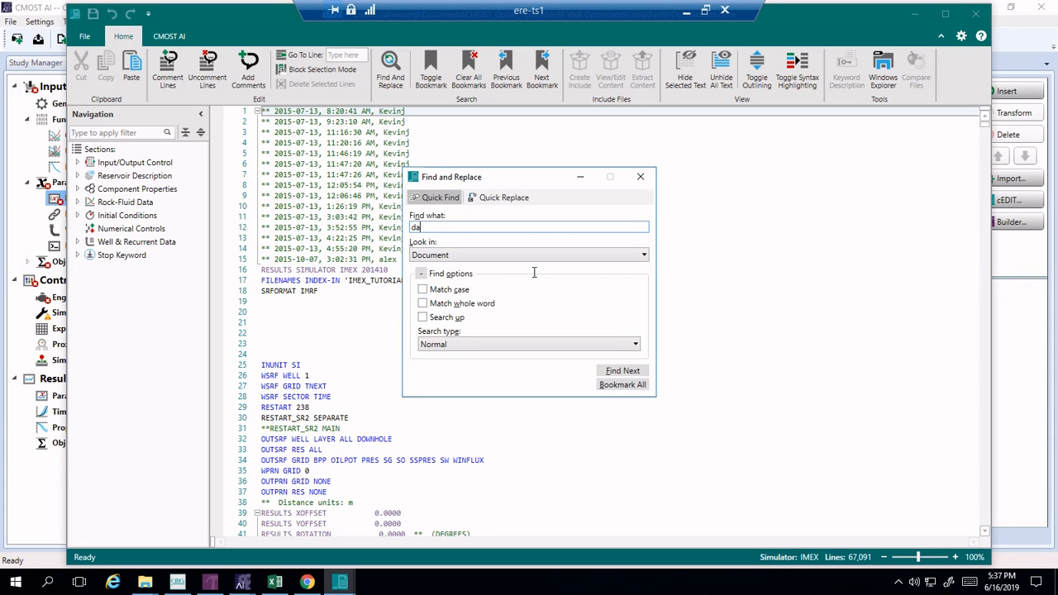
pyautogui.write('te 2010 2')
pyautogui.press('Return')
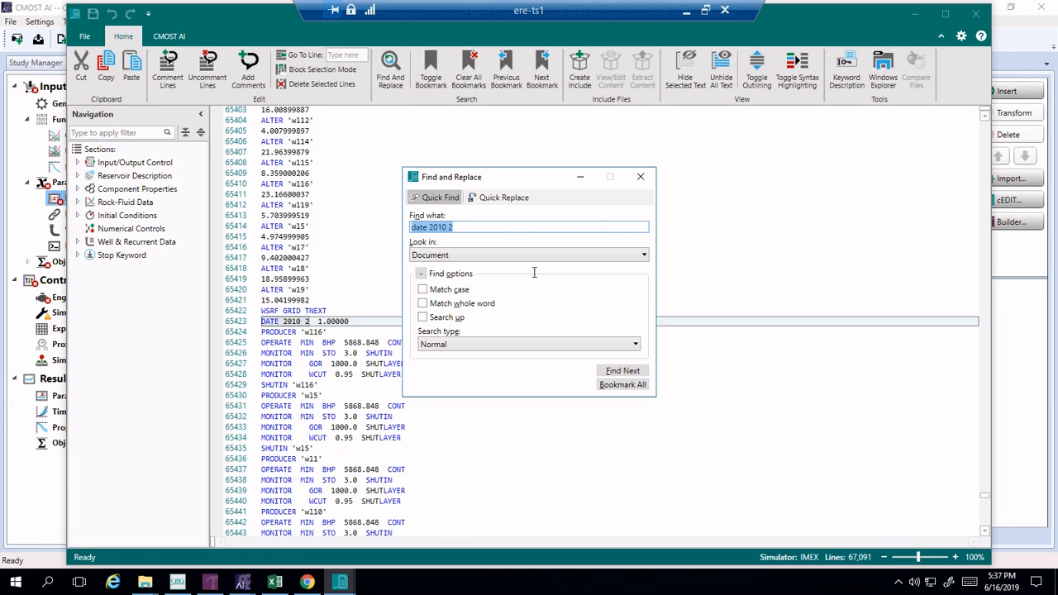
pyautogui.click(644, 178)
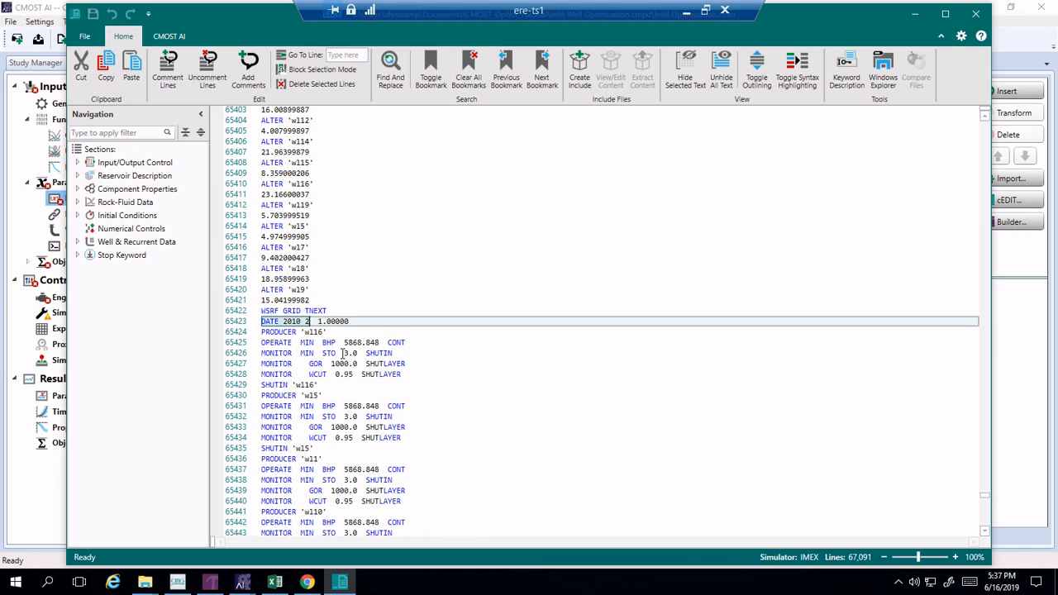
# Step: Create a parameter named MinOilRate from the MONITOR MIN STO value of the first producer after DATE 2010 2
pyautogui.moveTo(343, 354); pyautogui.dragTo(357, 355)
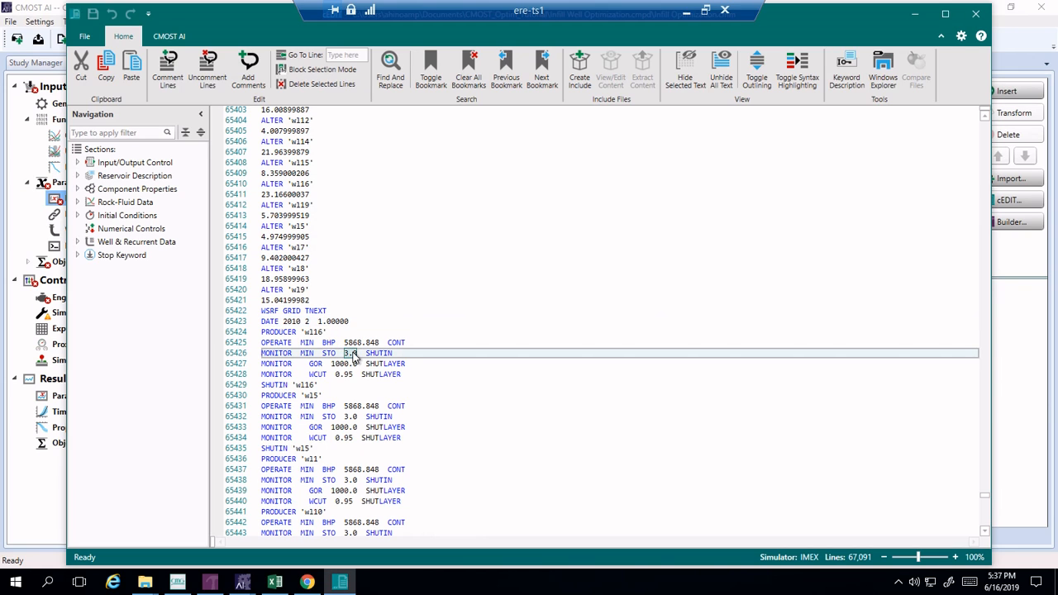
pyautogui.rightClick(354, 354)
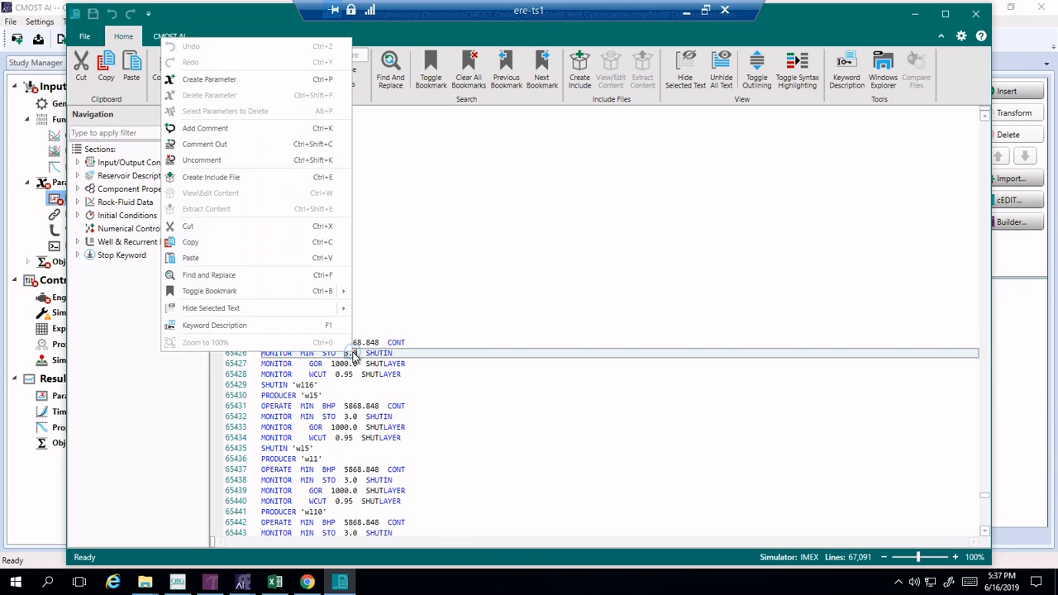
pyautogui.click(262, 79)
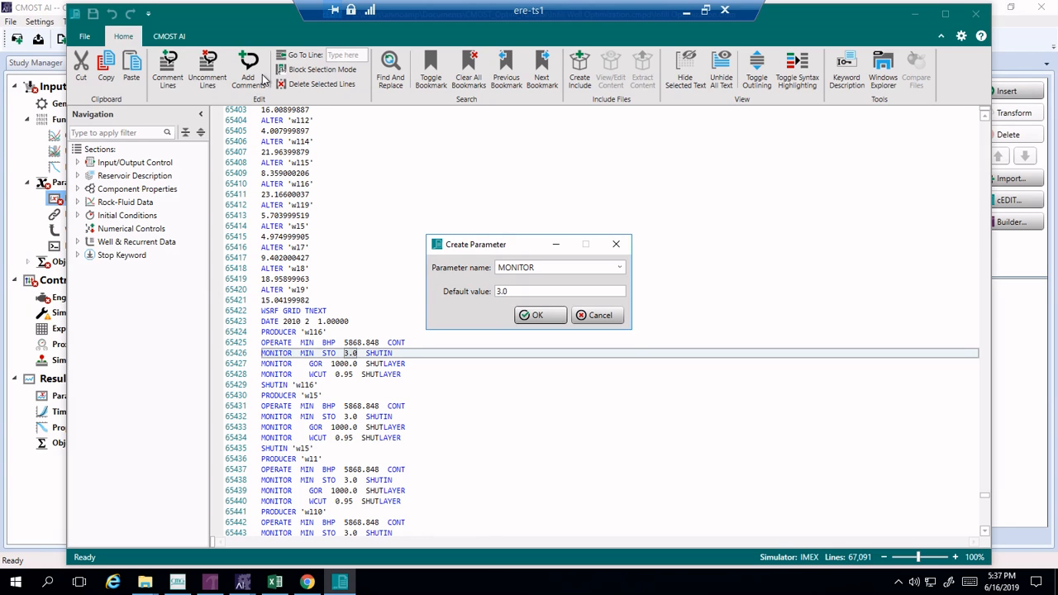
pyautogui.doubleClick(555, 267)
pyautogui.write('MinOilRate')
pyautogui.click(547, 322)
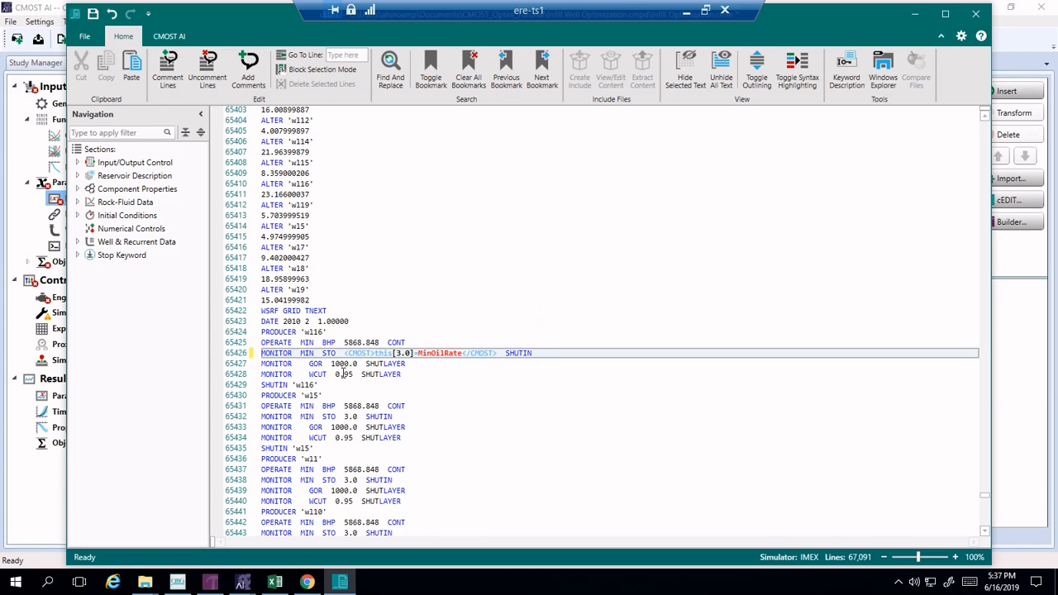
# Step: Create a parameter named MaxGOR from the MONITOR GOR value of the same producer
pyautogui.moveTo(332, 364); pyautogui.dragTo(357, 364)
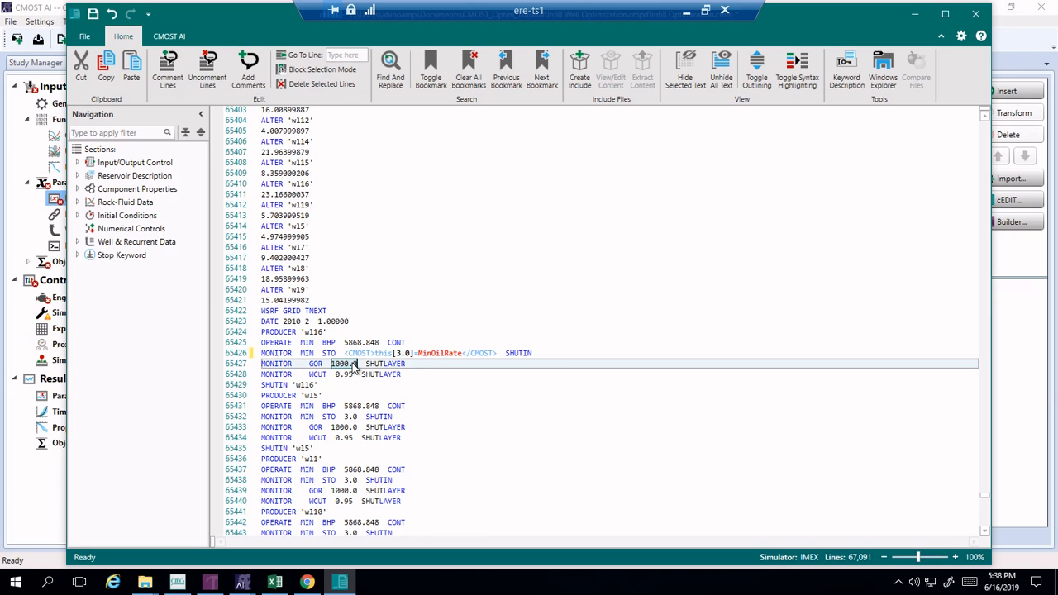
pyautogui.rightClick(354, 367)
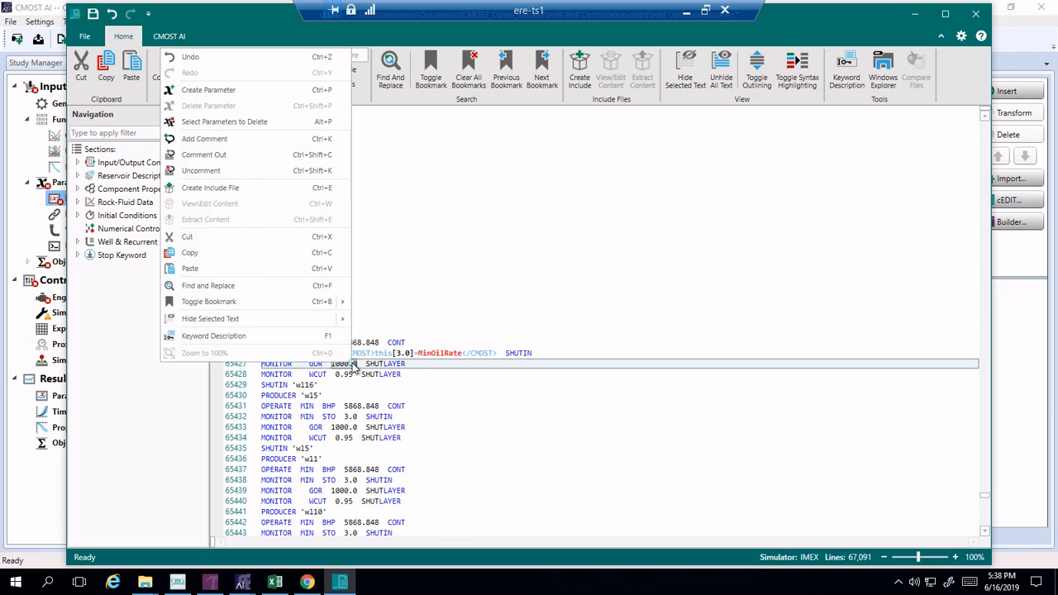
pyautogui.click(270, 89)
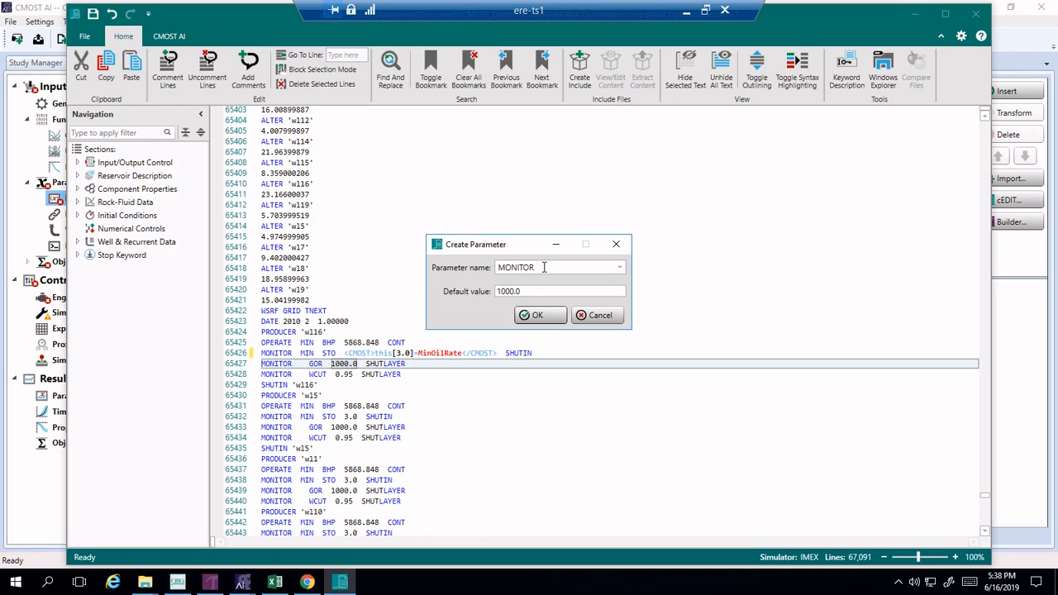
pyautogui.doubleClick(544, 267)
pyautogui.write('MaxGOR')
pyautogui.press('Return')
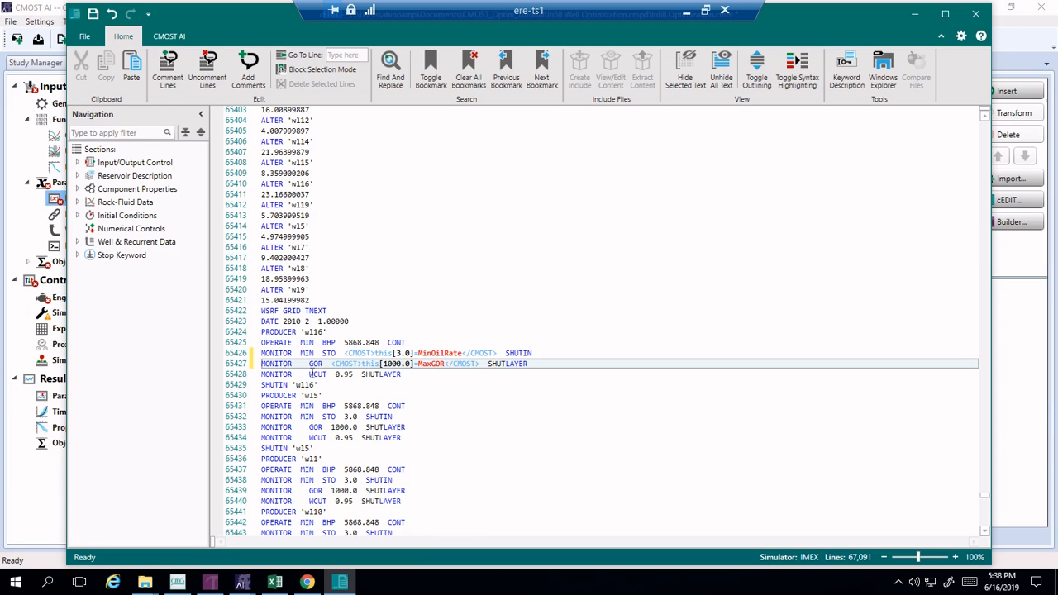
# Step: Create a parameter named MaxWCut from the MONITOR WCUT value of the same producer
pyautogui.doubleClick(339, 374)
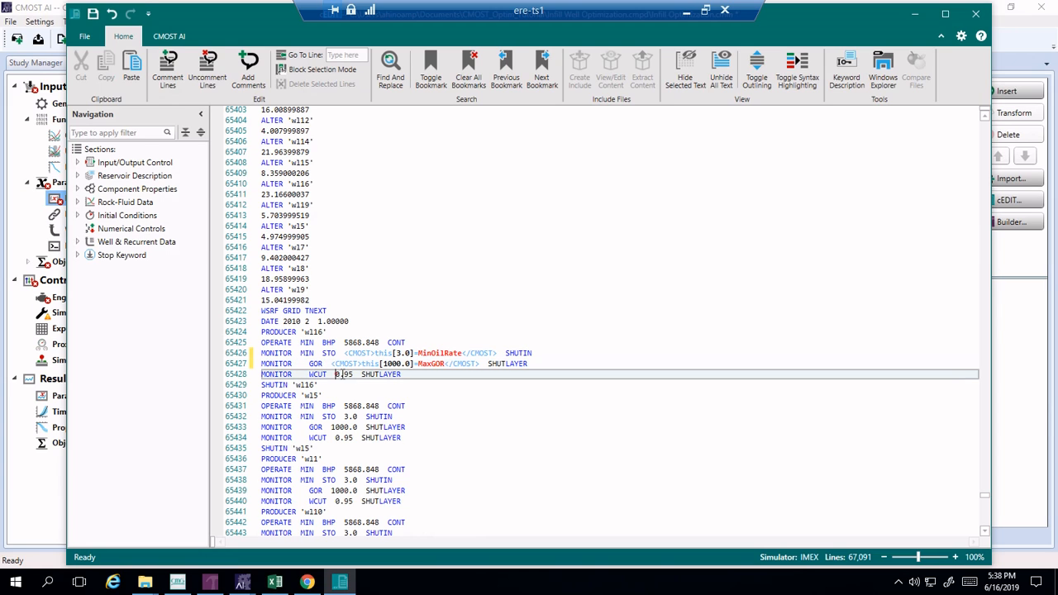
pyautogui.rightClick(348, 376)
pyautogui.click(292, 99)
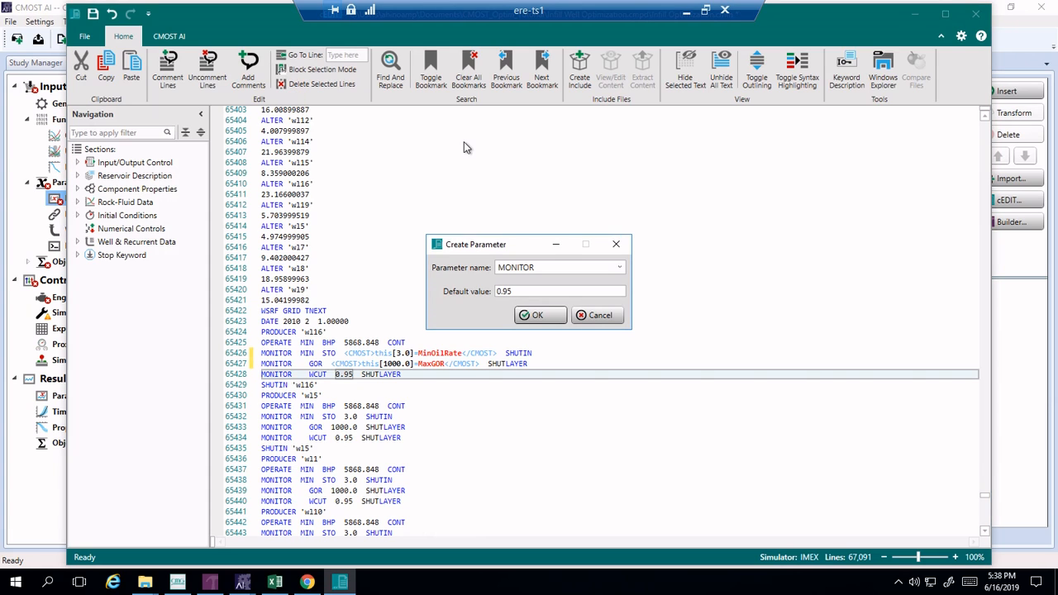
pyautogui.moveTo(546, 266); pyautogui.dragTo(430, 273)
pyautogui.write('MaxWCut')
pyautogui.press('Return')
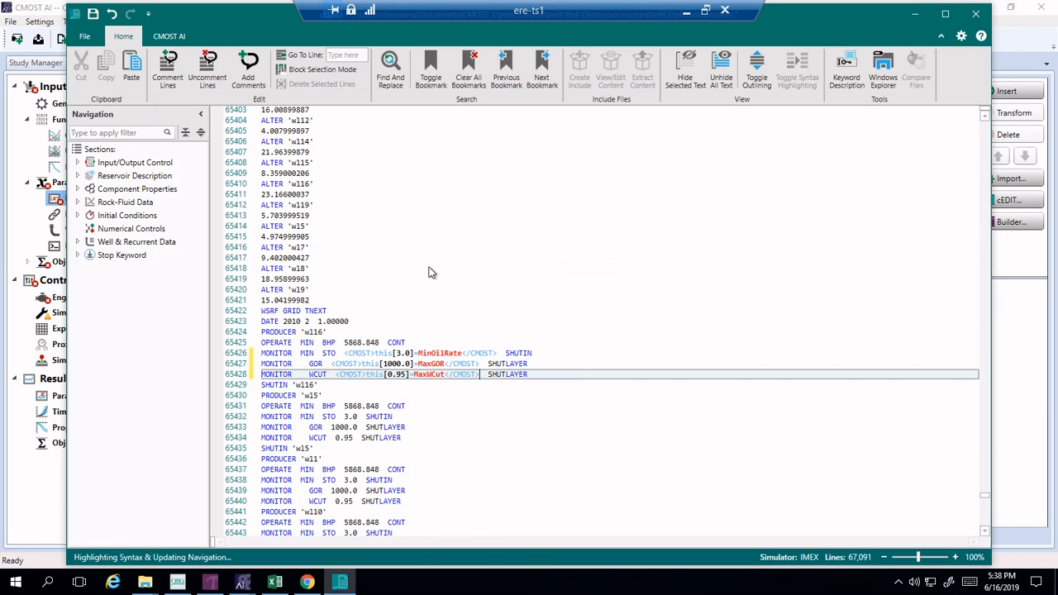
# Step: Copy the first producer's three MONITOR lines containing the MinOilRate, MaxGOR and MaxWCut parameters
pyautogui.rightClick(263, 356)
pyautogui.click(263, 353)
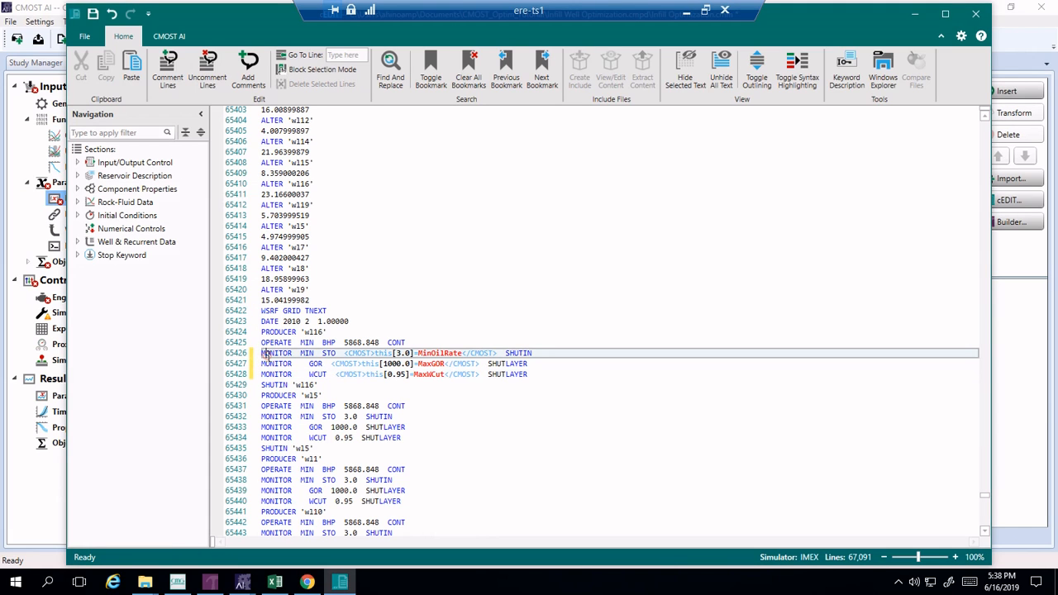
pyautogui.moveTo(263, 354); pyautogui.dragTo(263, 376)
pyautogui.hotkey('ctrl', 'c')
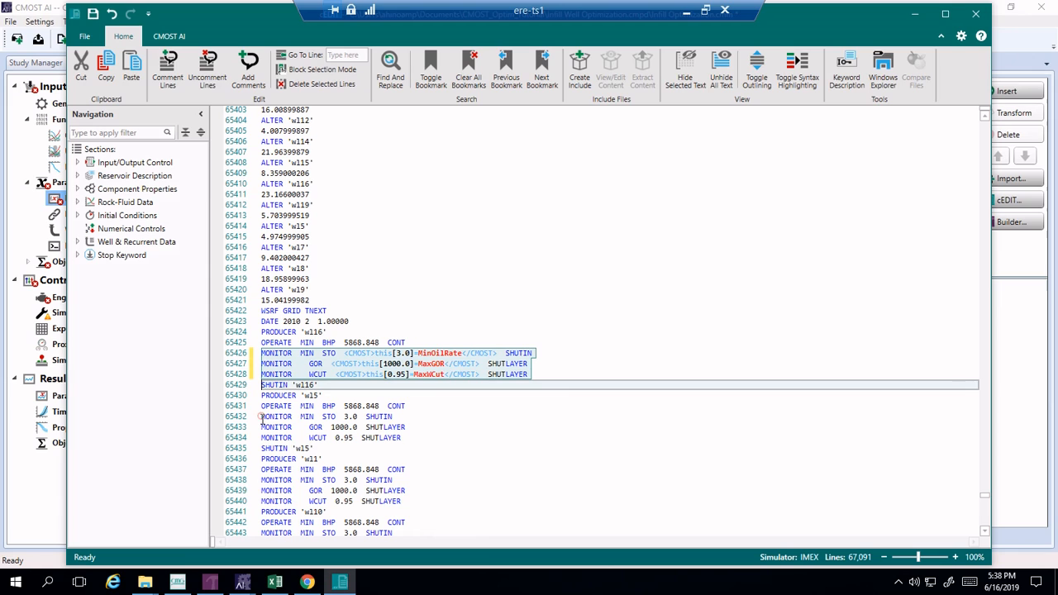
pyautogui.moveTo(261, 416); pyautogui.dragTo(261, 448)
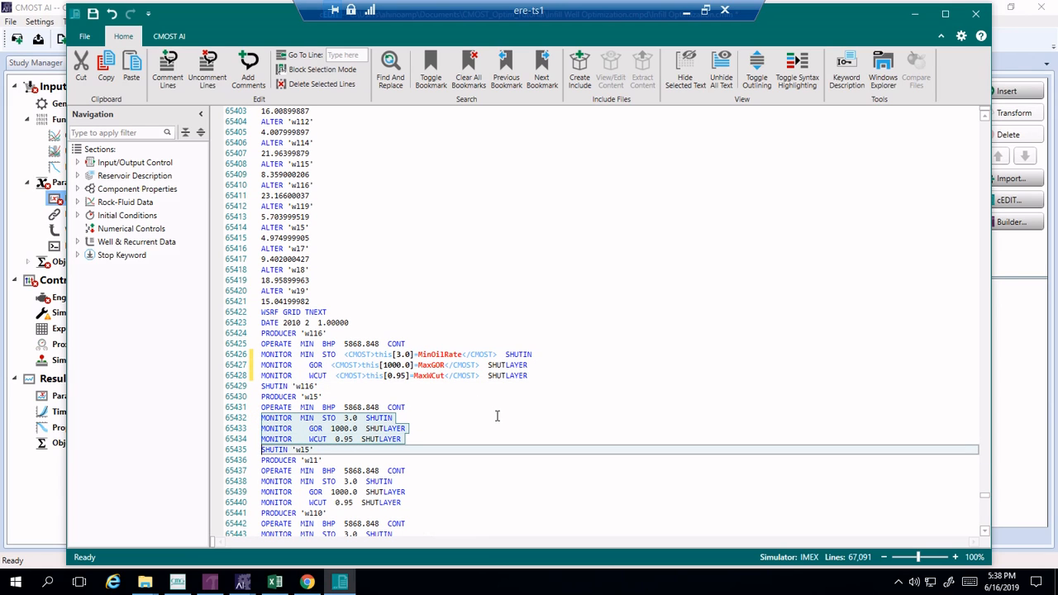
pyautogui.hotkey('ctrl', 'f')
pyautogui.click(504, 200)
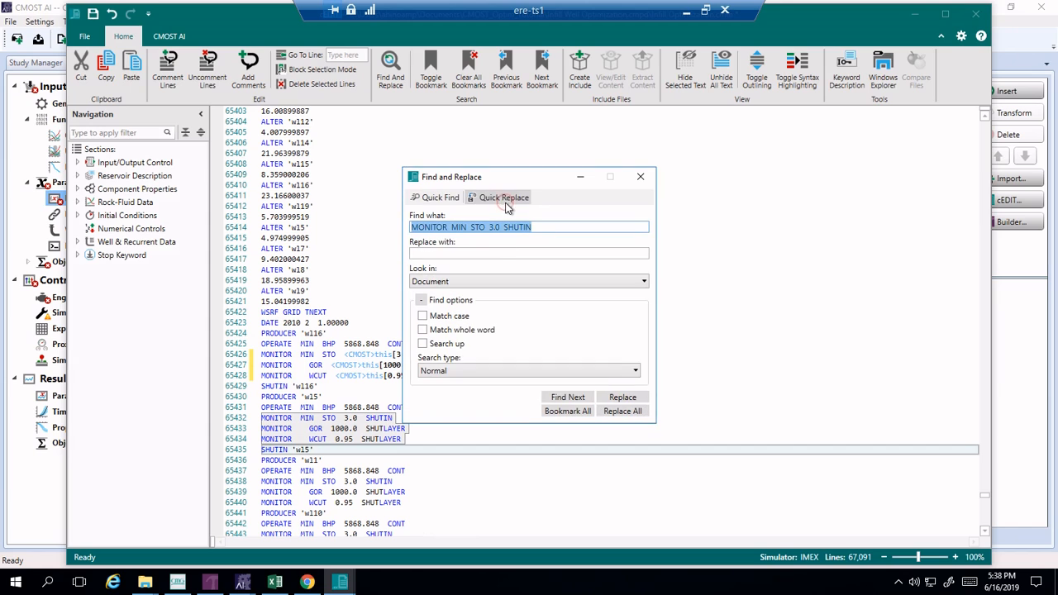
pyautogui.click(489, 251)
pyautogui.write('MONITOR  MIN  STO  <CMOST>this[3.0]=MinOilRate</CMOST>  SHUTIN')
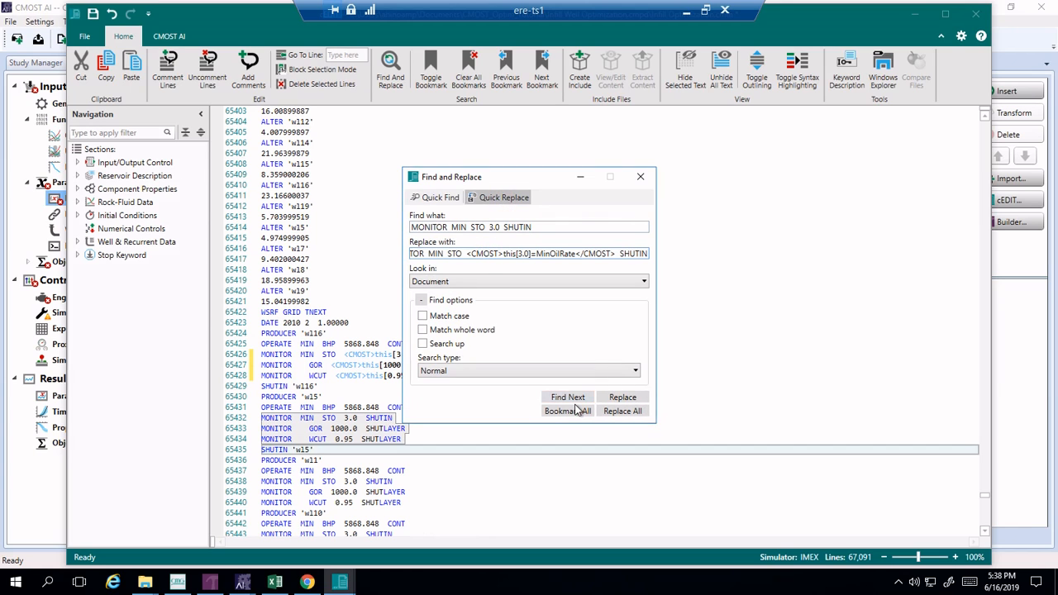
pyautogui.click(622, 397)
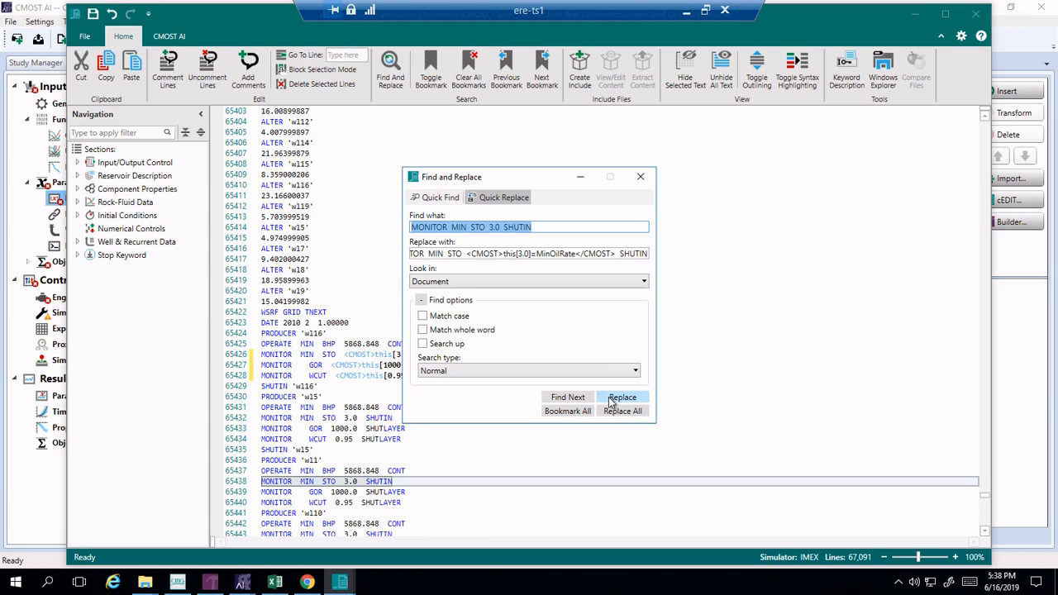
pyautogui.click(299, 386)
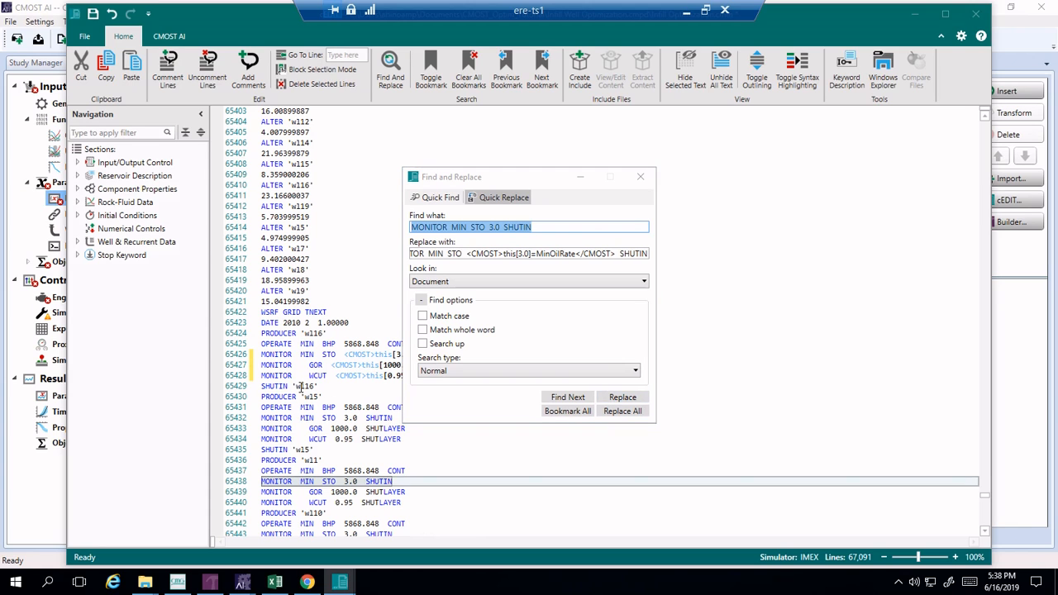
pyautogui.click(578, 400)
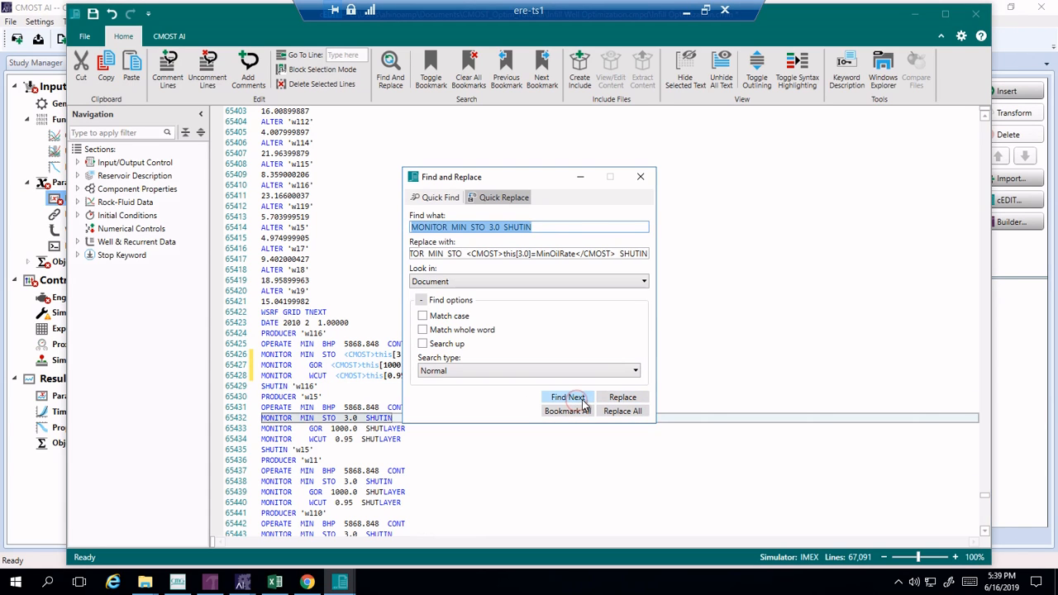
pyautogui.click(643, 180)
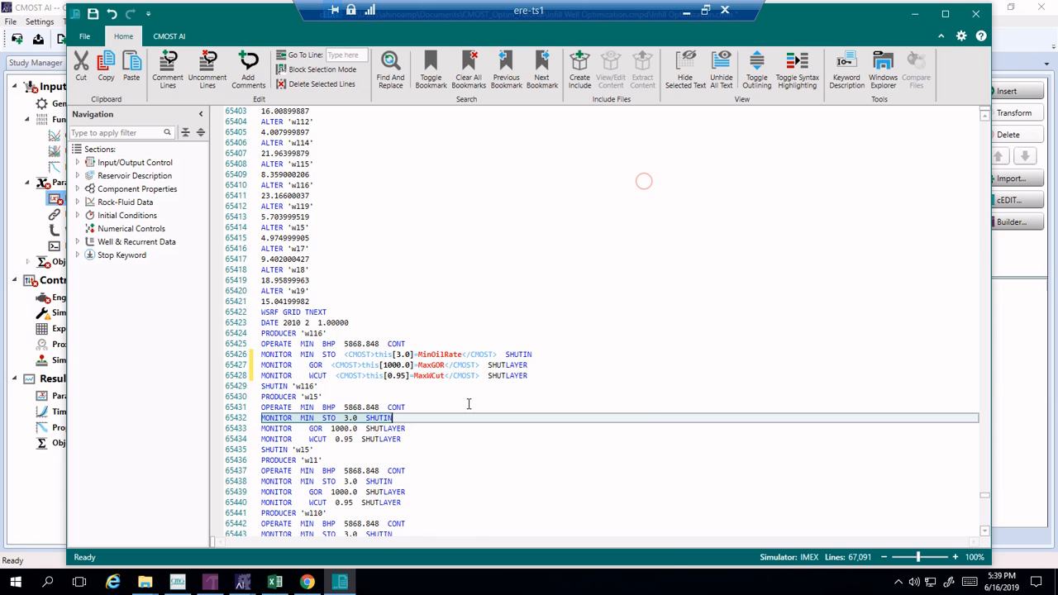
# Step: Replace producer 'wl5''s three MONITOR lines with the copied MinOilRate, MaxGOR and MaxWCut lines, leaving no extra blank line
pyautogui.click(405, 437)
pyautogui.moveTo(269, 446); pyautogui.dragTo(235, 419)
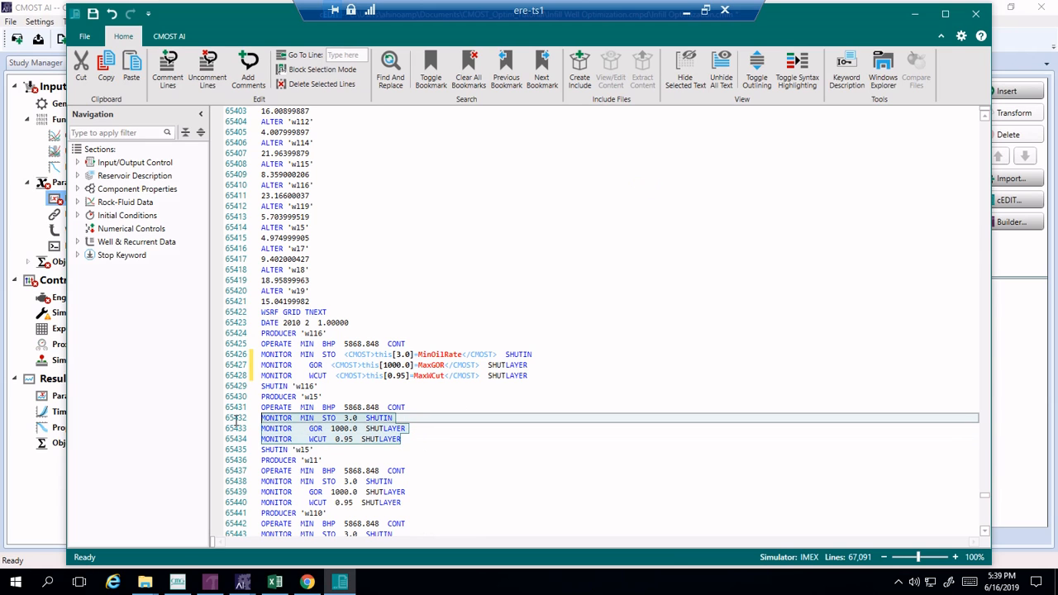
pyautogui.hotkey('ctrl', 'v')
pyautogui.press('BackSpace')
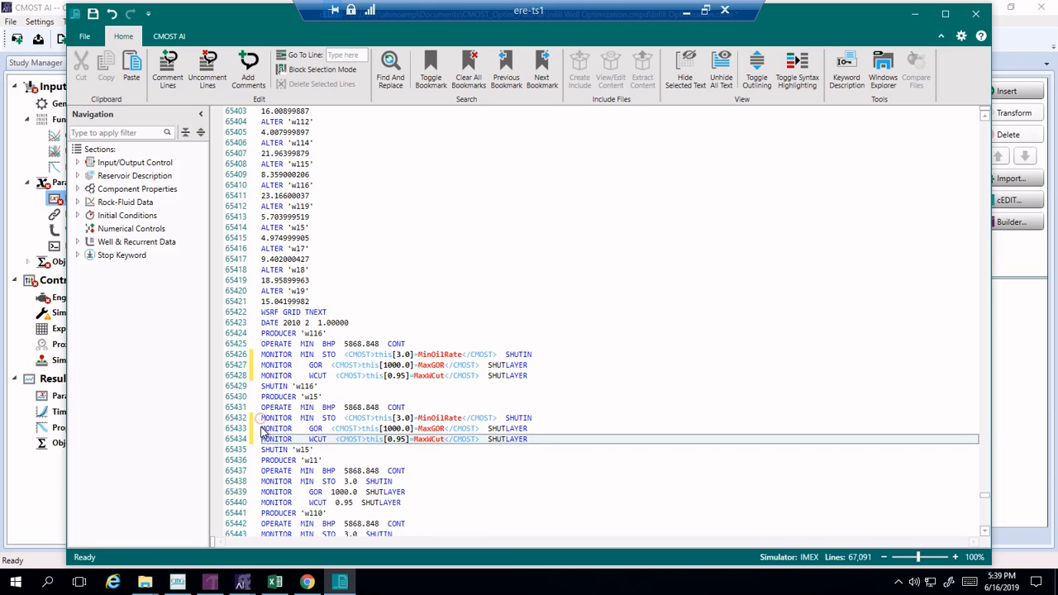
# Step: Replace producer 'wl1''s three MONITOR lines with the copied MinOilRate, MaxGOR and MaxWCut lines
pyautogui.click(261, 491)
pyautogui.click(261, 481)
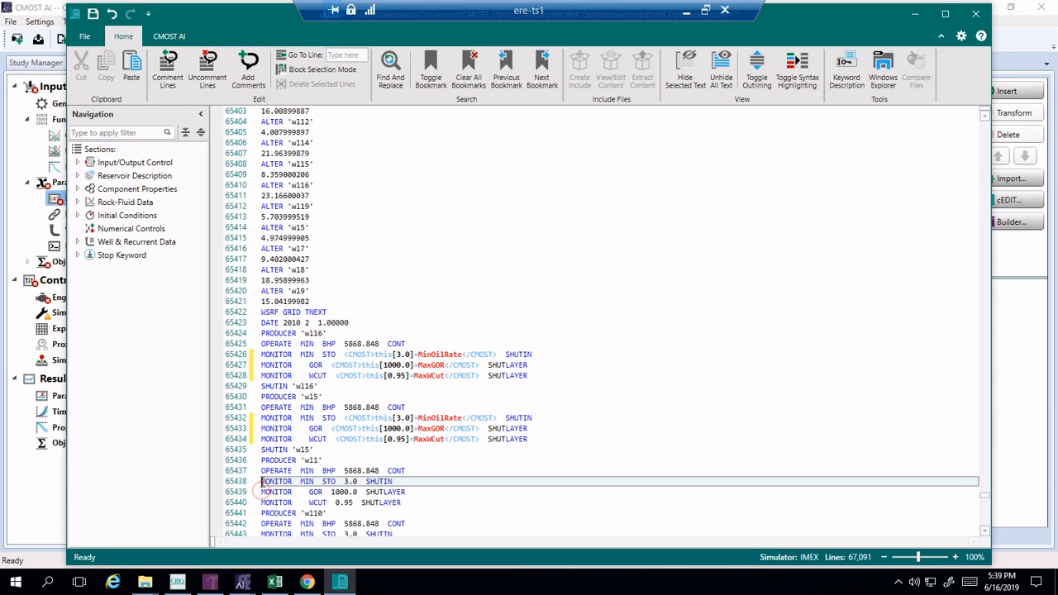
pyautogui.hotkey('shift', 'Down')
pyautogui.hotkey('shift', 'Down')
pyautogui.hotkey('shift', 'Down')
pyautogui.hotkey('ctrl', 'v')
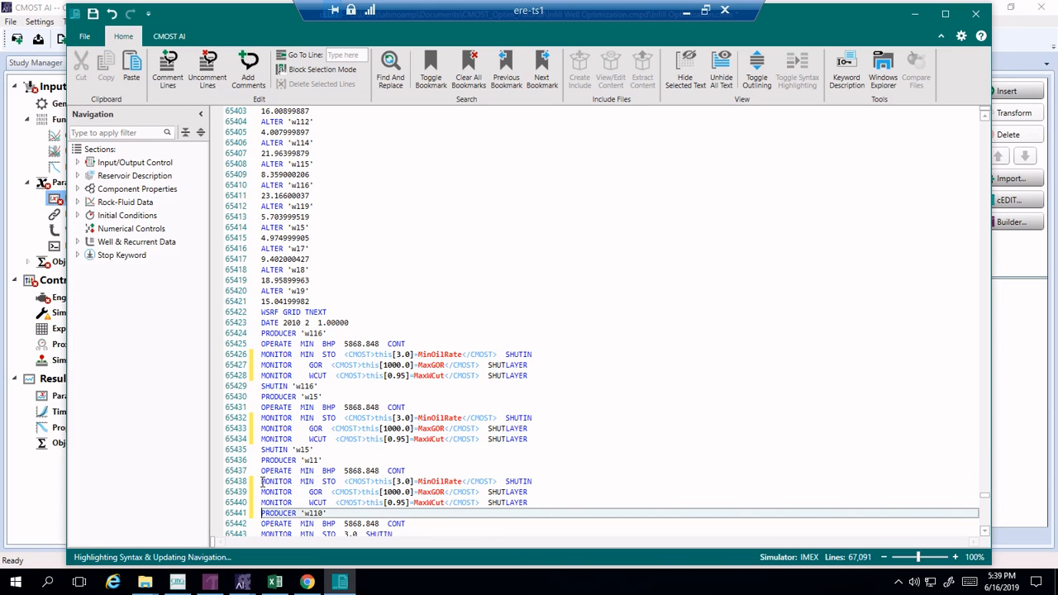
# Step: Replace producer 'wl10''s three MONITOR lines with the copied parameterized lines
pyautogui.scroll(-5, 268, 369)
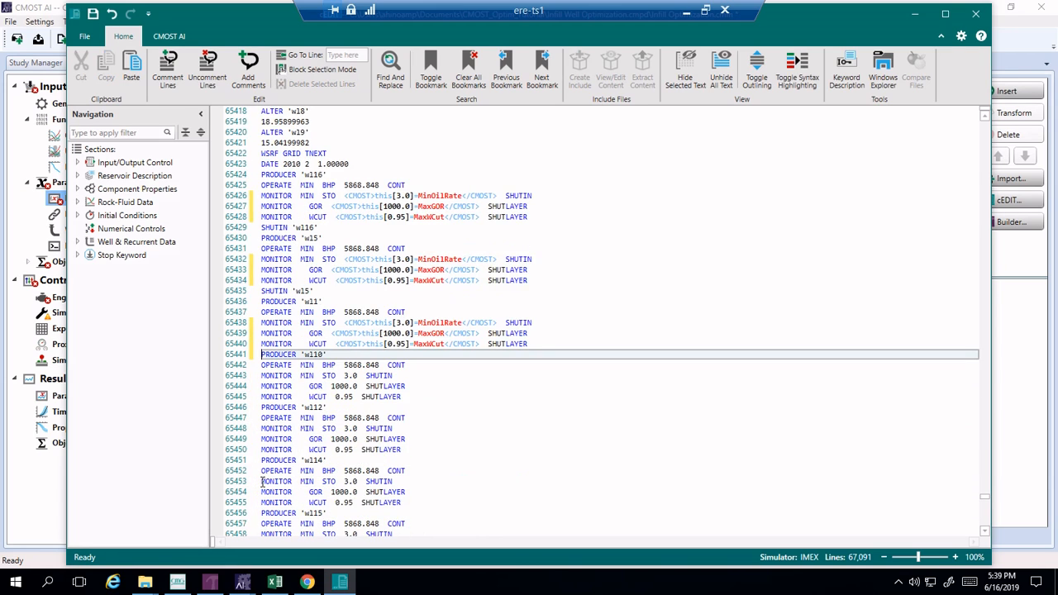
pyautogui.click(261, 375)
pyautogui.hotkey('shift', 'Down')
pyautogui.hotkey('shift', 'Down')
pyautogui.hotkey('shift', 'Down')
pyautogui.hotkey('ctrl', 'v')
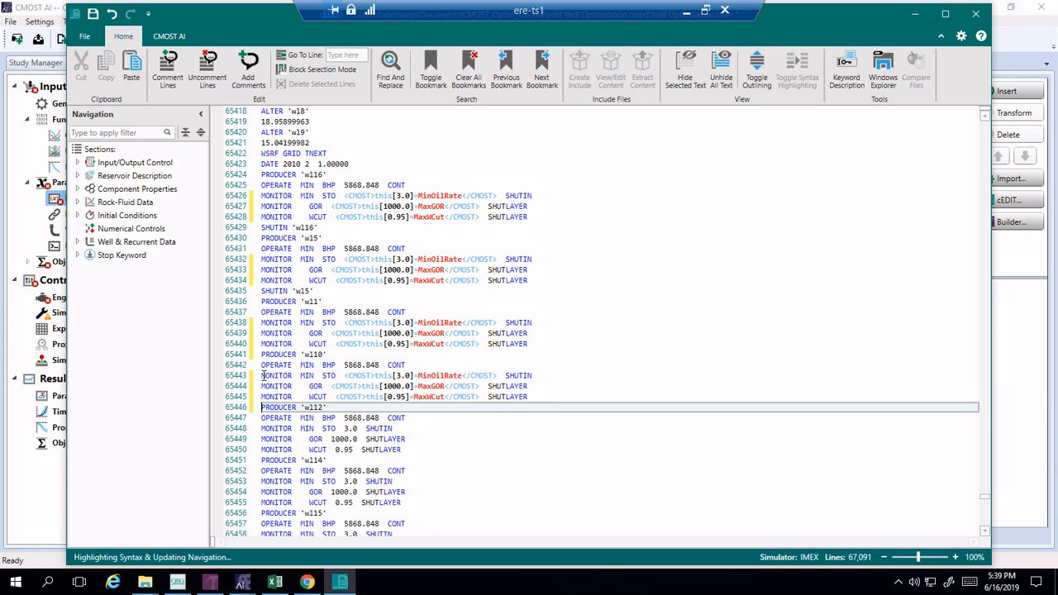
# Step: Replace the three MONITOR lines of producer 'wl12' with the copied parameterized lines
pyautogui.click(262, 429)
pyautogui.hotkey('shift', 'Down')
pyautogui.hotkey('shift', 'Down')
pyautogui.hotkey('shift', 'Down')
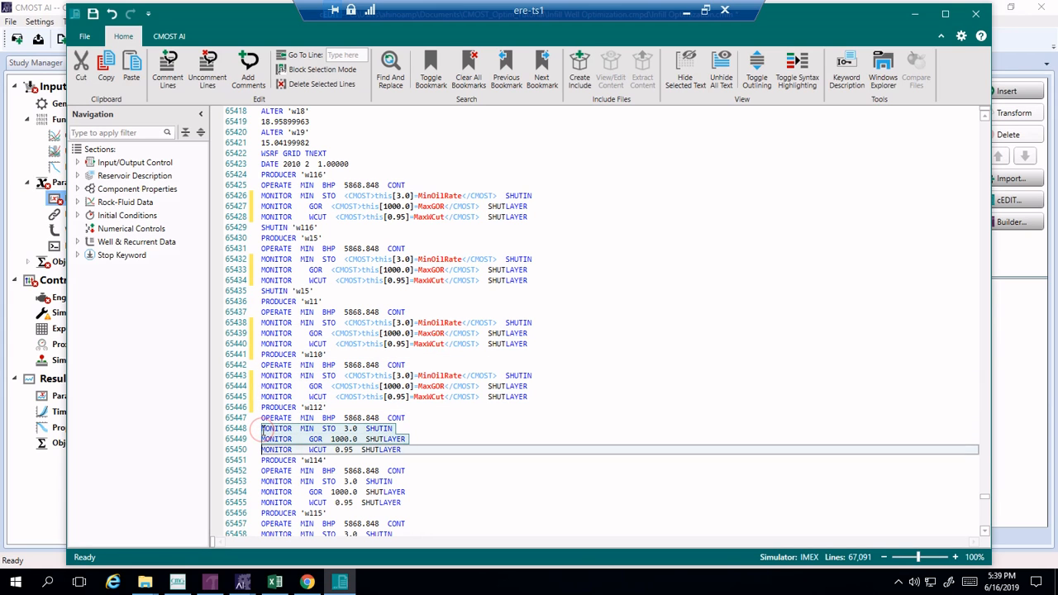
pyautogui.hotkey('ctrl', 'v')
# Step: Overwrite producer 'wl14''s MIN STO, GOR and WCUT monitor lines with the copied parameterized lines
pyautogui.scroll(-3, 263, 428)
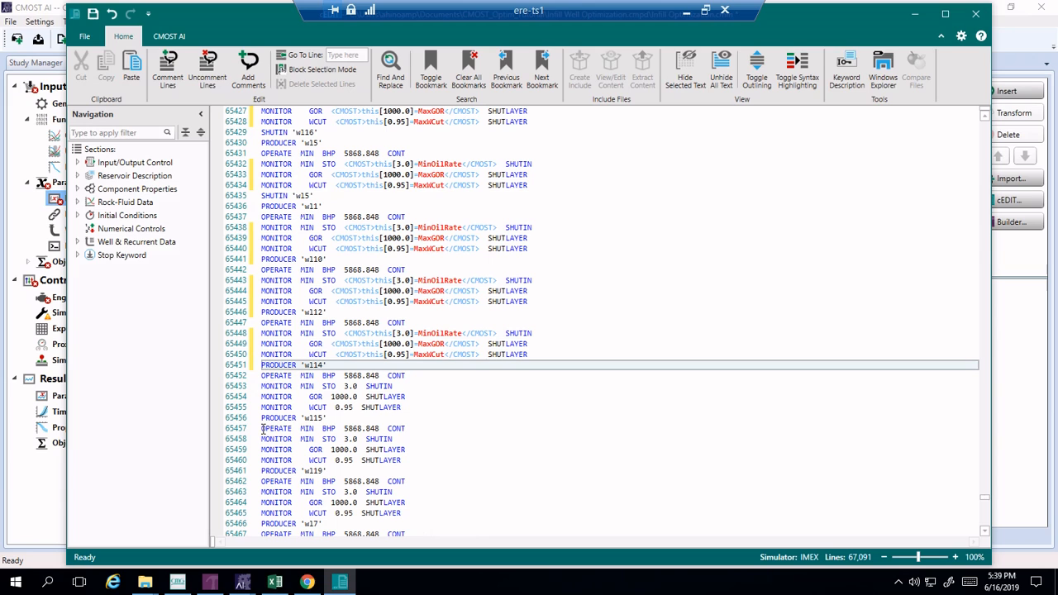
pyautogui.click(262, 386)
pyautogui.hotkey('shift', 'Down')
pyautogui.hotkey('shift', 'Down')
pyautogui.hotkey('shift', 'Down')
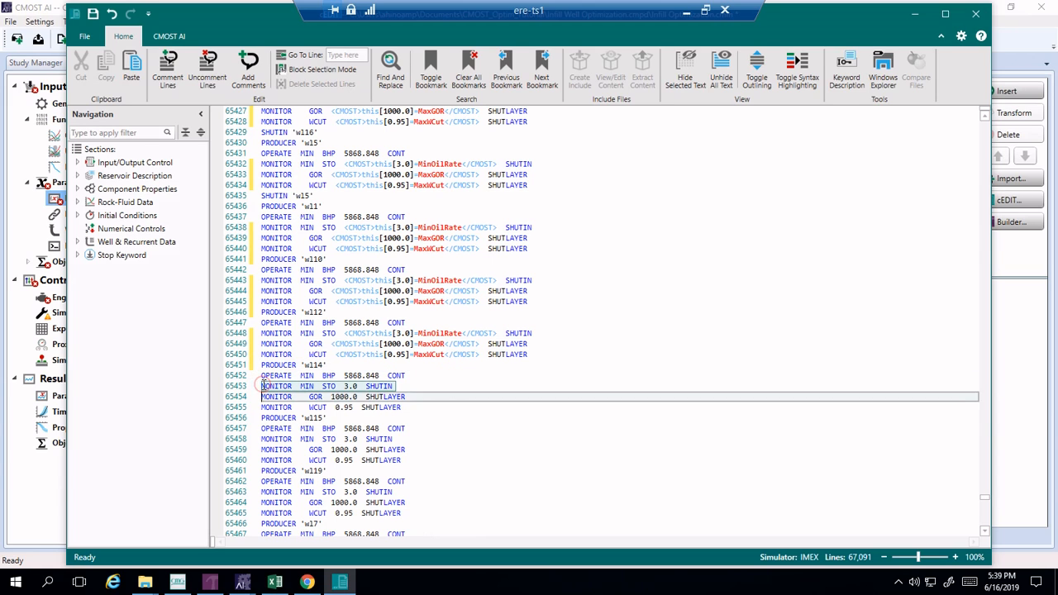
pyautogui.hotkey('ctrl', 'v')
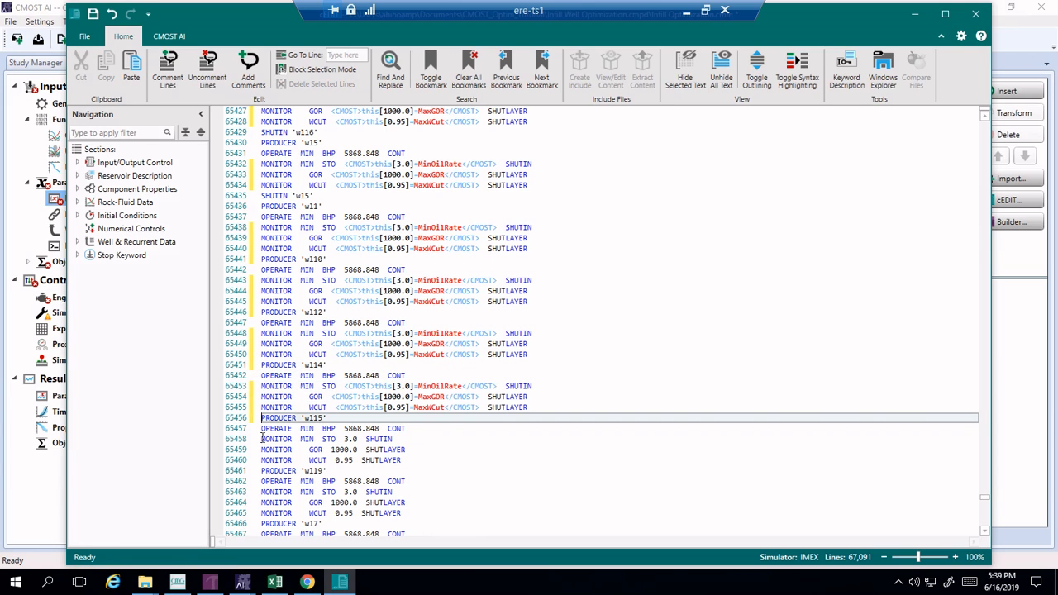
# Step: Replace the three MONITOR lines under producer 'wl15' with the copied MinOilRate, MaxGOR and MaxWCut lines
pyautogui.click(263, 439)
pyautogui.hotkey('shift', 'Down')
pyautogui.hotkey('shift', 'Down')
pyautogui.hotkey('shift', 'Down')
pyautogui.hotkey('shift', 'Down')
pyautogui.hotkey('shift', 'Up')
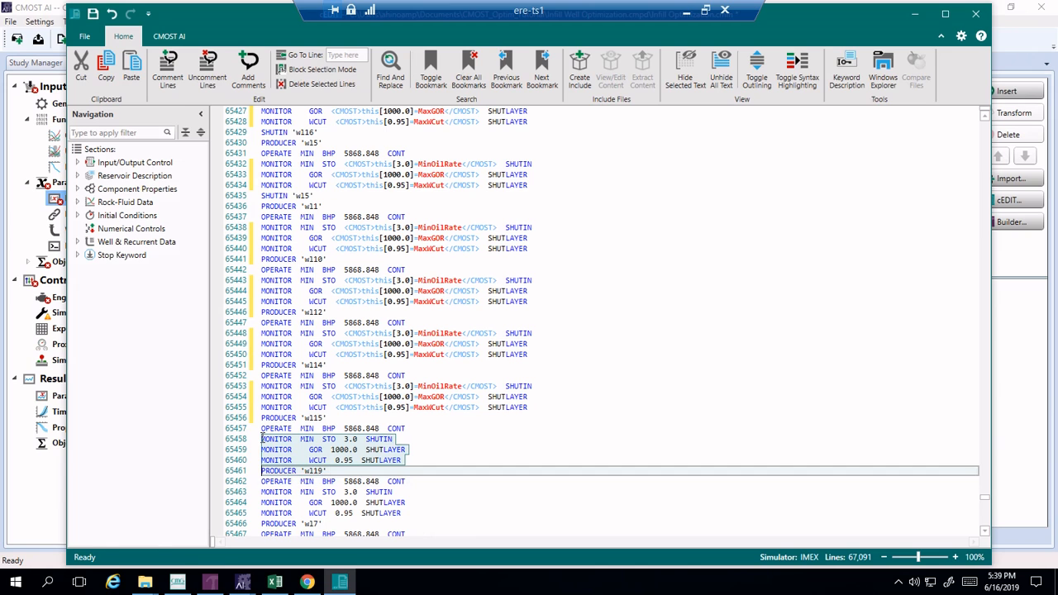
pyautogui.hotkey('ctrl', 'v')
# Step: Replace the three MONITOR lines under producer 'wl19' with the copied parameterized lines
pyautogui.scroll(-4, 263, 439)
pyautogui.click(263, 365)
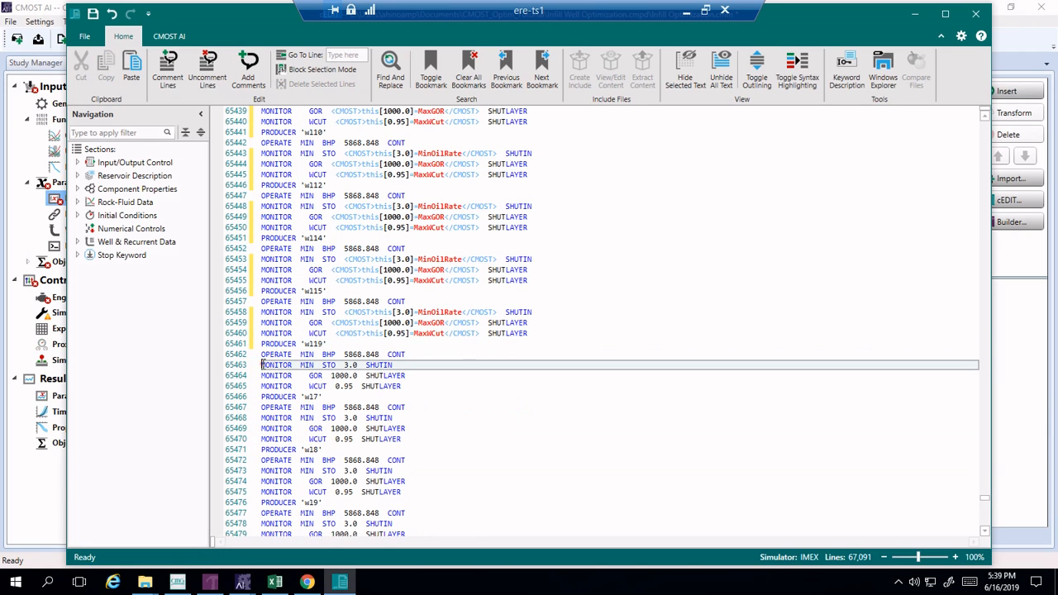
pyautogui.hotkey('shift', 'Down')
pyautogui.hotkey('shift', 'Down')
pyautogui.hotkey('shift', 'Down')
pyautogui.hotkey('ctrl', 'v')
# Step: Overwrite producer 'wl7''s MIN STO, GOR and WCUT monitor lines with the copied parameterized lines
pyautogui.scroll(-3, 264, 364)
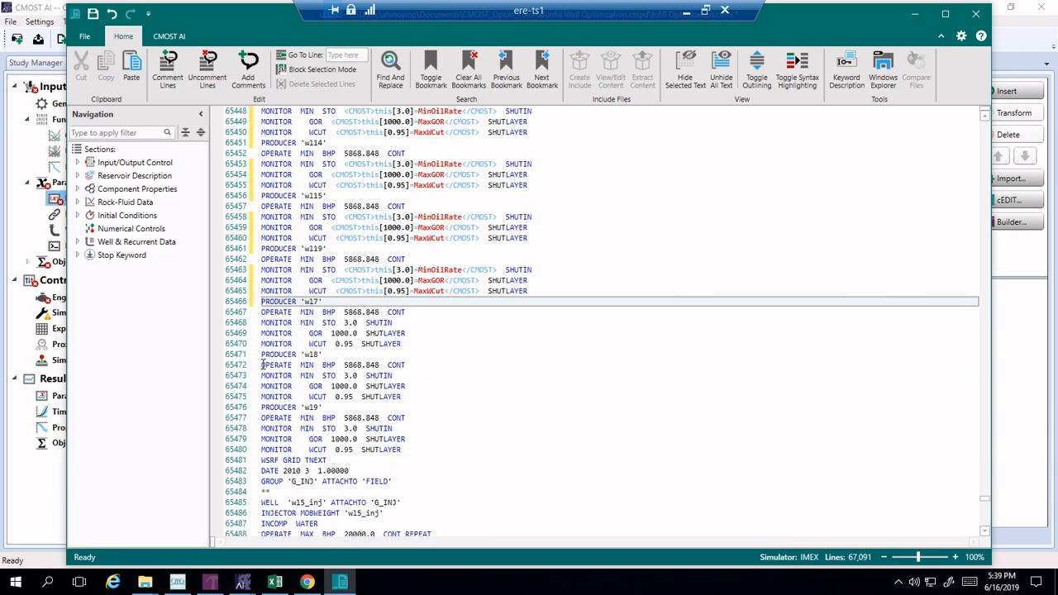
pyautogui.click(262, 323)
pyautogui.hotkey('shift', 'Down')
pyautogui.hotkey('shift', 'Down')
pyautogui.hotkey('shift', 'Down')
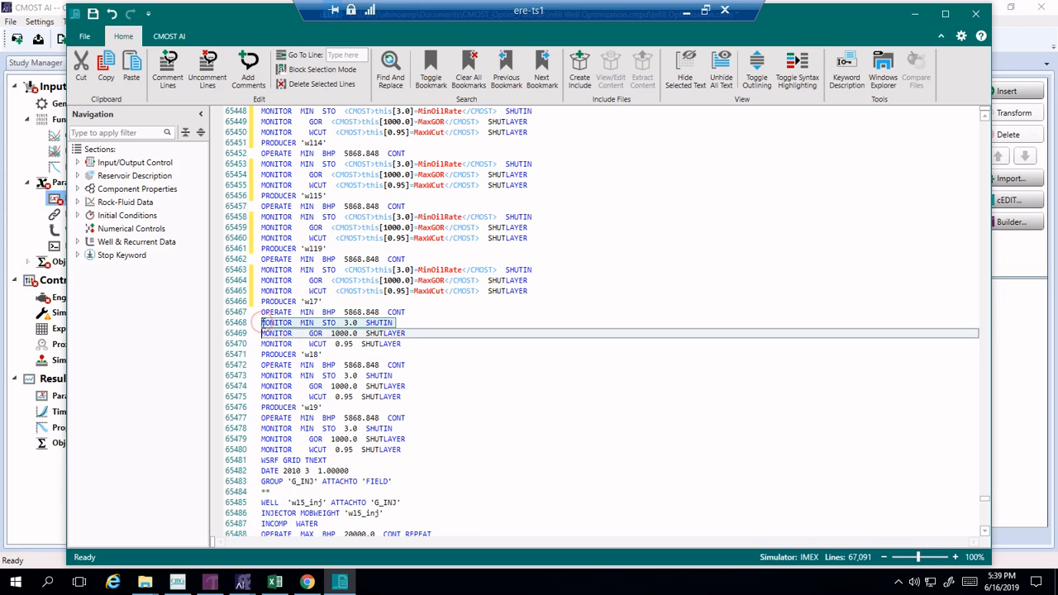
pyautogui.hotkey('ctrl', 'v')
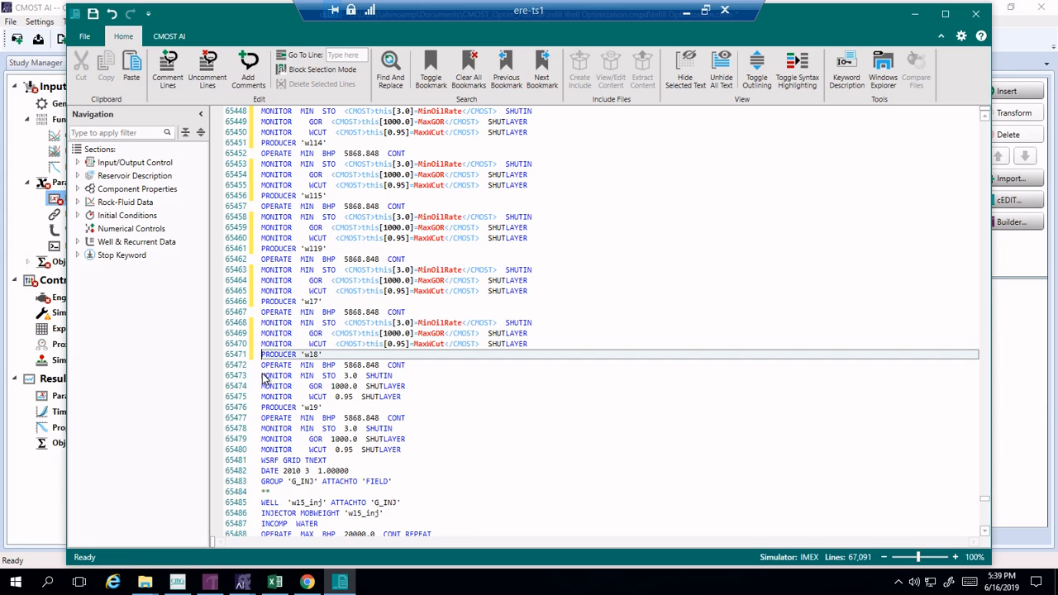
# Step: Replace producer 'wl8''s three MONITOR lines with the copied MinOilRate, MaxGOR and MaxWCut lines
pyautogui.click(262, 375)
pyautogui.hotkey('shift', 'Down')
pyautogui.hotkey('shift', 'Down')
pyautogui.hotkey('shift', 'Down')
pyautogui.write('MONITOR  MIN  STO  <CMOST>this[3.0]=MinOilRate</CMOST>  SHUTIN MONITOR    GOR  <CMOST>this[1000.0]=MaxGOR</CMOST>  SHUTLAYER MONITOR    WCUT  <CMOST>this[0.95]=MaxWCut</CMOST>  SHUTLAYER')
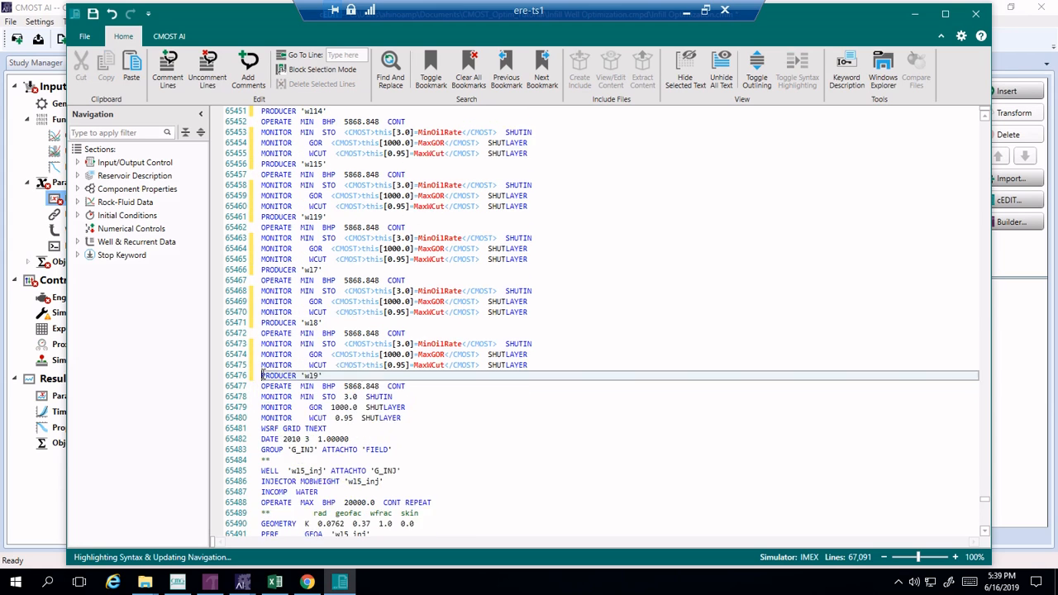
# Step: Replace the three MONITOR lines of producer 'wl9', before DATE 2010 3, with the copied parameterized lines
pyautogui.scroll(-3, 262, 364)
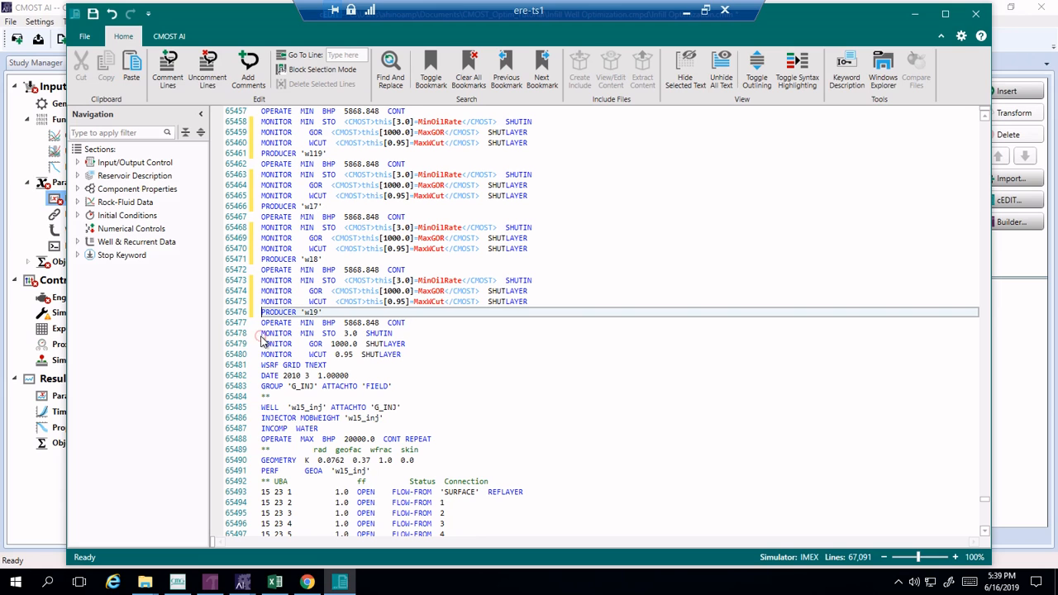
pyautogui.click(261, 333)
pyautogui.hotkey('shift', 'Down')
pyautogui.hotkey('shift', 'Down')
pyautogui.hotkey('shift', 'Down')
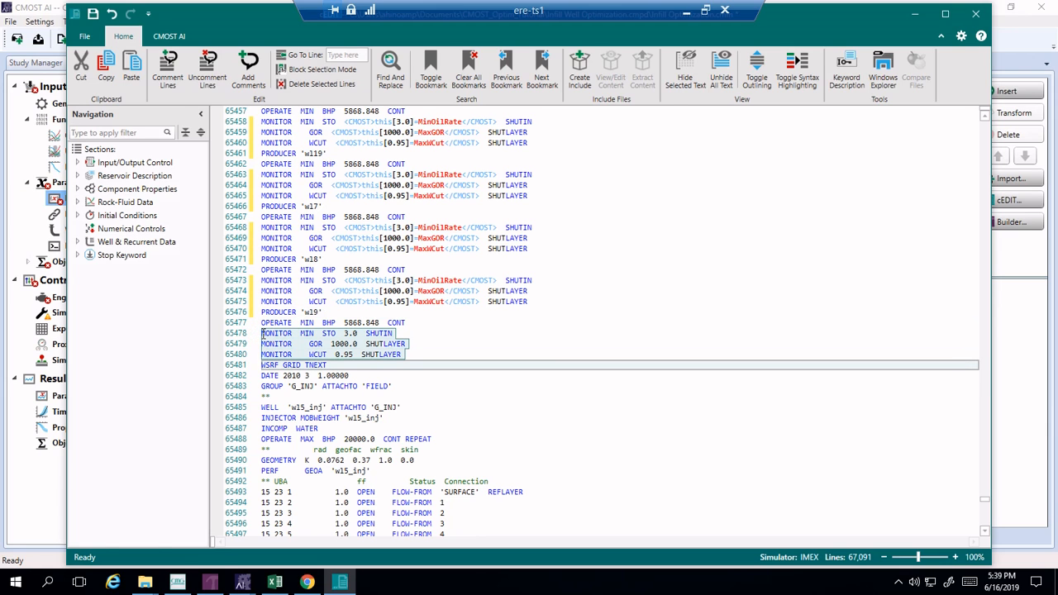
pyautogui.write('MONITOR  MIN  STO  <CMOST>this[3.0]=MinOilRate</CMOST>  SHUTIN MONITOR   GOR  <CMOST>this[1000.0]=MaxGOR</CMOST>  SHUTLAYER MONITOR   WCUT  <CMOST>this[0.95]=MaxWCut</CMOST>  SHUTLAYER')
# Step: Find well infill_hzprod in the dataset, replace its three MONITOR lines with the copied parameterized lines, and save the file
pyautogui.scroll(-2, 300, 384)
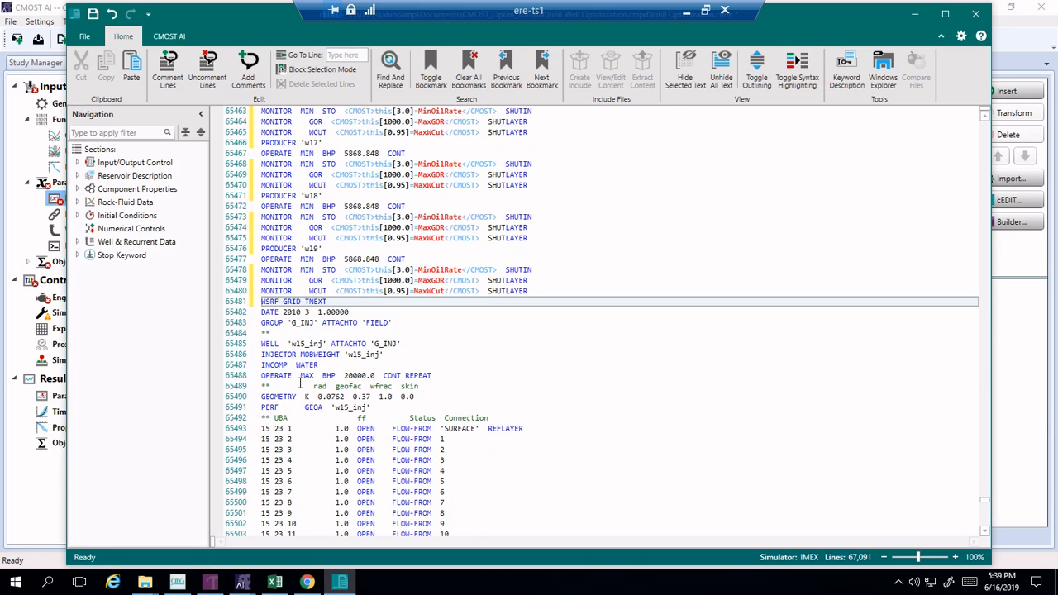
pyautogui.hotkey('ctrl', 'f')
pyautogui.write('horz')
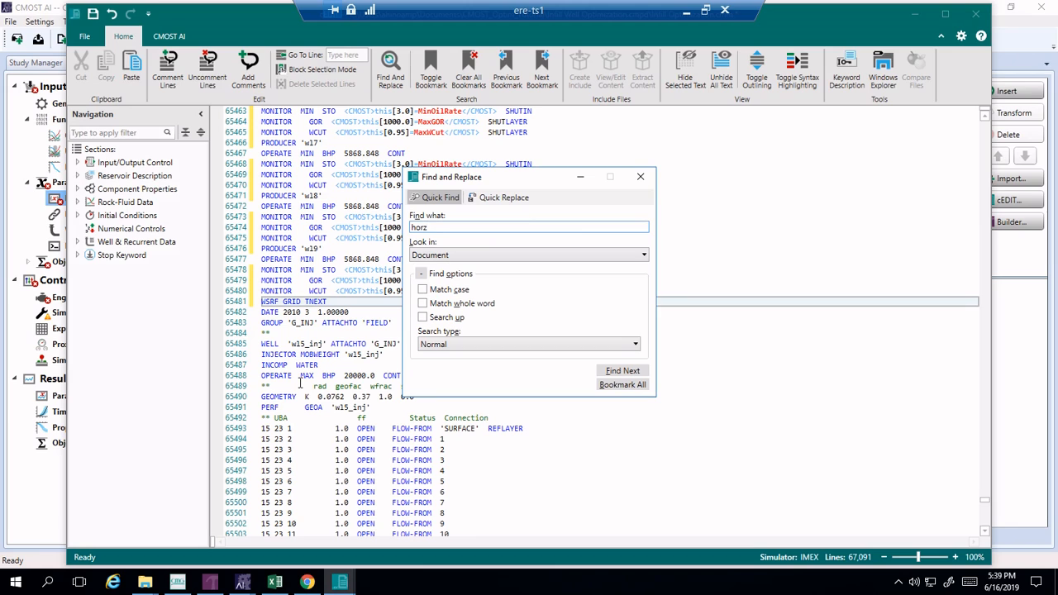
pyautogui.write('_')
pyautogui.press('BackSpace')
pyautogui.press('BackSpace')
pyautogui.press('BackSpace')
pyautogui.press('BackSpace')
pyautogui.write('infill_hzprod')
pyautogui.press('Return')
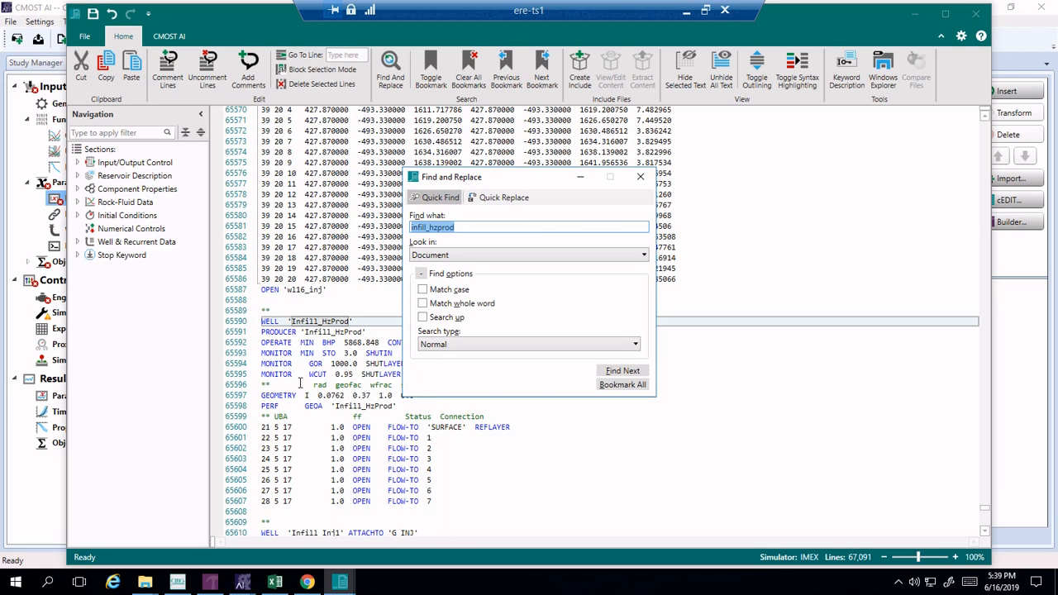
pyautogui.click(639, 177)
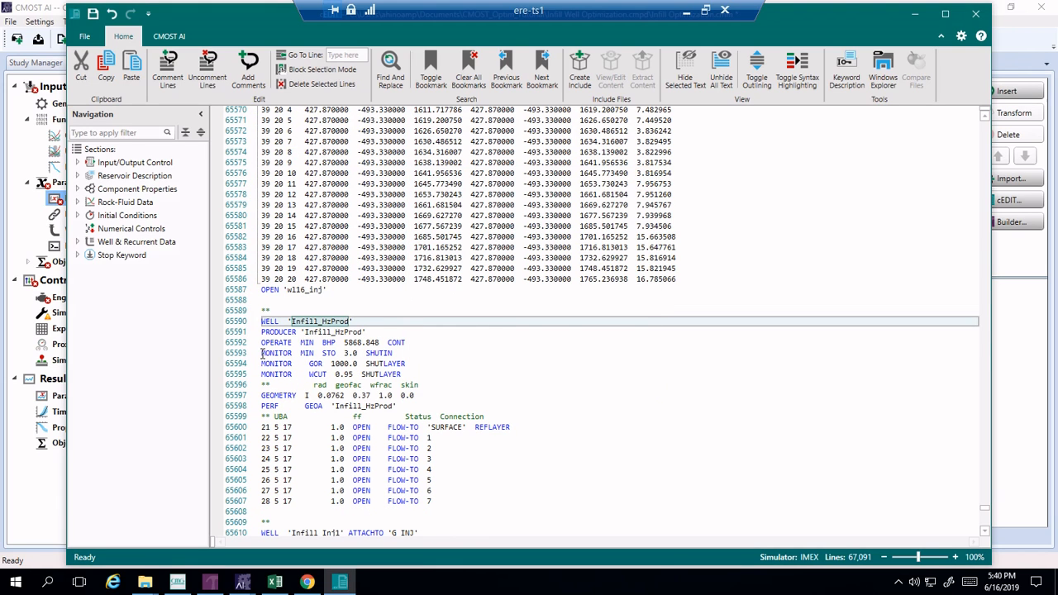
pyautogui.moveTo(262, 353); pyautogui.dragTo(401, 374)
pyautogui.write('MONITOR  MIN  STO  <CMOST>this[3.0]=MinOilRate</CMOST>  SHUTIN MONITOR   GOR  <CMOST>this[1000.0]=MaxGOR</CMOST>  SHUTLAYER MONITOR   WCUT  <CMOST>this[0.95]=MaxWCut</CMOST>  SHUTLAYER')
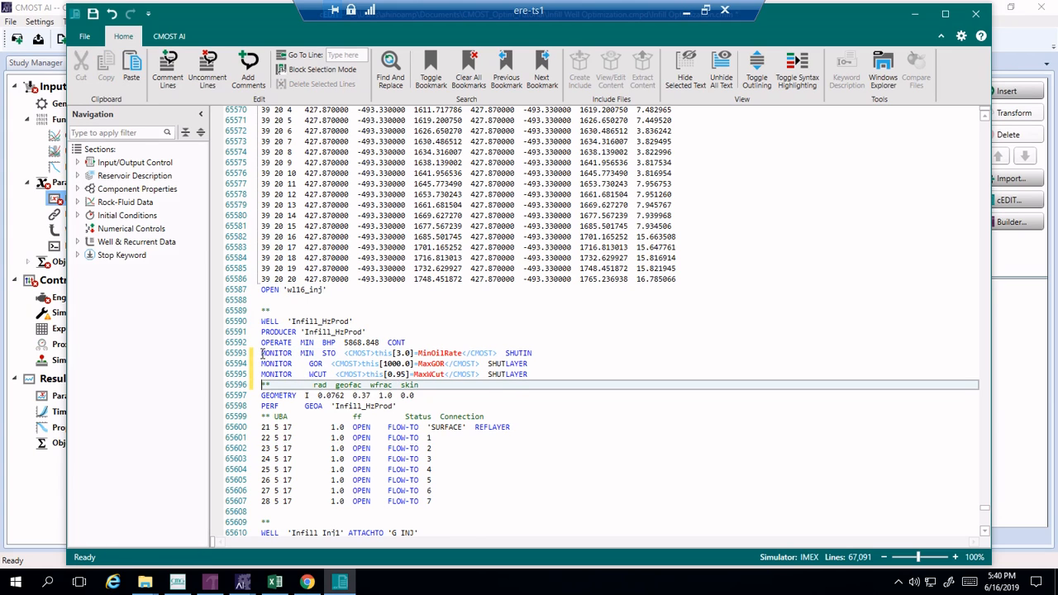
pyautogui.hotkey('ctrl', 's')
# Step: Find SHUTIN 'wl16' in the dataset and turn its SHUTIN keyword into a parameter named wl16_Status
pyautogui.hotkey('ctrl', 'f')
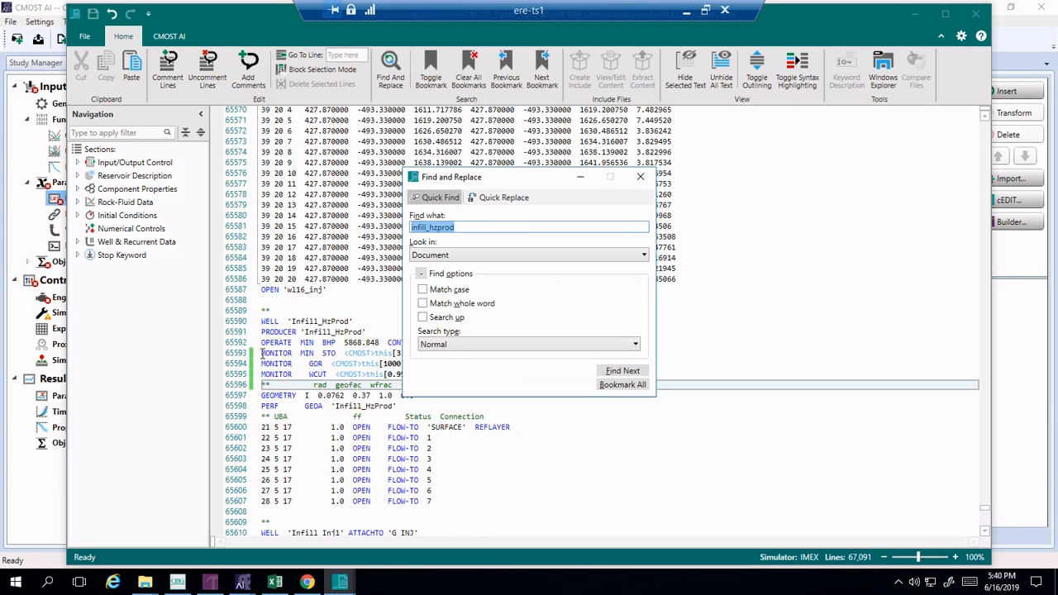
pyautogui.write("shutin 'wl16'")
pyautogui.press('Return')
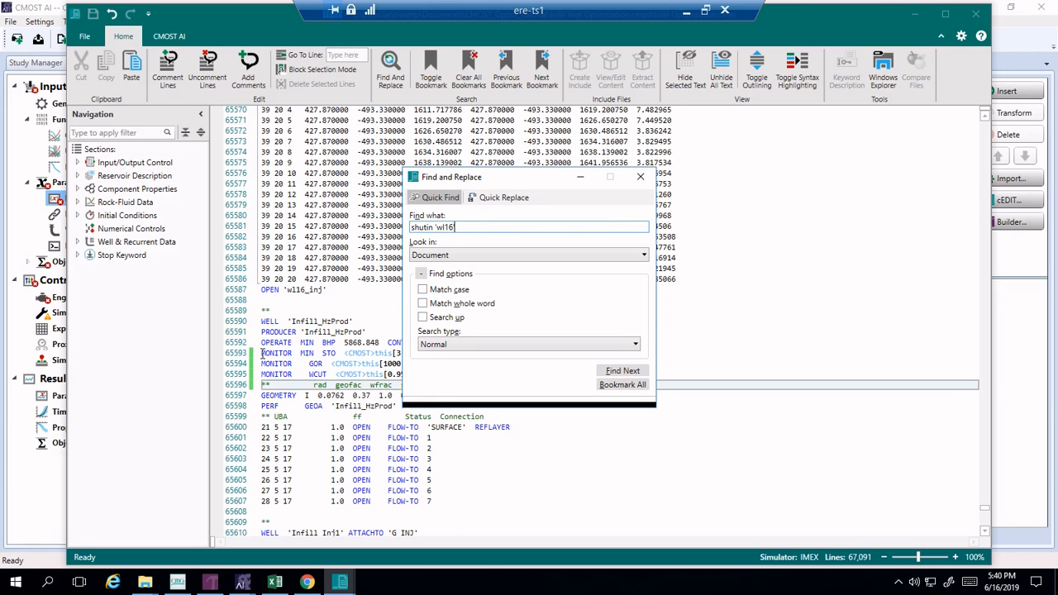
pyautogui.click(640, 176)
pyautogui.click(276, 325)
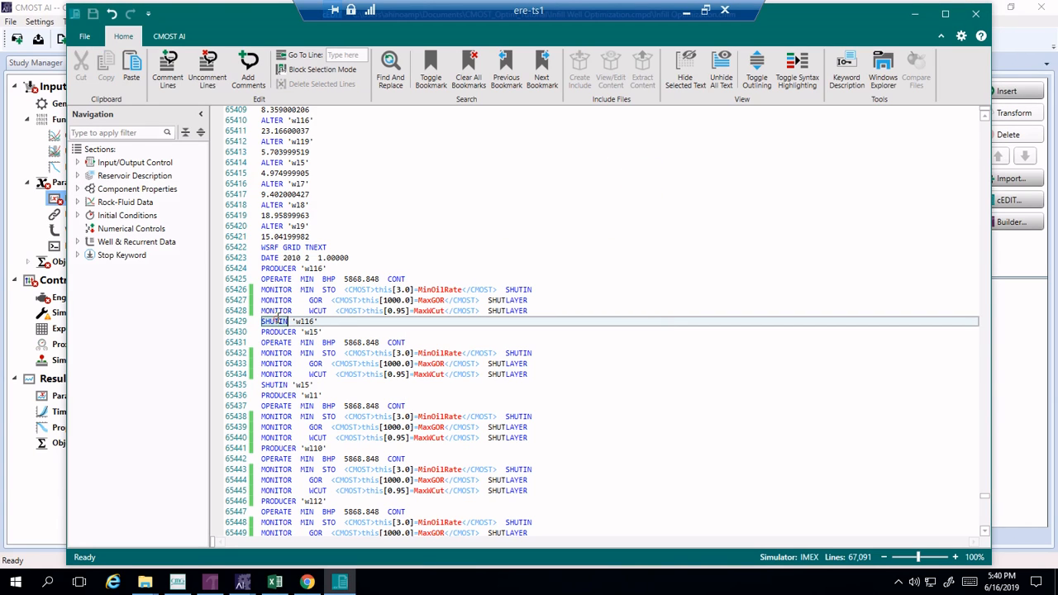
pyautogui.doubleClick(276, 322)
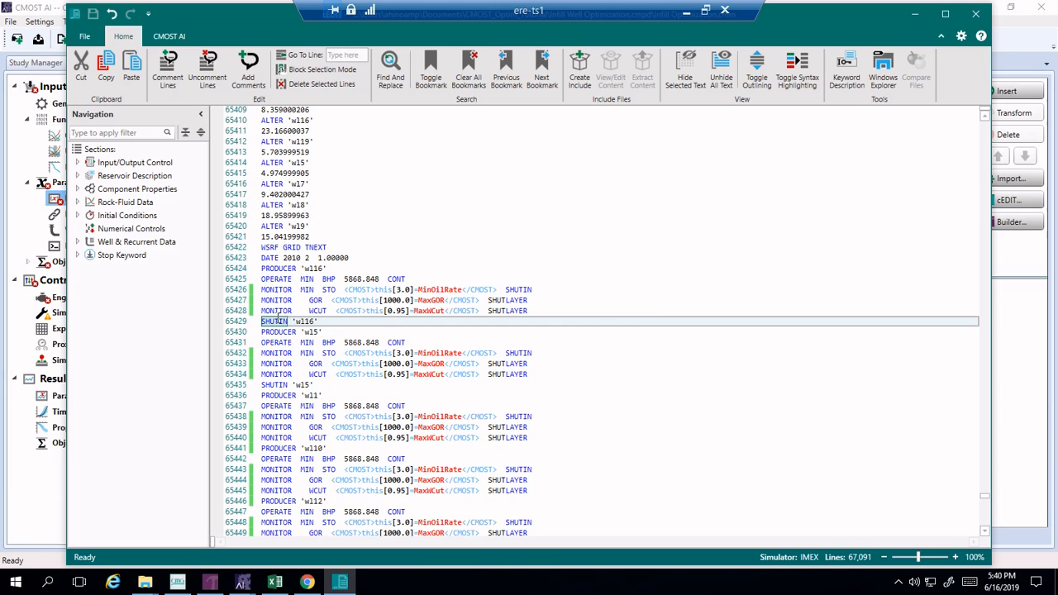
pyautogui.rightClick(277, 318)
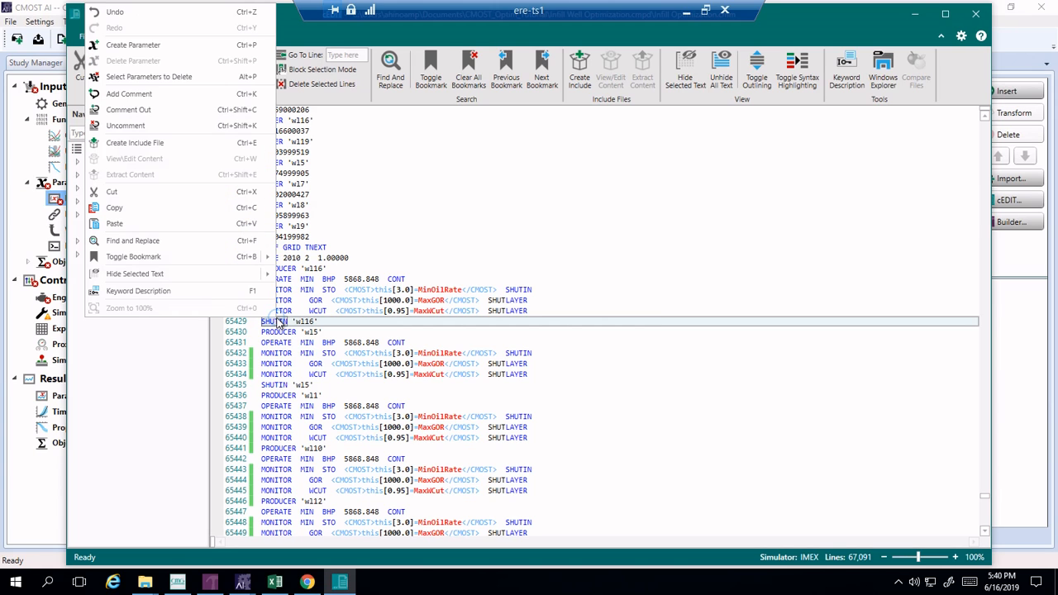
pyautogui.click(215, 45)
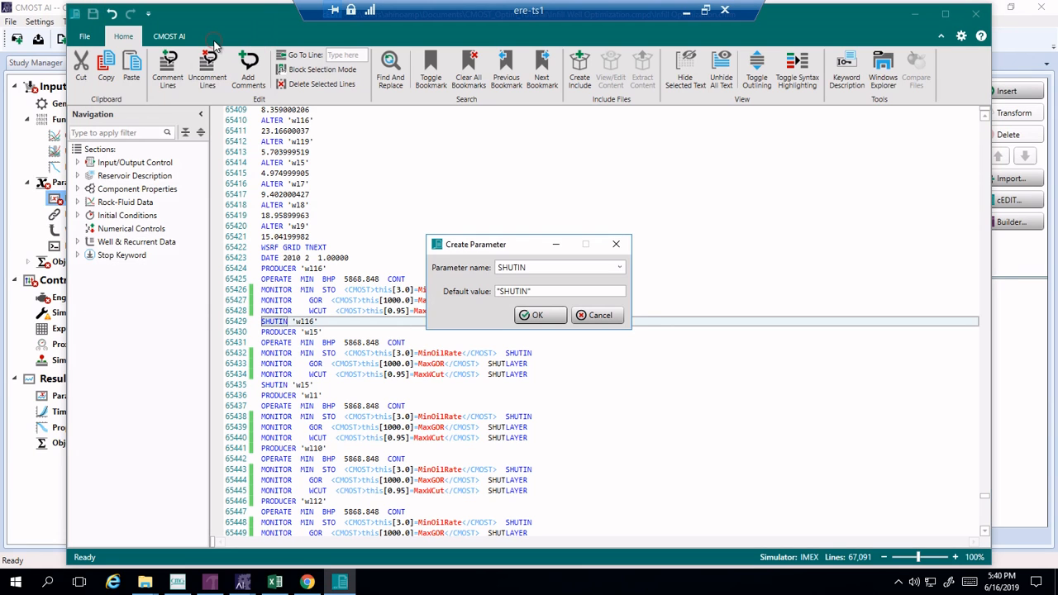
pyautogui.doubleClick(554, 266)
pyautogui.write('wl16_Status')
pyautogui.press('Return')
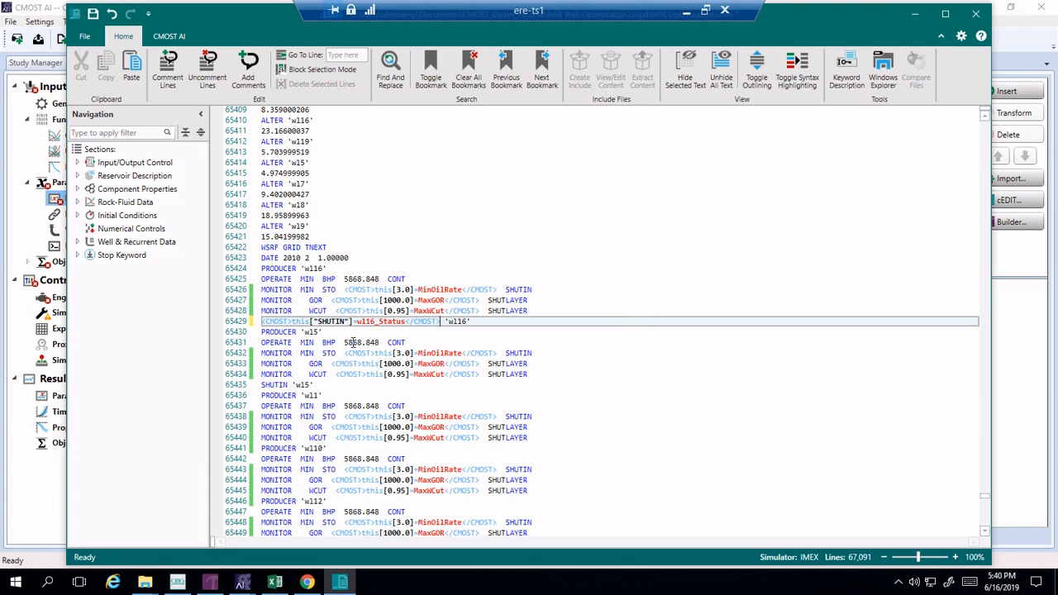
# Step: Create a parameter named wl5_Status from the SHUTIN keyword of well 'wl5'
pyautogui.click(284, 387)
pyautogui.doubleClick(284, 387)
pyautogui.rightClick(283, 386)
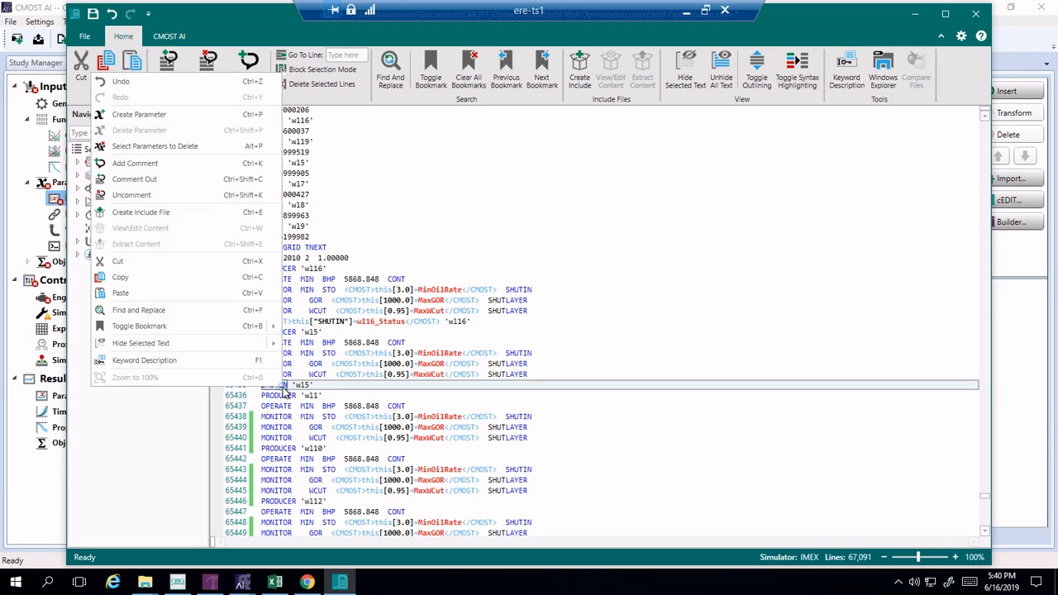
pyautogui.click(242, 116)
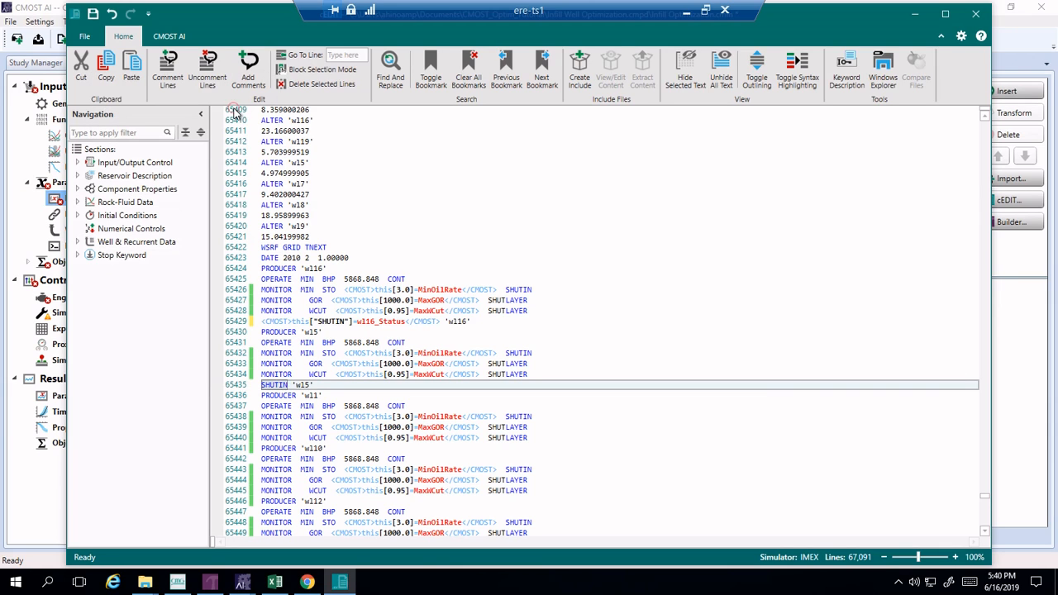
pyautogui.click(546, 263)
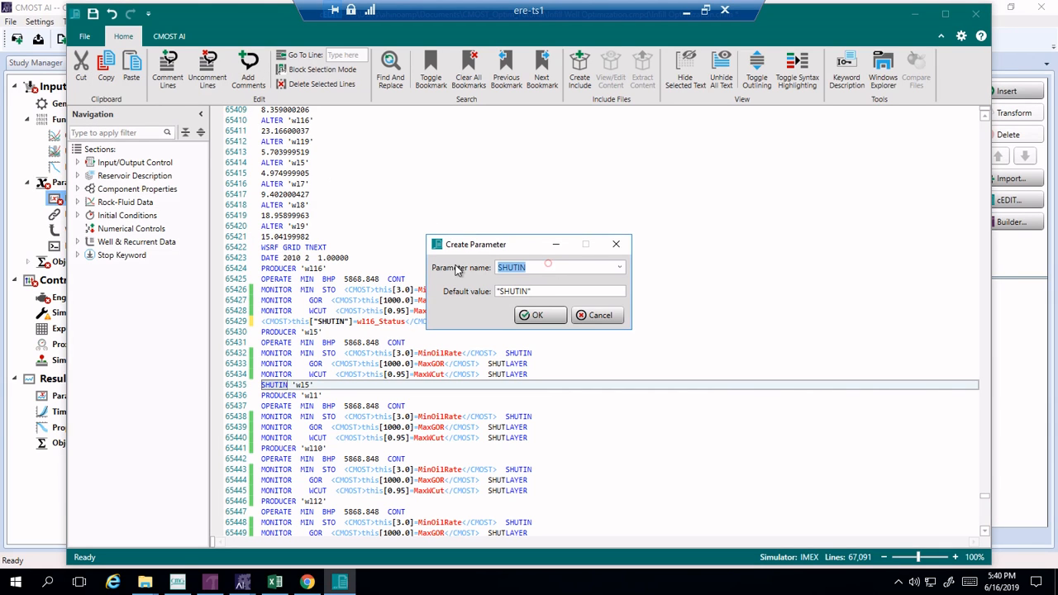
pyautogui.write('Well')
pyautogui.write('5_Sta')
pyautogui.write('tu')
pyautogui.write('s')
pyautogui.click(513, 267)
pyautogui.press('BackSpace')
pyautogui.press('BackSpace')
pyautogui.press('BackSpace')
pyautogui.write('l')
pyautogui.hotkey('shift', 'Right')
pyautogui.write('w')
pyautogui.click(536, 315)
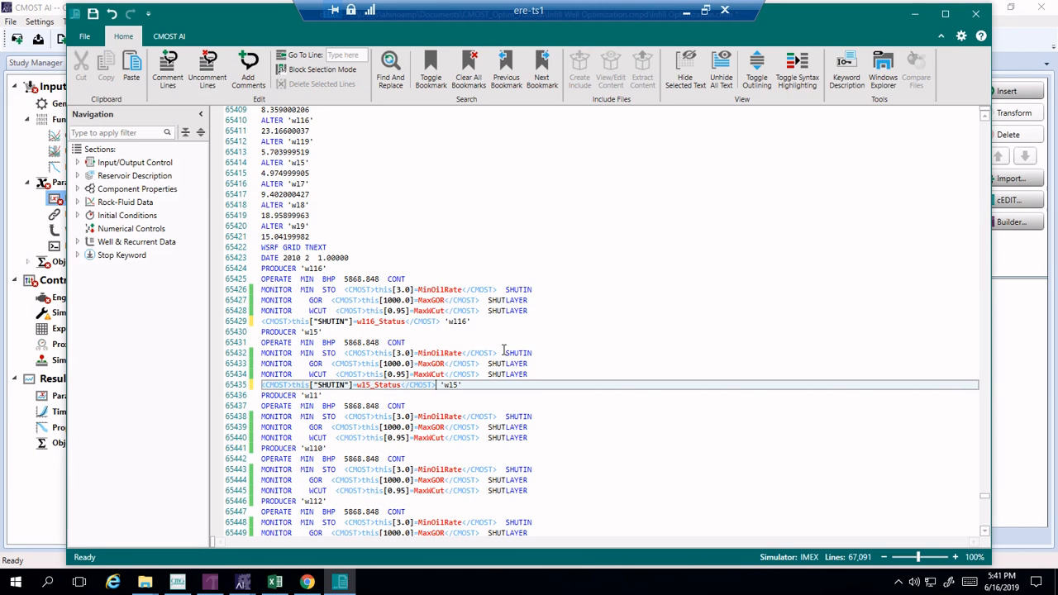
# Step: Find OPEN 'wl16_inj' in the dataset and turn its OPEN keyword into a parameter named wl16_inj_status
pyautogui.hotkey('ctrl', 'f')
pyautogui.write('open')
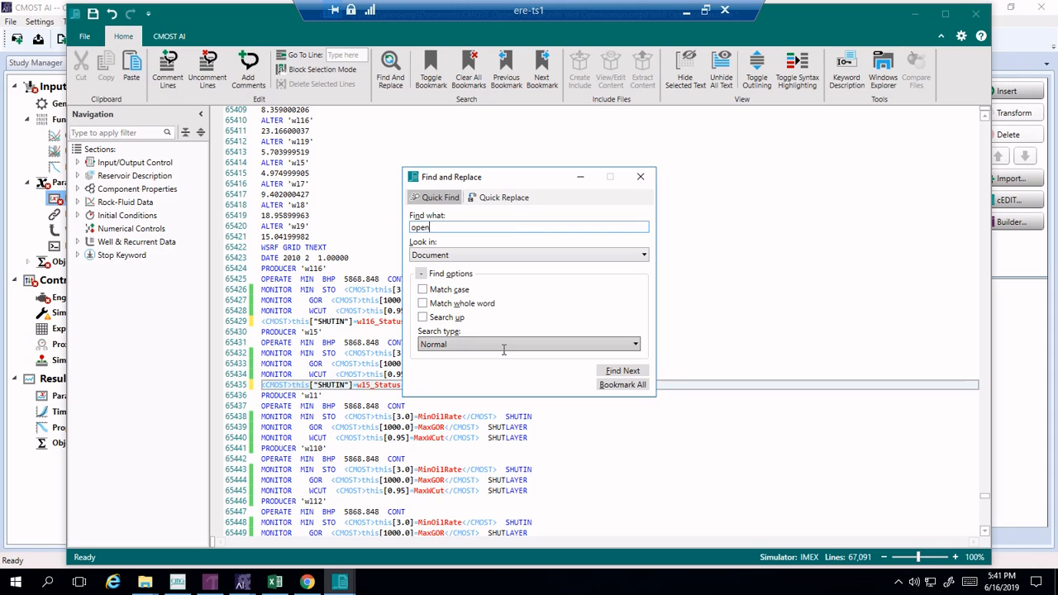
pyautogui.write(" 'wl16")
pyautogui.press('Return')
pyautogui.click(640, 176)
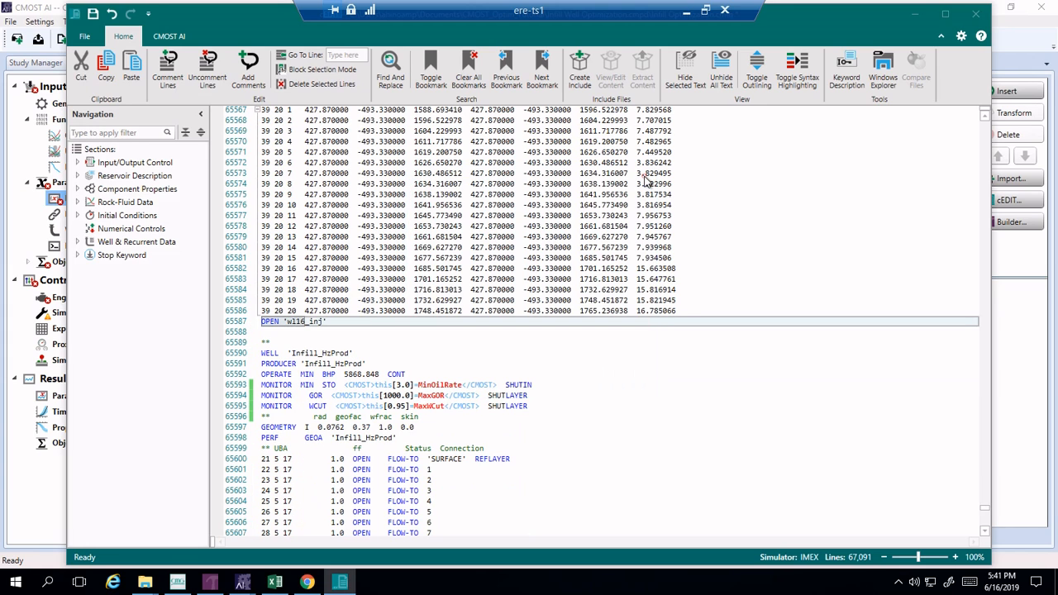
pyautogui.click(285, 322)
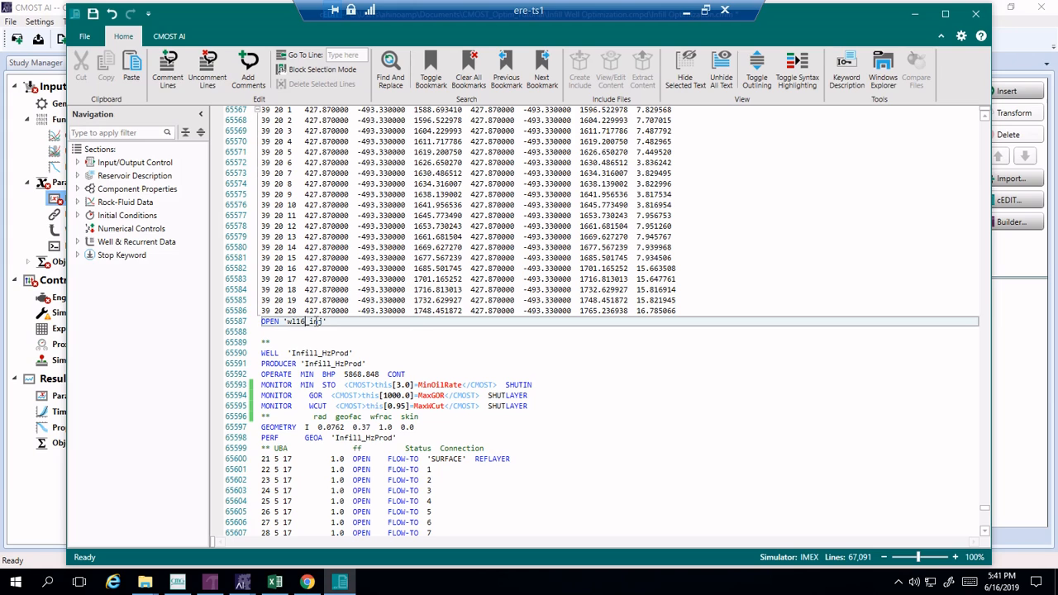
pyautogui.doubleClick(270, 322)
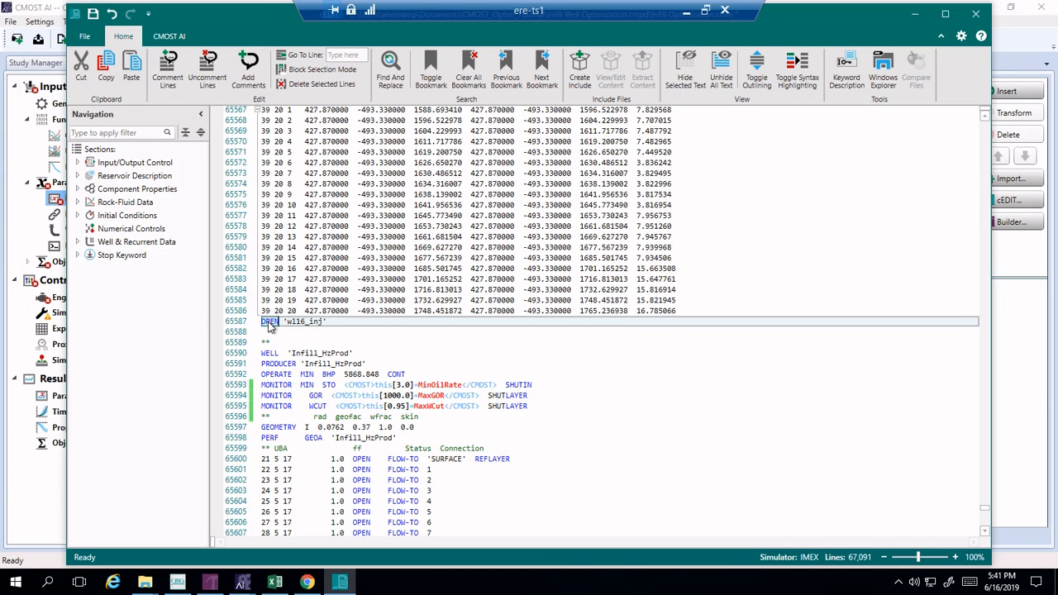
pyautogui.rightClick(269, 326)
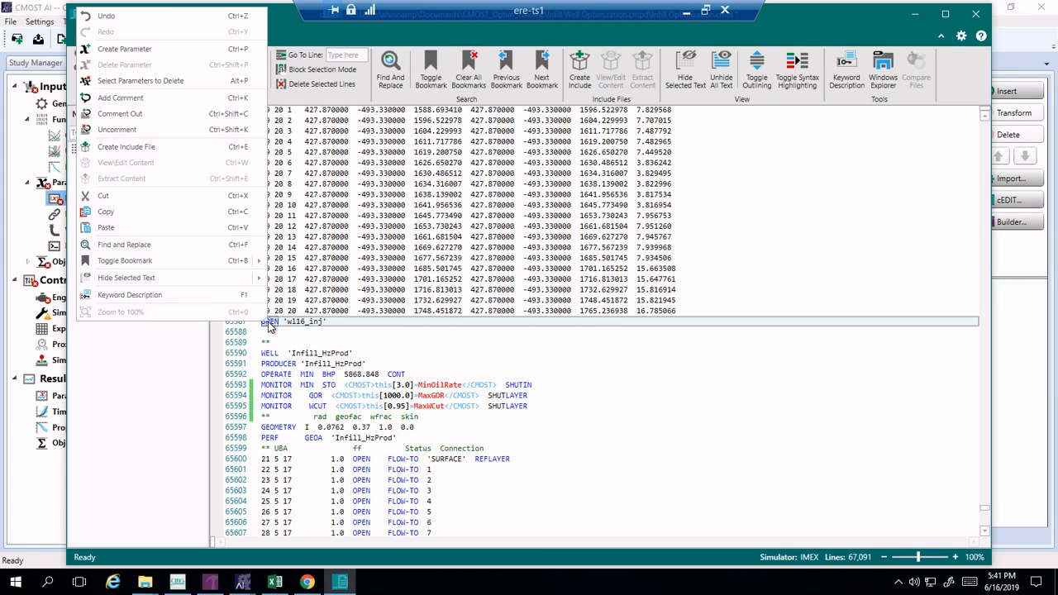
pyautogui.click(192, 49)
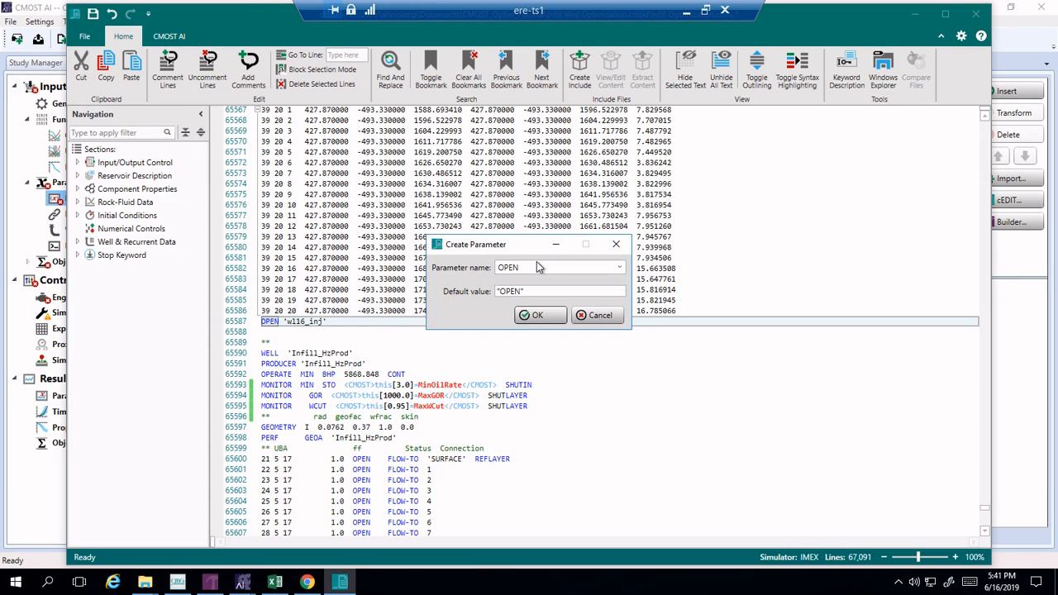
pyautogui.doubleClick(537, 267)
pyautogui.write('wl16_inj_status')
pyautogui.press('Return')
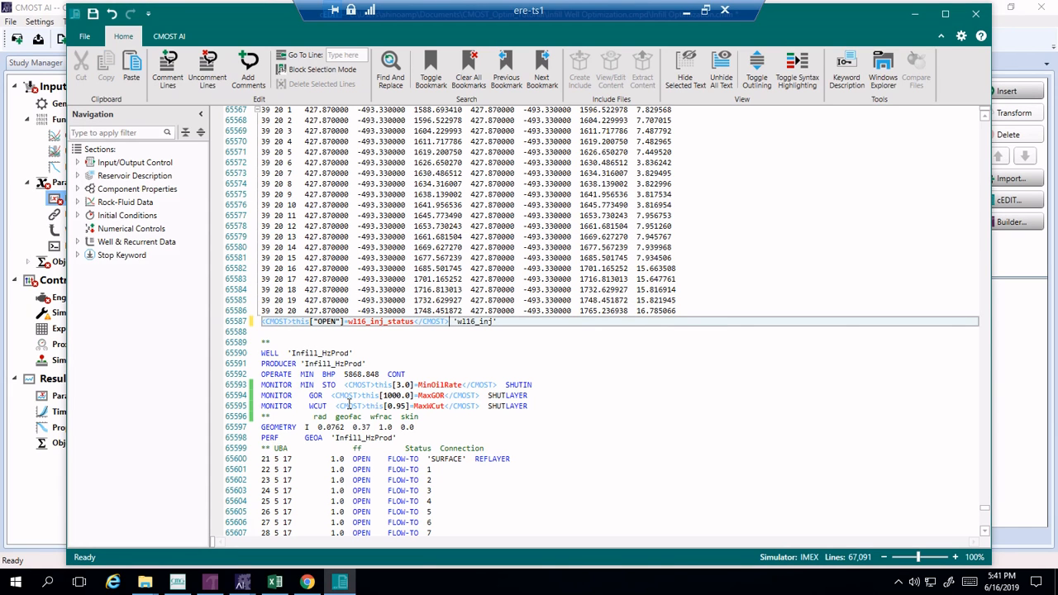
# Step: Find OPEN 'wl5_inj' in the dataset and parameterize its OPEN keyword as wl5_inj_status
pyautogui.scroll(2, 349, 406)
pyautogui.hotkey('ctrl', 'f')
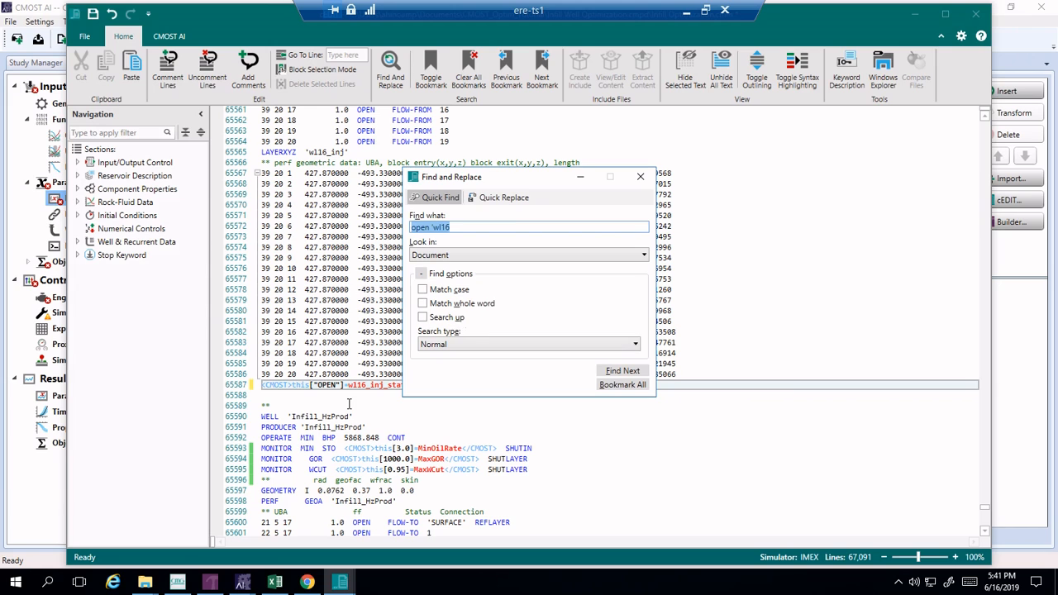
pyautogui.press('End')
pyautogui.press('BackSpace')
pyautogui.press('BackSpace')
pyautogui.write('5')
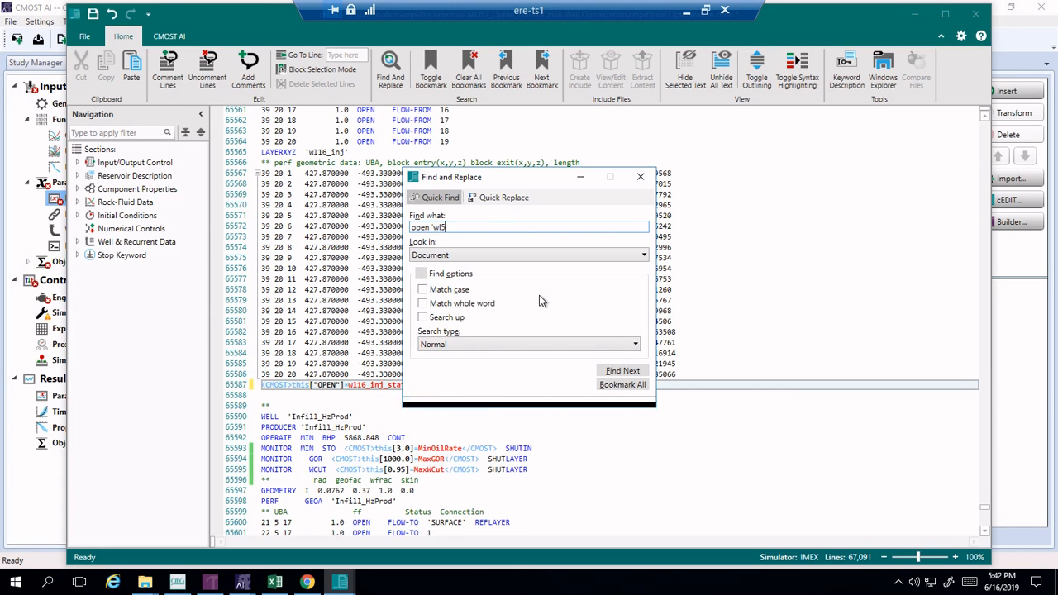
pyautogui.press('Return')
pyautogui.click(640, 177)
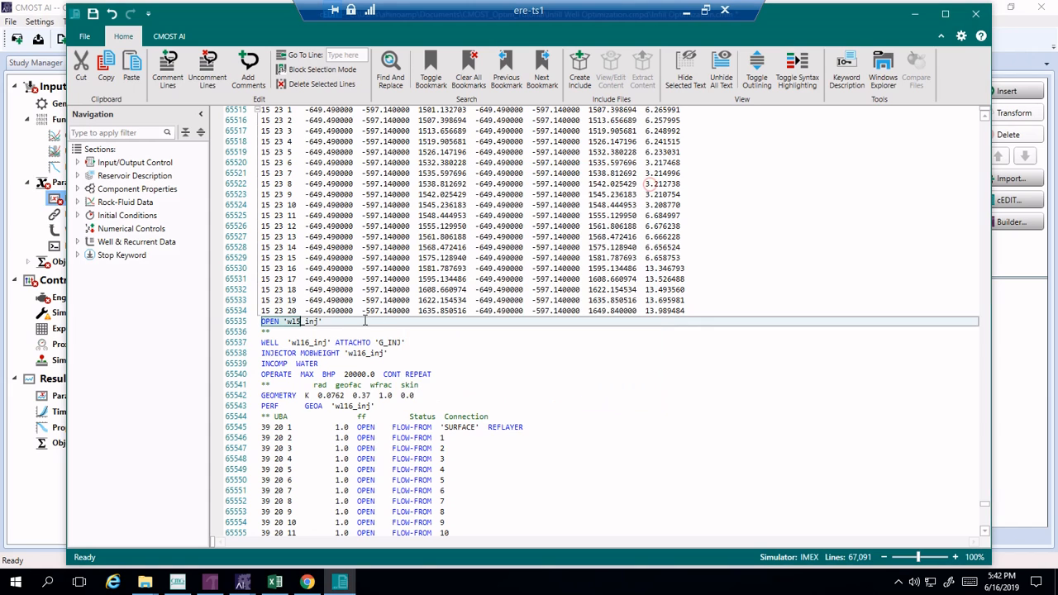
pyautogui.rightClick(271, 321)
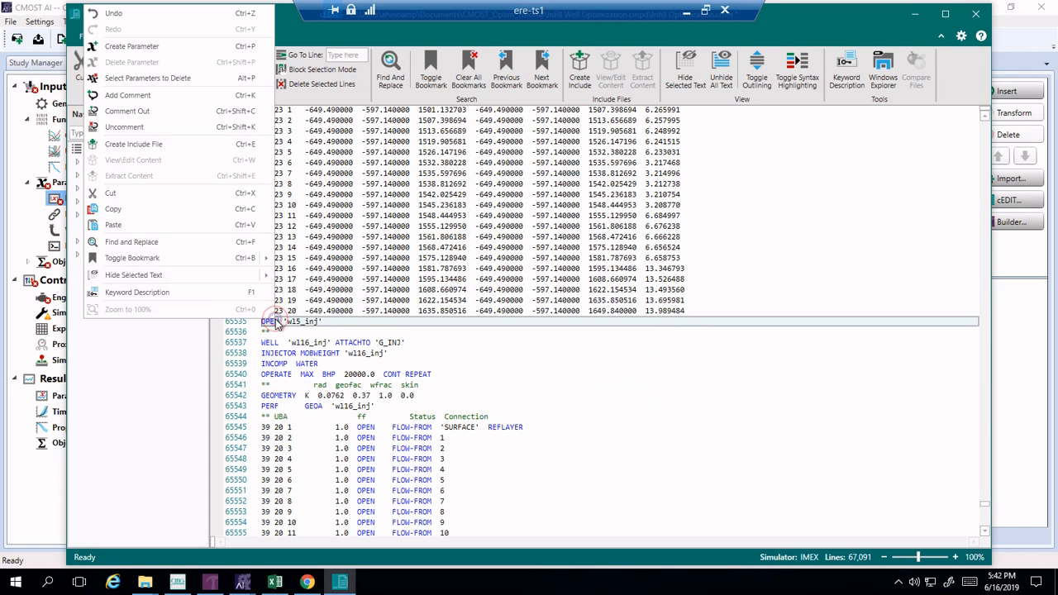
pyautogui.click(212, 46)
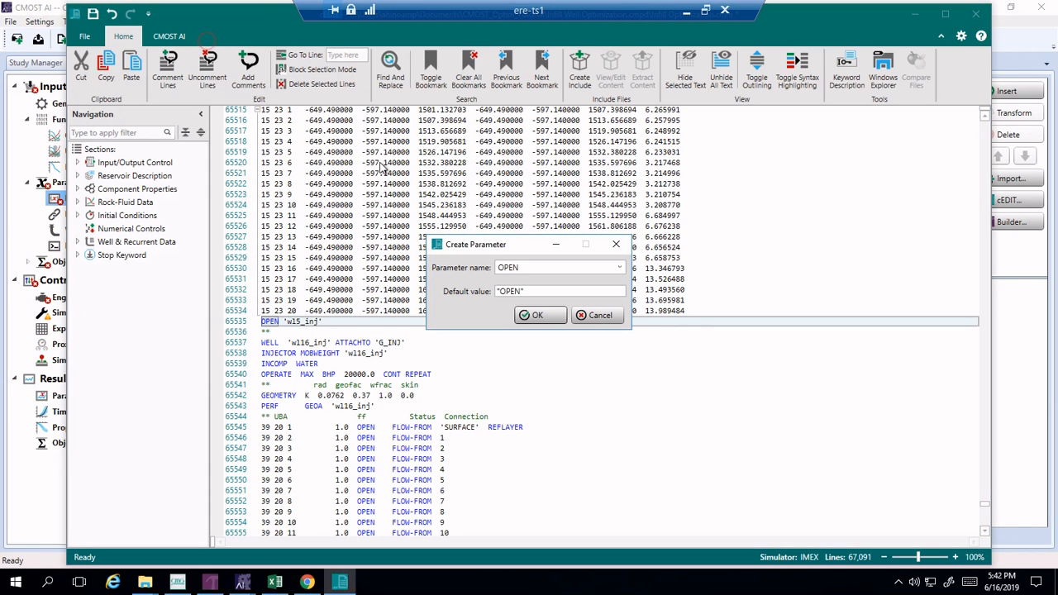
pyautogui.doubleClick(533, 267)
pyautogui.write('wl5_inj_status')
pyautogui.click(535, 316)
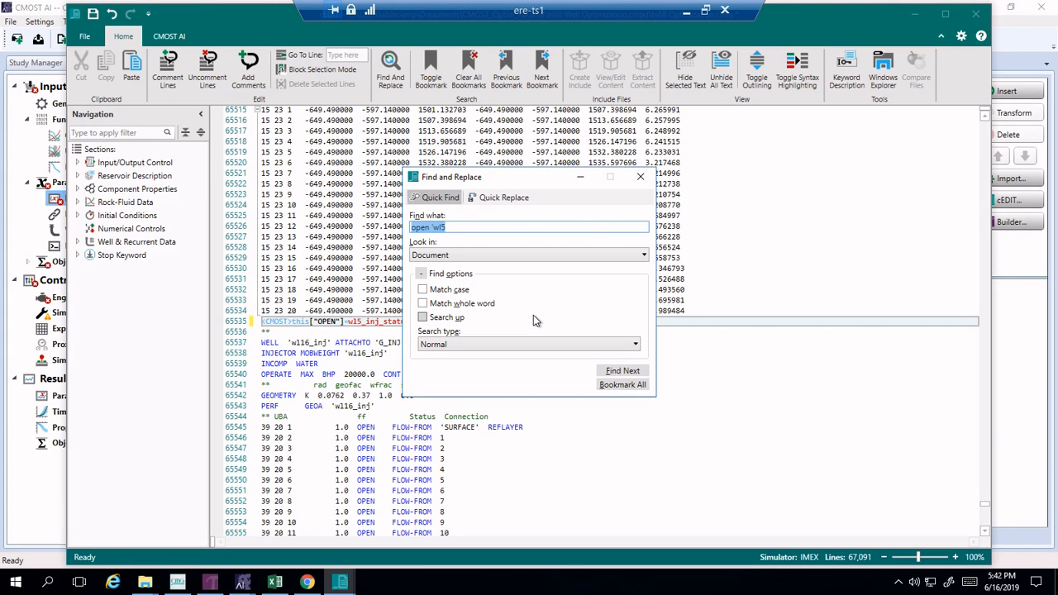
# Step: Search the dataset for the well infill_hzprod
pyautogui.write('infill_hzprod')
pyautogui.press('Return')
pyautogui.click(640, 177)
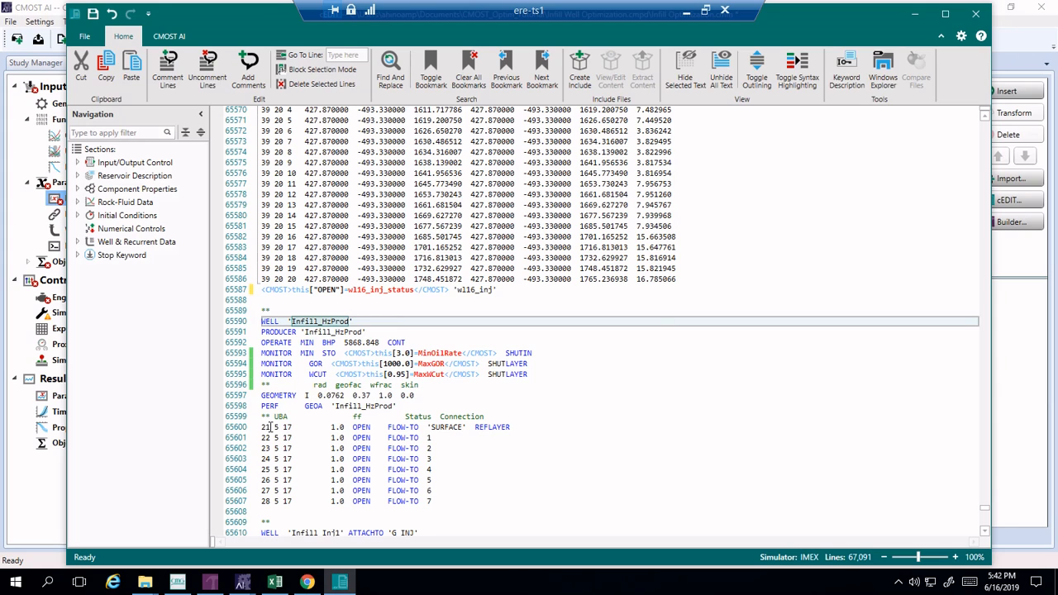
pyautogui.click(274, 428)
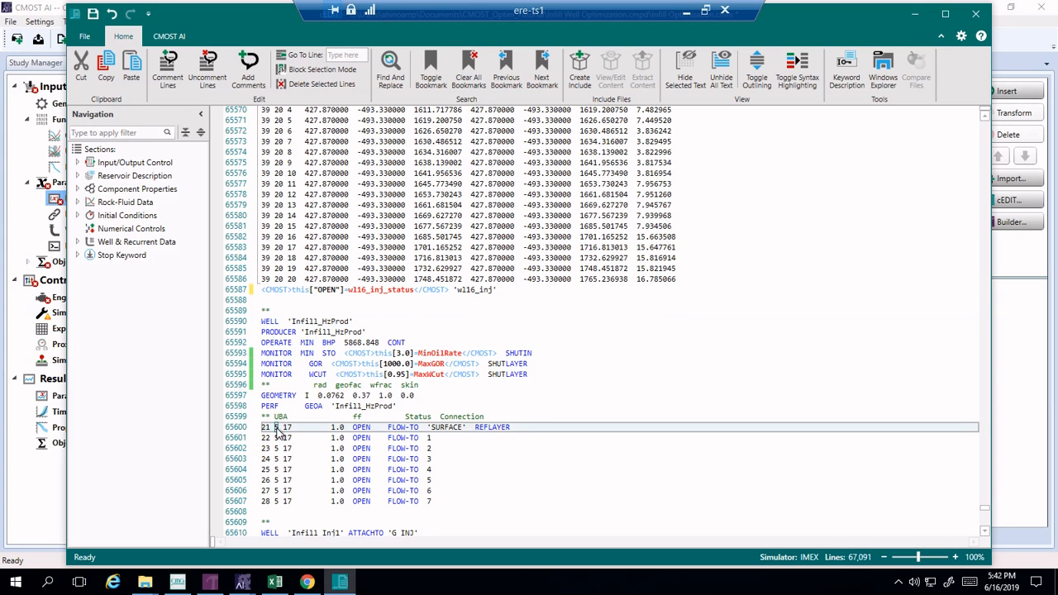
pyautogui.rightClick(277, 429)
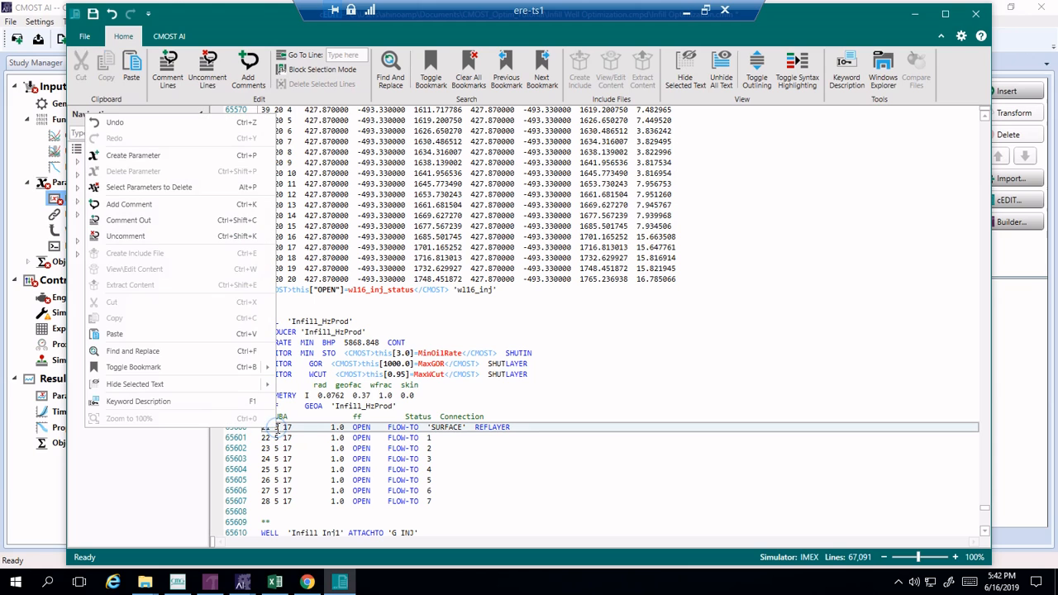
pyautogui.click(219, 154)
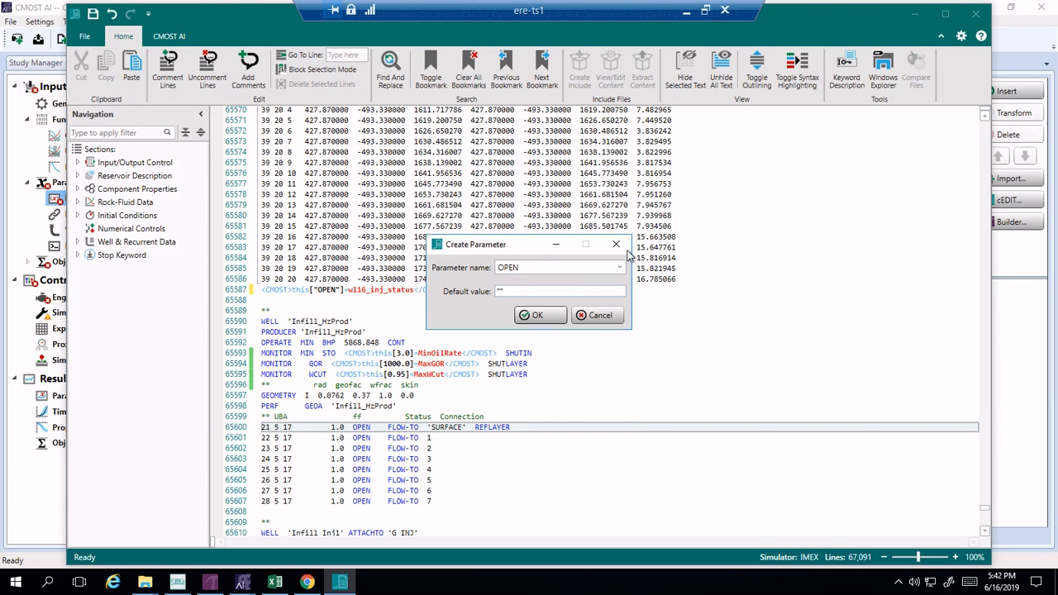
pyautogui.click(618, 245)
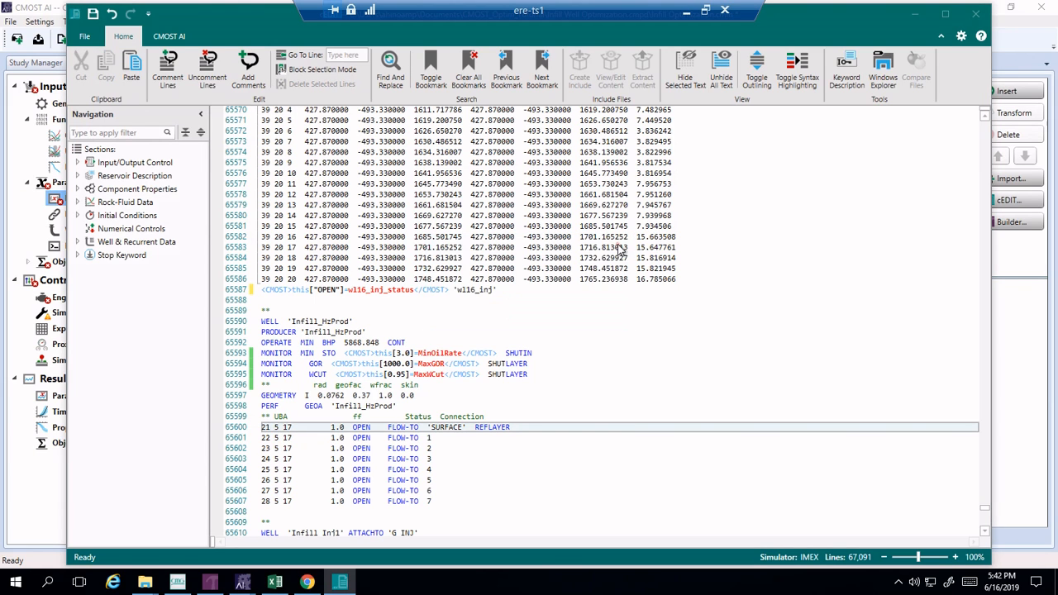
# Step: Create a parameter named Infill_hzprod_j from the J index 5 in the first perforation line of well Infill_HzProd
pyautogui.doubleClick(277, 429)
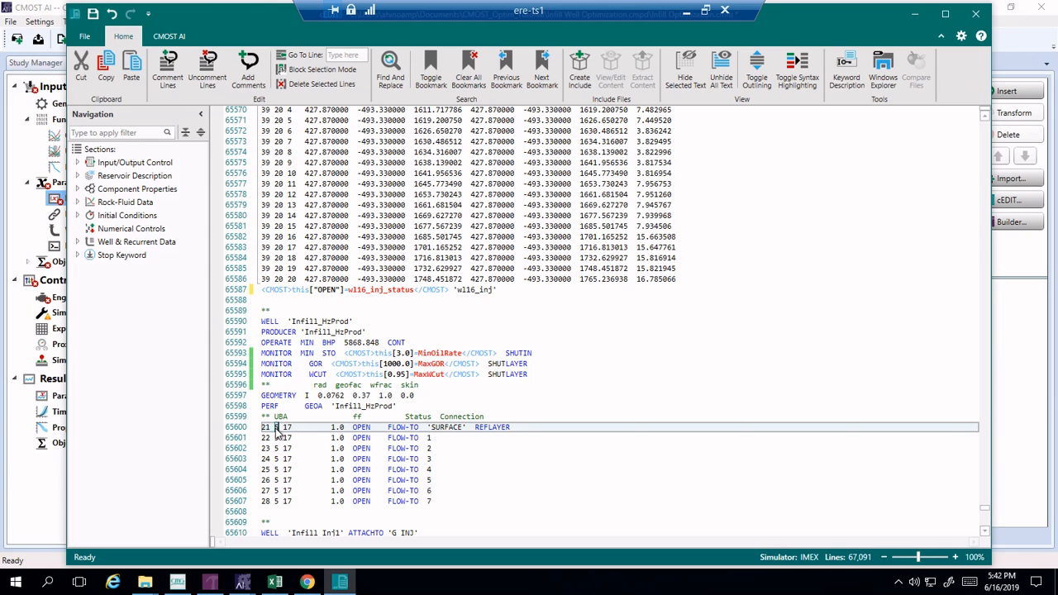
pyautogui.rightClick(276, 429)
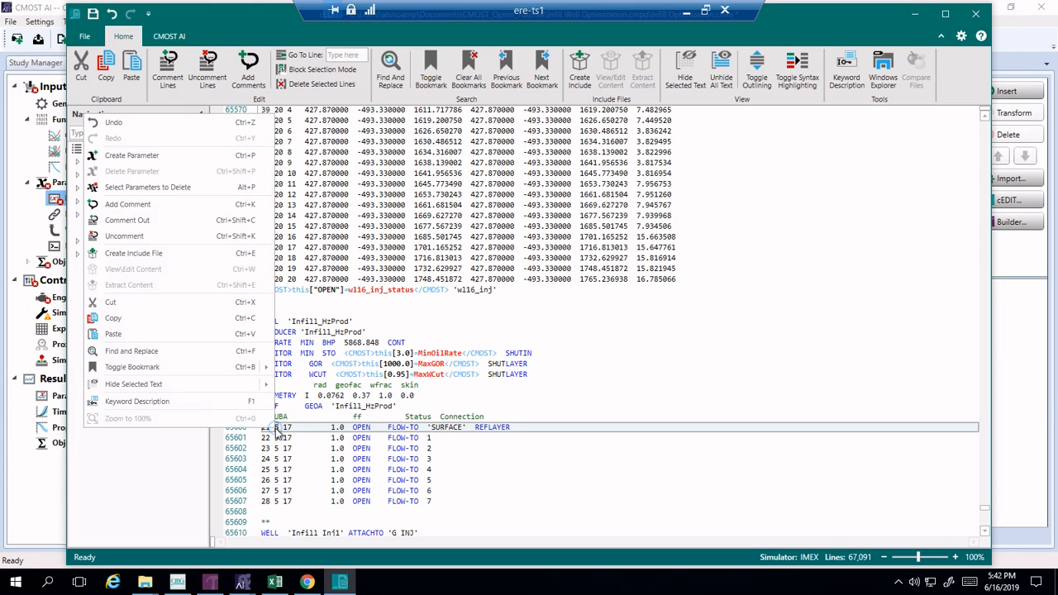
pyautogui.click(198, 157)
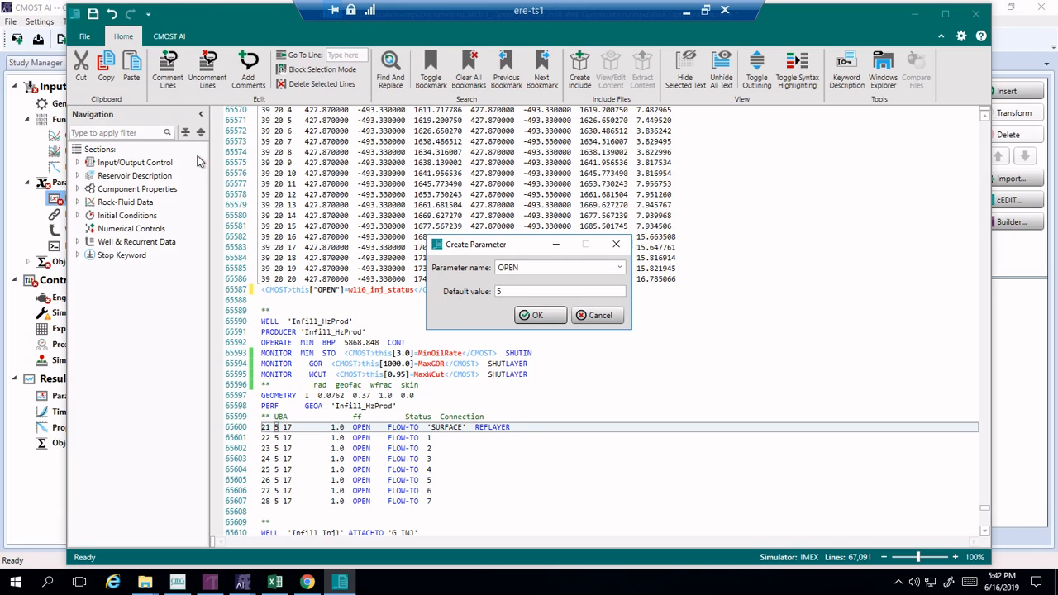
pyautogui.doubleClick(547, 267)
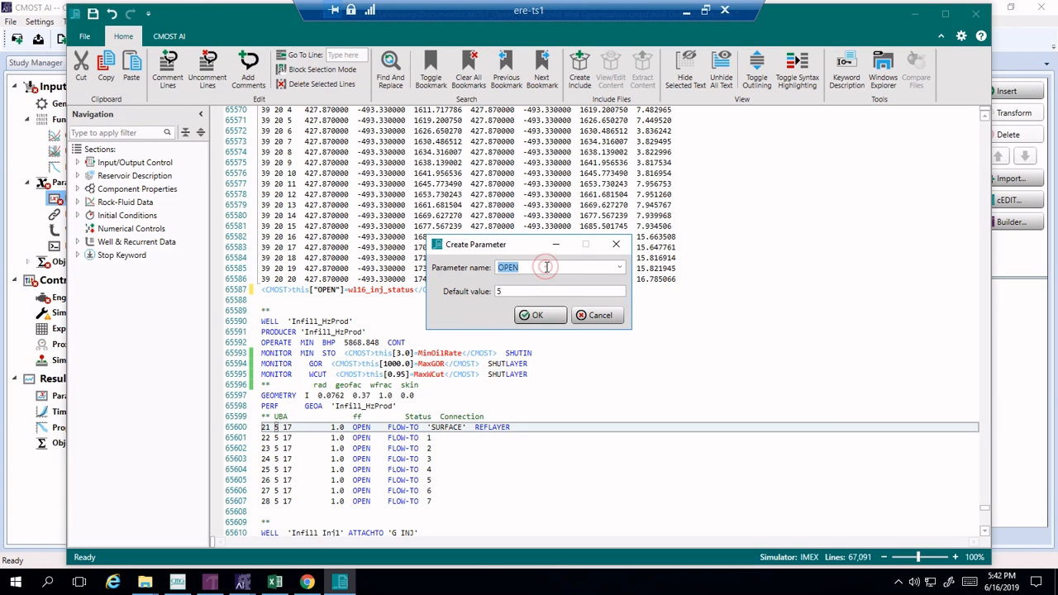
pyautogui.write('infill_hzprod_j')
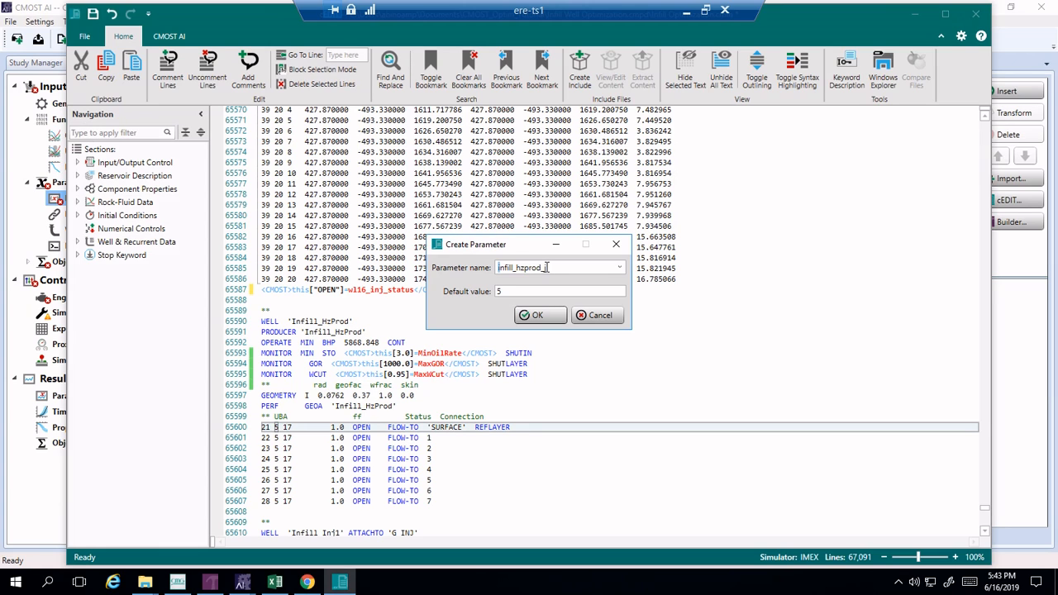
pyautogui.click(538, 315)
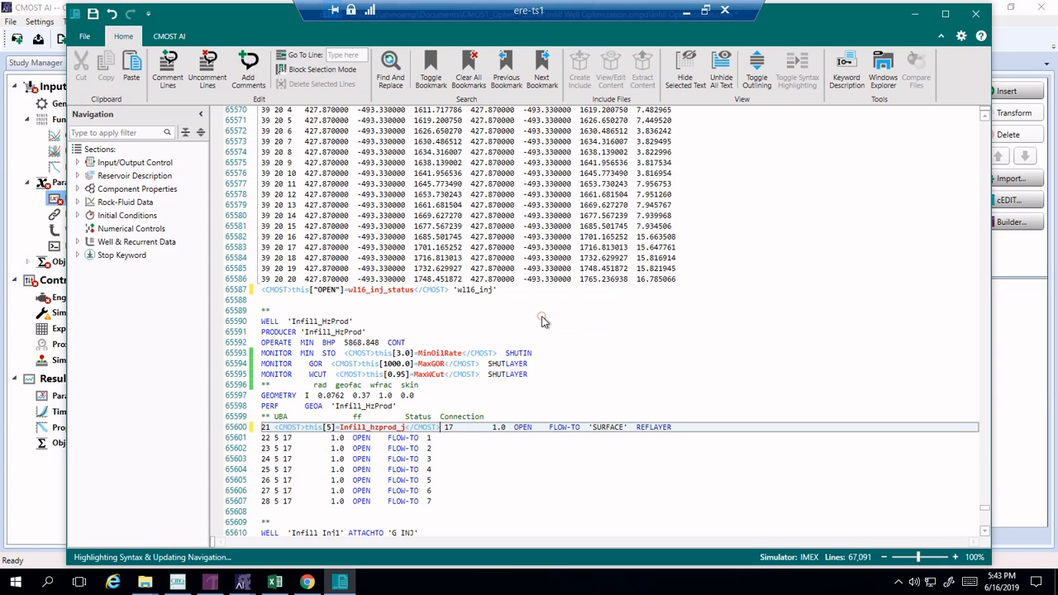
# Step: Create a parameter named Infill_hzprod_k from the K index 17 in the first perforation line of well Infill_HzProd
pyautogui.doubleClick(447, 426)
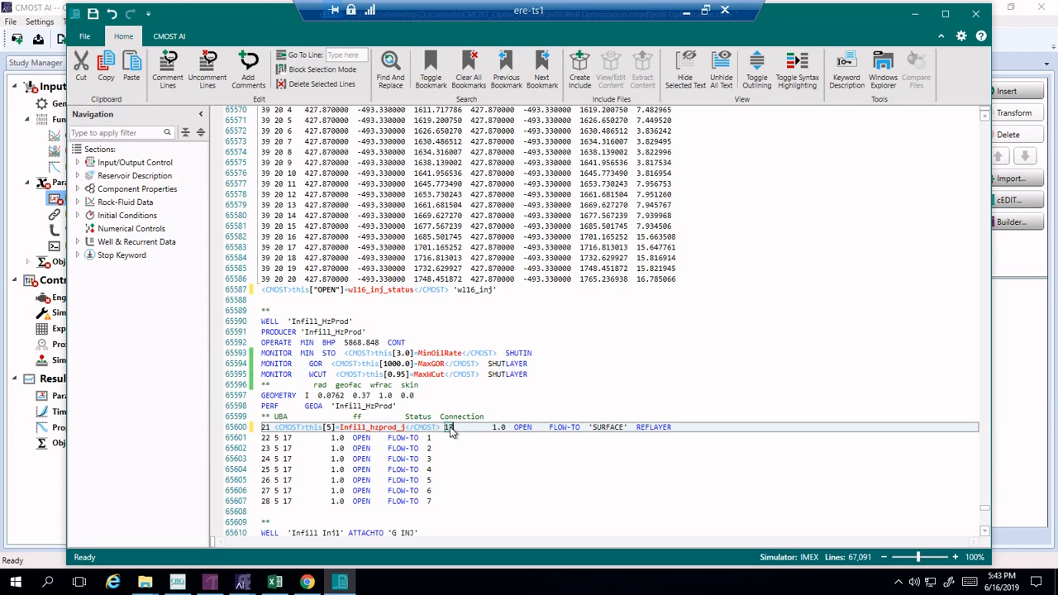
pyautogui.rightClick(450, 426)
pyautogui.click(397, 155)
pyautogui.moveTo(585, 265); pyautogui.dragTo(441, 275)
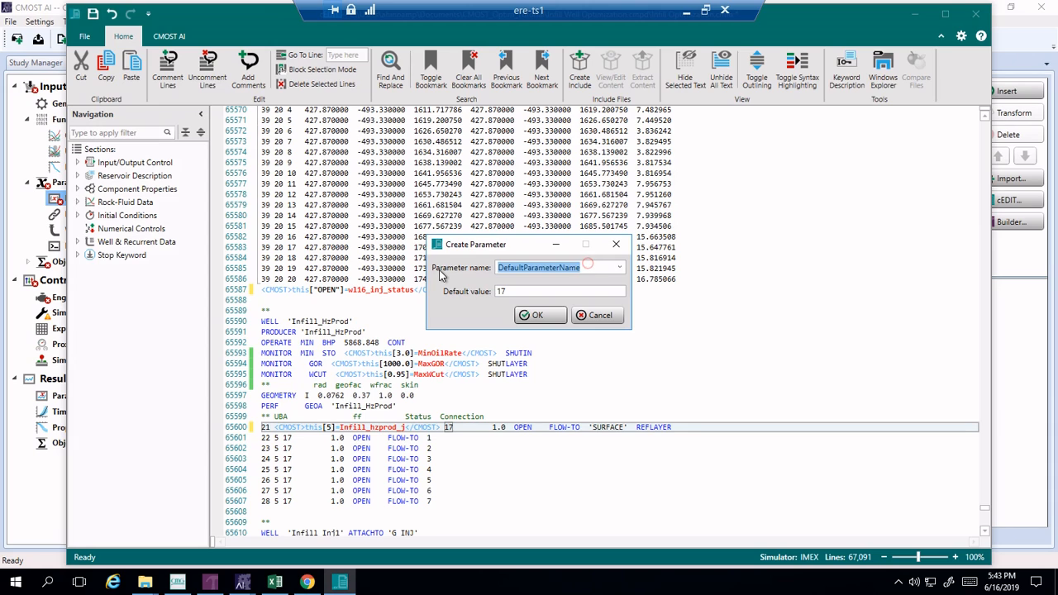
pyautogui.write('Infill_hzprod_k')
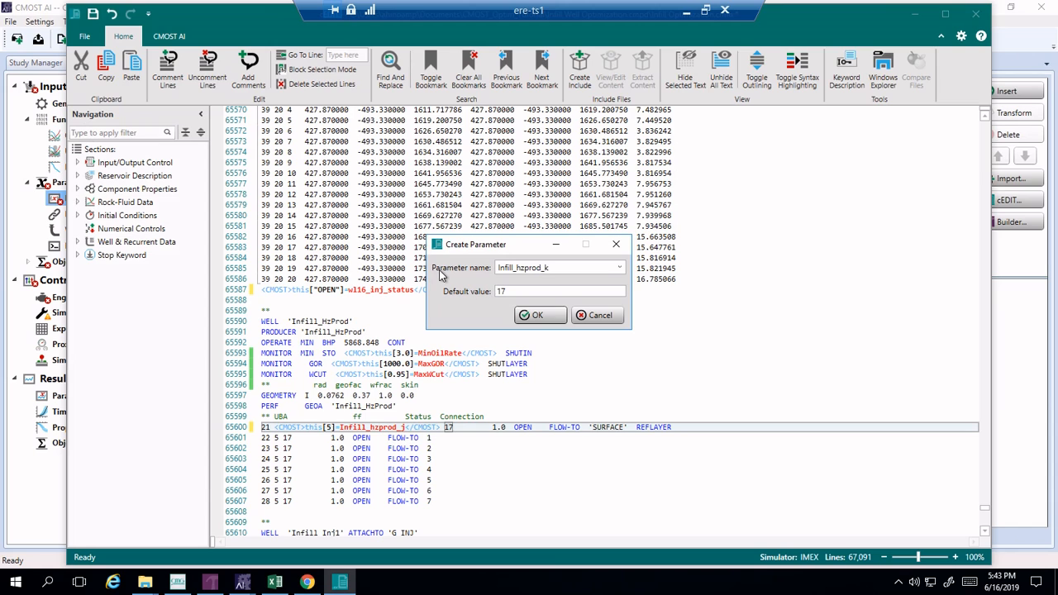
pyautogui.click(538, 315)
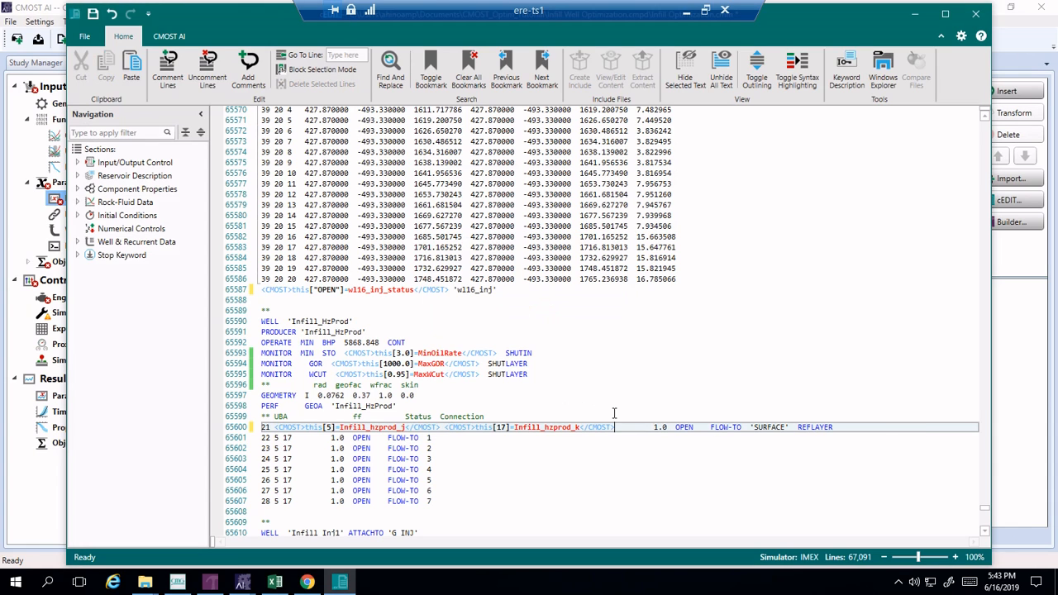
# Step: Copy the Infill_hzprod_j and Infill_hzprod_k expressions over the J and K indices in Infill_HzProd's remaining perforation lines, 22 to 28
pyautogui.moveTo(613, 428); pyautogui.dragTo(288, 500)
pyautogui.hotkey('ctrl', 'c')
pyautogui.hotkey('ctrl', 'v')
pyautogui.hotkey('ctrl', 'v')
pyautogui.hotkey('ctrl', 'v')
pyautogui.hotkey('ctrl', 'v')
pyautogui.hotkey('ctrl', 'v')
pyautogui.hotkey('ctrl', 'v')
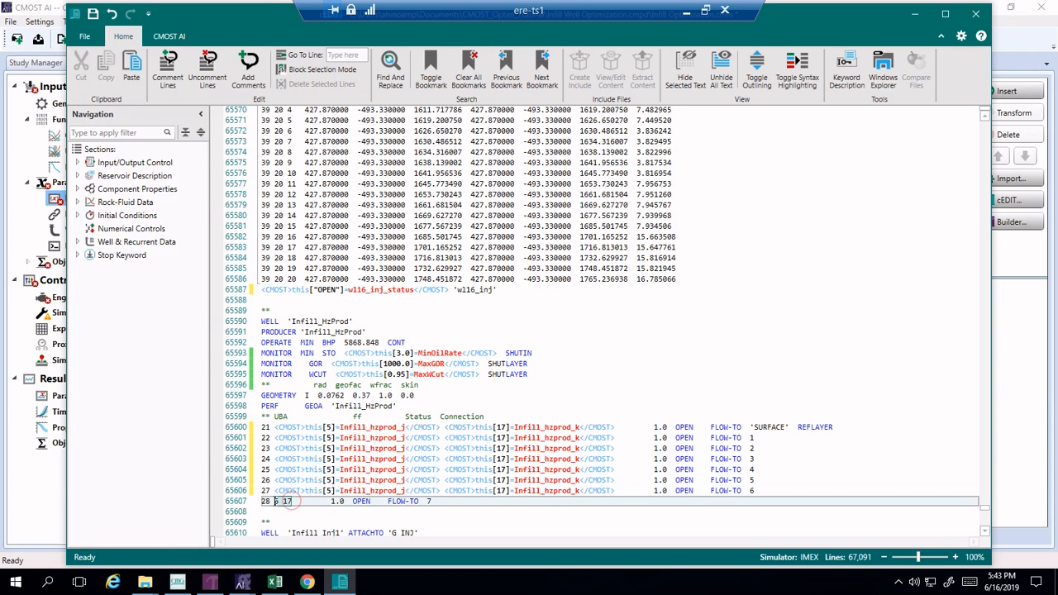
pyautogui.hotkey('ctrl', 'v')
# Step: Create a parameter named Infill_inj1_i from the I index 34 in the first perforation line of well Infill_Inj1
pyautogui.scroll(-5, 316, 500)
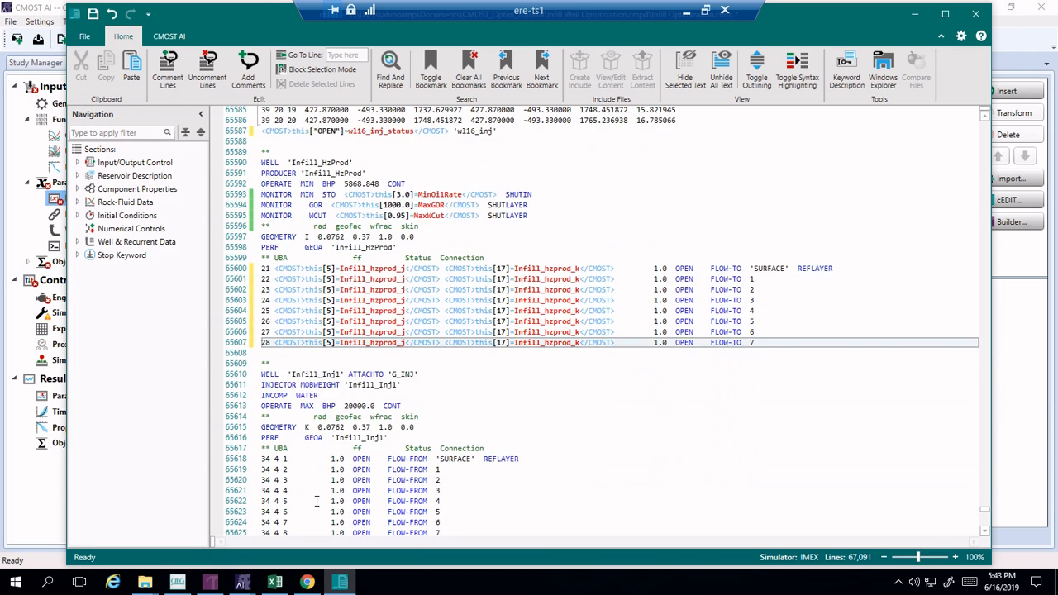
pyautogui.scroll(-2, 315, 501)
pyautogui.scroll(-3, 316, 501)
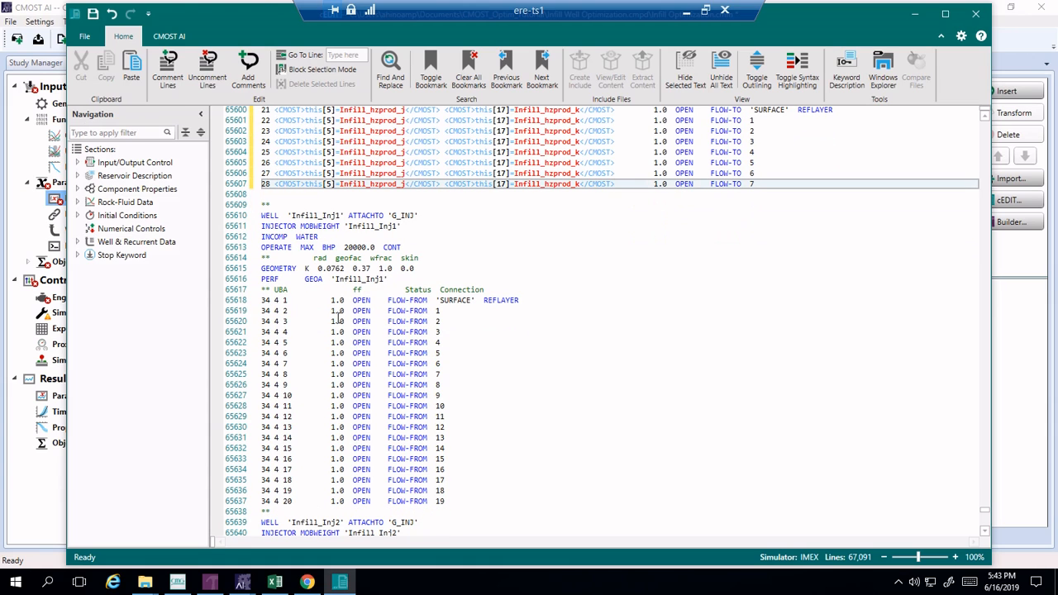
pyautogui.doubleClick(264, 301)
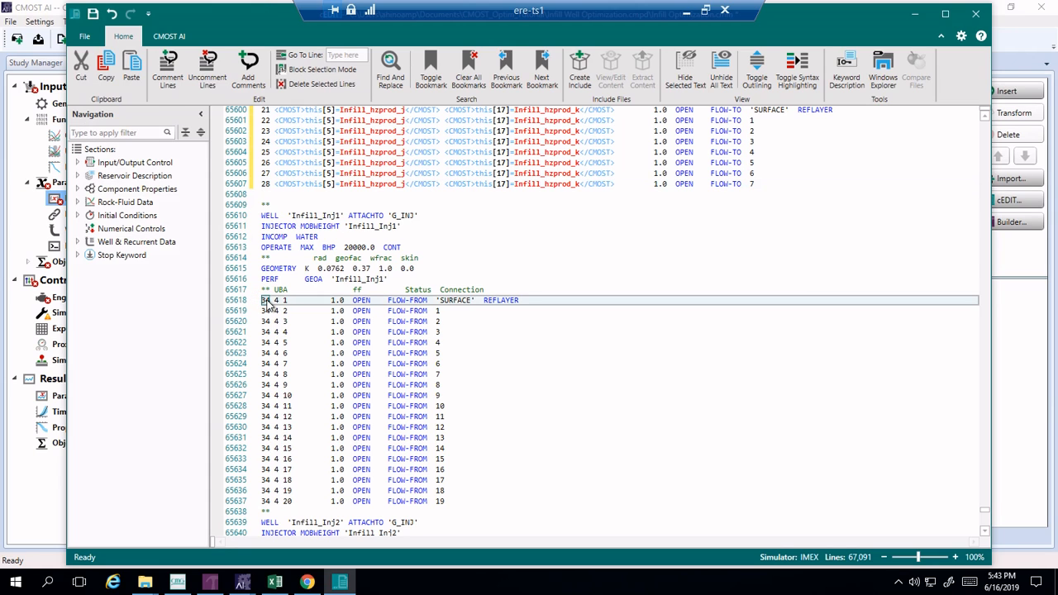
pyautogui.rightClick(266, 303)
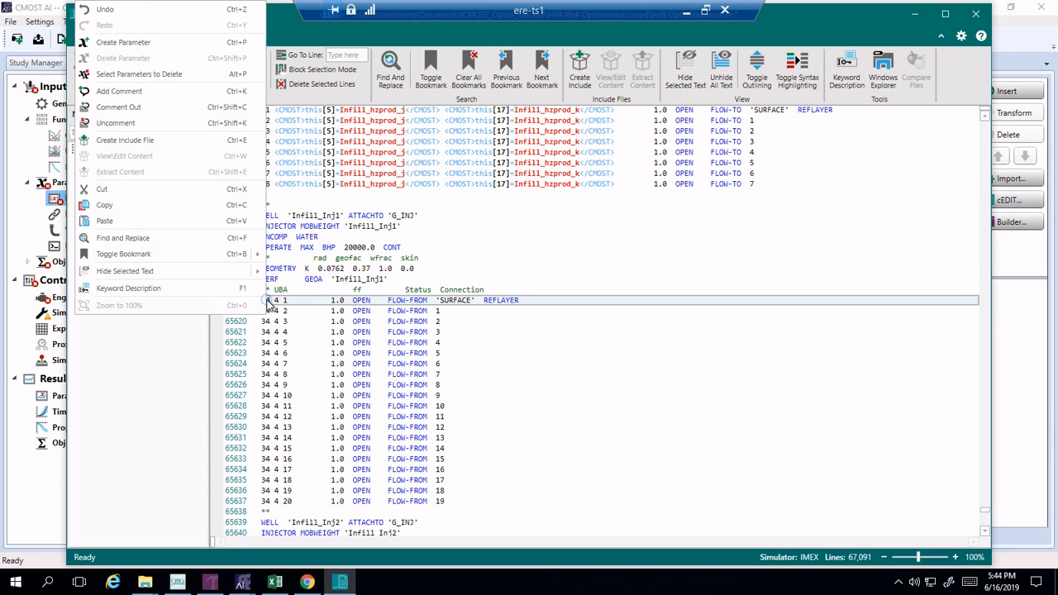
pyautogui.click(199, 44)
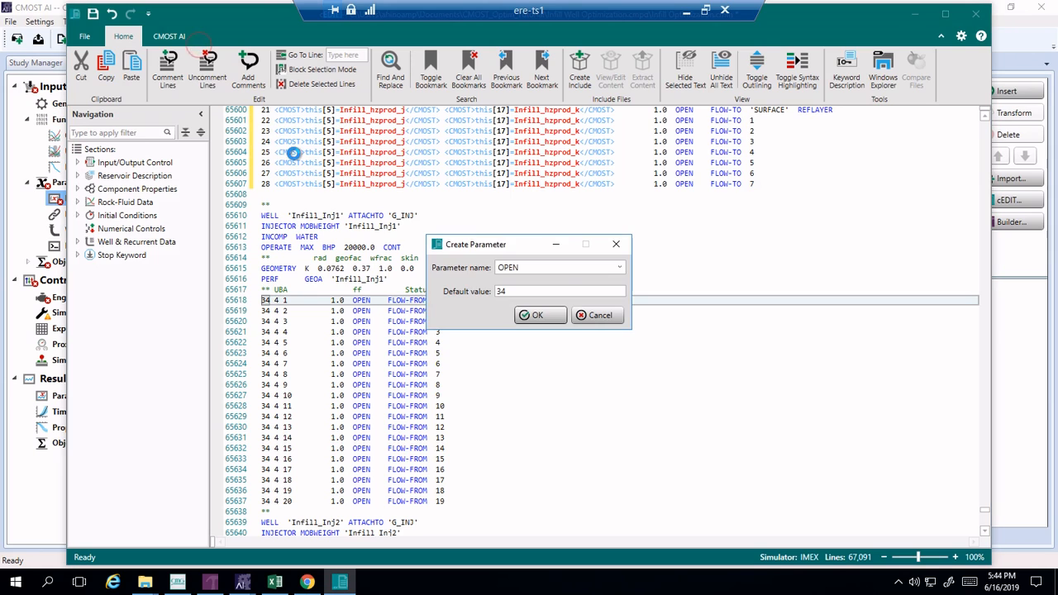
pyautogui.click(567, 269)
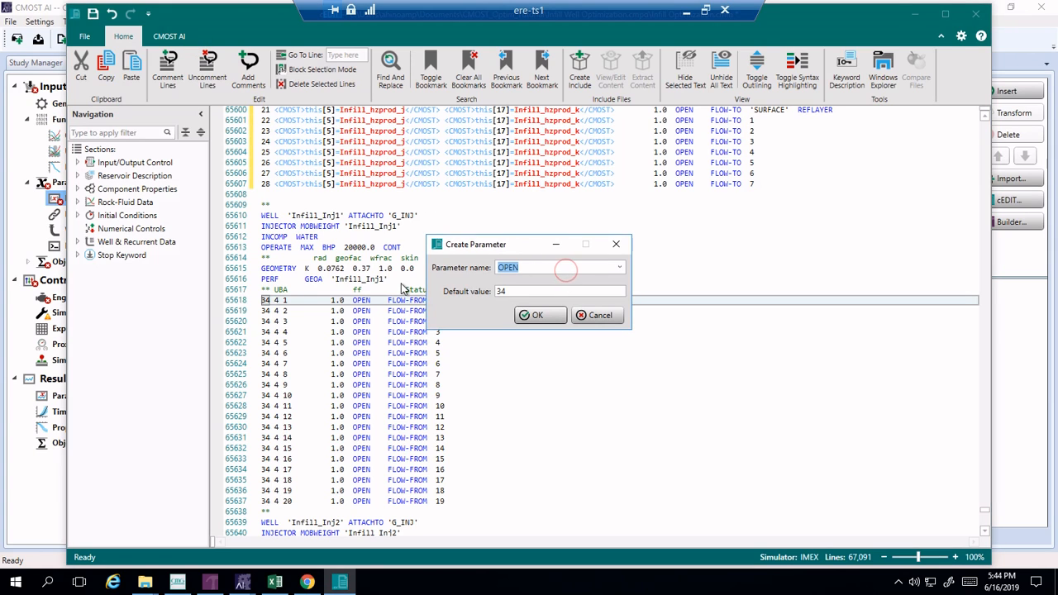
pyautogui.write('w')
pyautogui.press('BackSpace')
pyautogui.press('BackSpace')
pyautogui.write('t')
pyautogui.press('BackSpace')
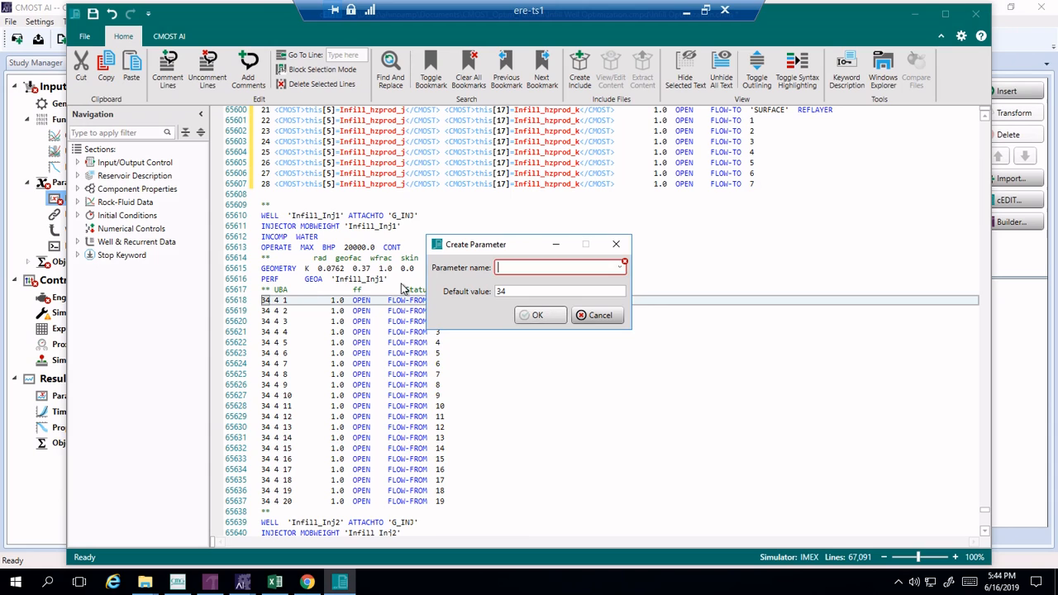
pyautogui.write('Infill_inj1_i')
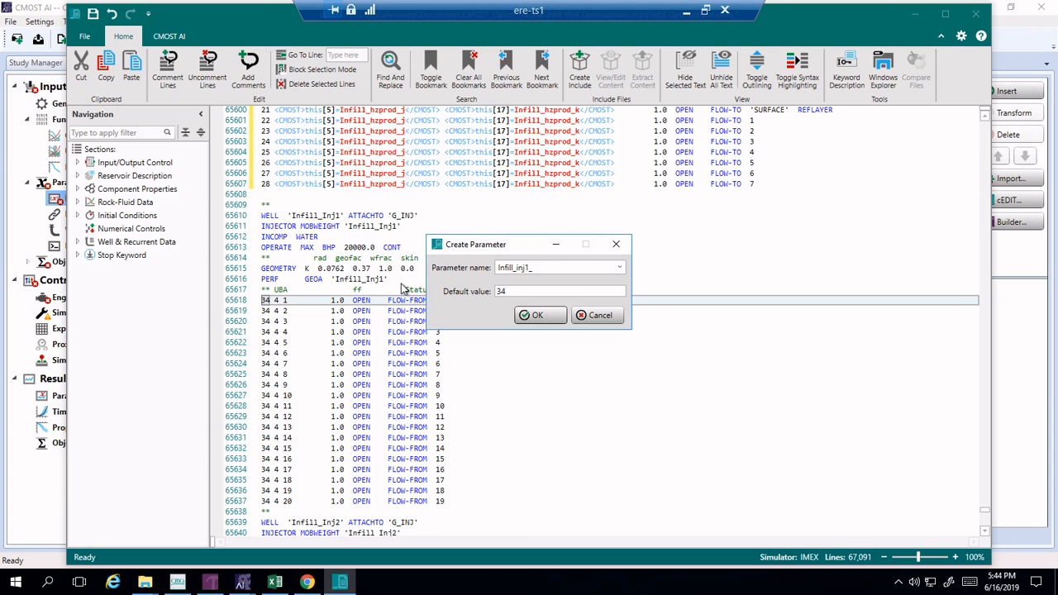
pyautogui.click(531, 315)
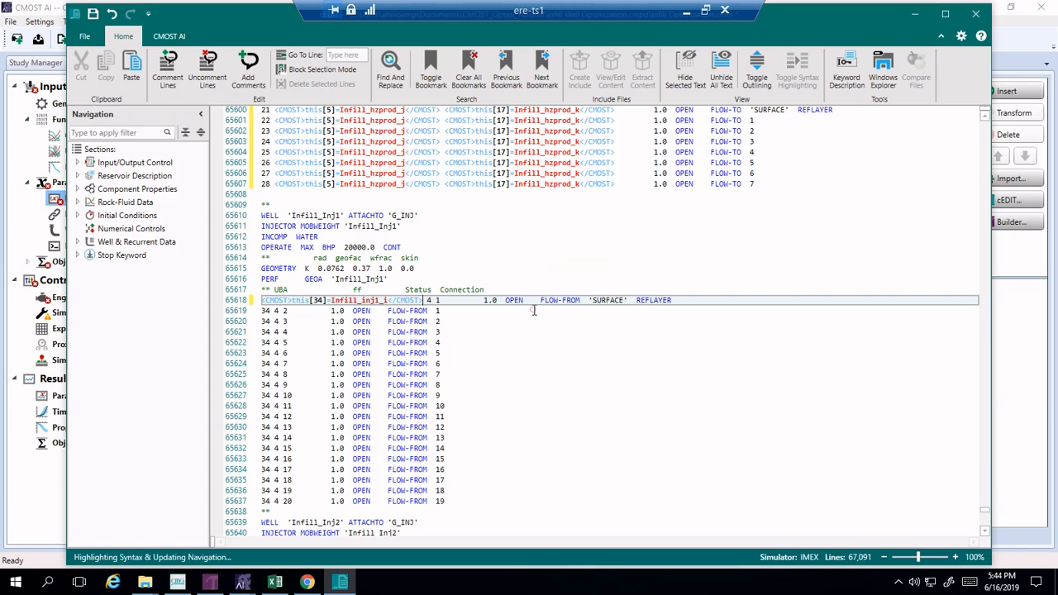
# Step: Create a parameter named Infill_inj1_j from the J index 4 in the first perforation line of well Infill_Inj1
pyautogui.rightClick(429, 300)
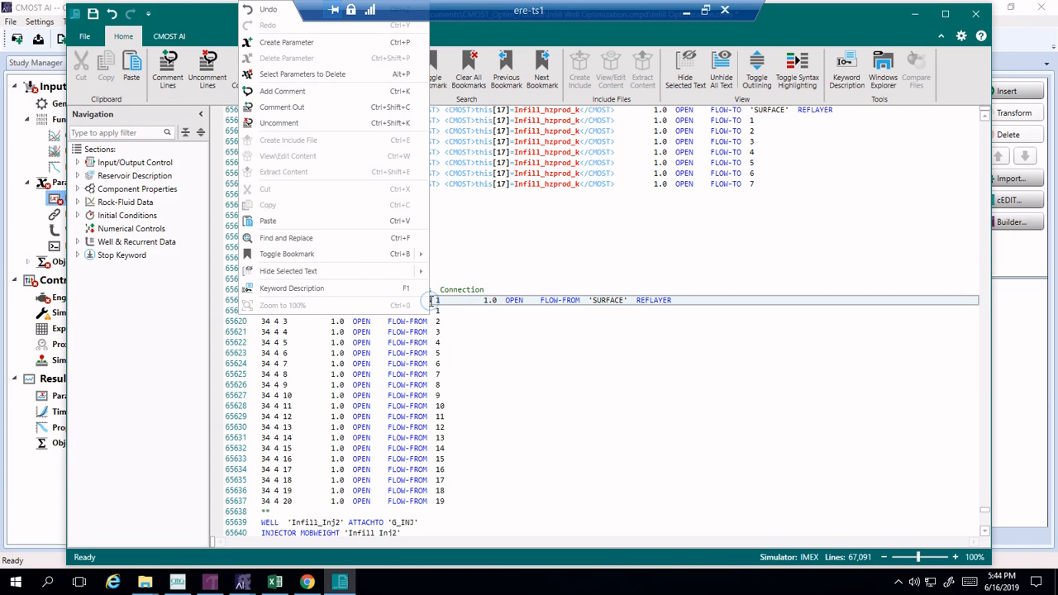
pyautogui.click(429, 301)
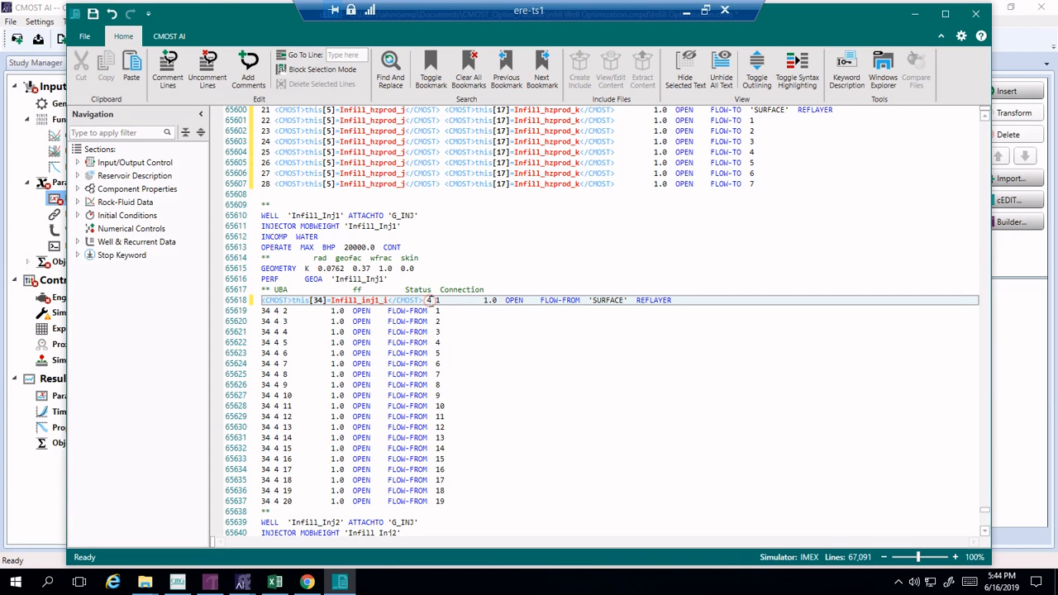
pyautogui.rightClick(429, 300)
pyautogui.click(429, 300)
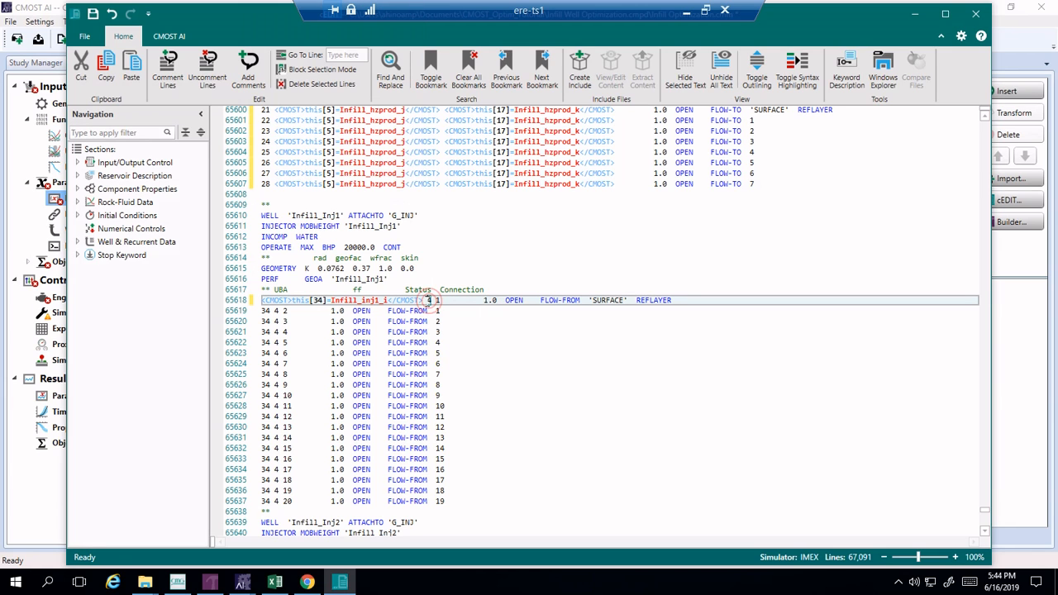
pyautogui.rightClick(429, 300)
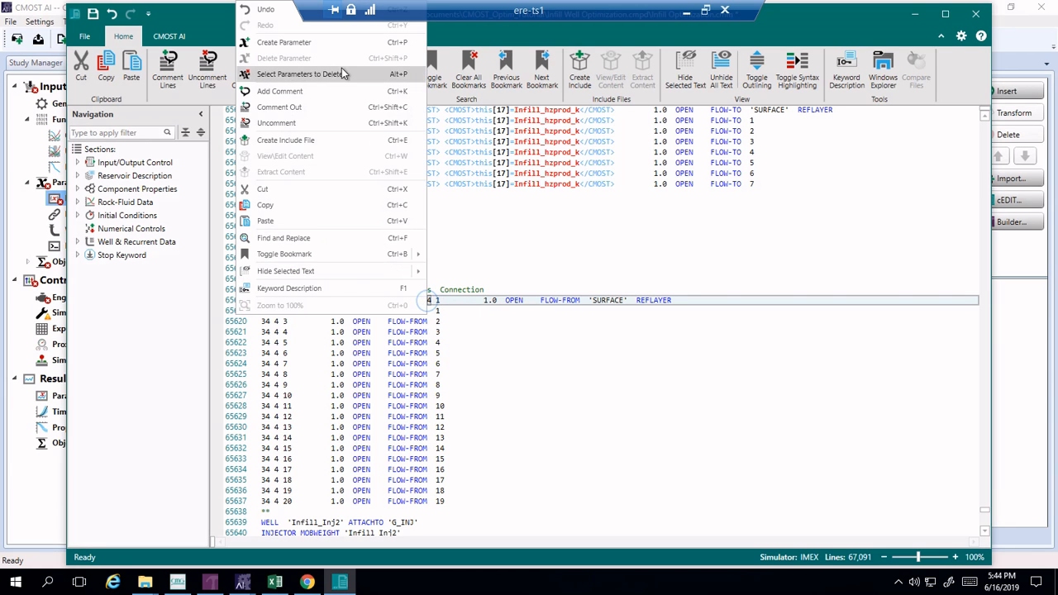
pyautogui.click(339, 44)
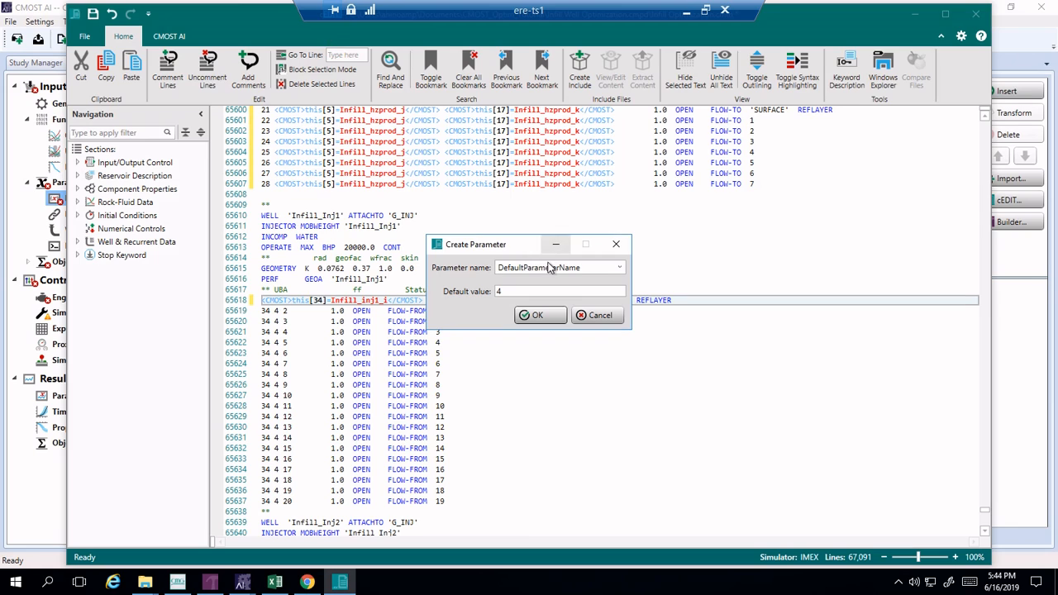
pyautogui.doubleClick(552, 269)
pyautogui.write('Infill_inj')
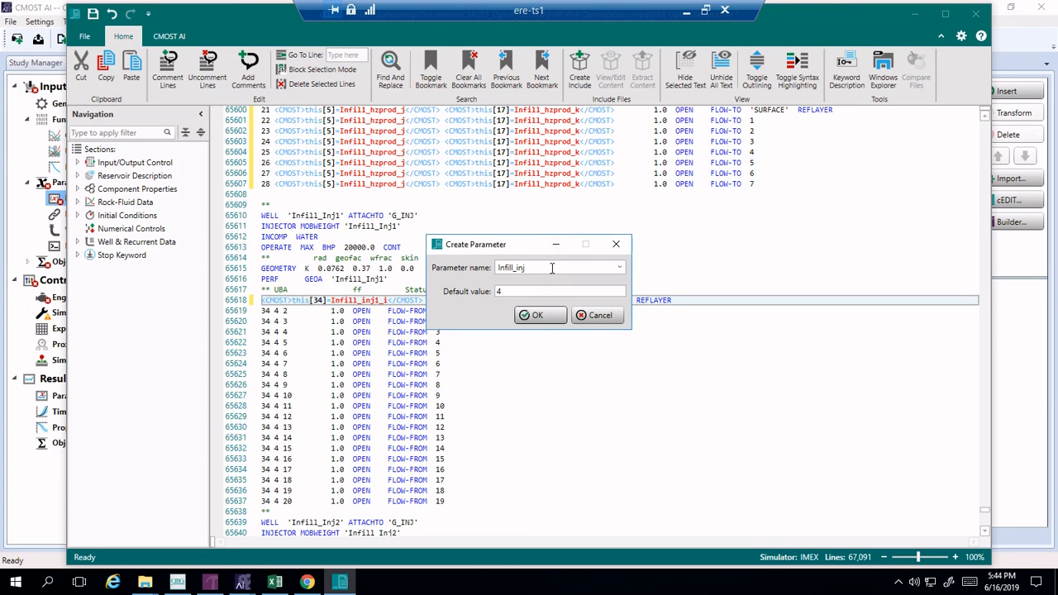
pyautogui.write('1_j')
pyautogui.press('Return')
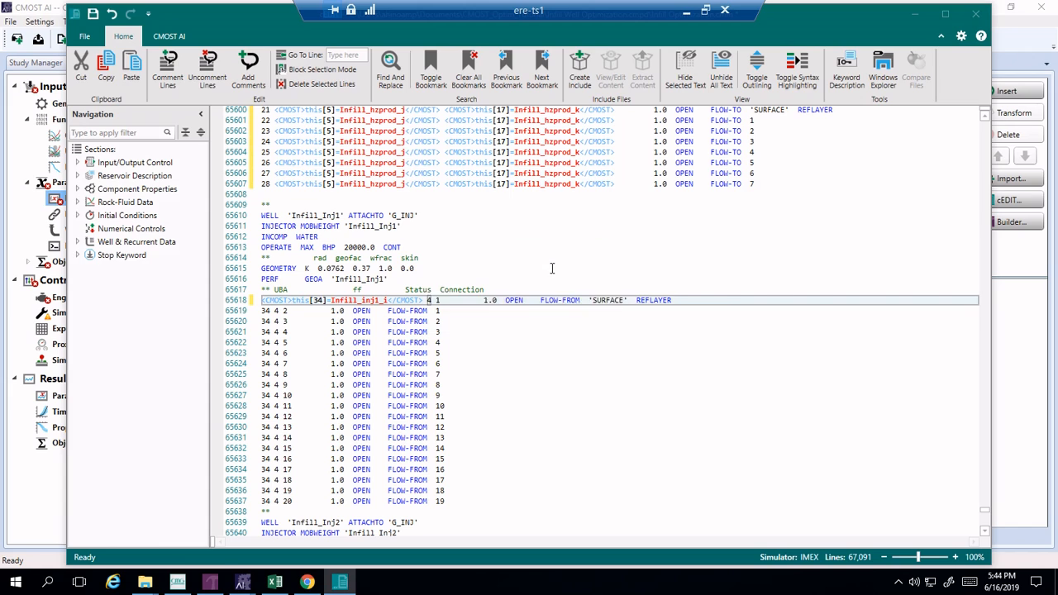
# Step: Replace 34 4 with the copied Infill_inj1_i and Infill_inj1_j expressions, one occurrence at a time, in all remaining perforation lines of well Infill_Inj1
pyautogui.moveTo(588, 300); pyautogui.dragTo(240, 302)
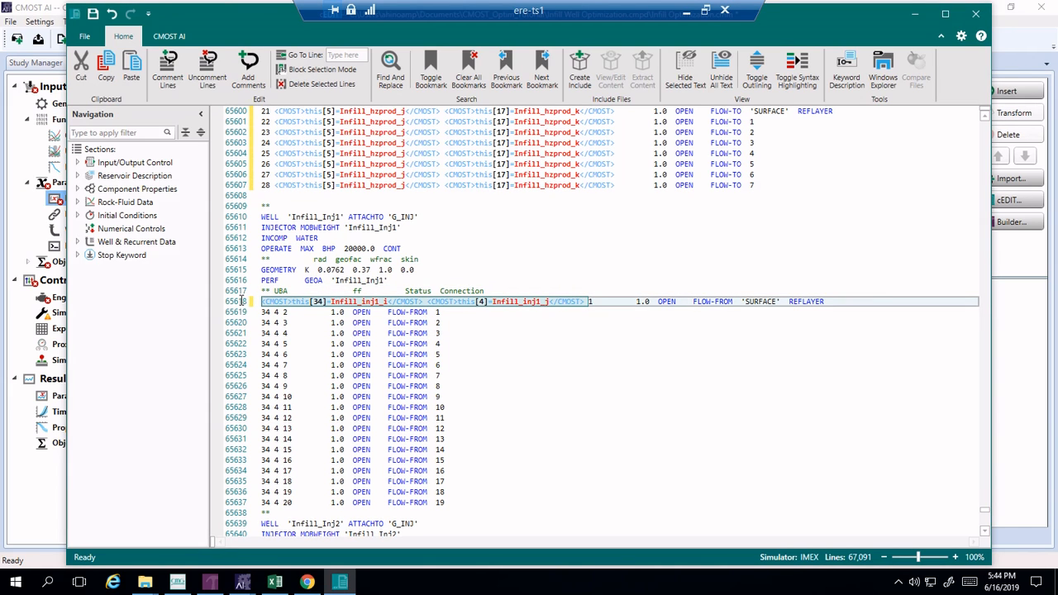
pyautogui.moveTo(584, 299); pyautogui.dragTo(235, 308)
pyautogui.hotkey('ctrl', 'c')
pyautogui.click(259, 311)
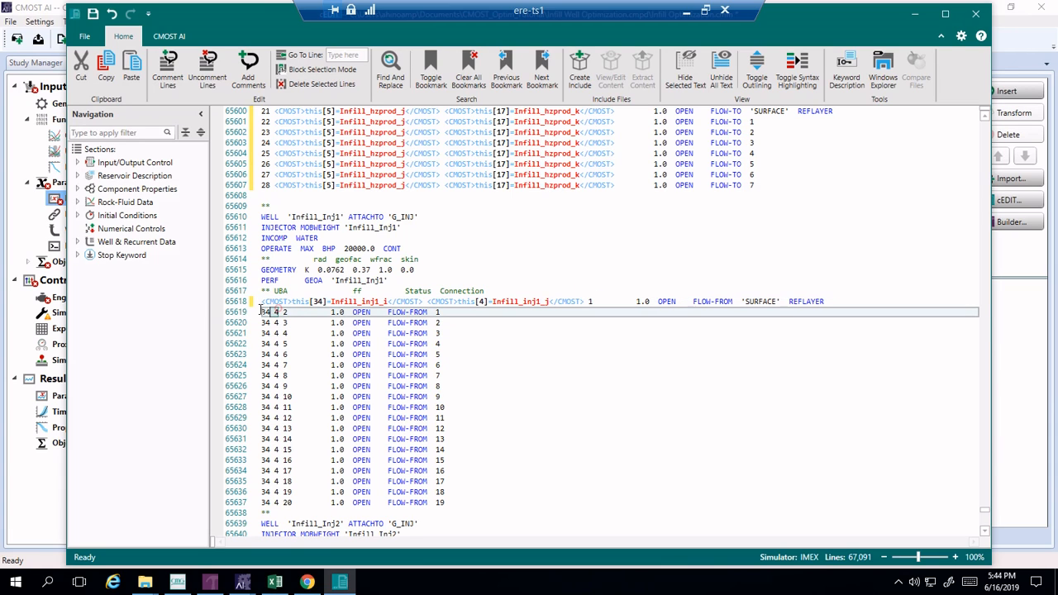
pyautogui.hotkey('ctrl', 'f')
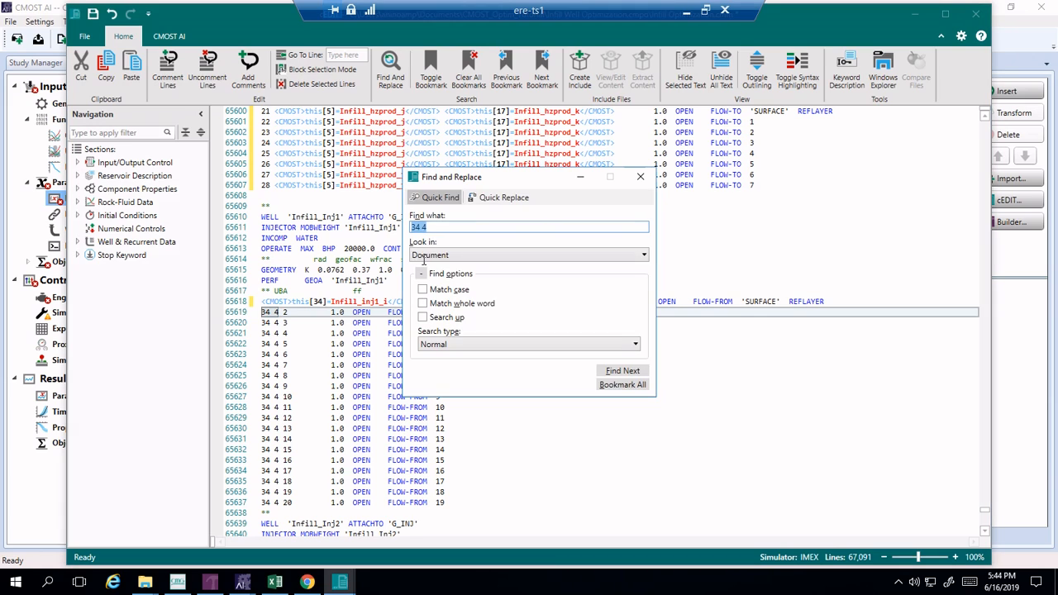
pyautogui.click(500, 198)
pyautogui.tripleClick(463, 253)
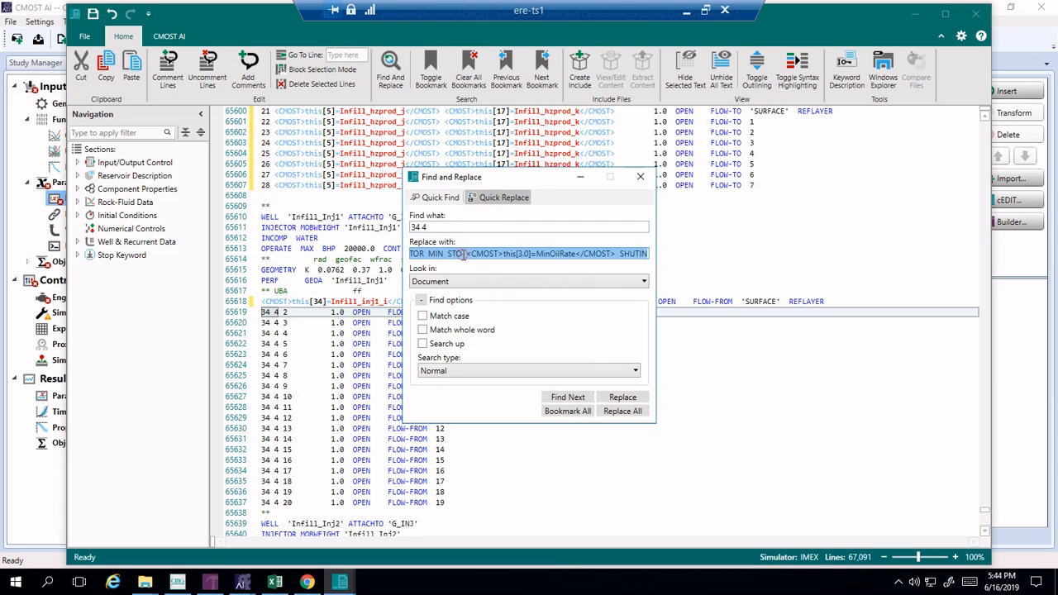
pyautogui.press('BackSpace')
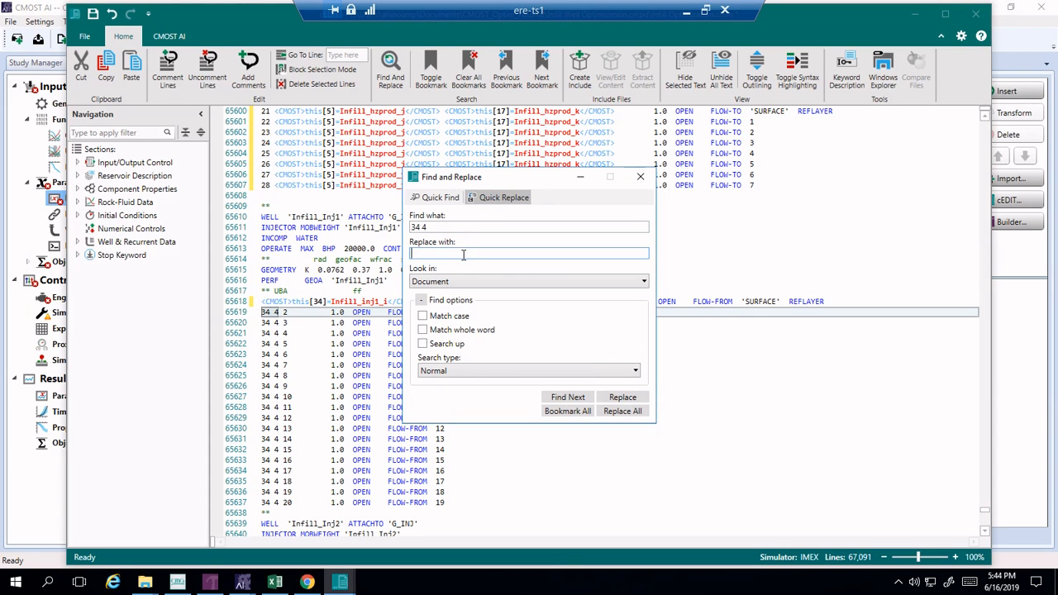
pyautogui.hotkey('ctrl', 'v')
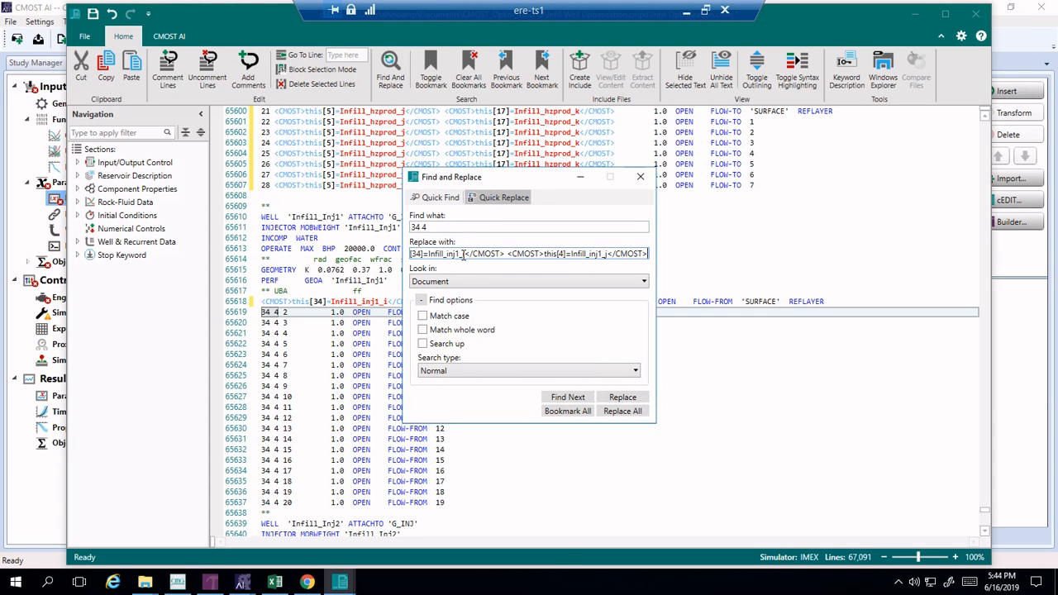
pyautogui.click(623, 397)
pyautogui.click(622, 398)
pyautogui.click(622, 398)
pyautogui.click(622, 398)
pyautogui.click(622, 398)
pyautogui.click(623, 398)
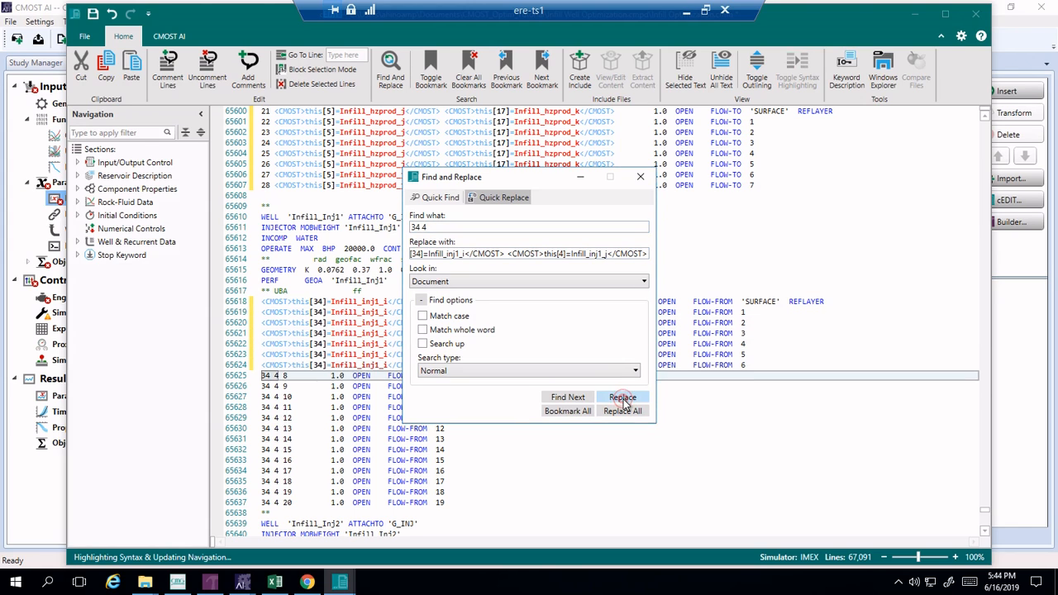
pyautogui.click(622, 398)
pyautogui.click(623, 398)
pyautogui.click(623, 398)
pyautogui.click(622, 398)
pyautogui.click(622, 398)
pyautogui.click(622, 398)
pyautogui.click(623, 398)
pyautogui.click(622, 398)
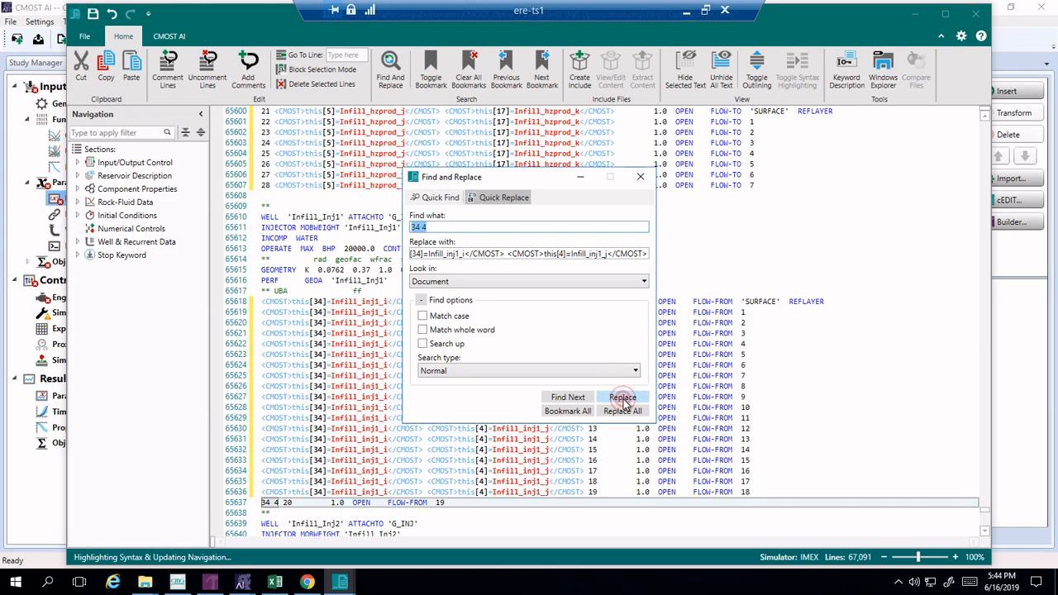
pyautogui.click(622, 398)
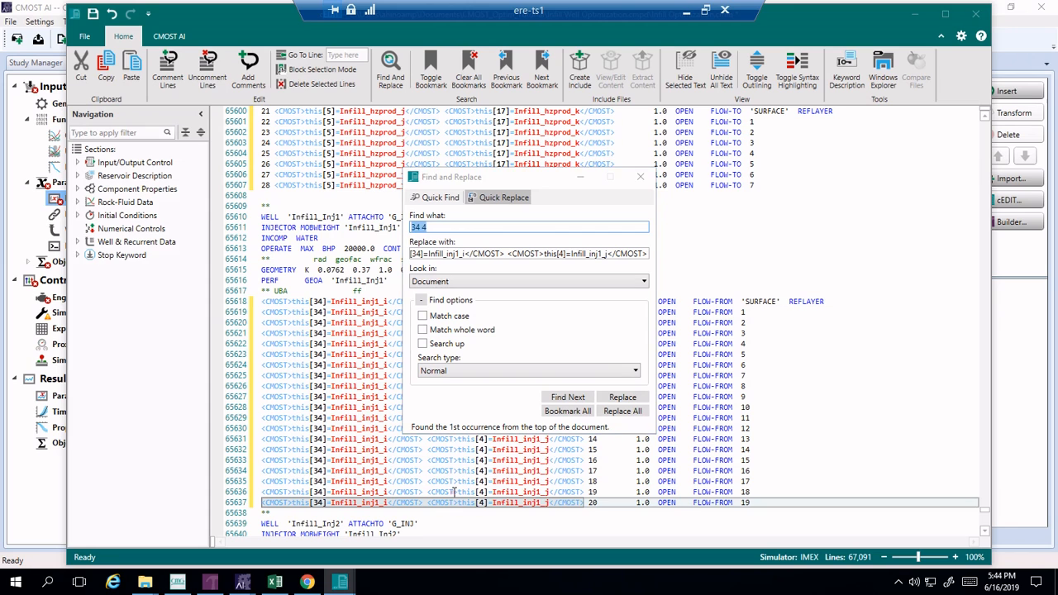
pyautogui.scroll(-10, 454, 493)
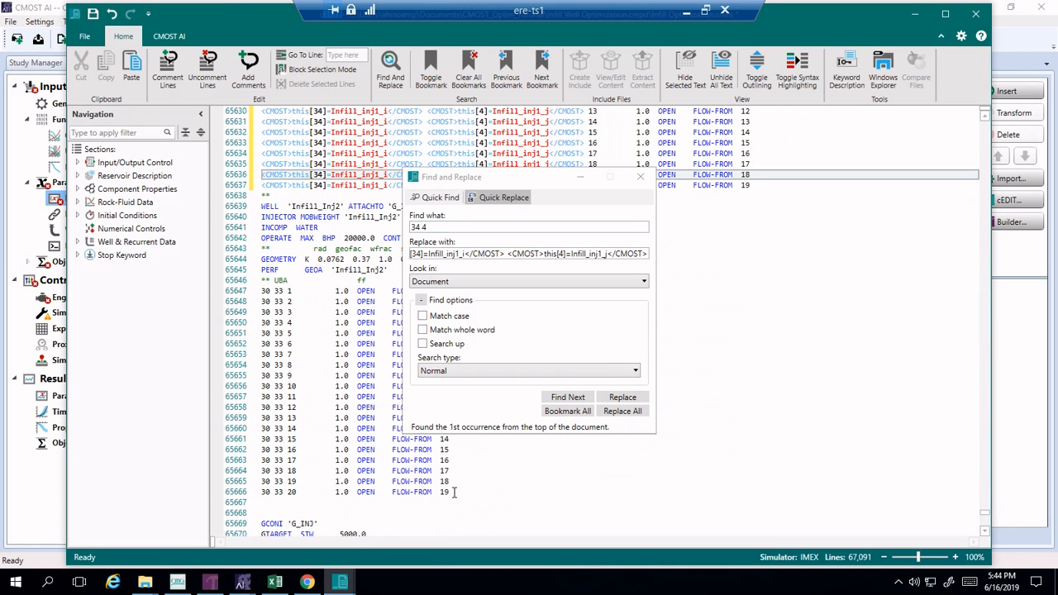
pyautogui.click(640, 177)
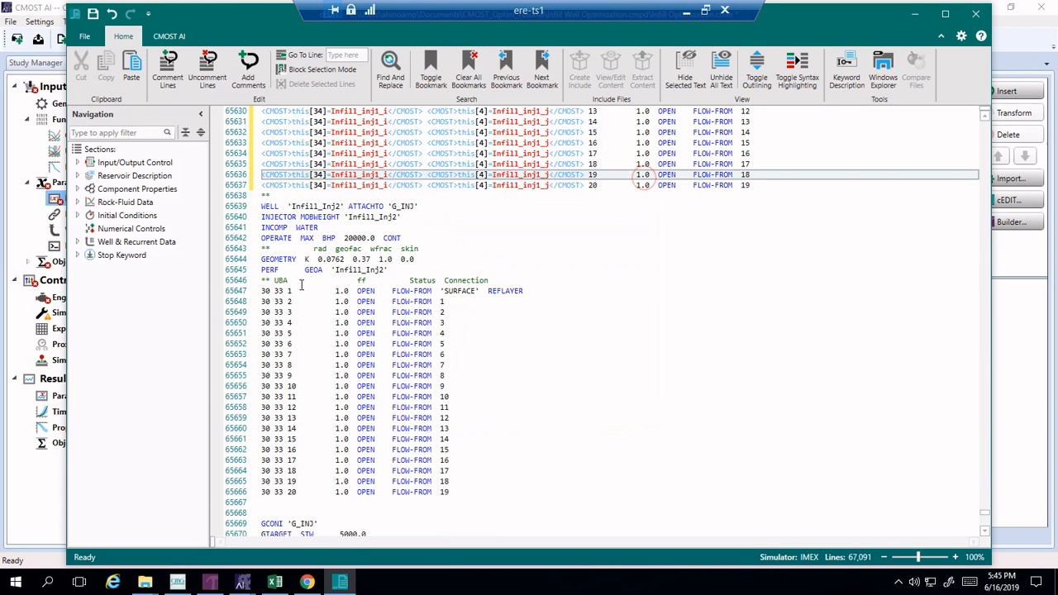
# Step: Paste the copied expressions over 30 33 in Infill_Inj2's first perforation line, renaming the parameters Infill_inj2_i and Infill_inj2_j
pyautogui.moveTo(263, 291); pyautogui.dragTo(284, 291)
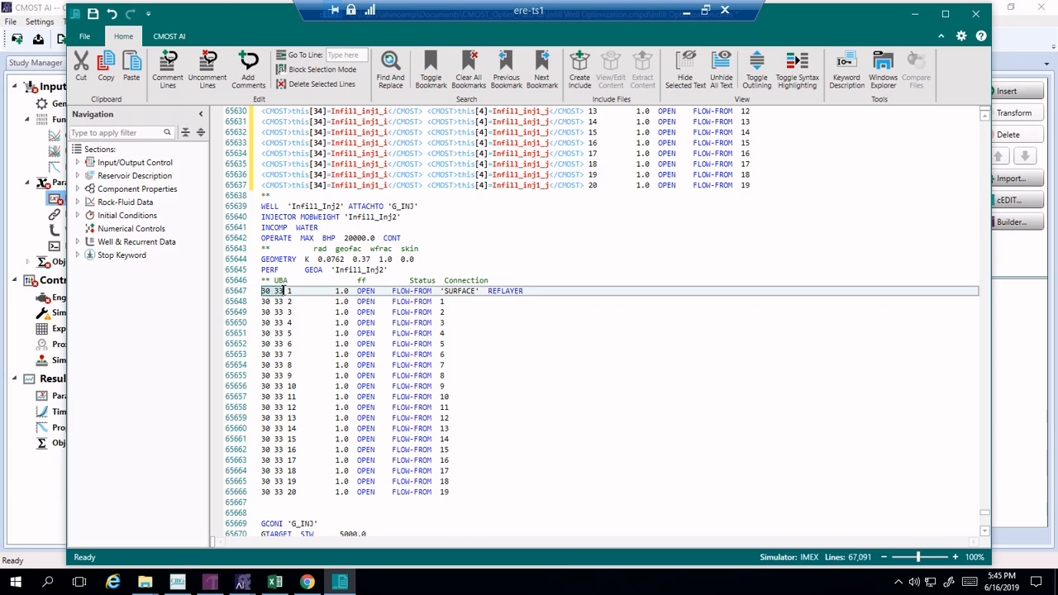
pyautogui.hotkey('ctrl', 'v')
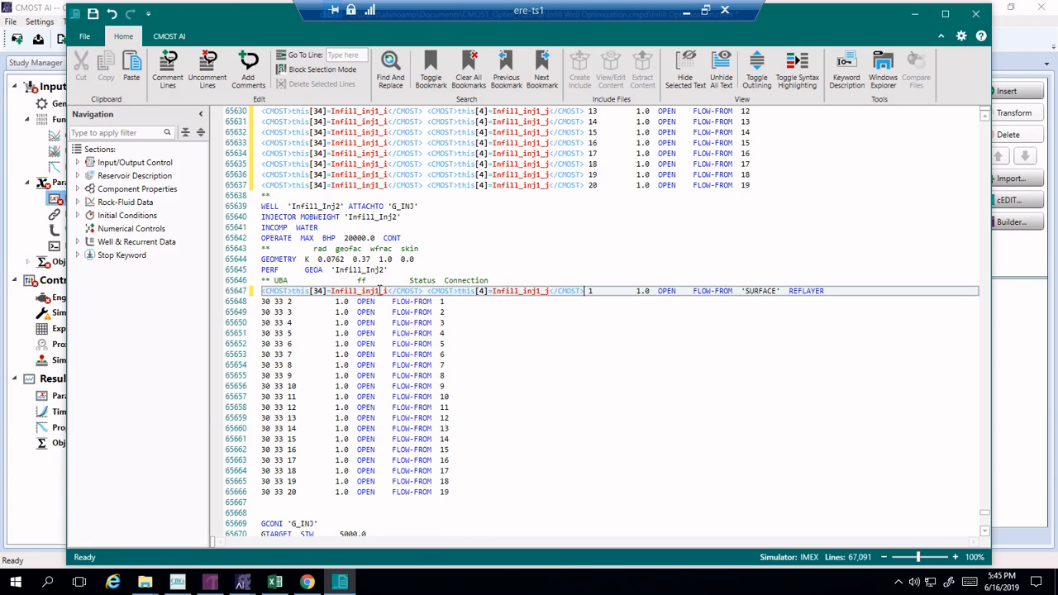
pyautogui.click(379, 291)
pyautogui.press('BackSpace')
pyautogui.write('2')
pyautogui.hotkey('shift', 'Left')
pyautogui.write('2')
# Step: Set the default values in Infill_Inj2's first perforation line to 30 for Infill_inj2_i and 33 for Infill_inj2_j
pyautogui.doubleClick(318, 291)
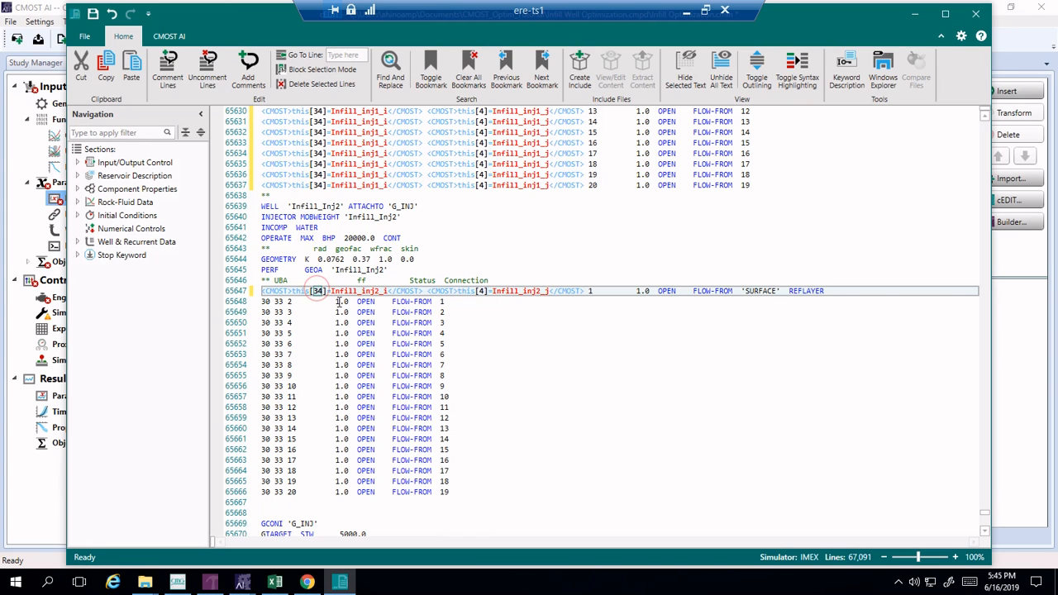
pyautogui.write('30')
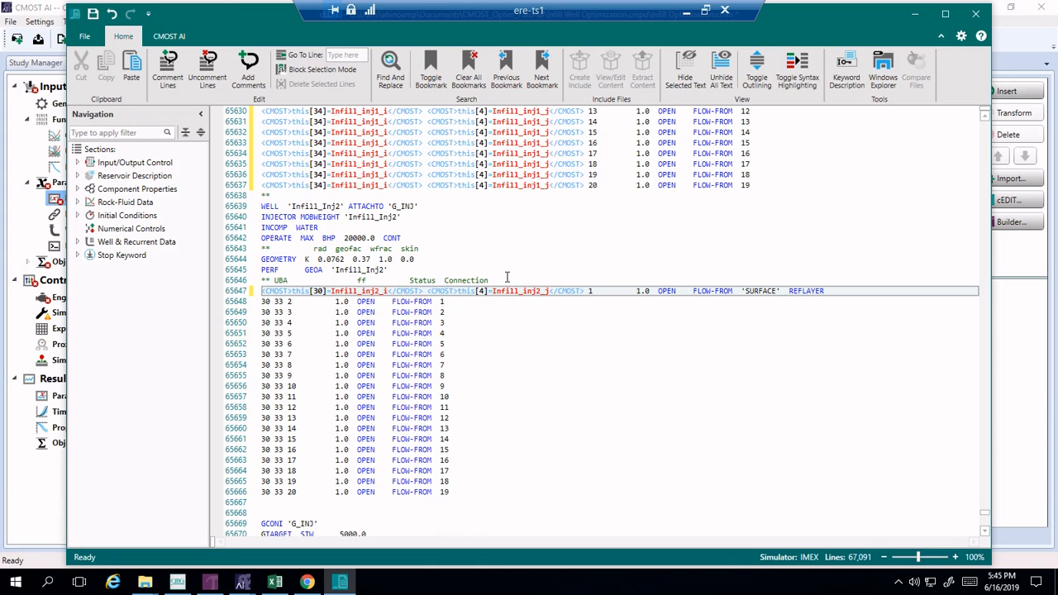
pyautogui.doubleClick(482, 291)
pyautogui.click(485, 291)
pyautogui.doubleClick(482, 291)
pyautogui.write('33')
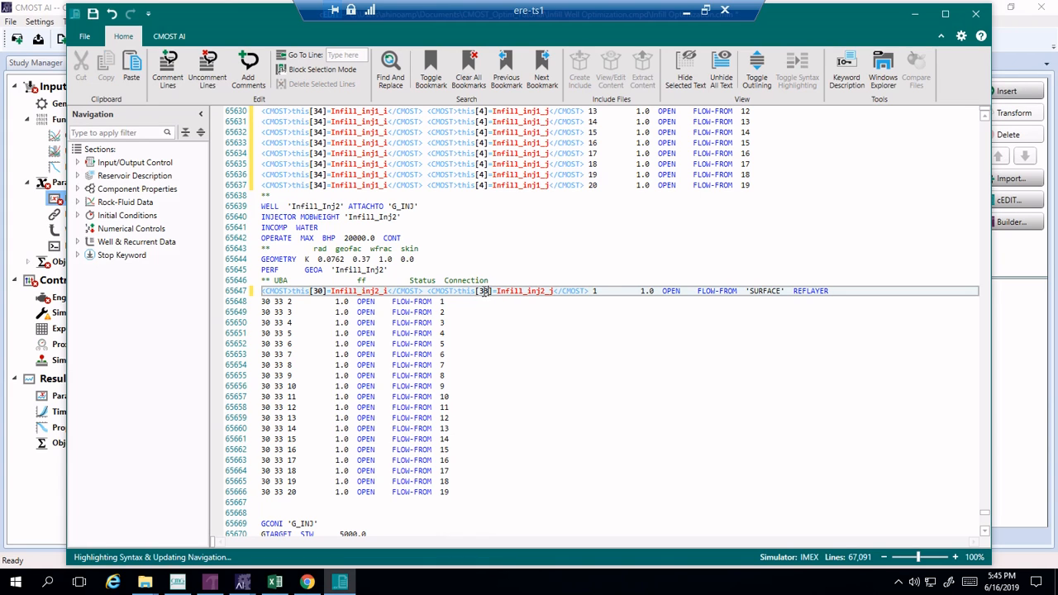
# Step: Replace 30 33 with the copied Infill_inj2_i and Infill_inj2_j expressions, one occurrence at a time, in all remaining perforation lines of well Infill_Inj2
pyautogui.moveTo(262, 291); pyautogui.dragTo(553, 291)
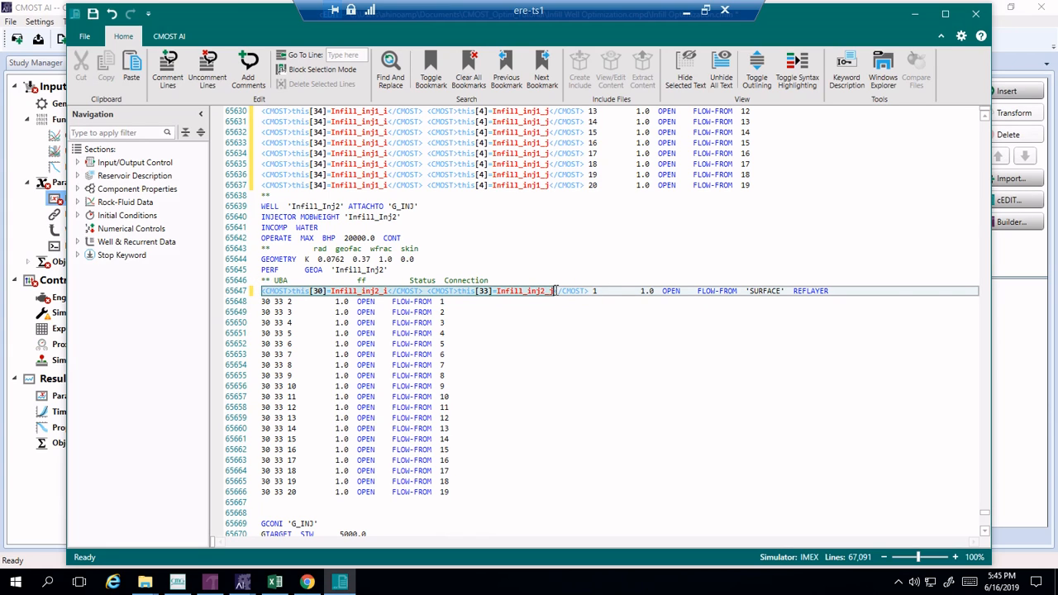
pyautogui.moveTo(558, 291); pyautogui.dragTo(588, 290)
pyautogui.hotkey('ctrl', 'c')
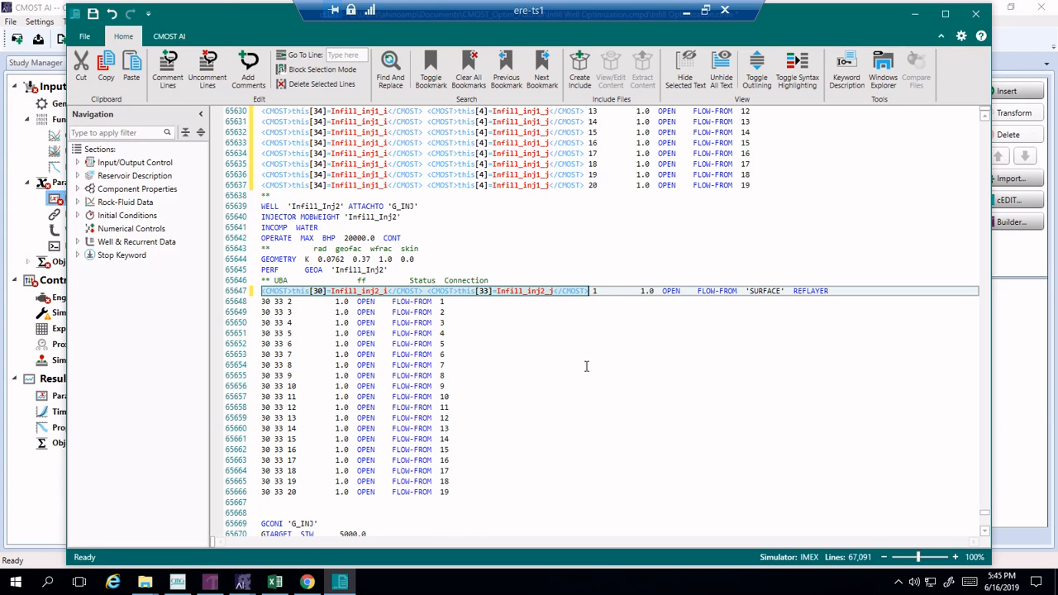
pyautogui.click(506, 332)
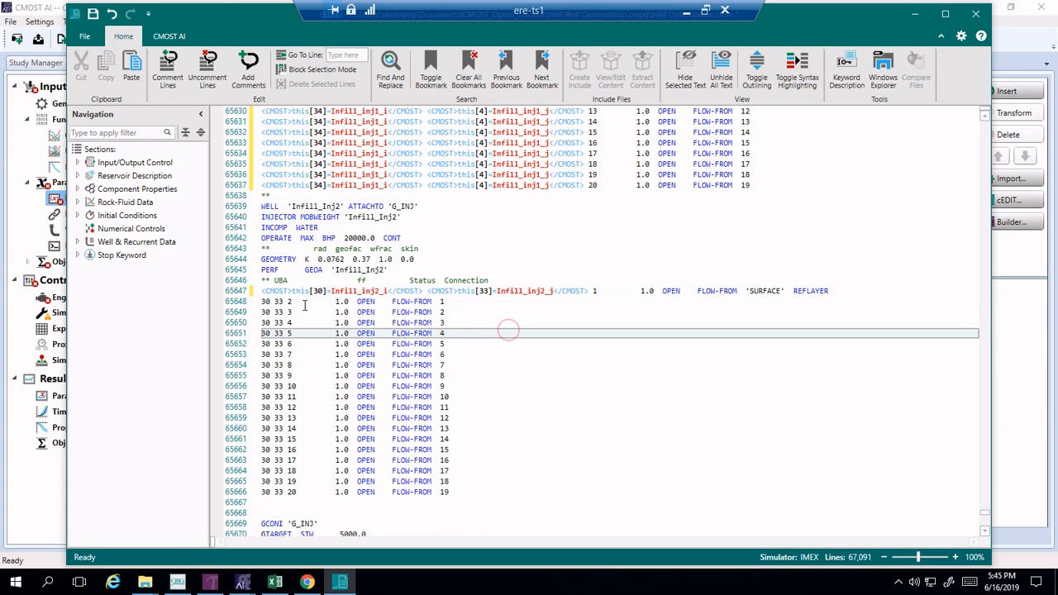
pyautogui.click(265, 300)
pyautogui.moveTo(264, 301); pyautogui.dragTo(284, 301)
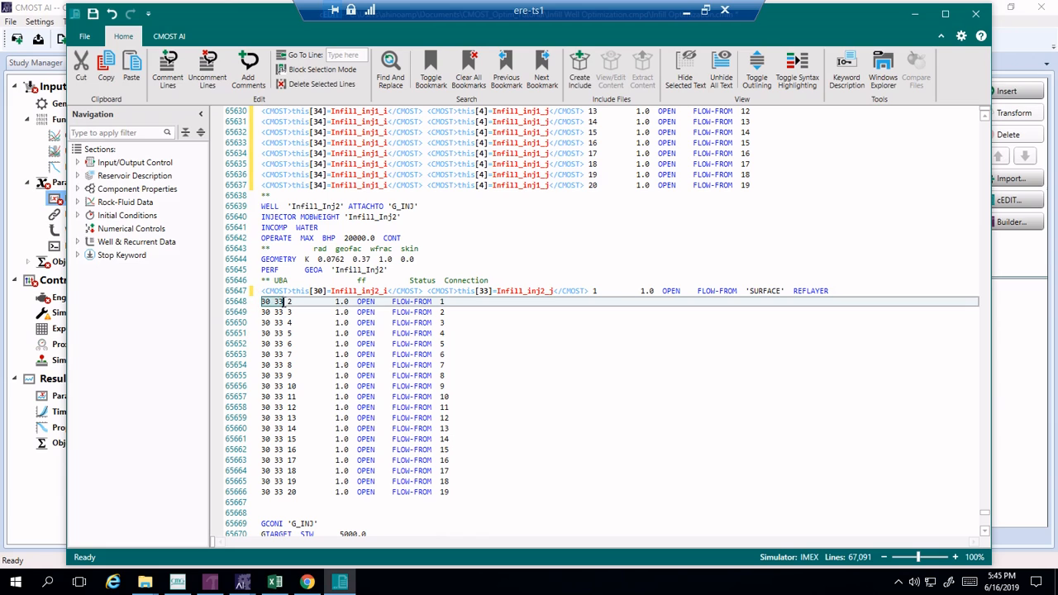
pyautogui.hotkey('ctrl', 'h')
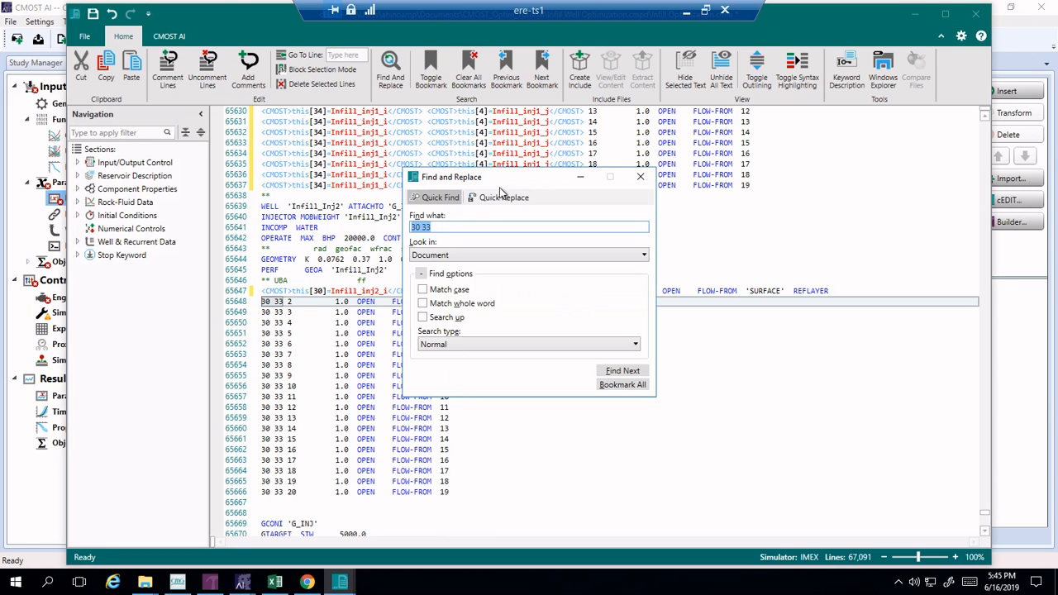
pyautogui.tripleClick(450, 254)
pyautogui.press('BackSpace')
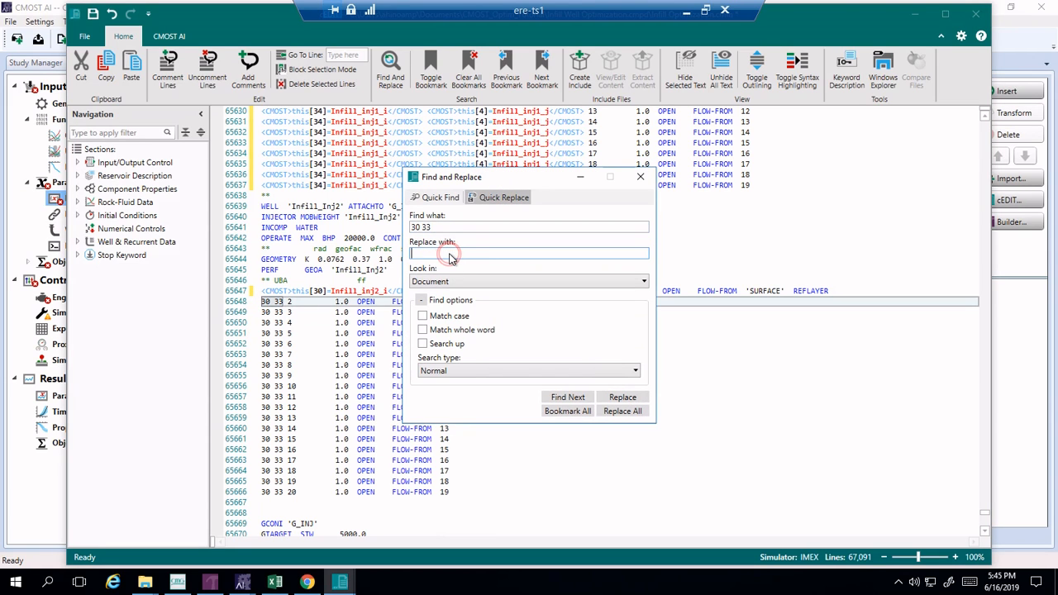
pyautogui.hotkey('ctrl', 'v')
pyautogui.click(626, 398)
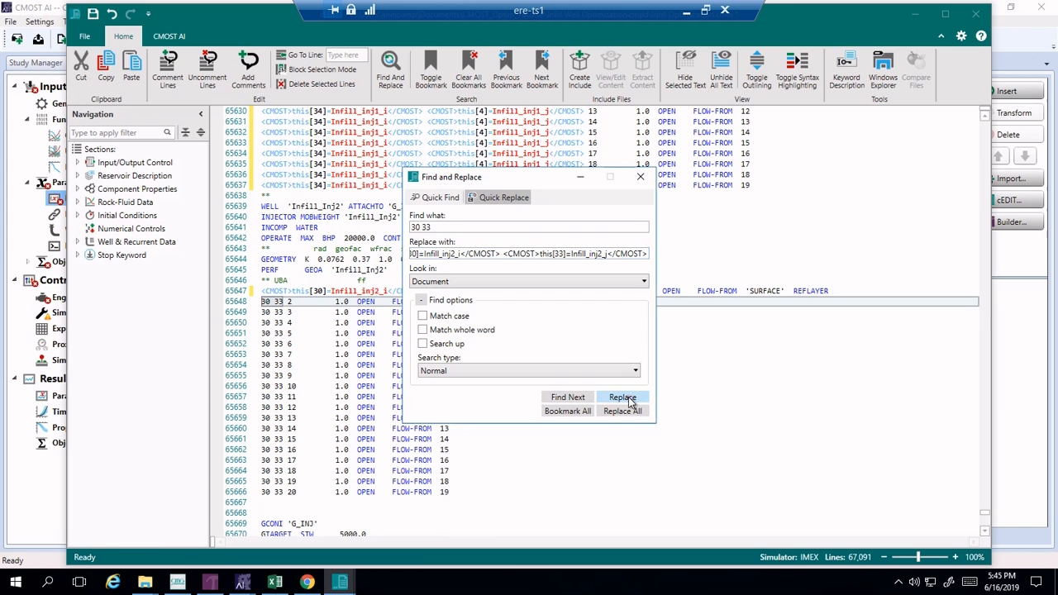
pyautogui.doubleClick(626, 398)
pyautogui.tripleClick(626, 398)
pyautogui.tripleClick(626, 397)
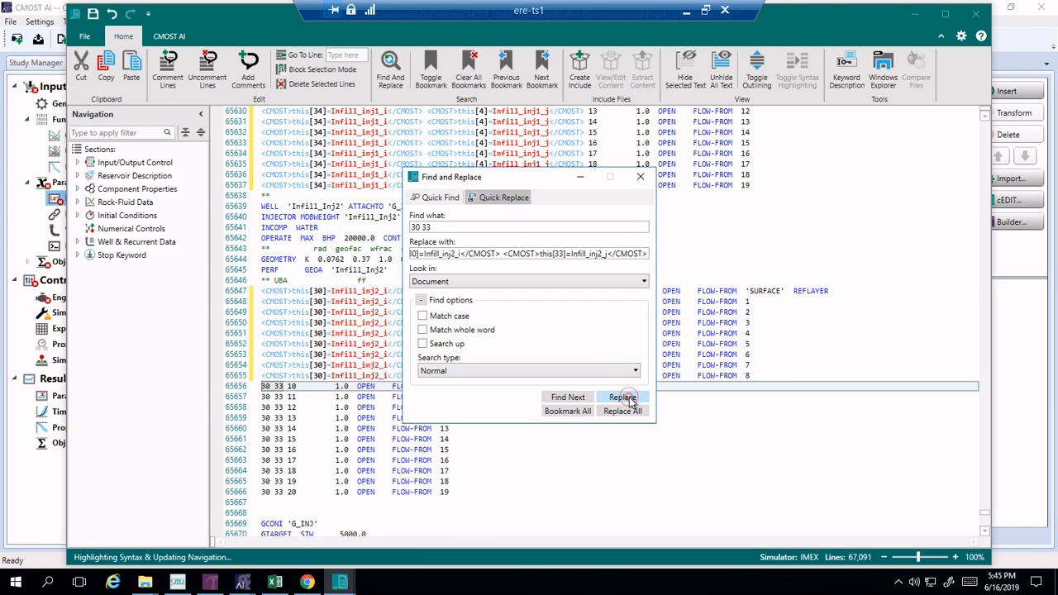
pyautogui.doubleClick(626, 397)
pyautogui.tripleClick(626, 398)
pyautogui.doubleClick(626, 397)
pyautogui.click(626, 397)
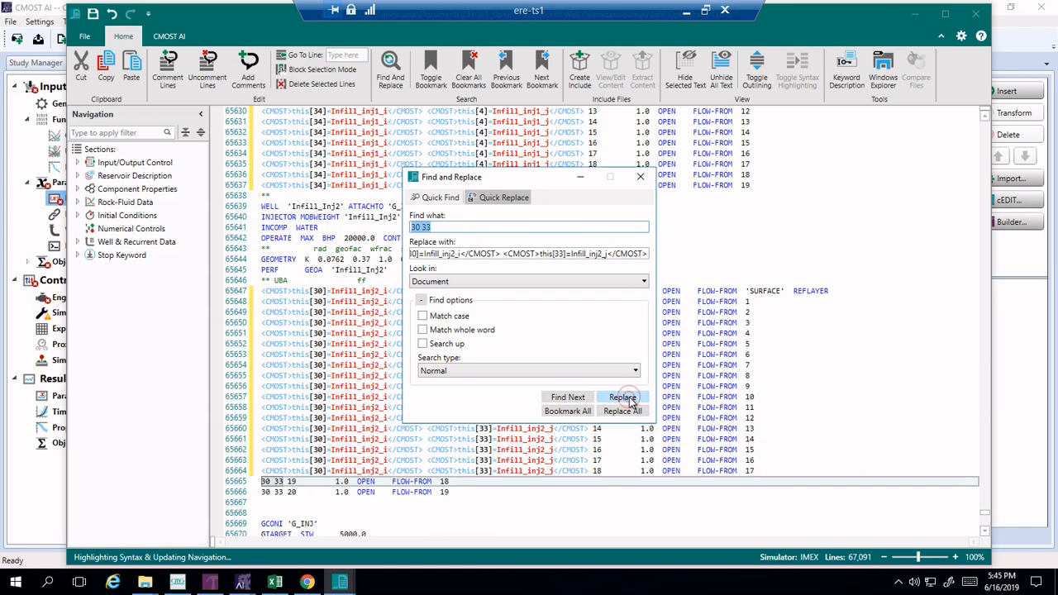
pyautogui.click(626, 398)
pyautogui.click(626, 398)
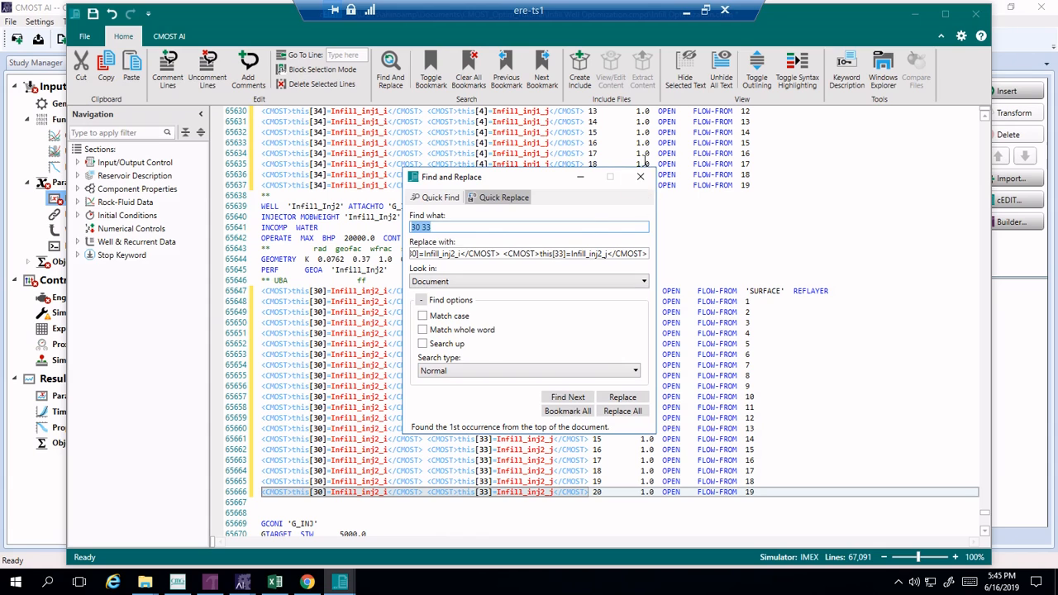
pyautogui.click(640, 177)
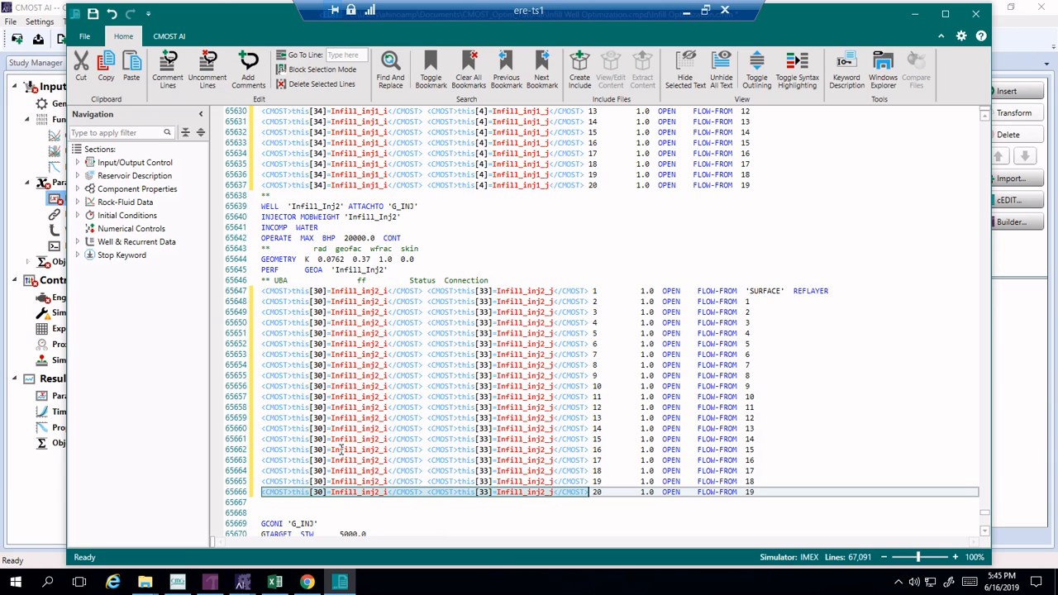
# Step: Create a parameter named GroupInjRate from the GTARGET STW value 5000.0 of group G_INJ
pyautogui.click(361, 492)
pyautogui.scroll(-4, 361, 414)
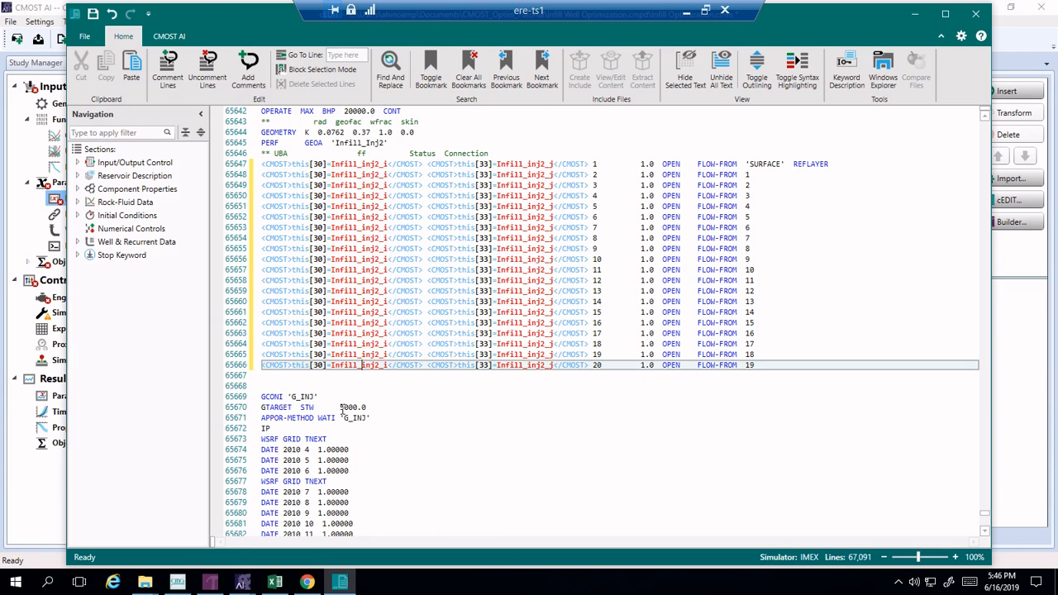
pyautogui.doubleClick(339, 406)
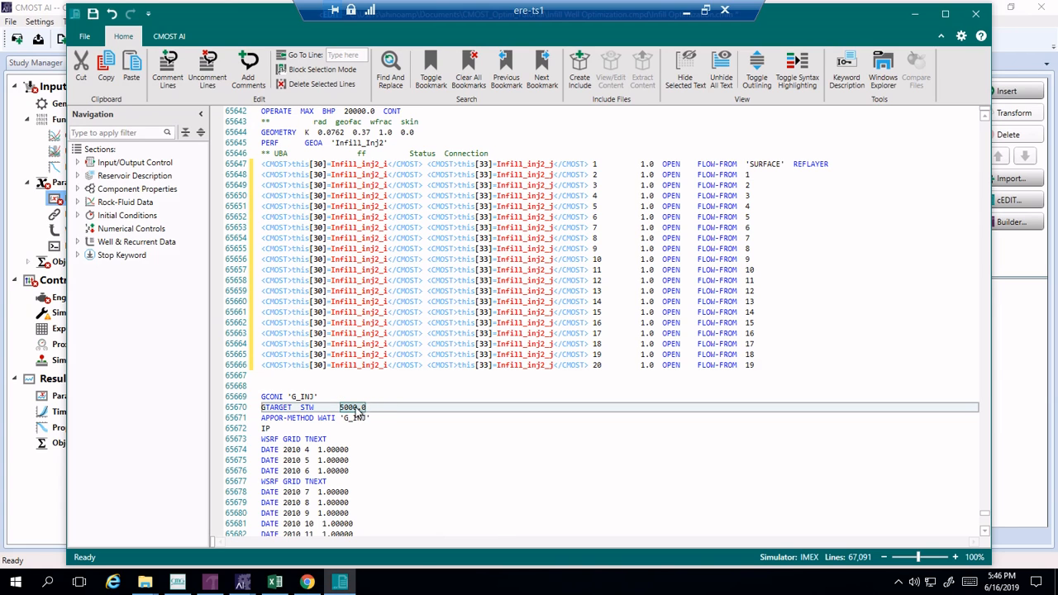
pyautogui.rightClick(356, 409)
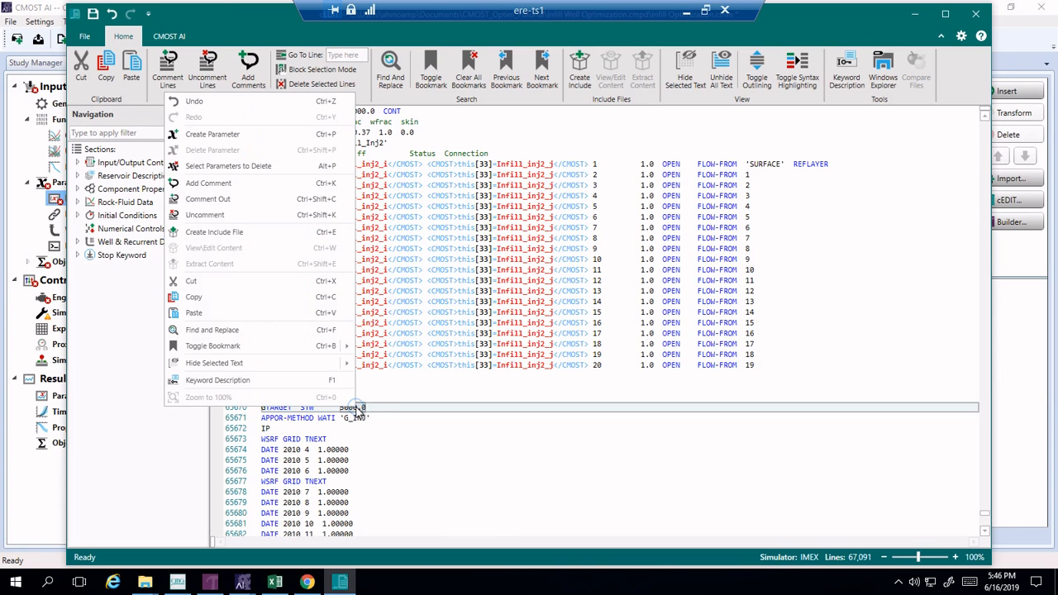
pyautogui.click(306, 136)
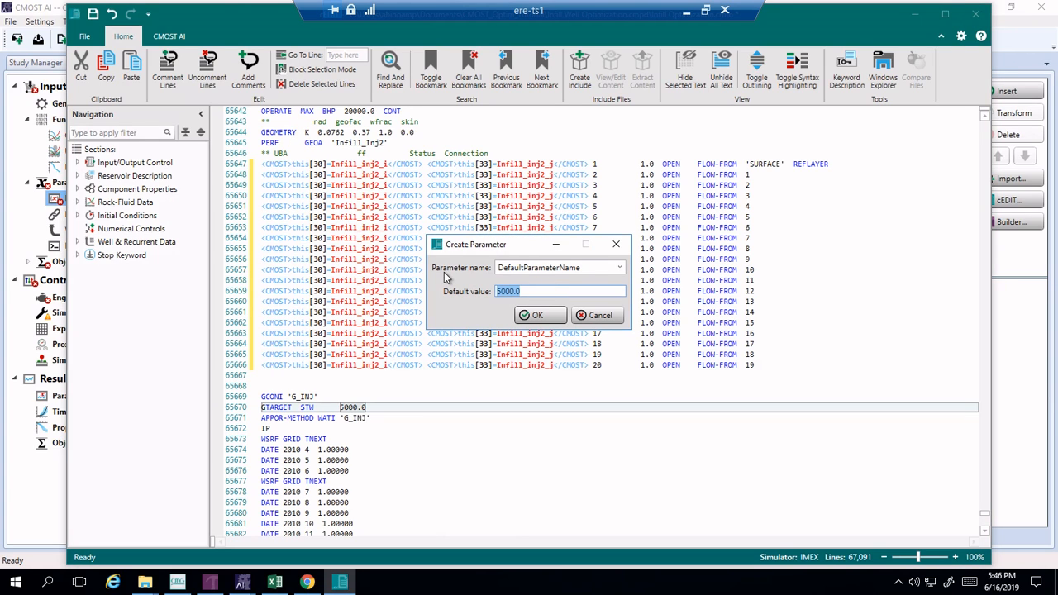
pyautogui.doubleClick(549, 267)
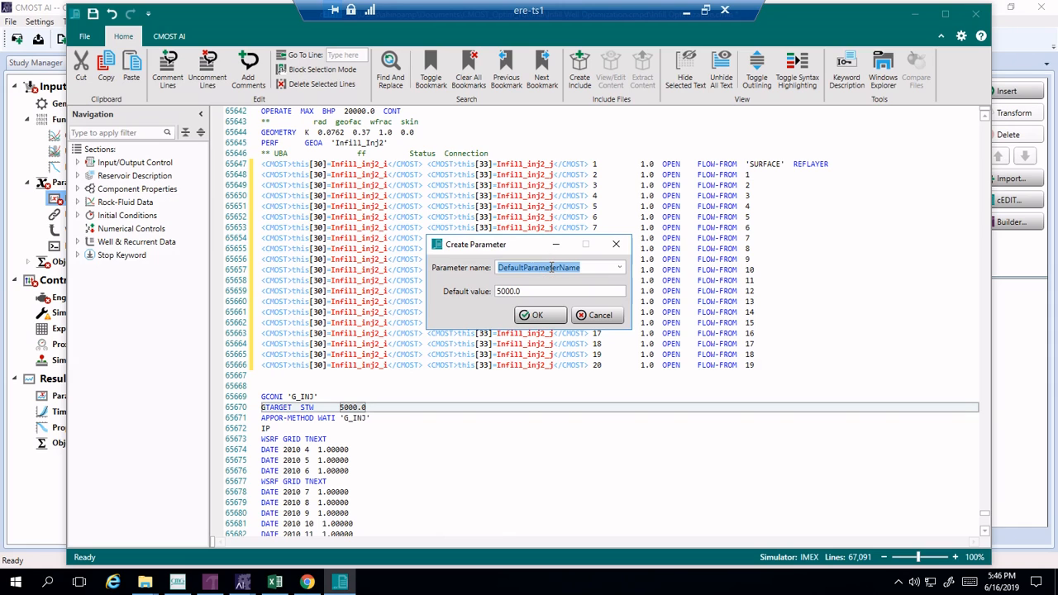
pyautogui.write('GroupInjRate')
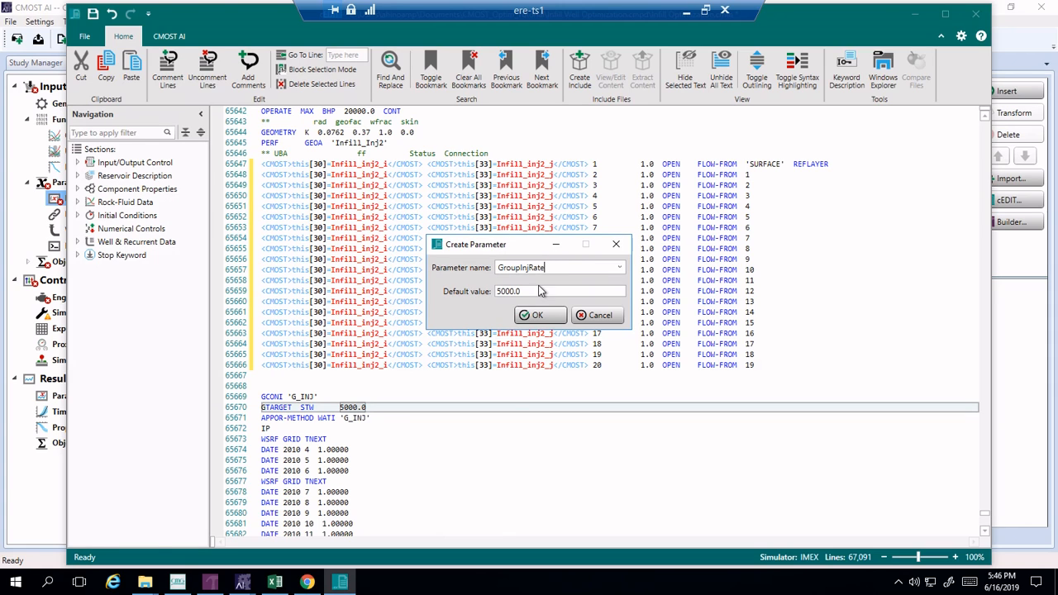
pyautogui.click(533, 315)
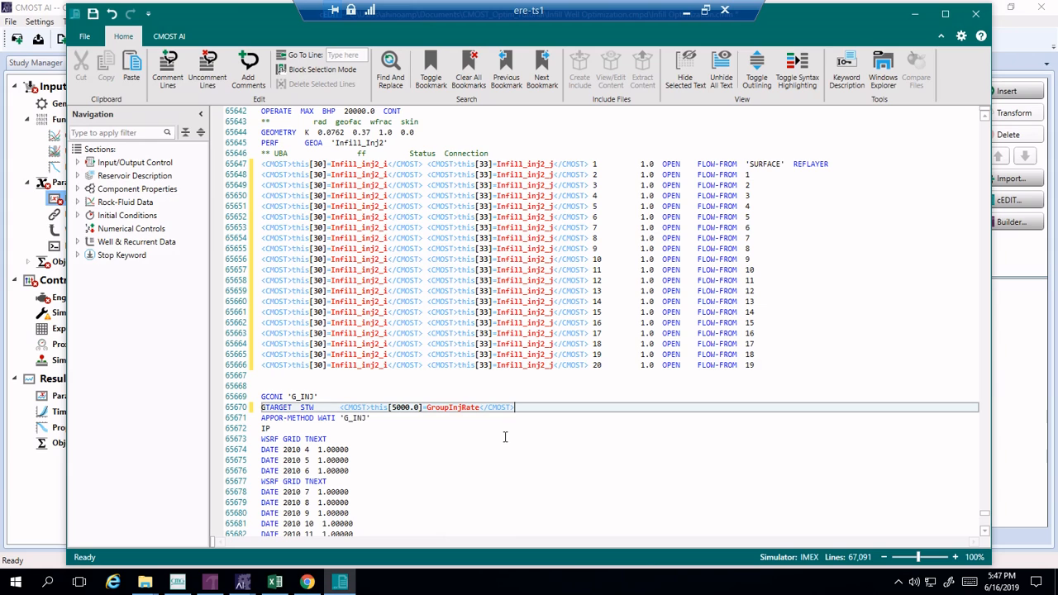
# Step: Save and close the parameterized dataset, and import its parameters into the Infill Optimization study
pyautogui.click(92, 13)
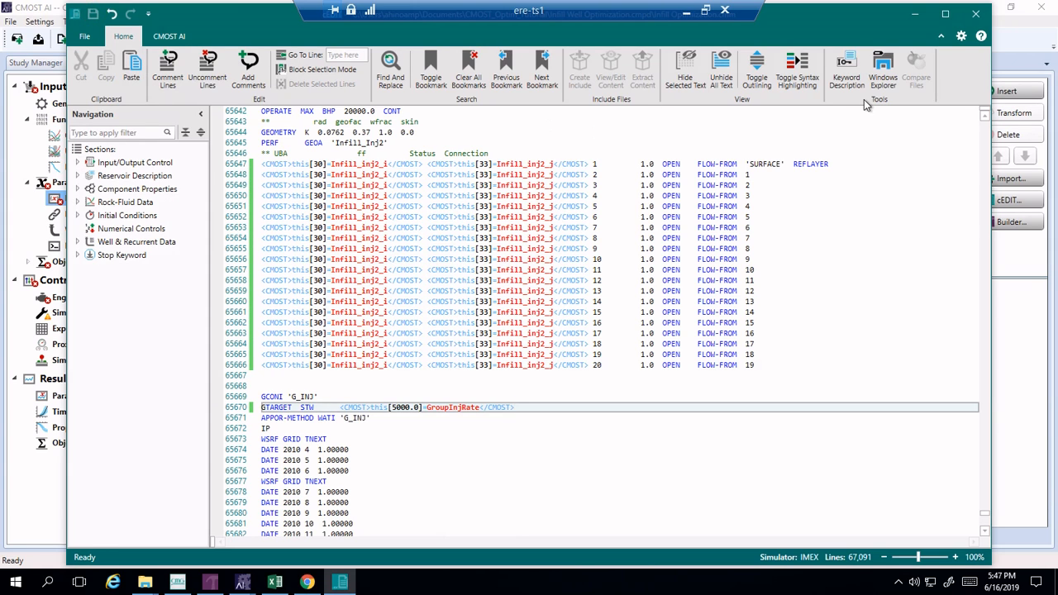
pyautogui.click(974, 12)
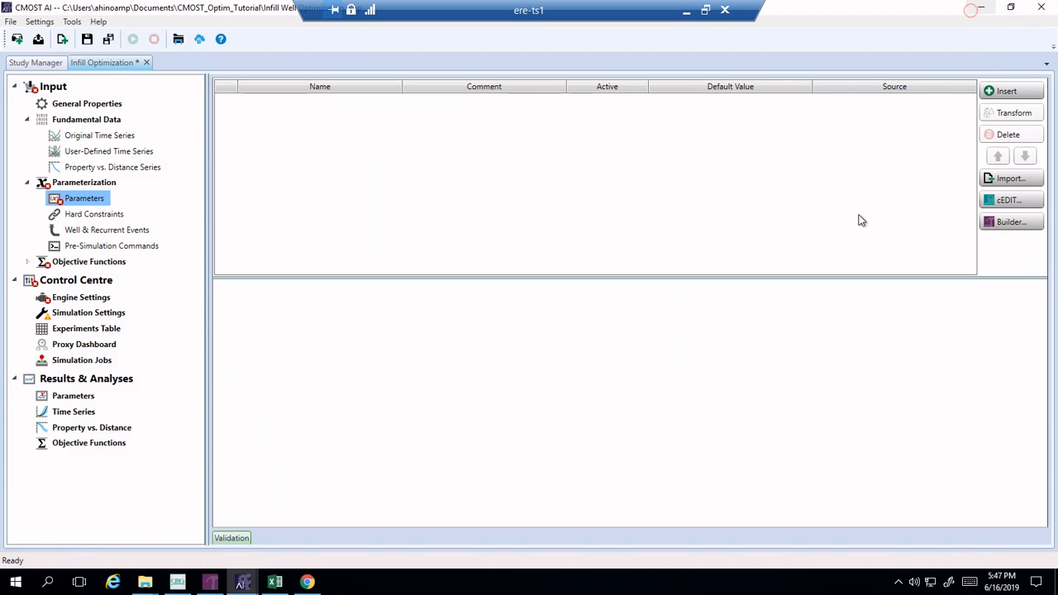
pyautogui.click(999, 181)
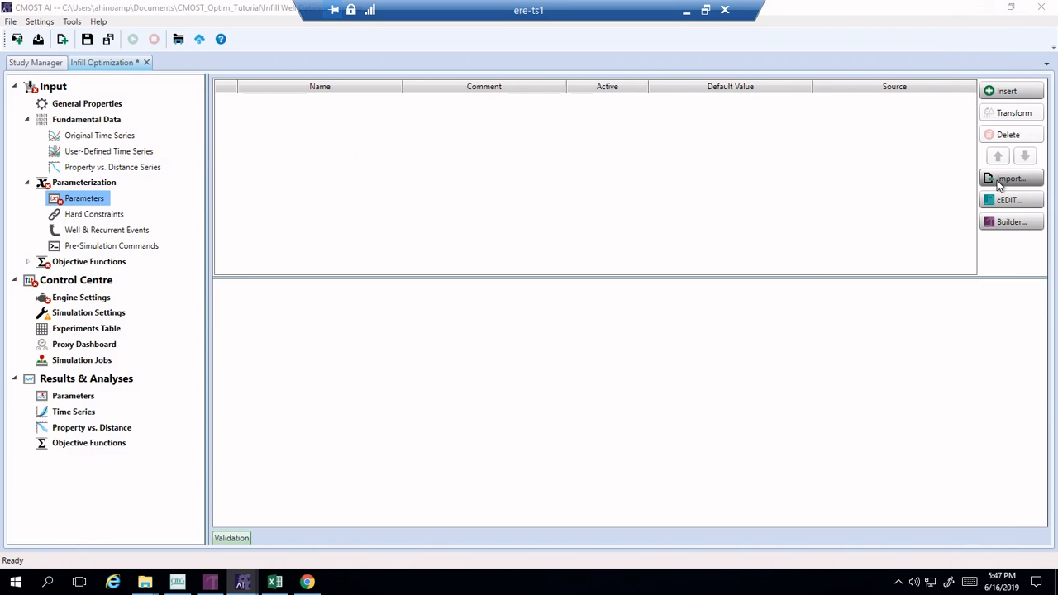
pyautogui.click(590, 341)
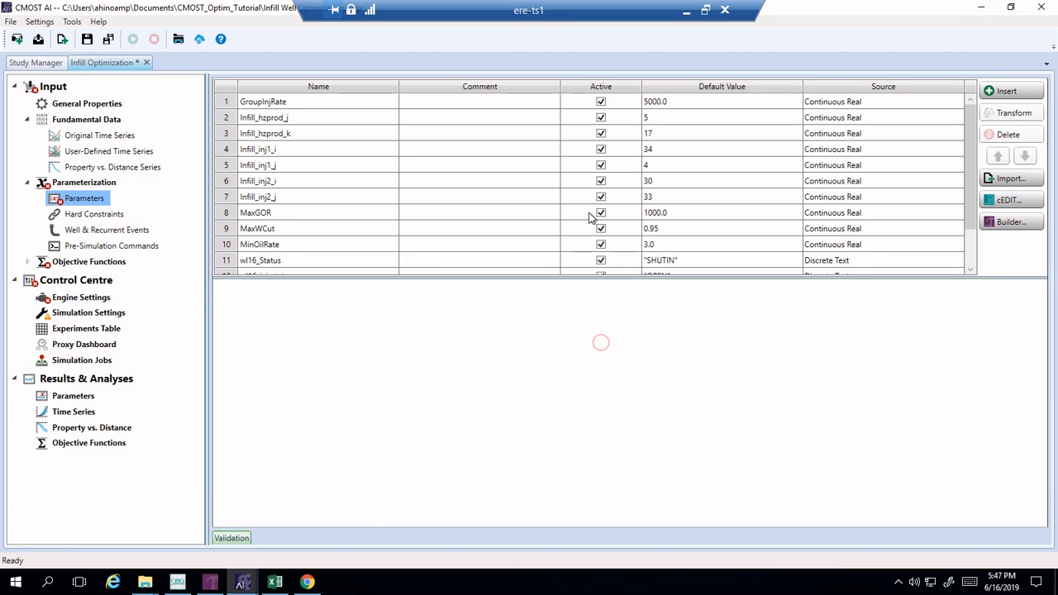
pyautogui.scroll(1, 588, 213)
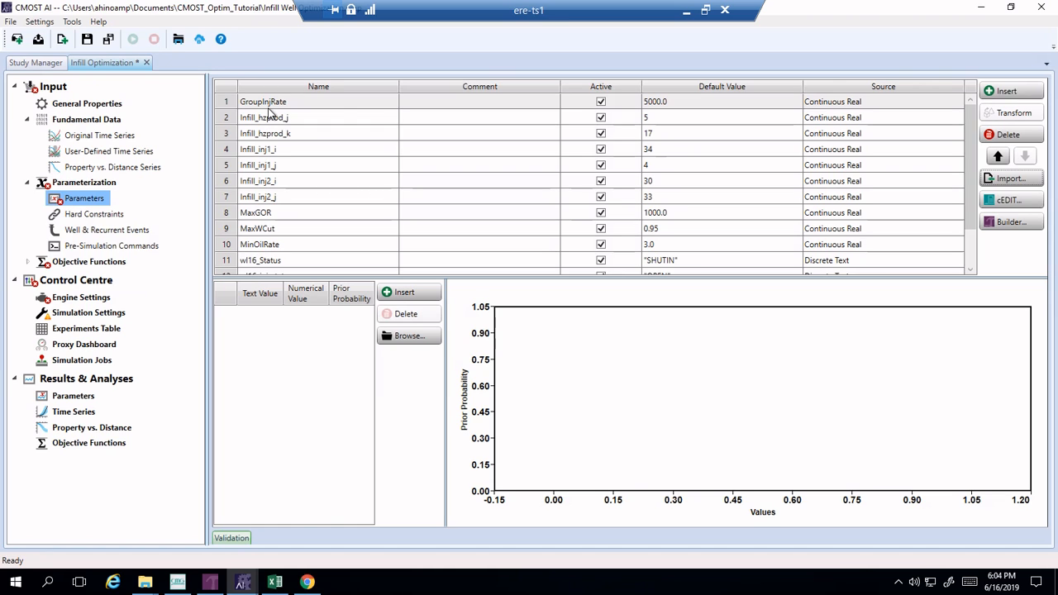
# Step: Set the data range of GroupInjRate to a lower limit of 1000 and an upper limit of 7500
pyautogui.click(435, 103)
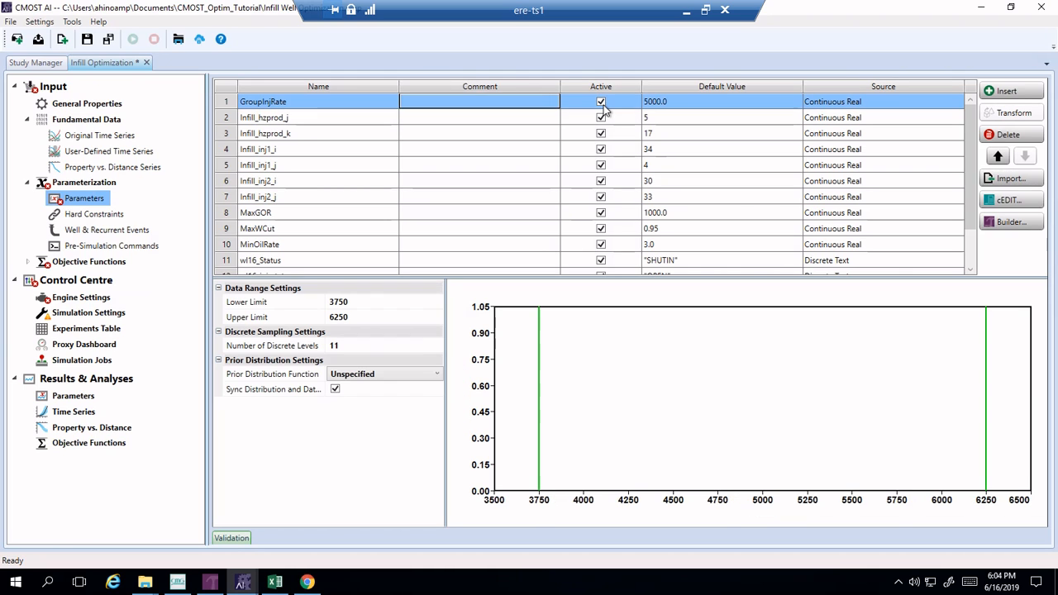
pyautogui.click(383, 303)
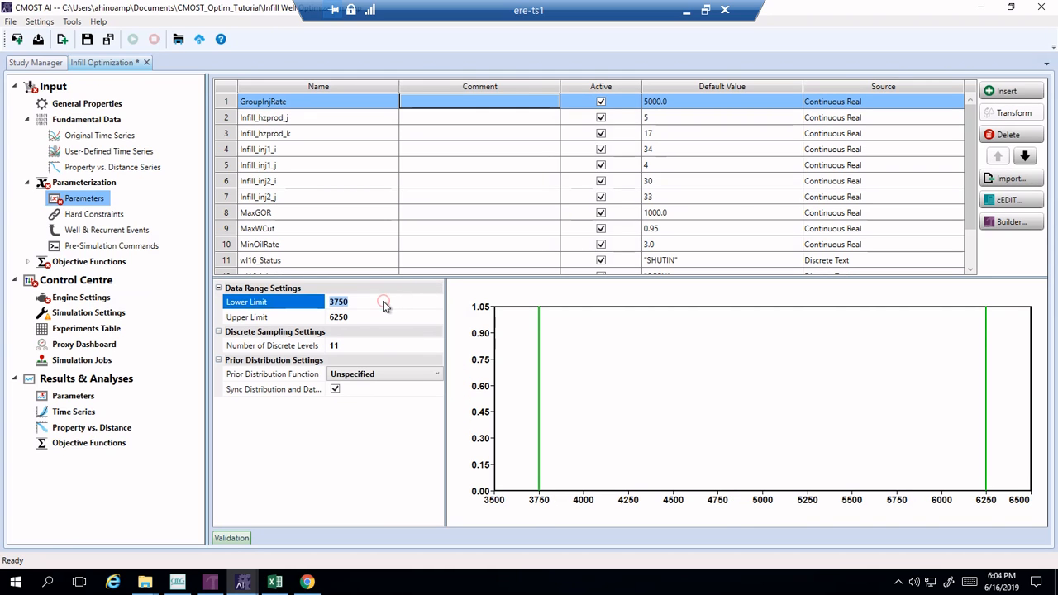
pyautogui.write('10')
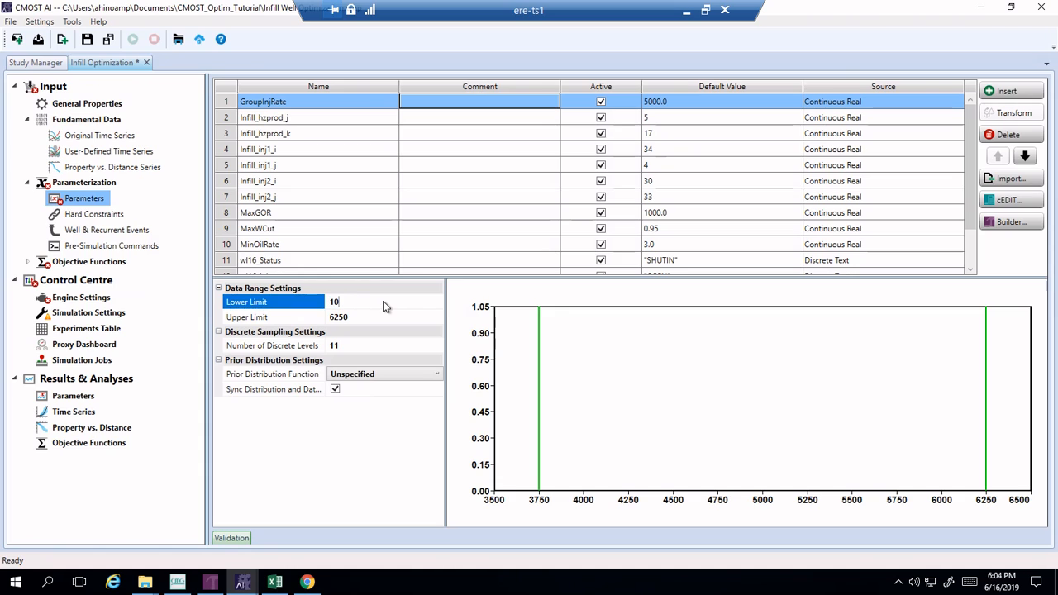
pyautogui.write('00')
pyautogui.click(350, 321)
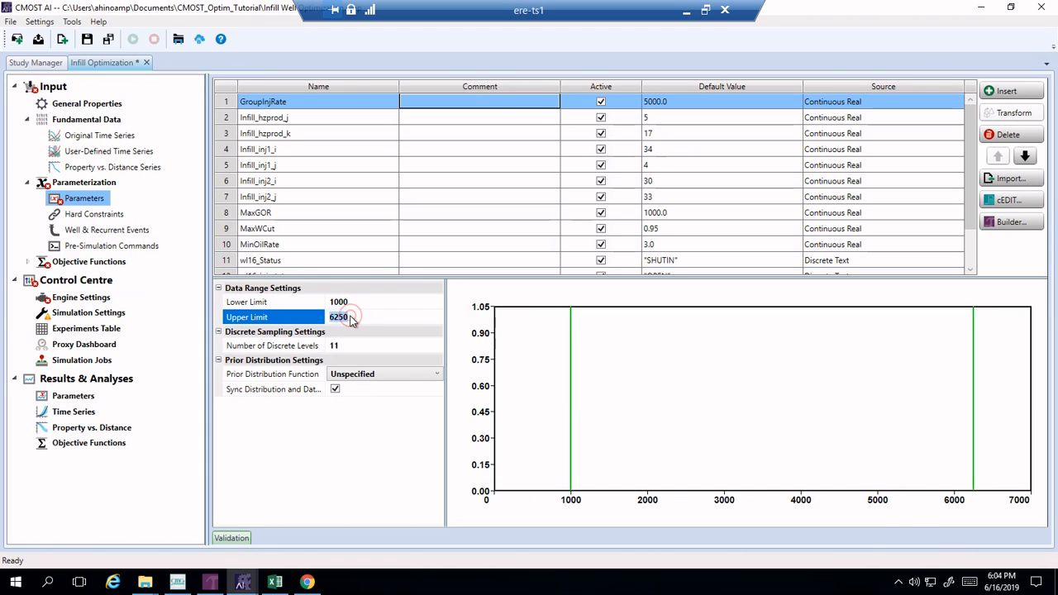
pyautogui.write('7500')
# Step: Set the source of parameters Infill_hzprod_j and Infill_hzprod_k to Discrete Integer
pyautogui.click(368, 118)
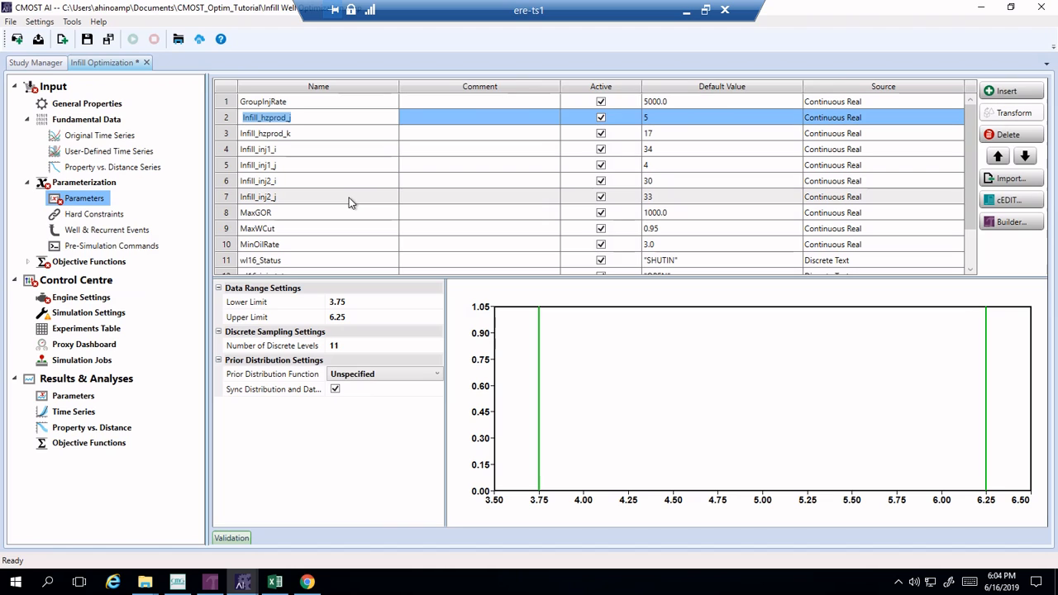
pyautogui.click(878, 116)
pyautogui.click(877, 116)
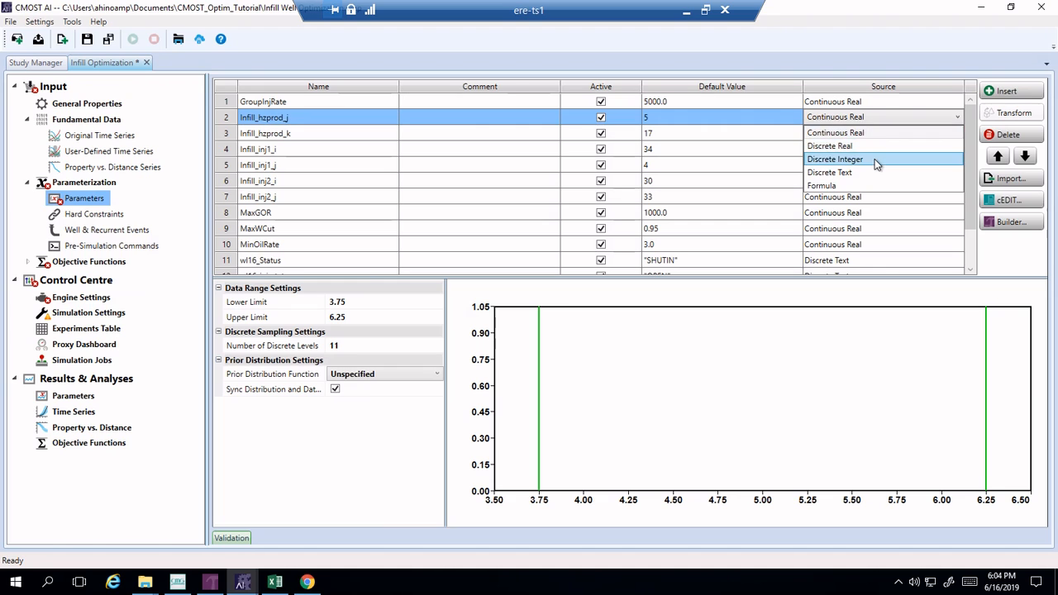
pyautogui.click(875, 159)
pyautogui.click(881, 134)
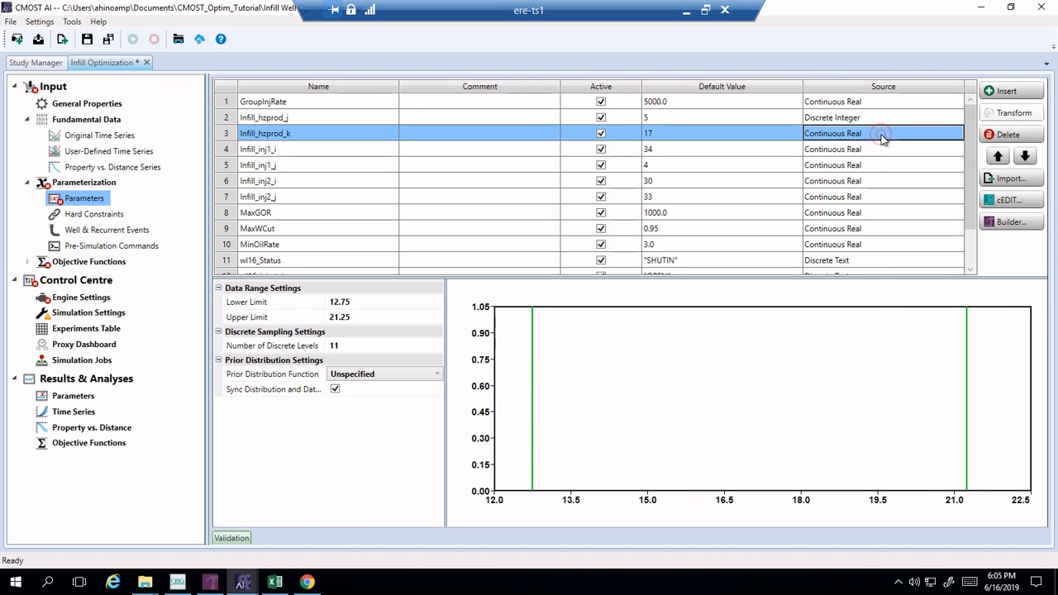
pyautogui.click(881, 134)
pyautogui.click(881, 135)
pyautogui.click(872, 175)
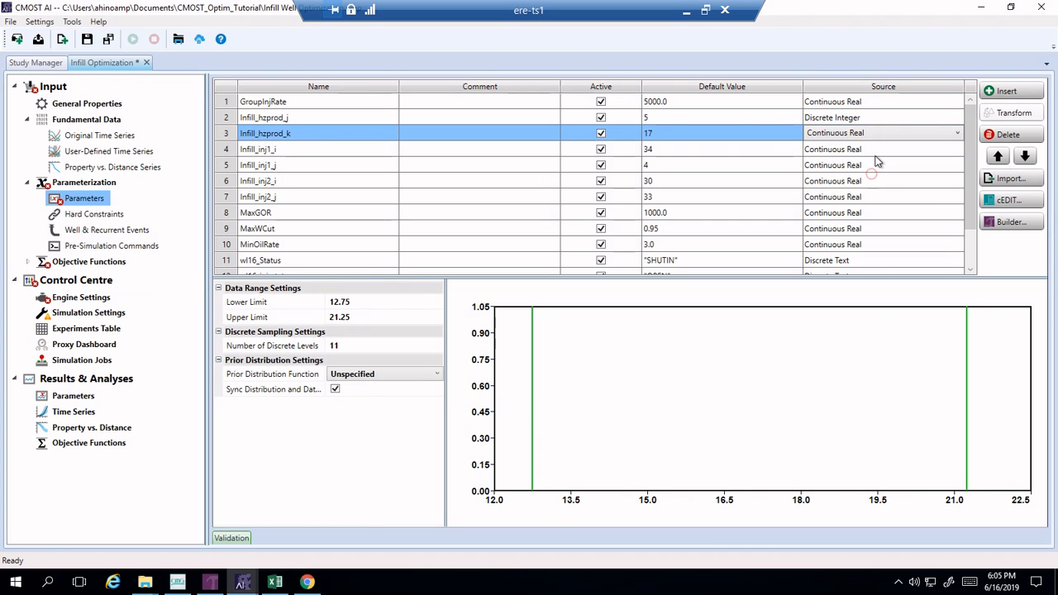
# Step: Change the source of parameters Infill_inj1_i and Infill_inj1_j to Discrete Integer
pyautogui.click(876, 151)
pyautogui.click(876, 151)
pyautogui.click(876, 151)
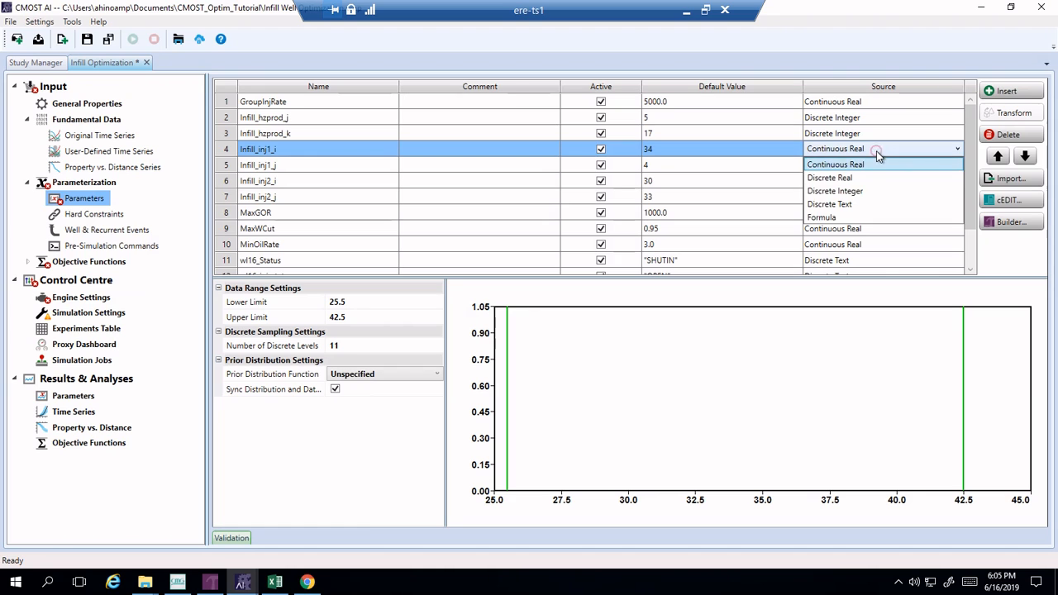
pyautogui.click(865, 190)
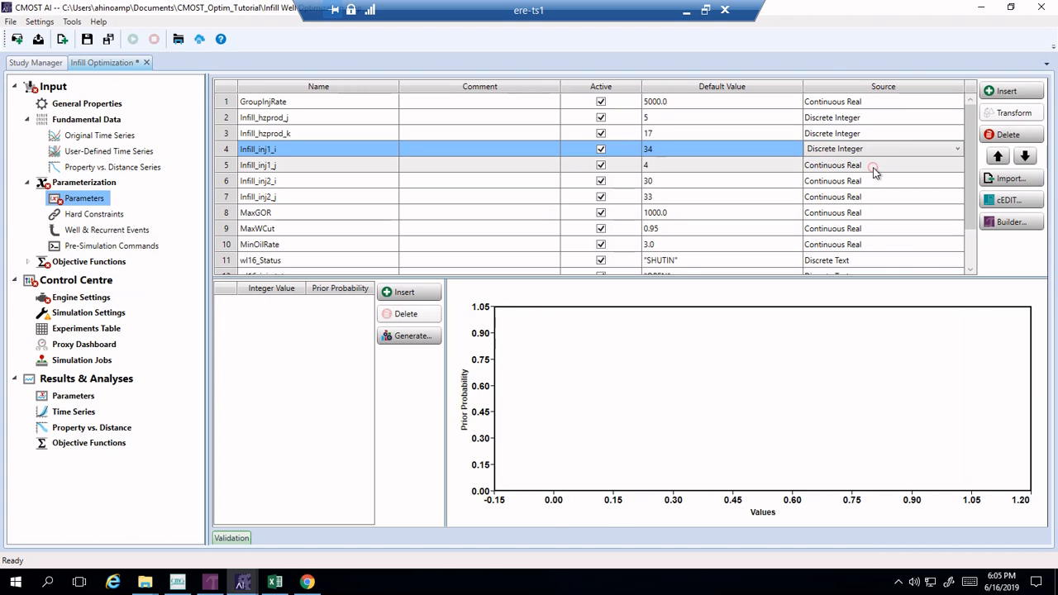
pyautogui.click(875, 166)
pyautogui.click(874, 166)
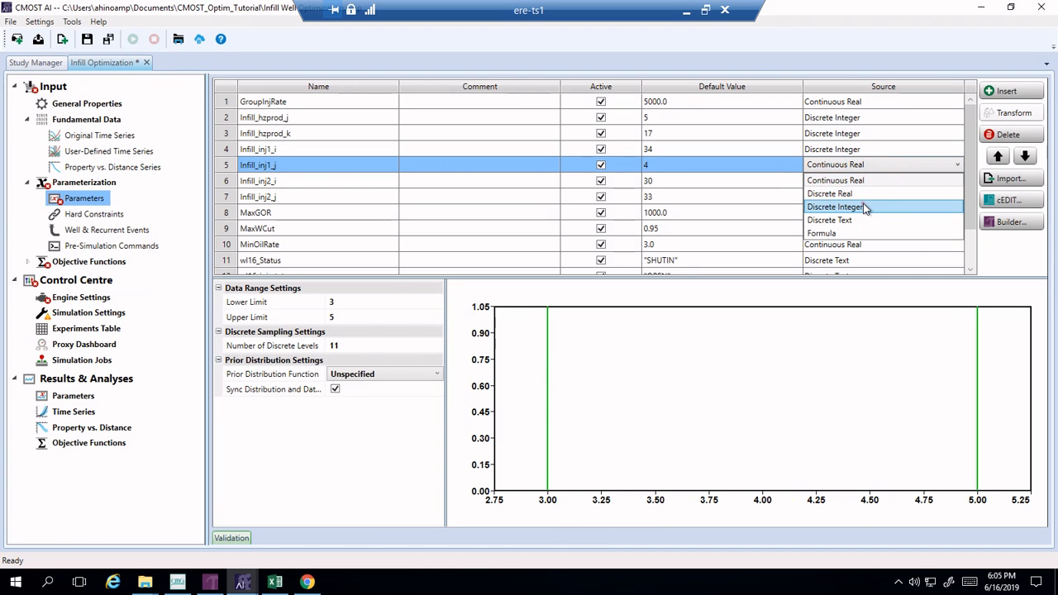
# Step: Set the source of the Infill_inj1_j, Infill_inj2_i and Infill_inj2_j parameters to Discrete Integer
pyautogui.click(865, 208)
pyautogui.click(868, 182)
pyautogui.click(868, 182)
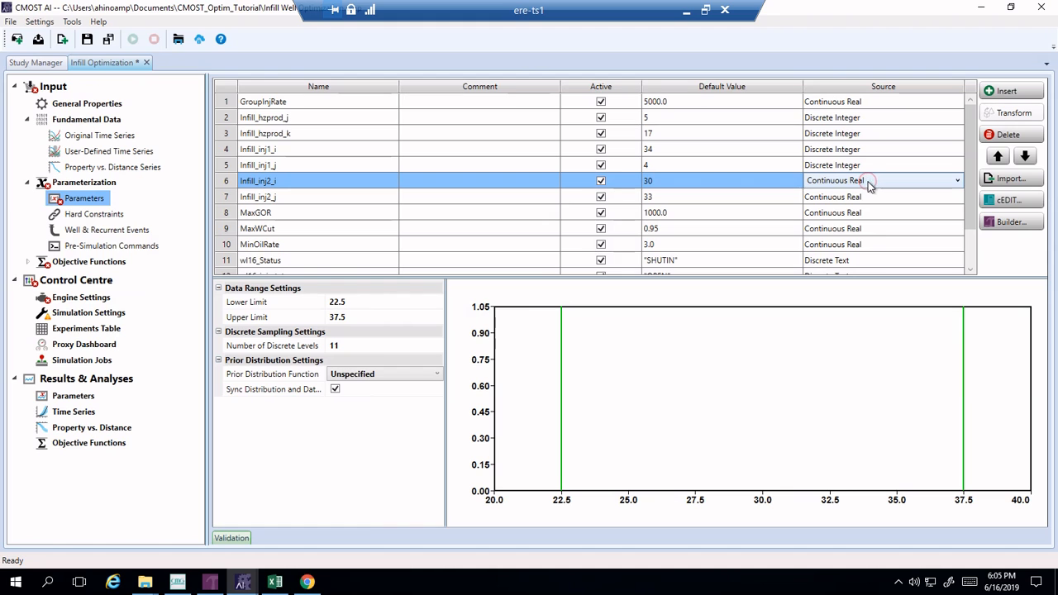
pyautogui.click(868, 182)
pyautogui.click(858, 224)
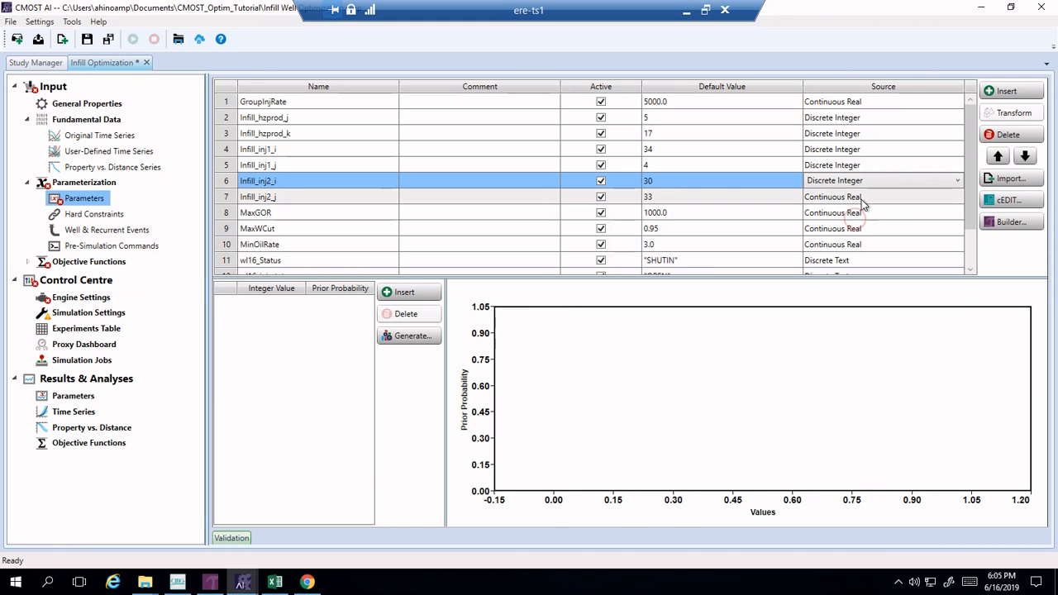
pyautogui.click(862, 199)
pyautogui.click(861, 199)
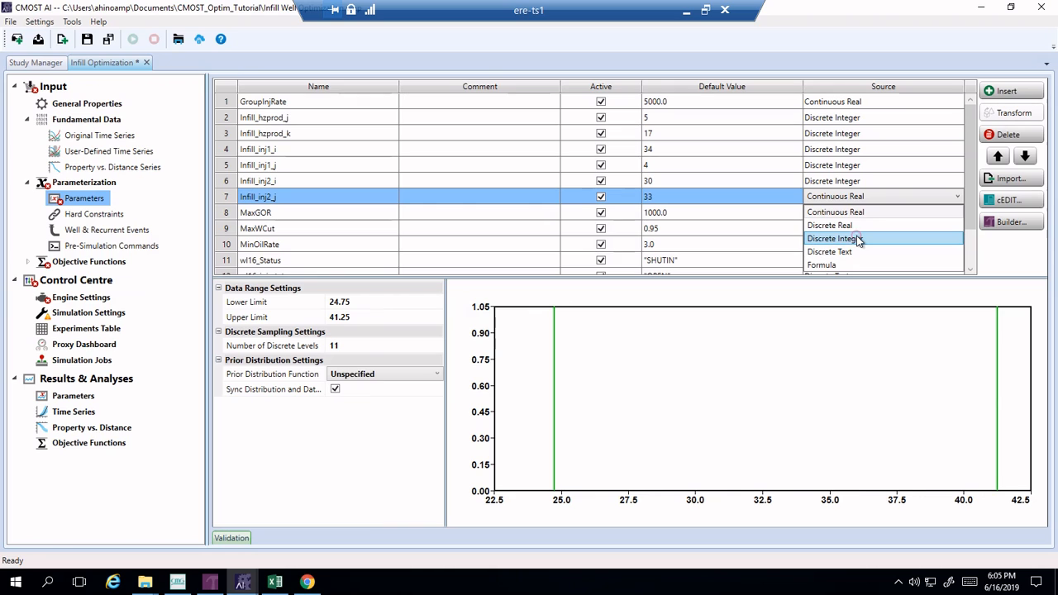
pyautogui.click(858, 239)
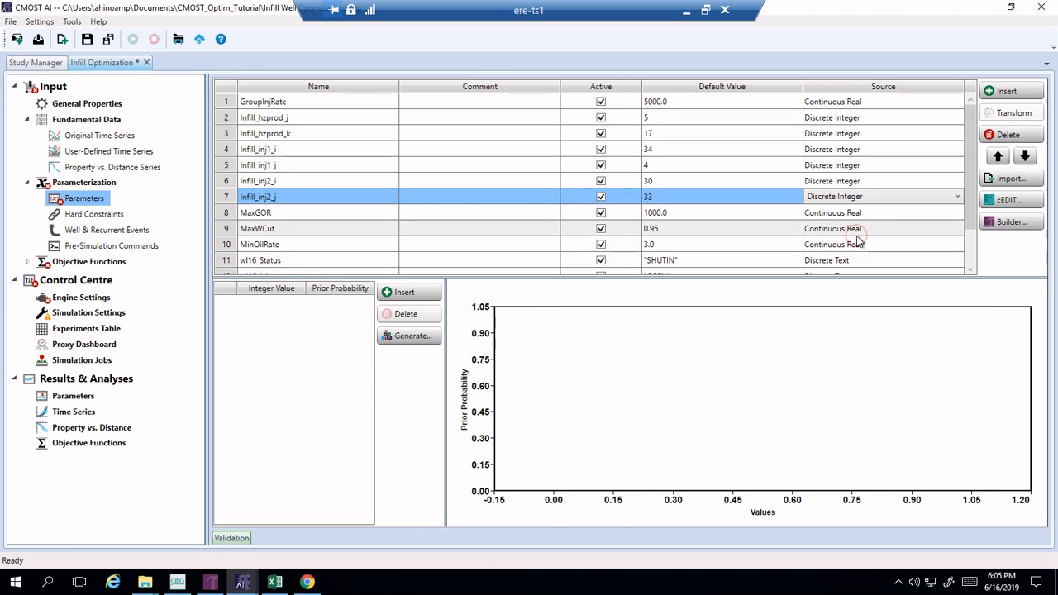
# Step: Generate an arithmetic sequence of 7 candidate values from 3 to 9 for the Infill_hzprod_j parameter
pyautogui.click(589, 122)
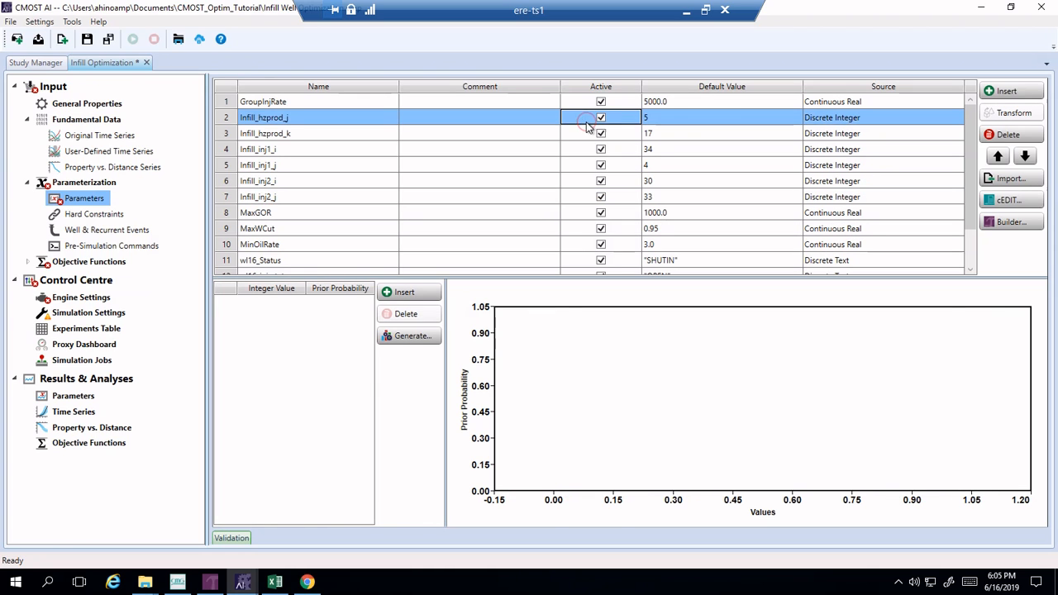
pyautogui.click(408, 337)
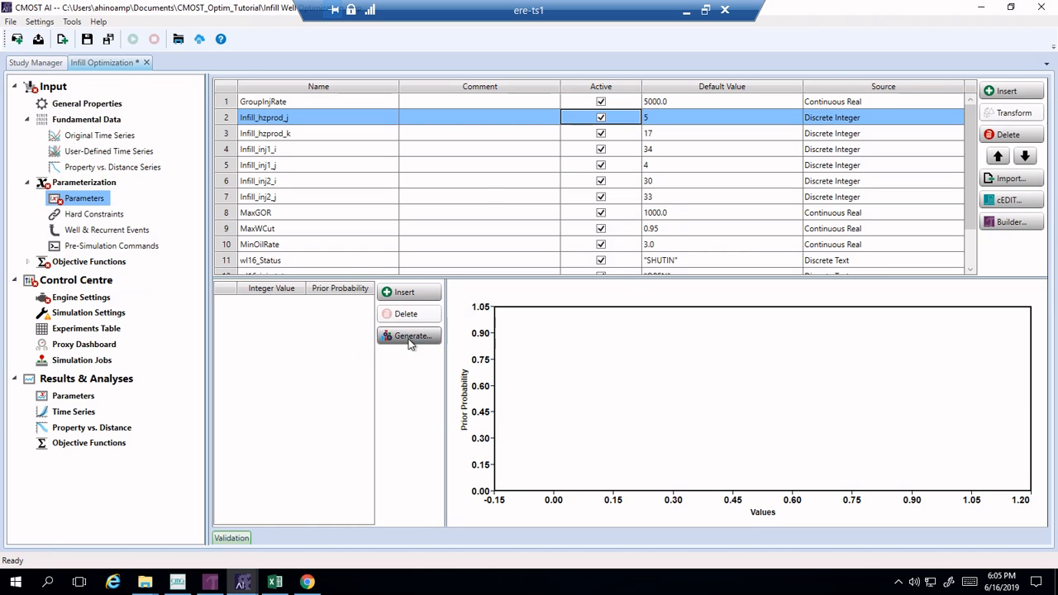
pyautogui.doubleClick(545, 195)
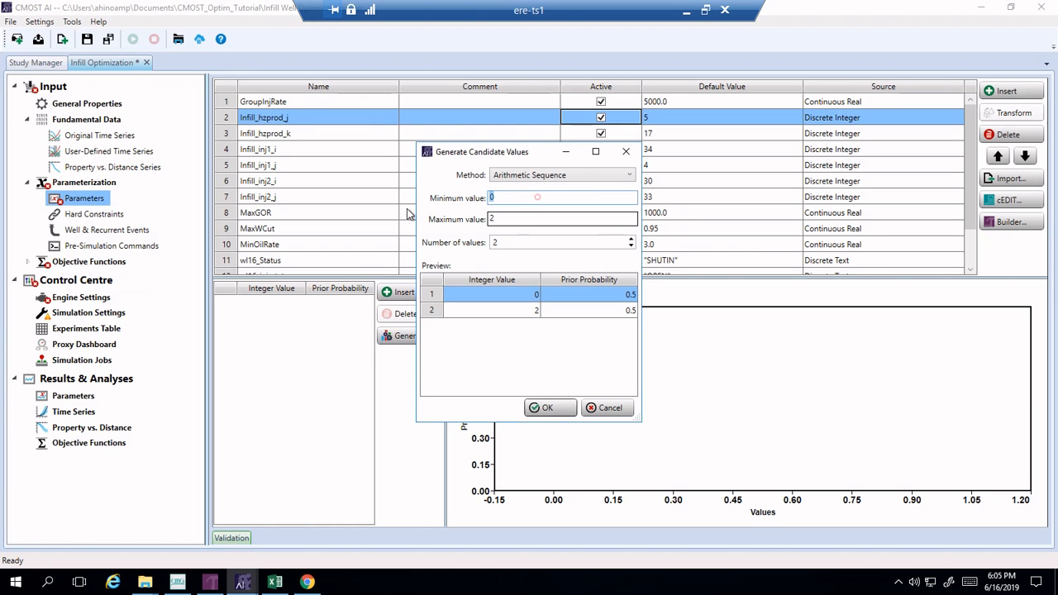
pyautogui.write('3')
pyautogui.press('Tab')
pyautogui.write('9')
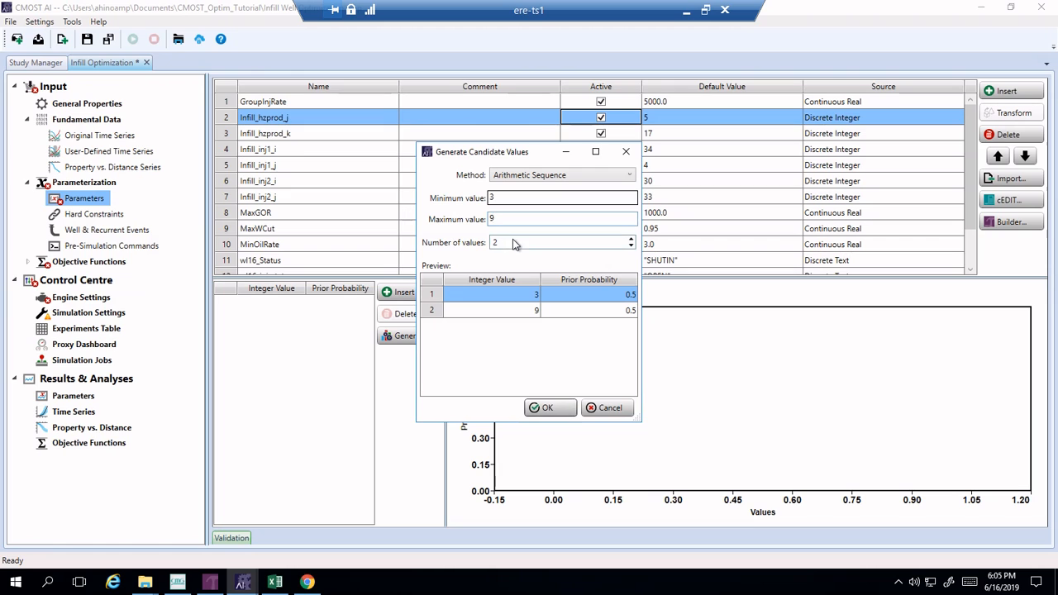
pyautogui.press('Tab')
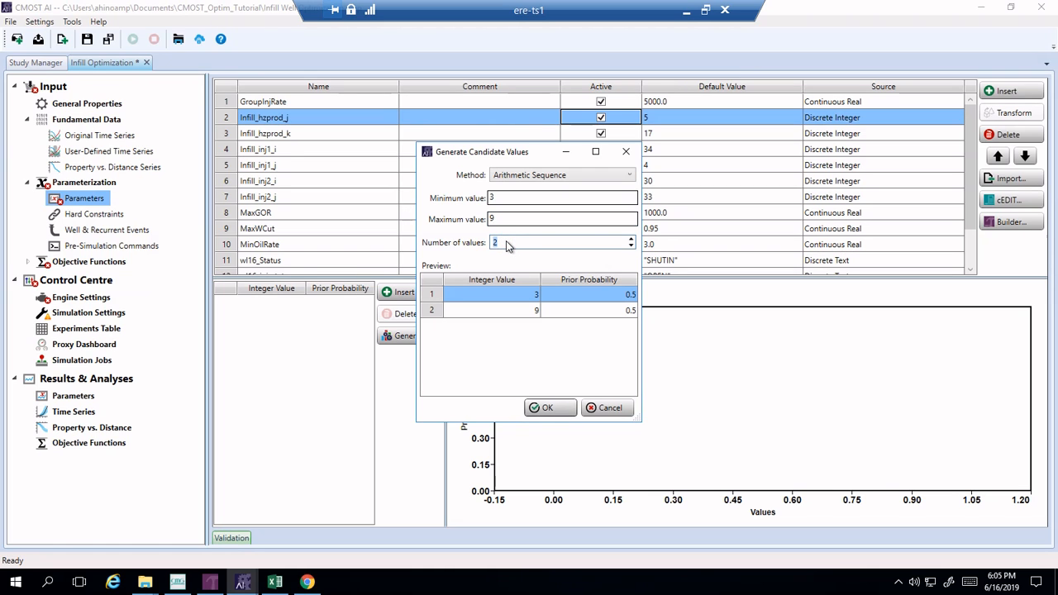
pyautogui.write('7')
pyautogui.click(549, 407)
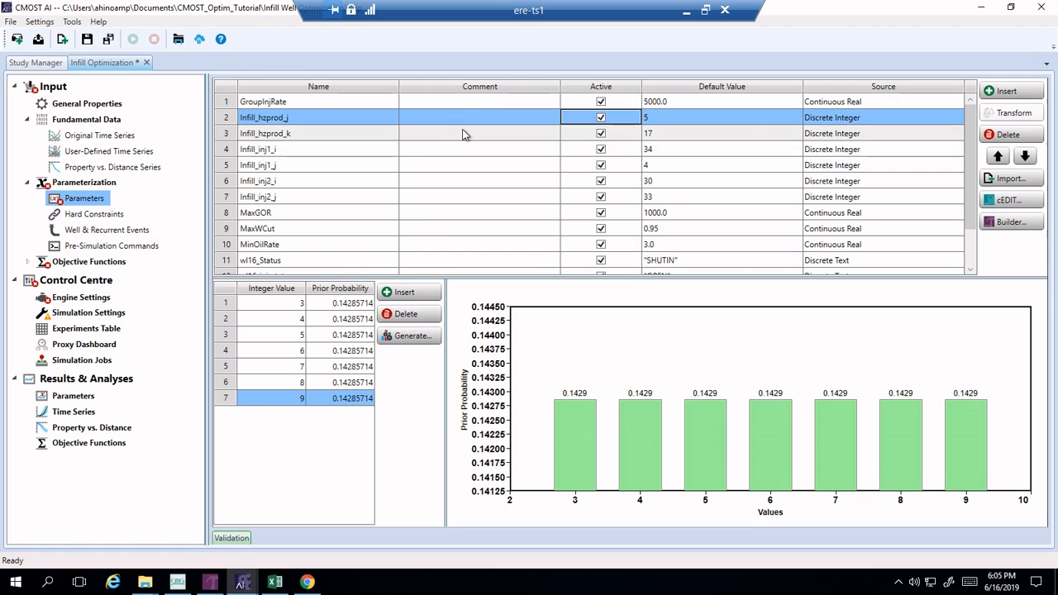
# Step: Generate an arithmetic sequence of 14 candidate values from 5 to 18 for the Infill_hzprod_k parameter
pyautogui.doubleClick(354, 138)
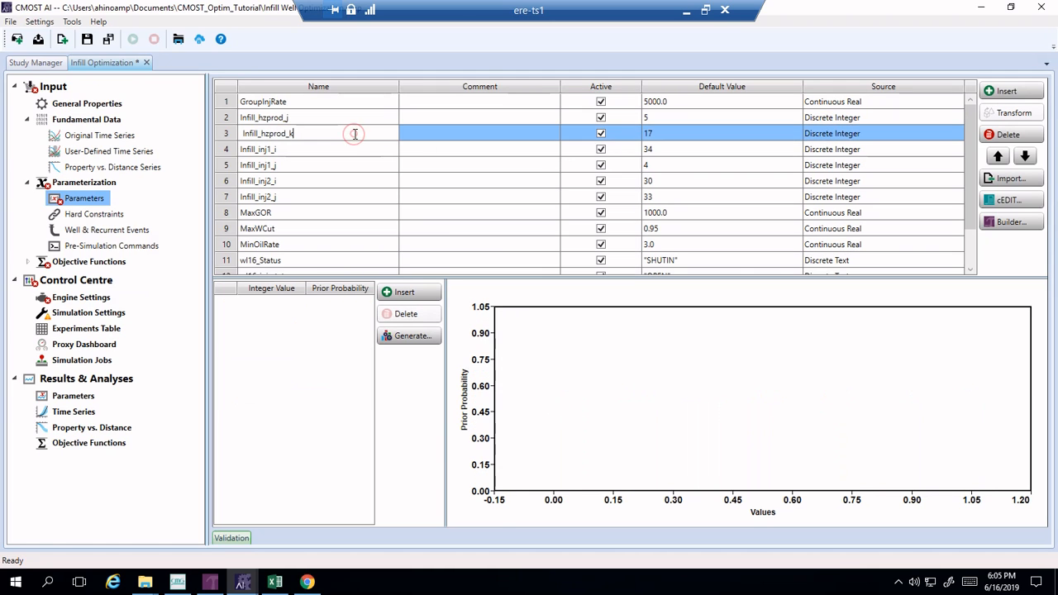
pyautogui.click(404, 335)
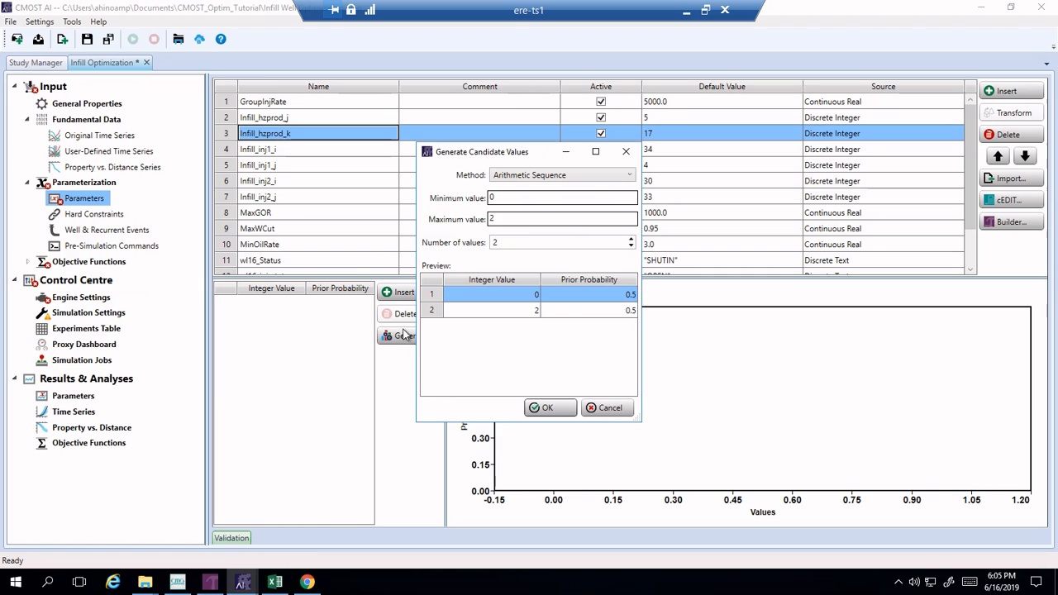
pyautogui.doubleClick(513, 198)
pyautogui.write('5')
pyautogui.press('Tab')
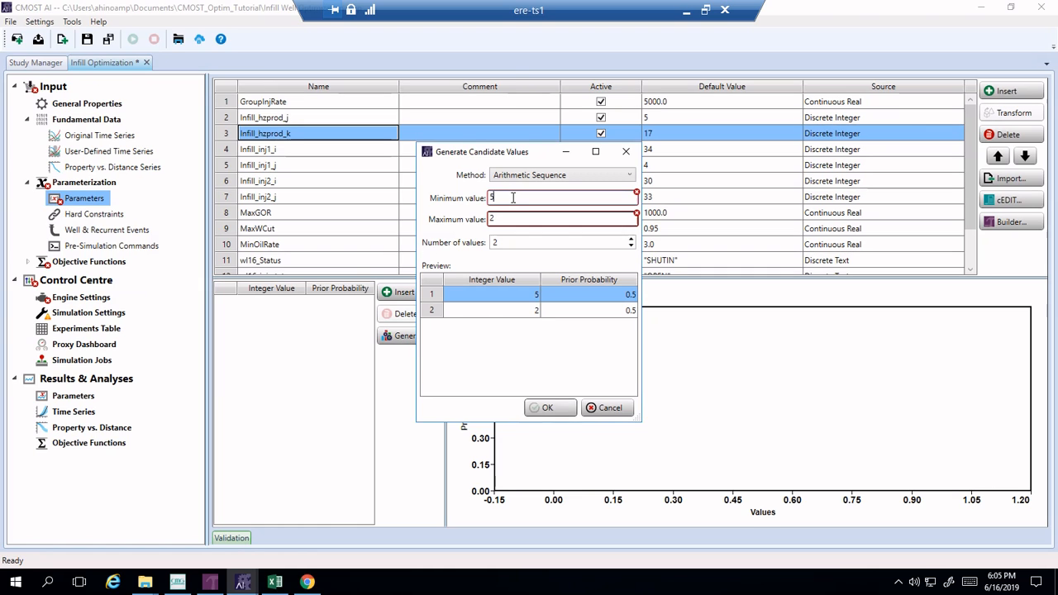
pyautogui.write('18')
pyautogui.press('Tab')
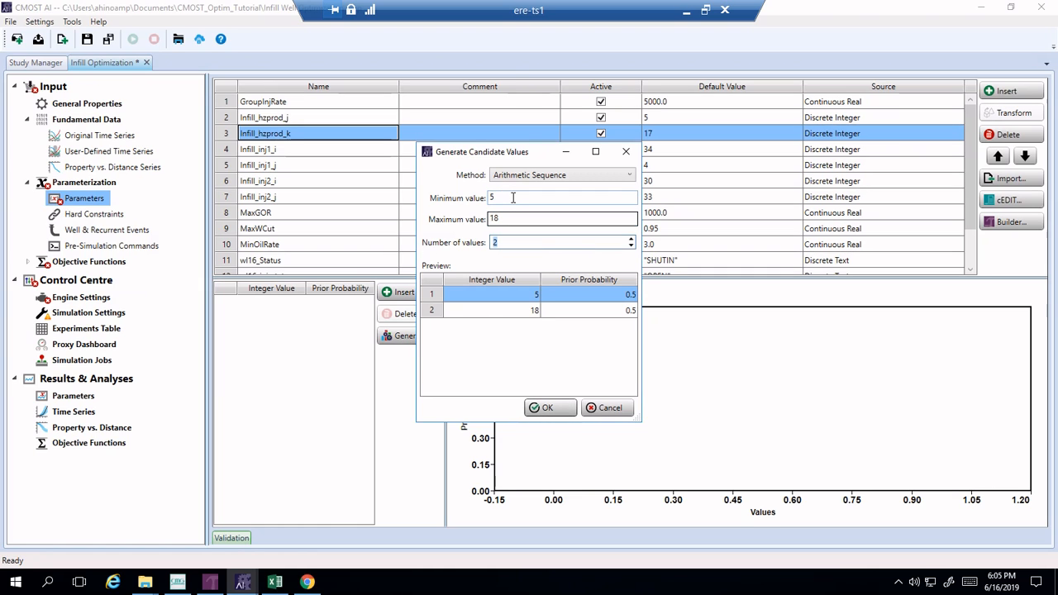
pyautogui.write('14')
pyautogui.click(537, 409)
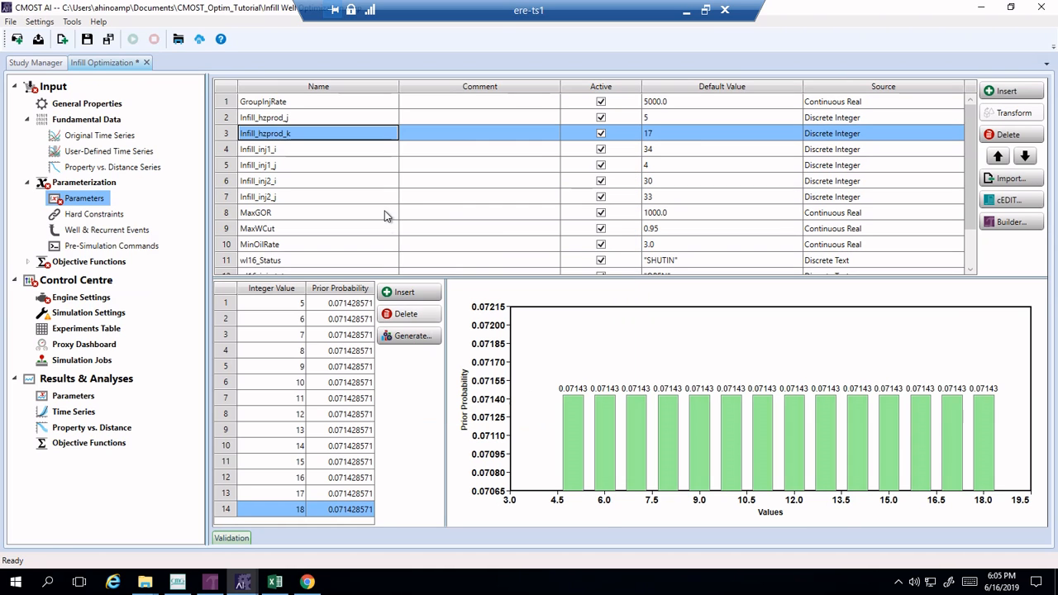
# Step: Generate an arithmetic sequence of 8 candidate values from 31 to 38 for the Infill_inj1_i parameter
pyautogui.click(309, 149)
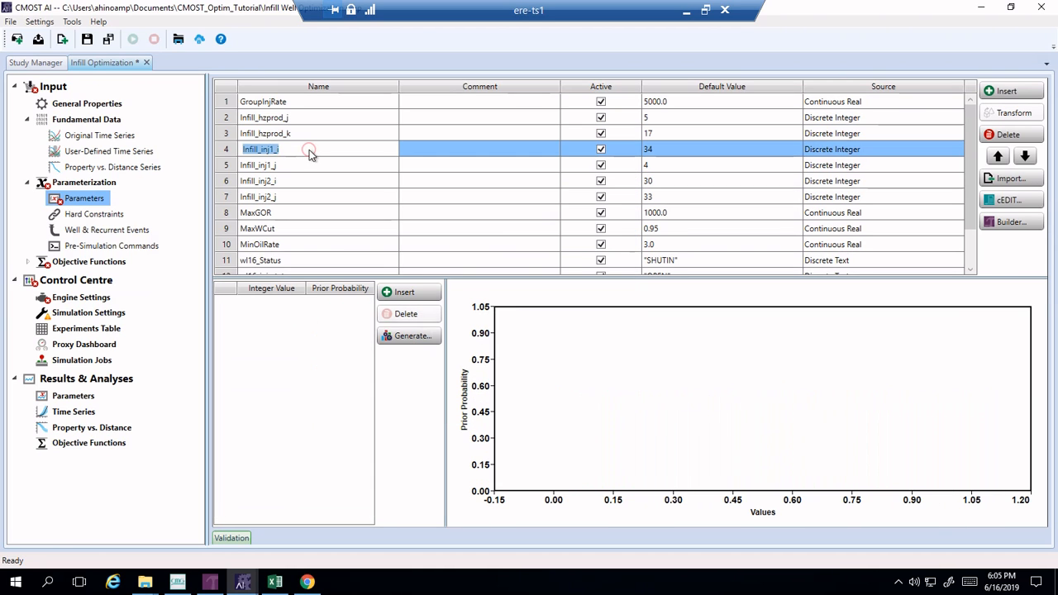
pyautogui.click(413, 336)
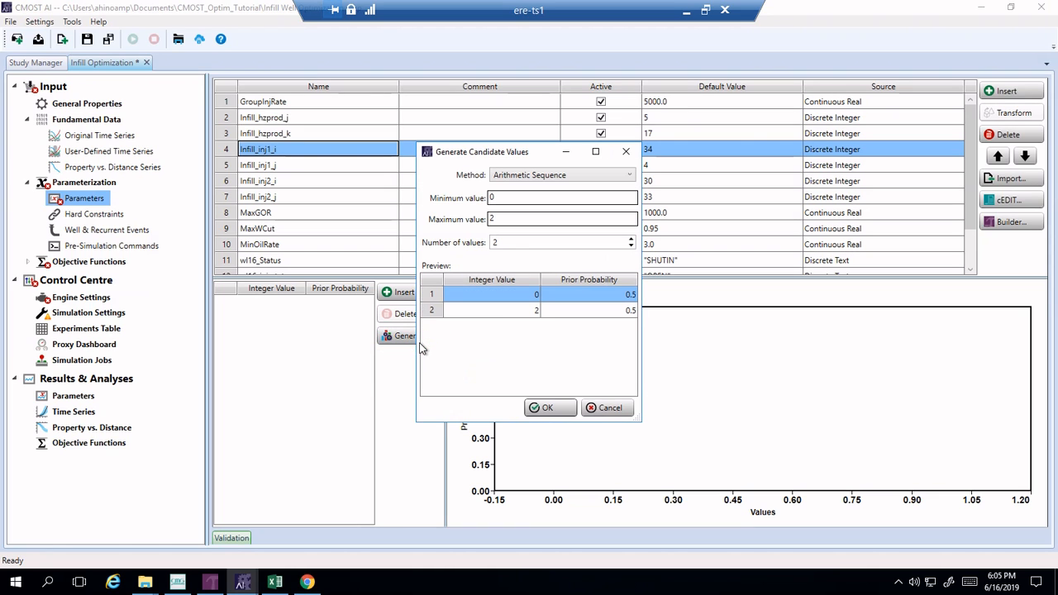
pyautogui.click(576, 196)
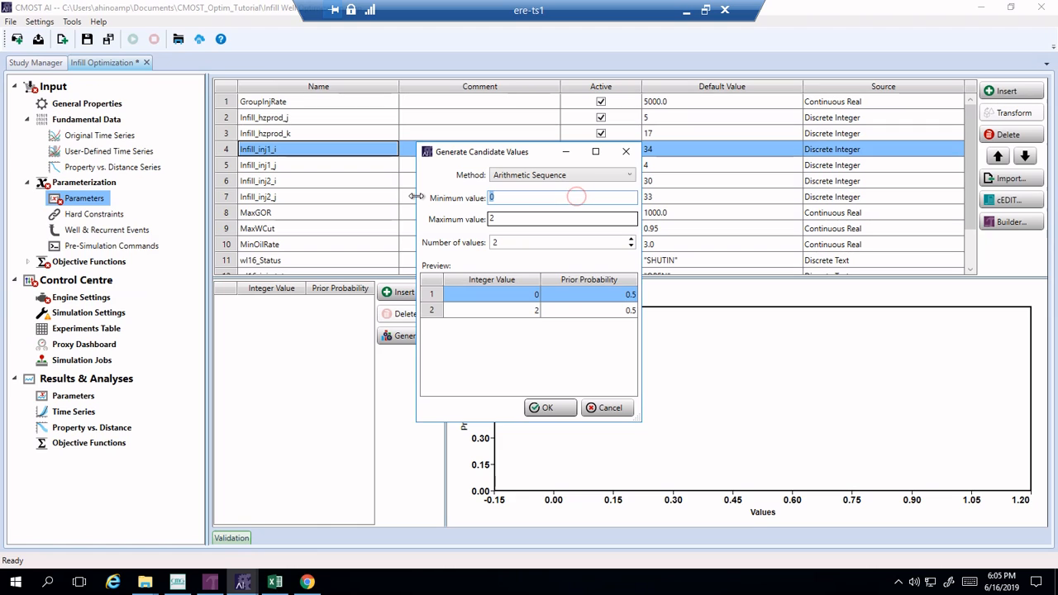
pyautogui.write('31')
pyautogui.press('Tab')
pyautogui.write('3')
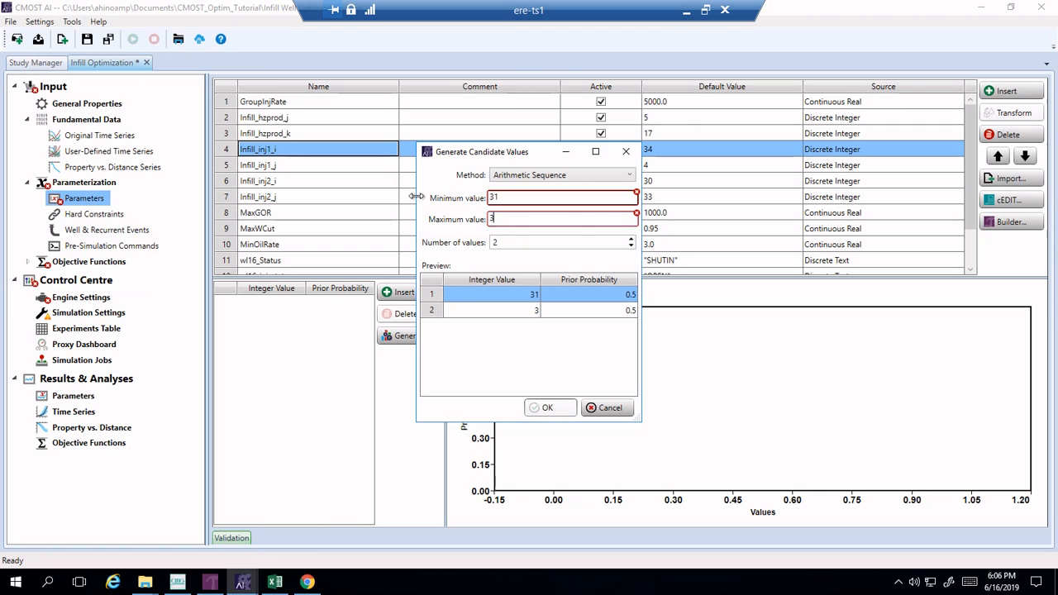
pyautogui.write('8')
pyautogui.press('Tab')
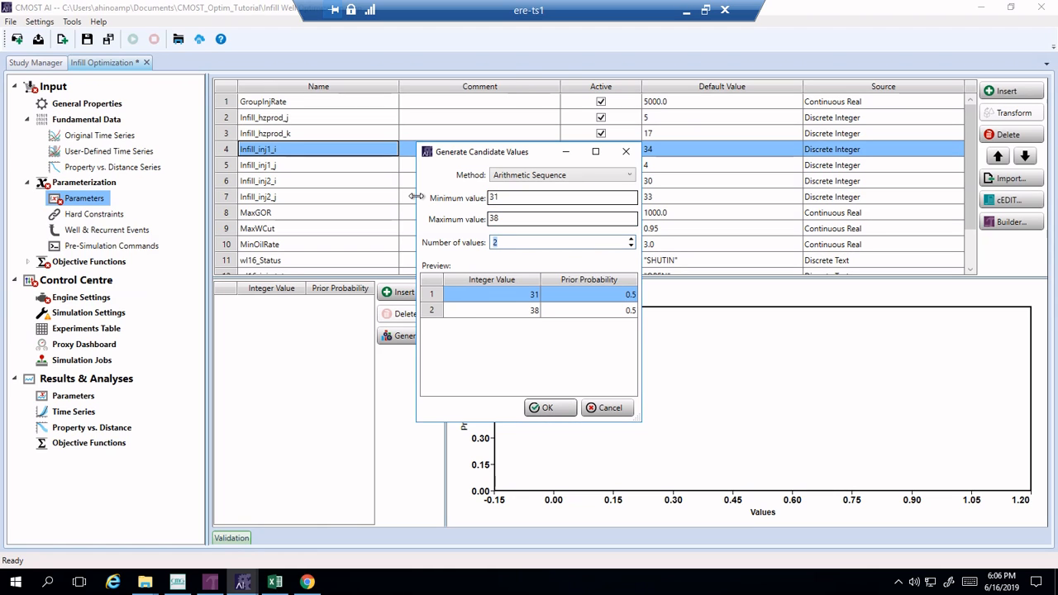
pyautogui.write('8')
pyautogui.click(560, 411)
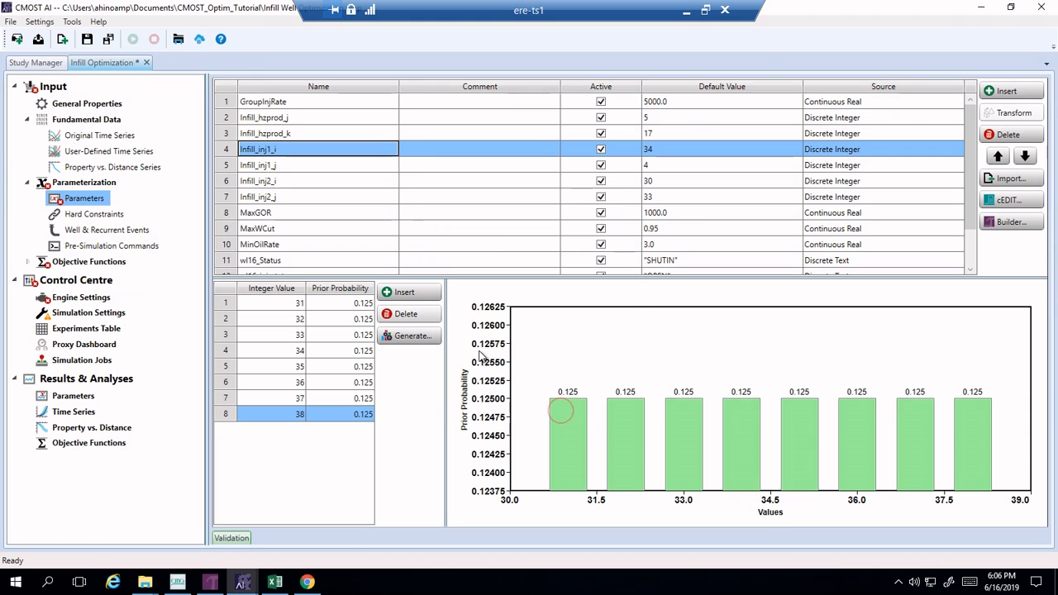
# Step: Generate an arithmetic sequence of 7 candidate values from 2 to 8 for the Infill_inj1_j parameter
pyautogui.click(349, 165)
pyautogui.click(349, 166)
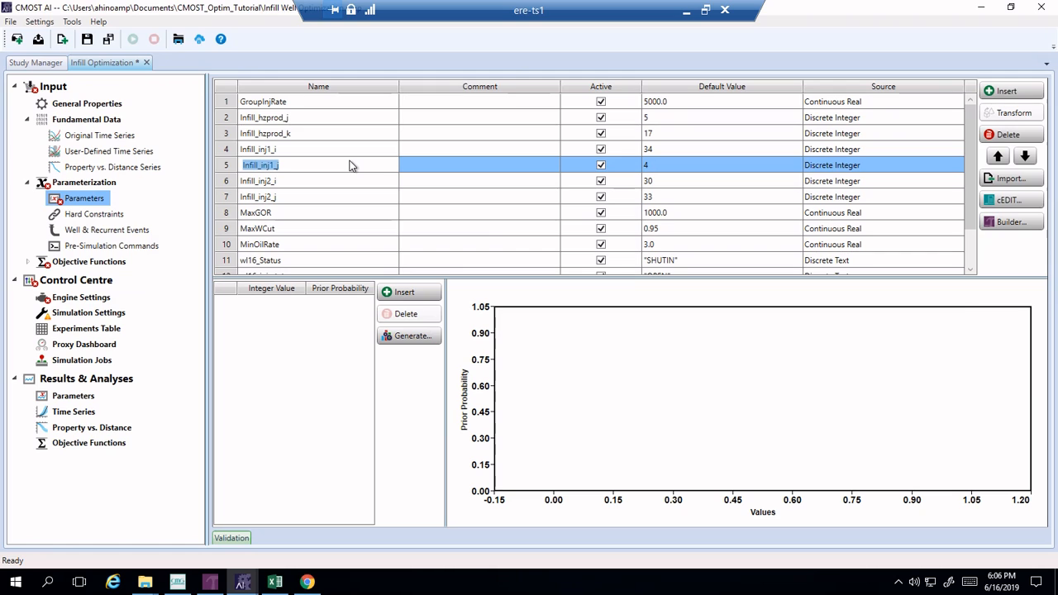
pyautogui.click(408, 336)
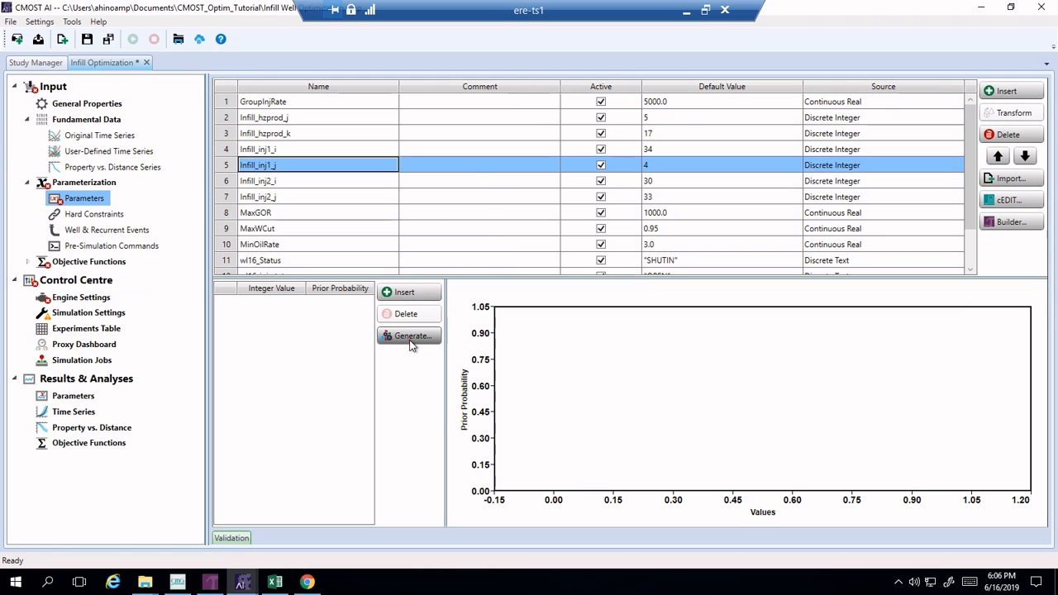
pyautogui.doubleClick(571, 198)
pyautogui.write('2')
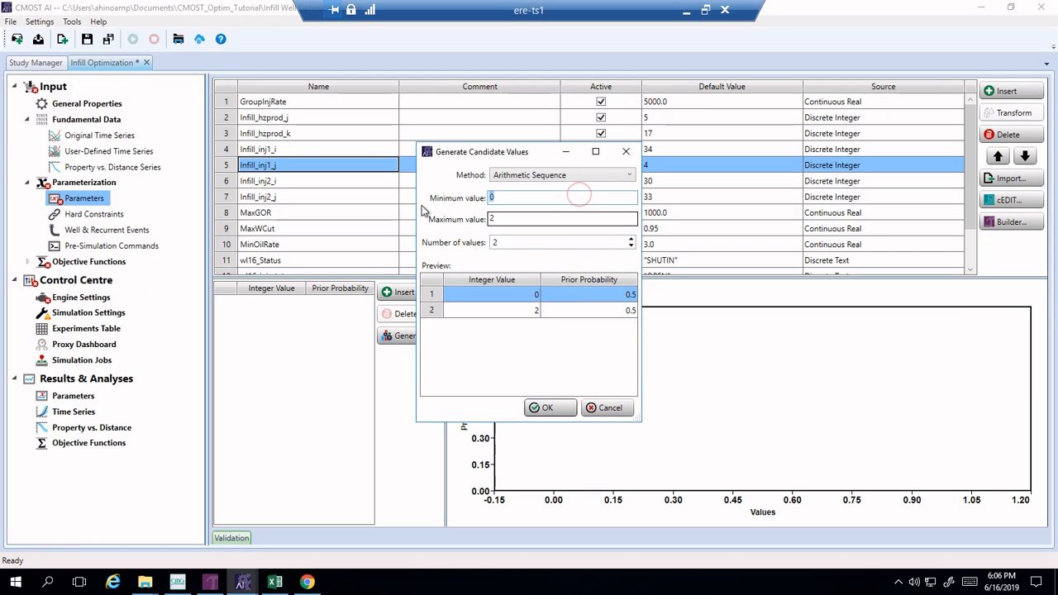
pyautogui.press('Tab')
pyautogui.write('8')
pyautogui.press('Tab')
pyautogui.write('7')
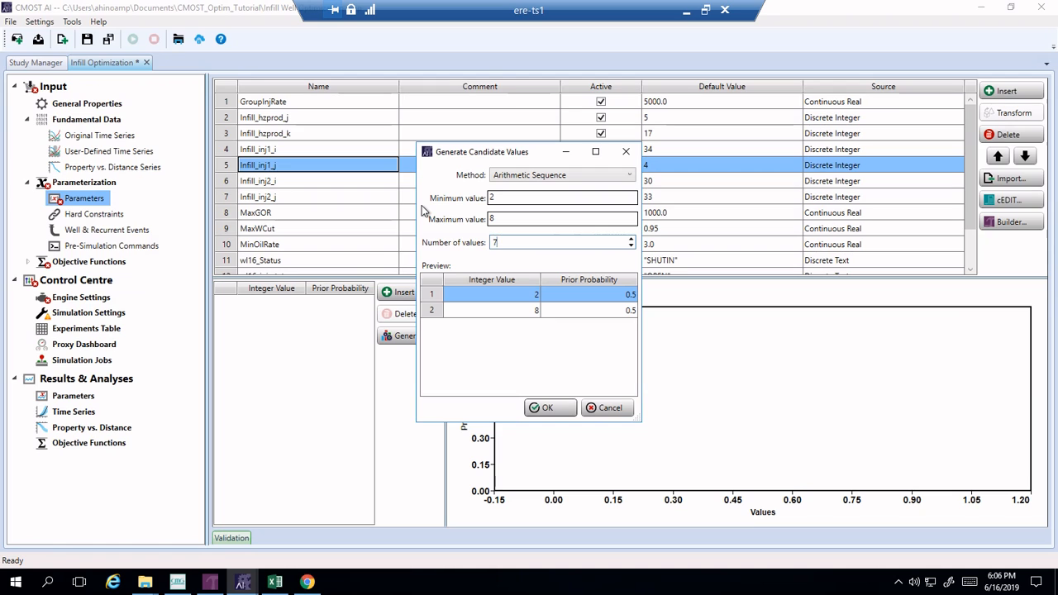
pyautogui.click(541, 407)
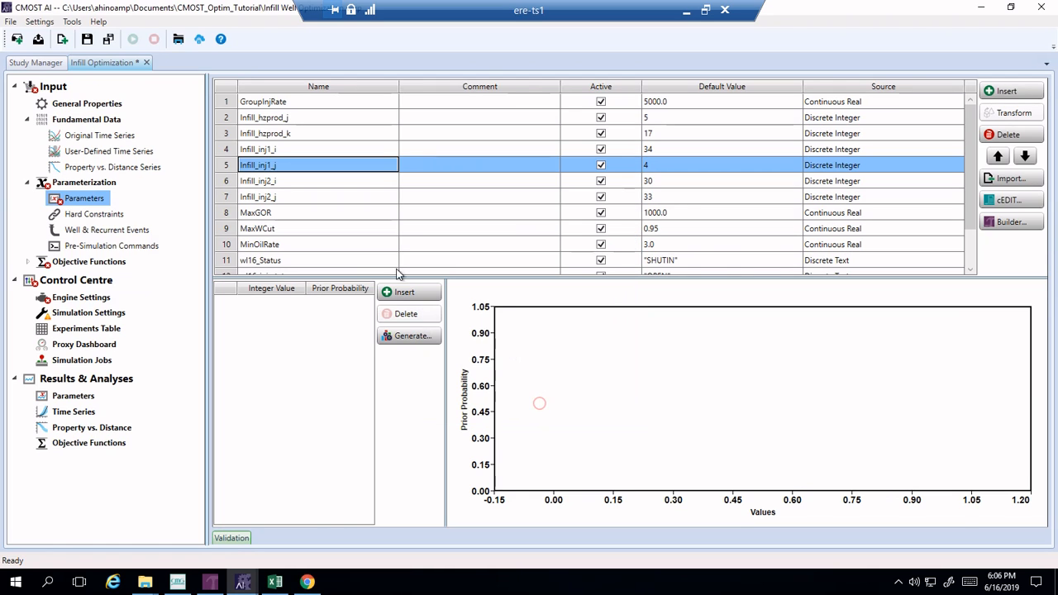
# Step: Generate an arithmetic sequence of 11 candidate values from 25 to 35 for the Infill_inj2_i parameter
pyautogui.click(350, 181)
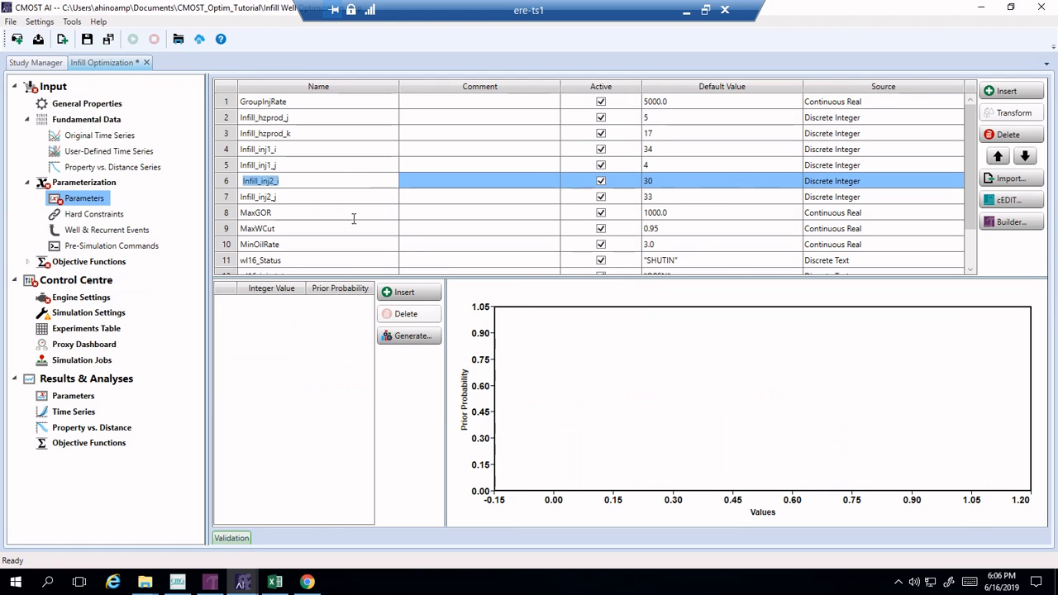
pyautogui.click(416, 339)
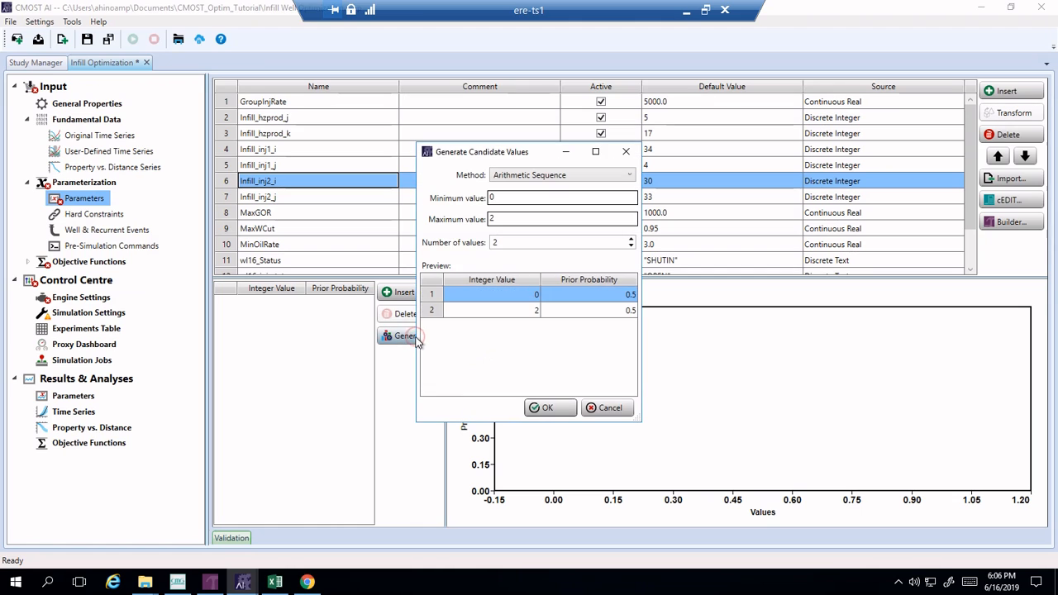
pyautogui.doubleClick(531, 197)
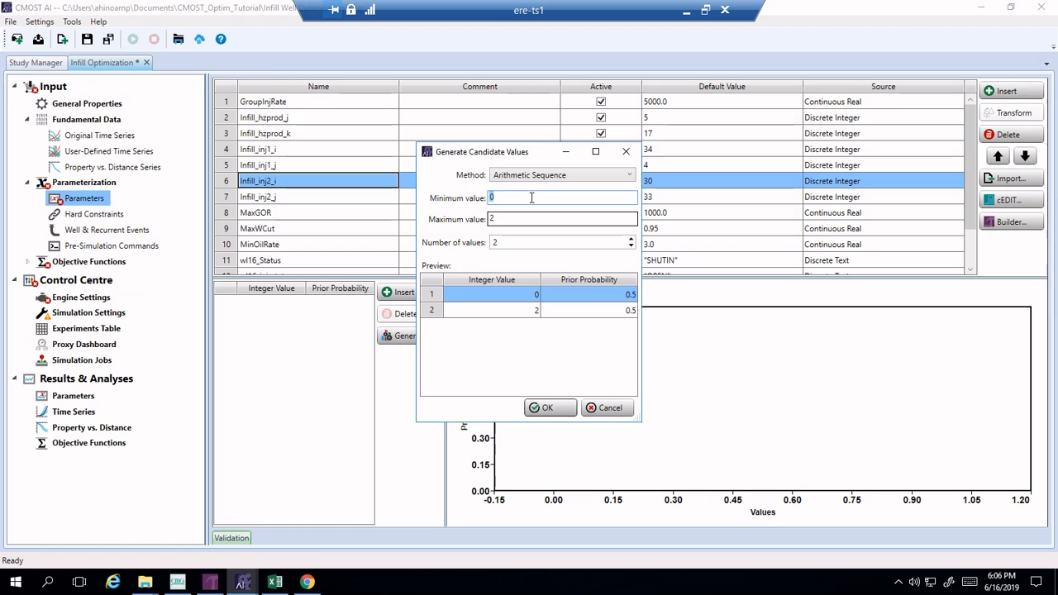
pyautogui.write('25')
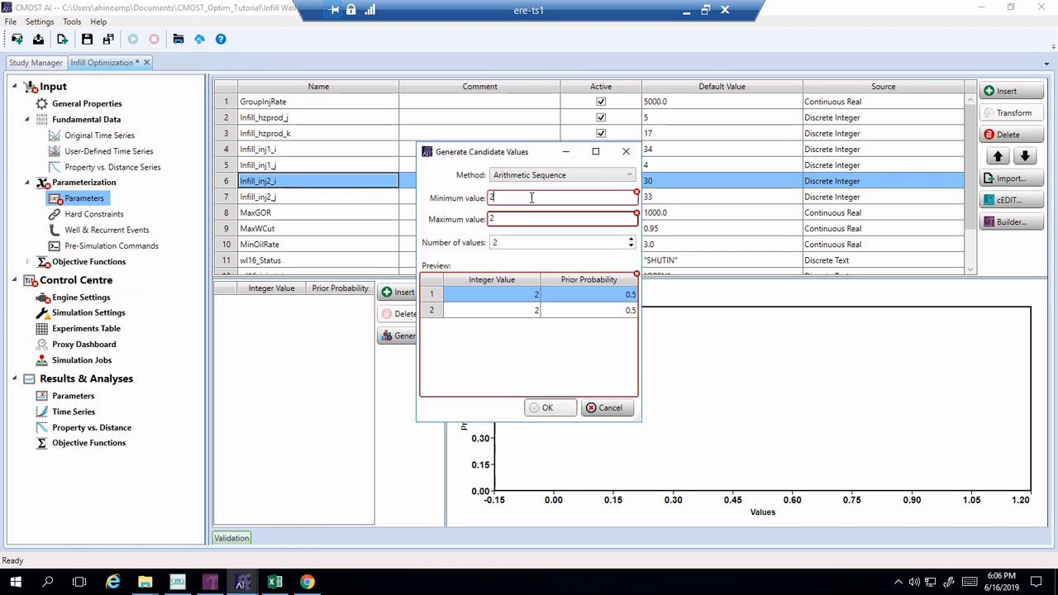
pyautogui.press('Tab')
pyautogui.write('35')
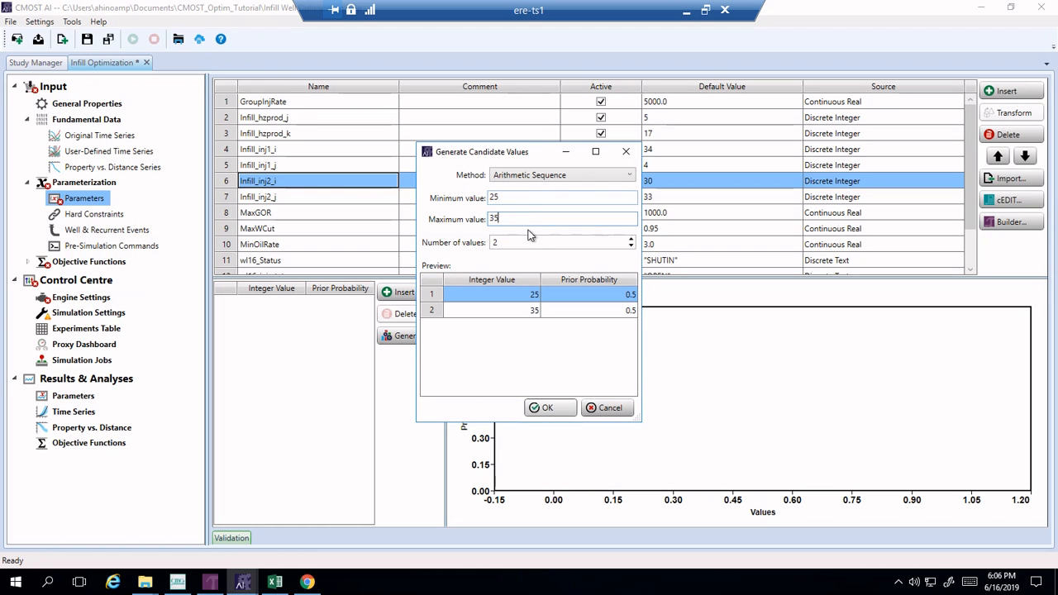
pyautogui.click(521, 244)
pyautogui.write('11')
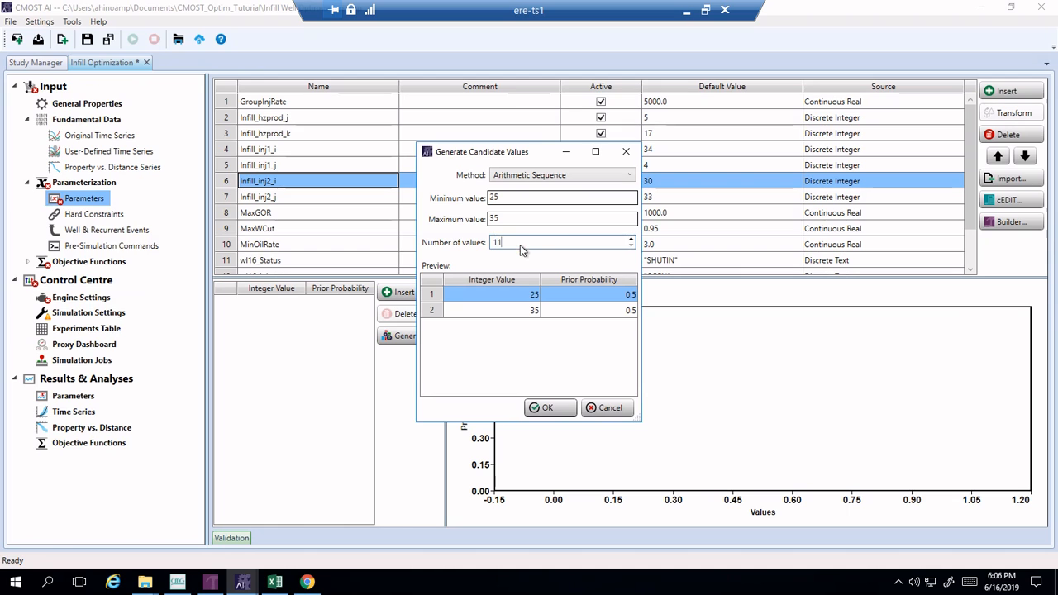
pyautogui.click(547, 407)
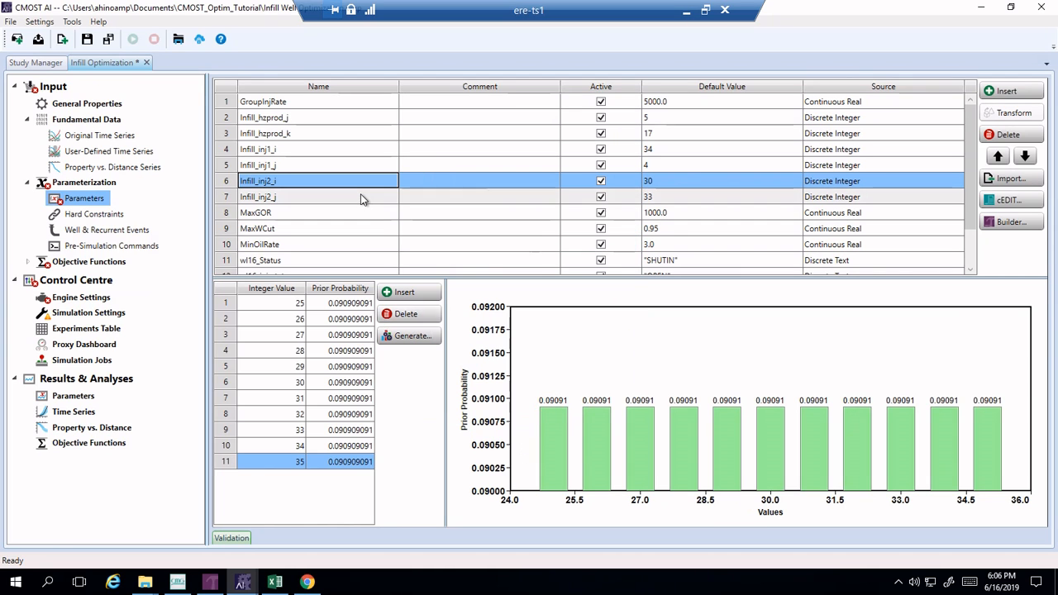
# Step: Generate an arithmetic sequence of 8 candidate values from 27 to 34 for the Infill_inj2_j parameter
pyautogui.click(361, 196)
pyautogui.click(411, 336)
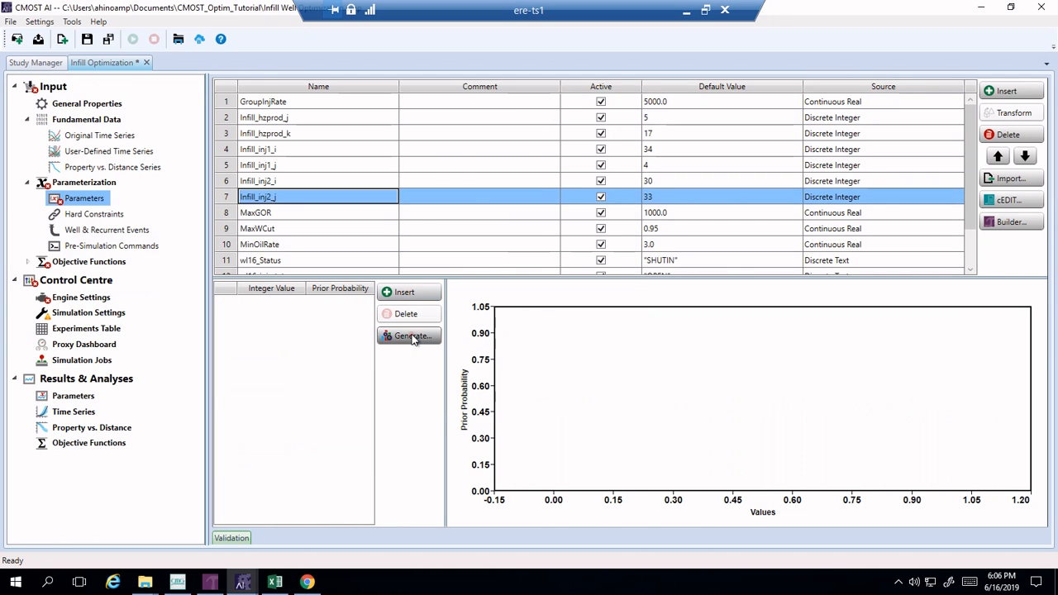
pyautogui.click(561, 198)
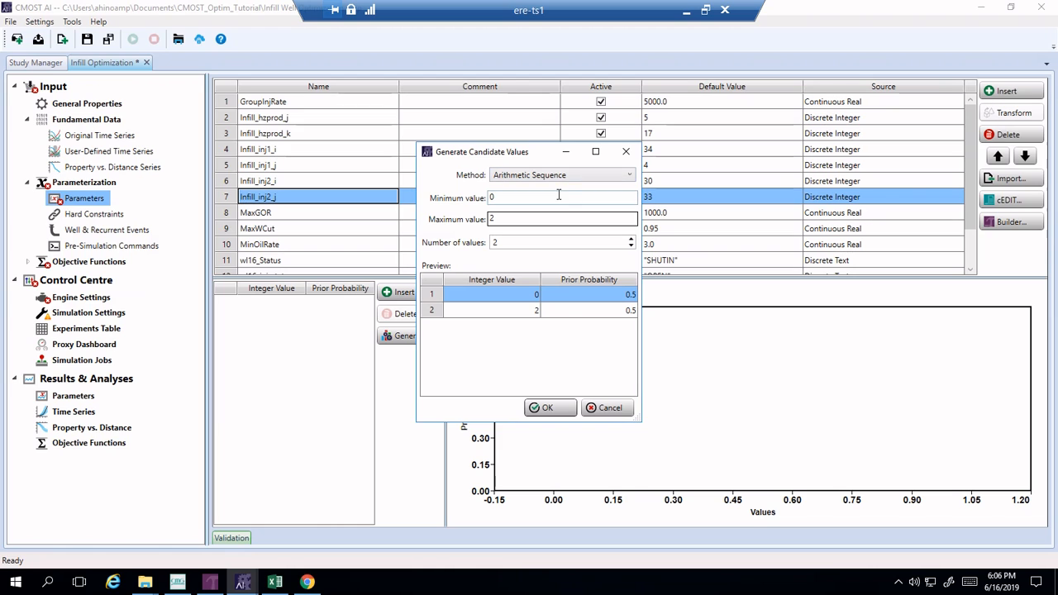
pyautogui.press('BackSpace')
pyautogui.write('27')
pyautogui.press('Tab')
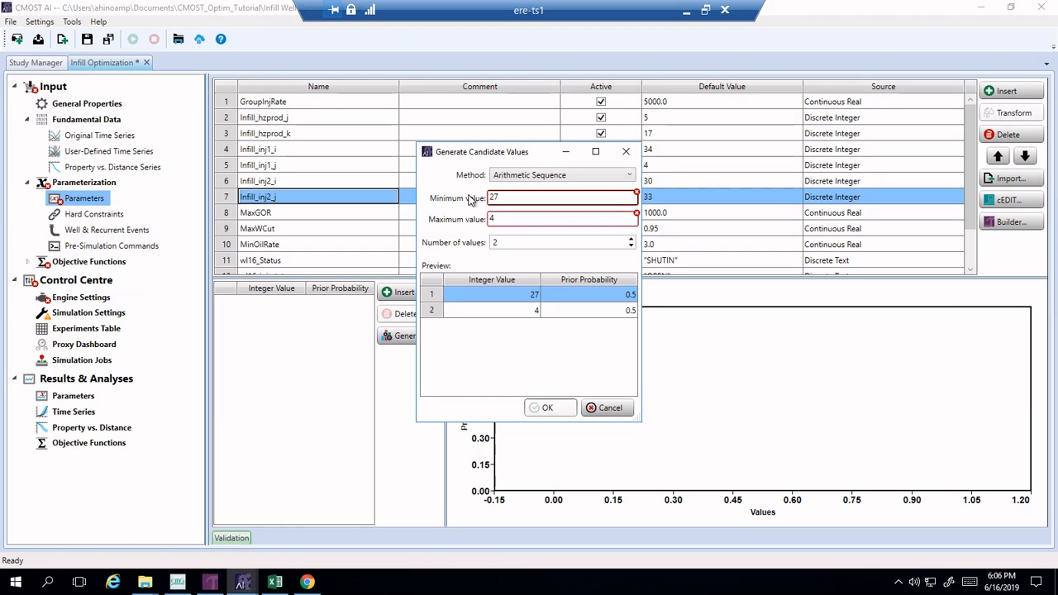
pyautogui.write('34')
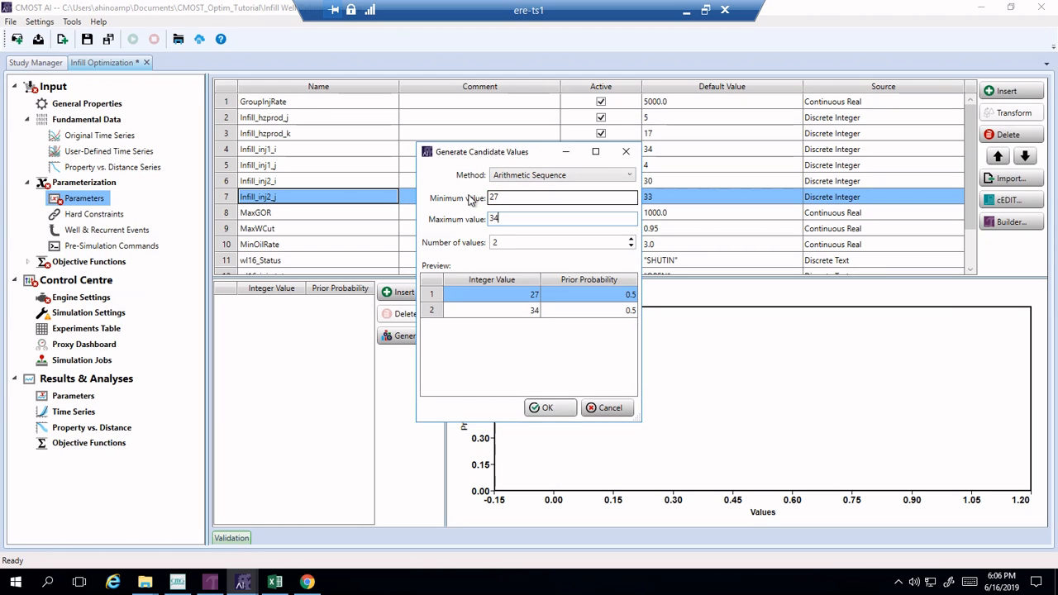
pyautogui.click(508, 243)
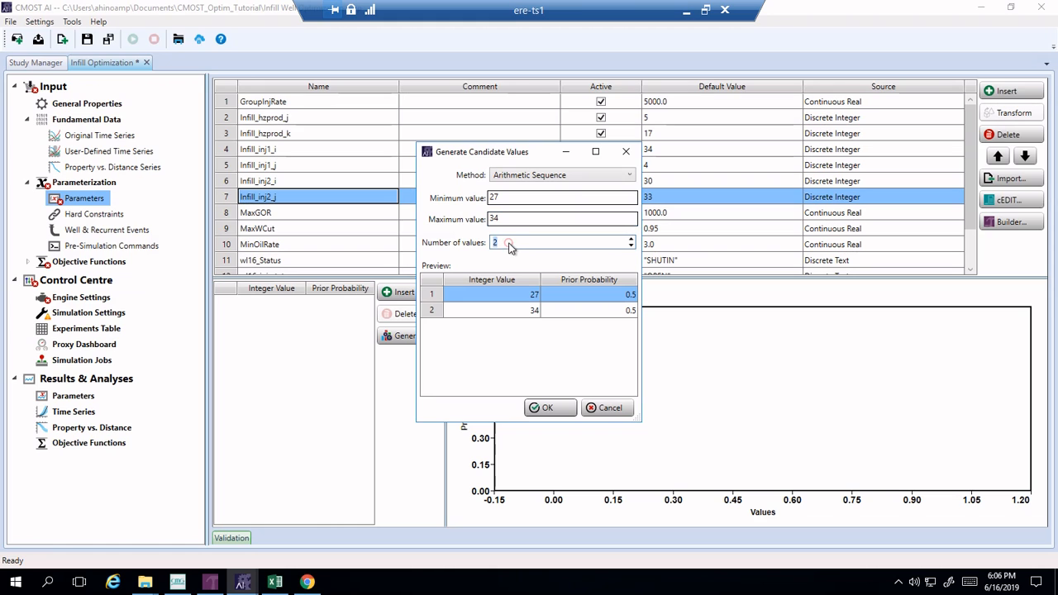
pyautogui.click(561, 413)
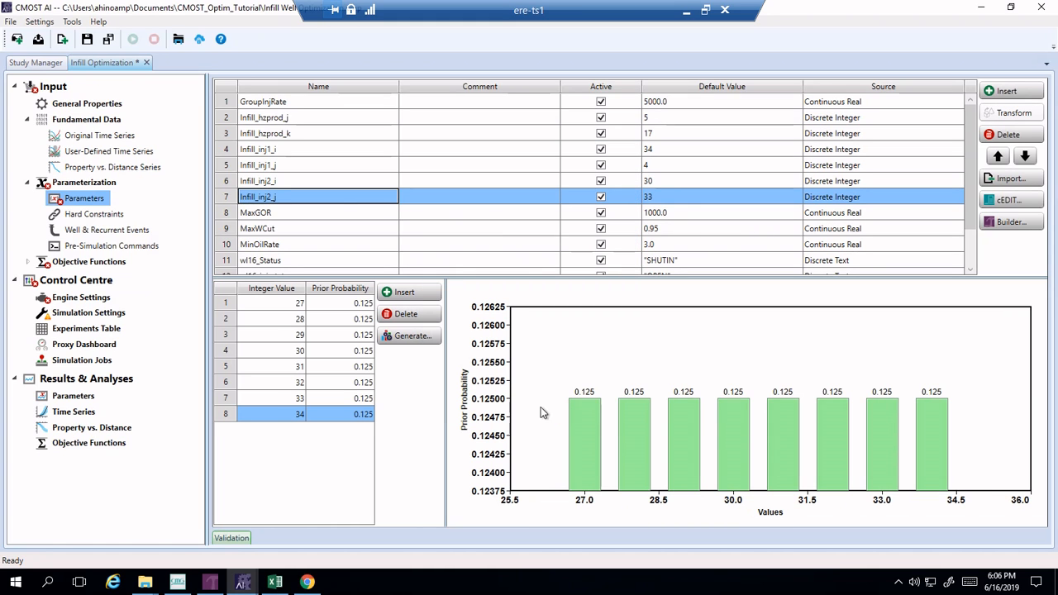
# Step: Set the MaxGOR parameter's data range to a lower limit of 400 and an upper limit of 1500
pyautogui.click(344, 213)
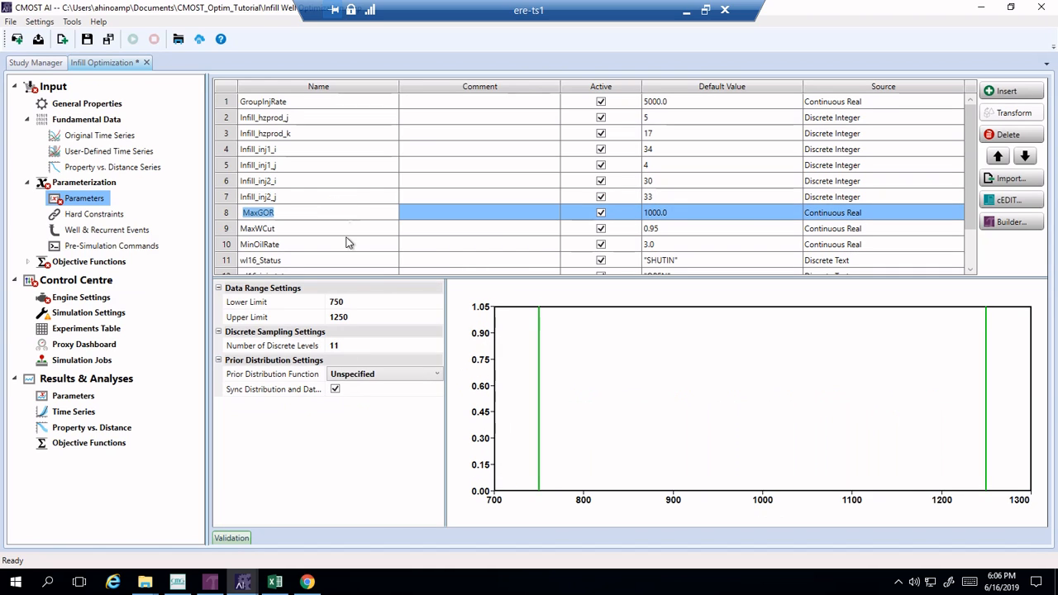
pyautogui.click(384, 302)
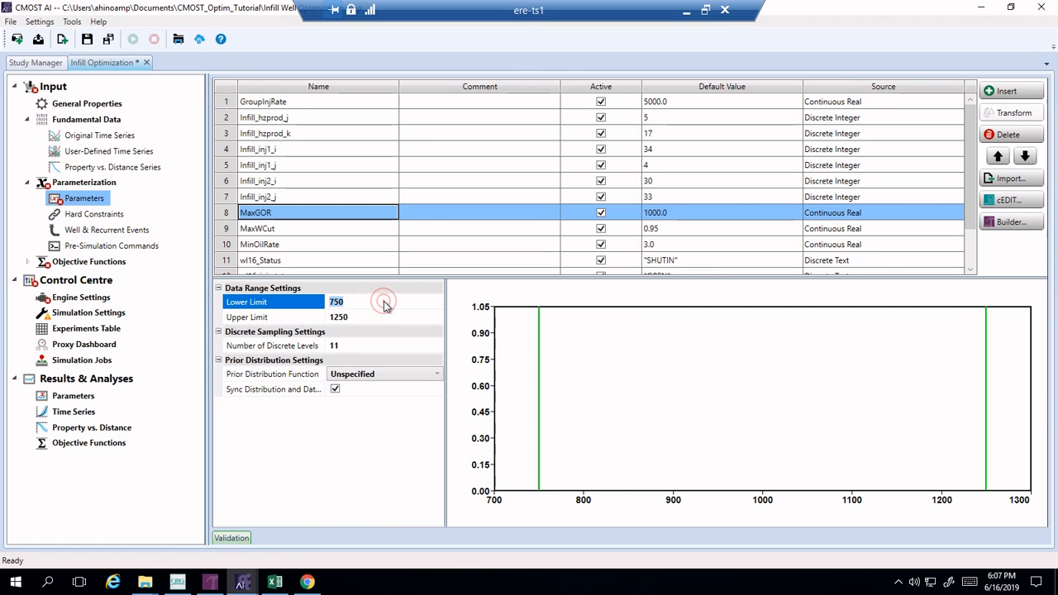
pyautogui.write('400')
pyautogui.press('Return')
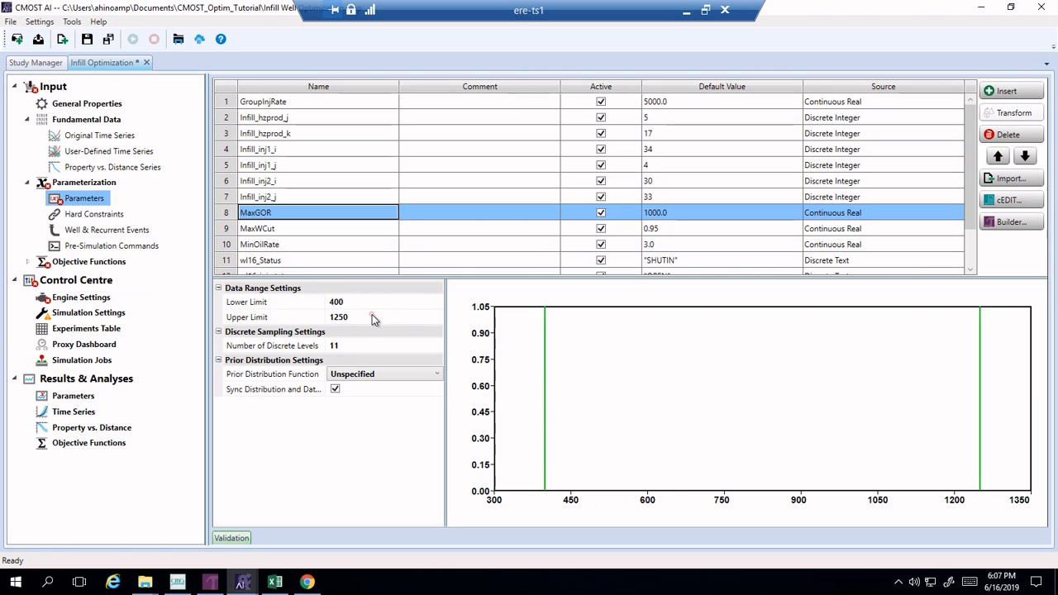
pyautogui.click(372, 315)
pyautogui.write('15')
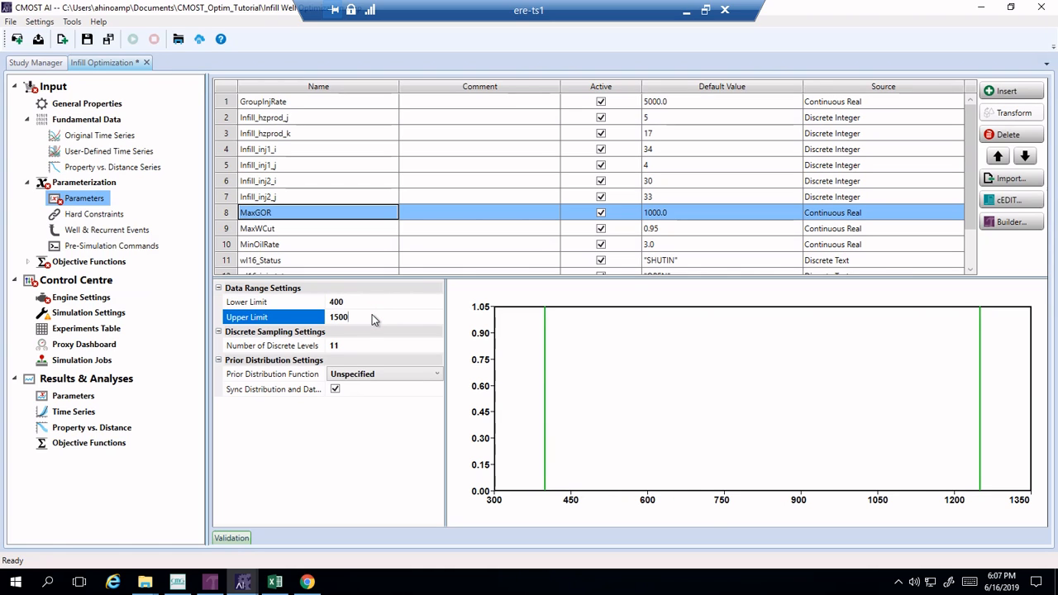
pyautogui.write('00')
# Step: Set the MaxWCut parameter's upper limit to 0.995
pyautogui.click(375, 228)
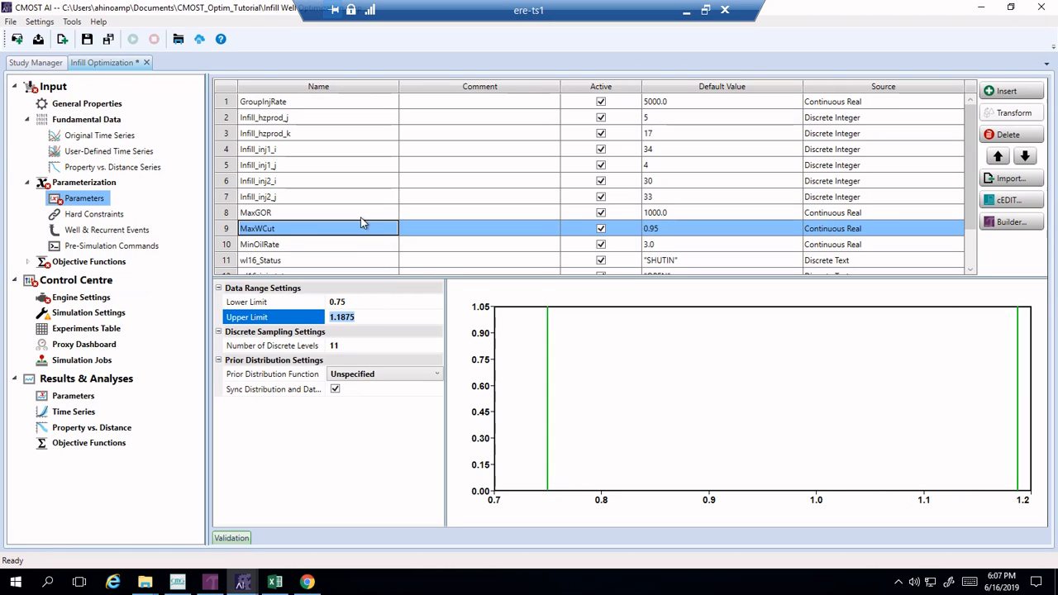
pyautogui.click(364, 317)
pyautogui.write('0.995')
# Step: Set the MinOilRate parameter's data range to a lower limit of 0 and an upper limit of 5
pyautogui.click(360, 240)
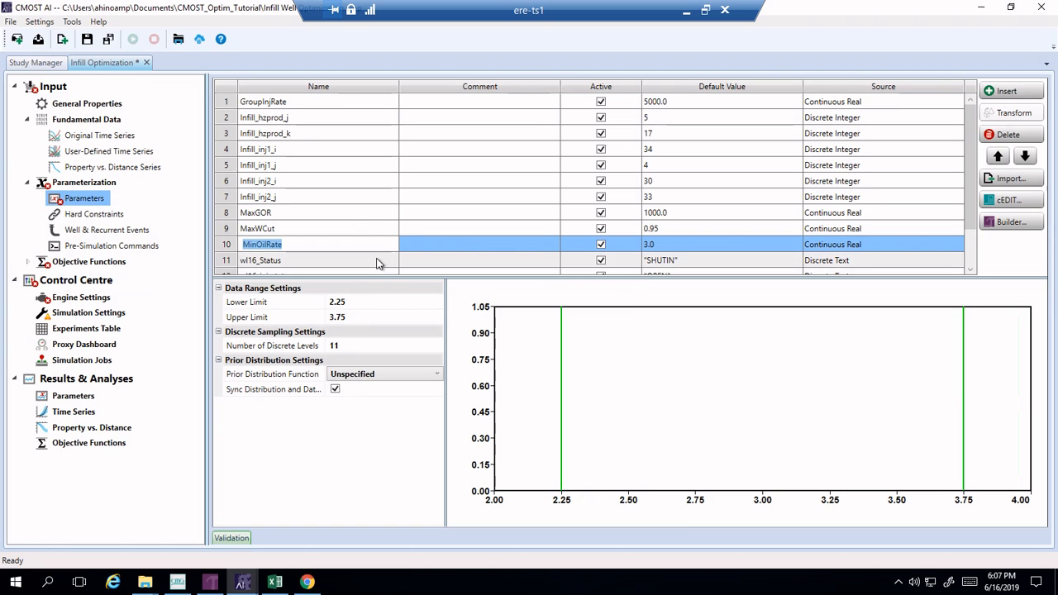
pyautogui.click(374, 306)
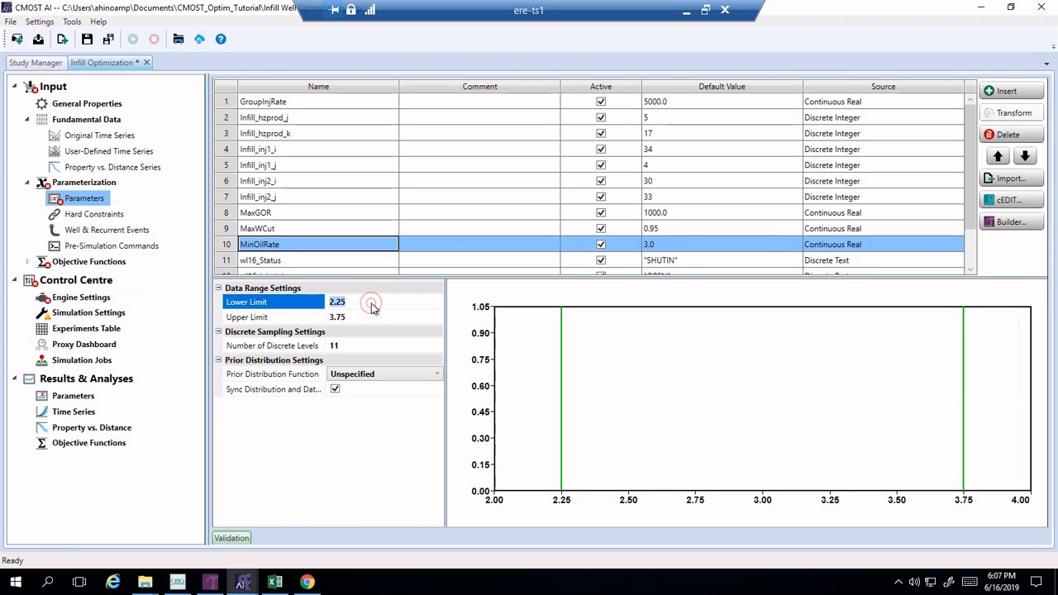
pyautogui.write('0')
pyautogui.click(350, 319)
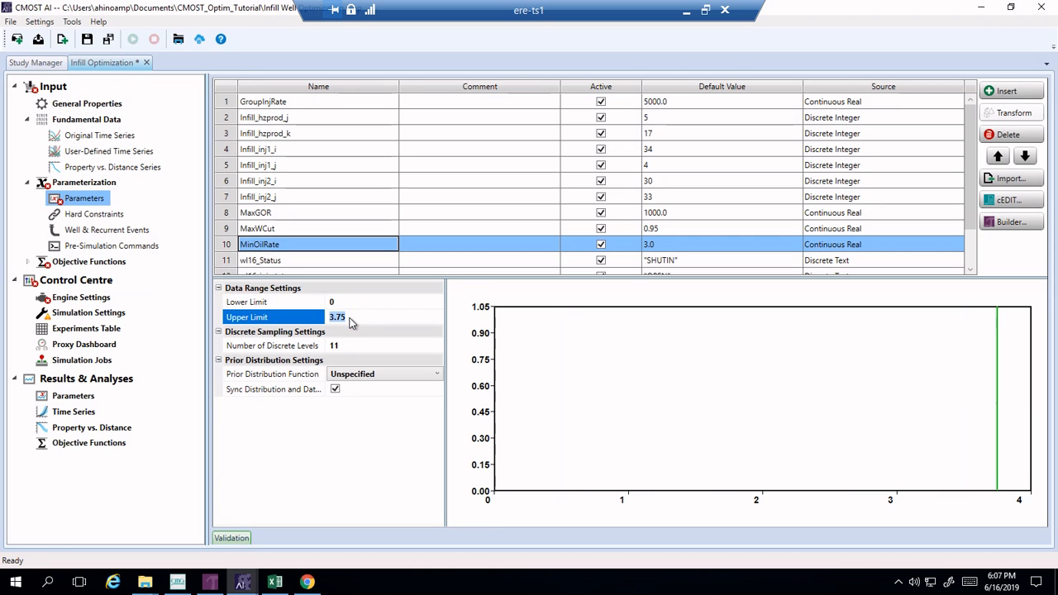
pyautogui.write('5')
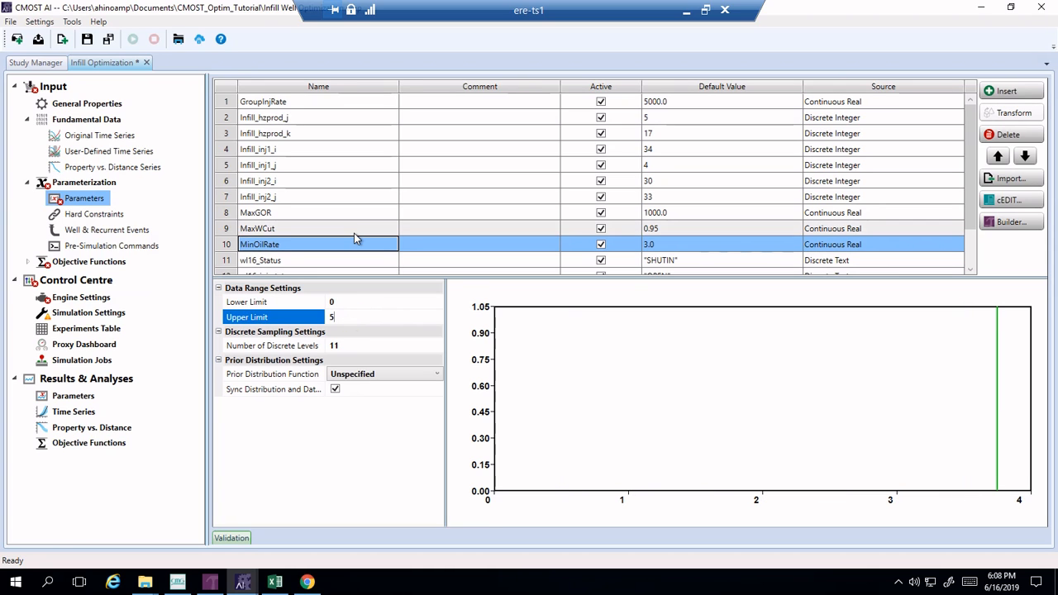
# Step: Review the discrete text status parameters of wells 16 and 5 and their candidate value settings
pyautogui.scroll(-1, 354, 237)
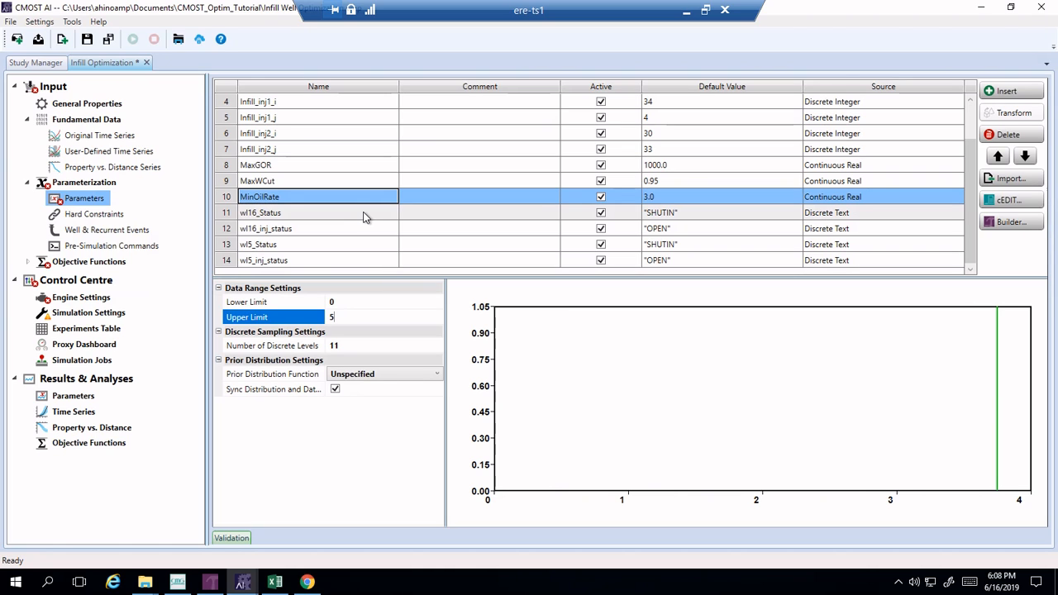
pyautogui.doubleClick(364, 212)
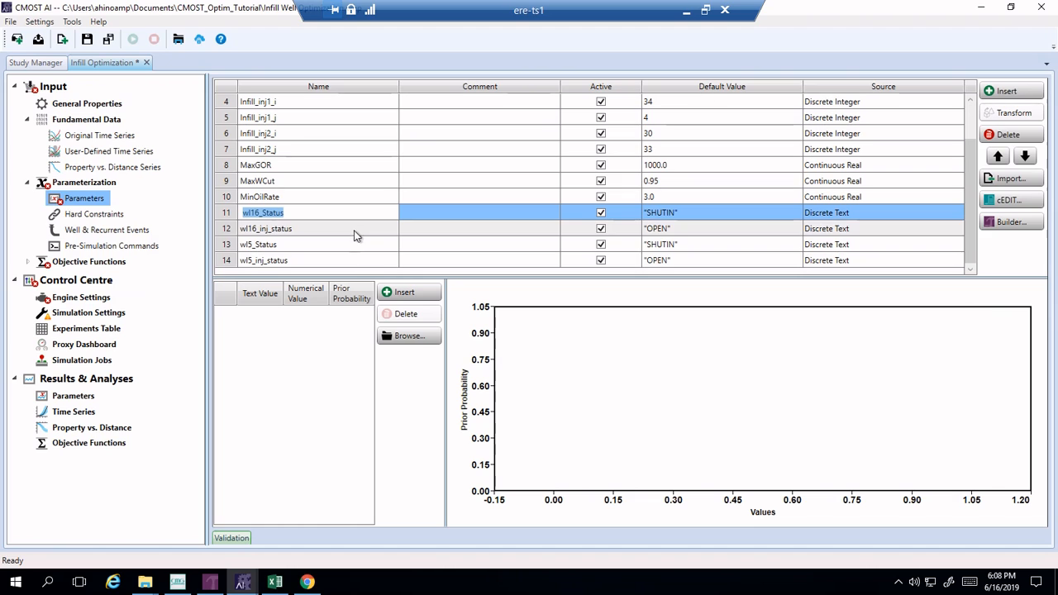
pyautogui.doubleClick(385, 262)
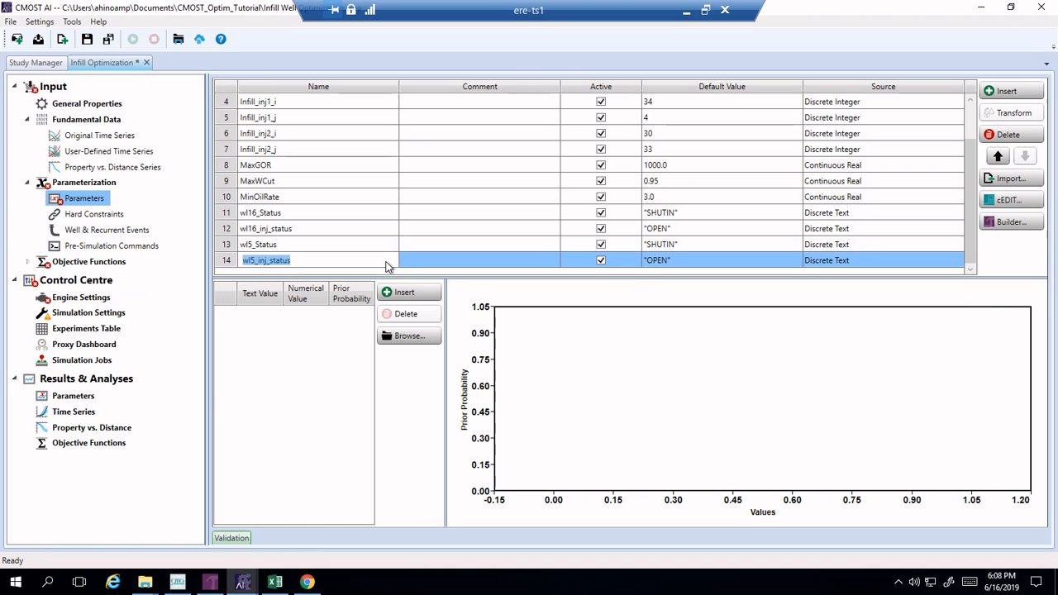
pyautogui.click(347, 215)
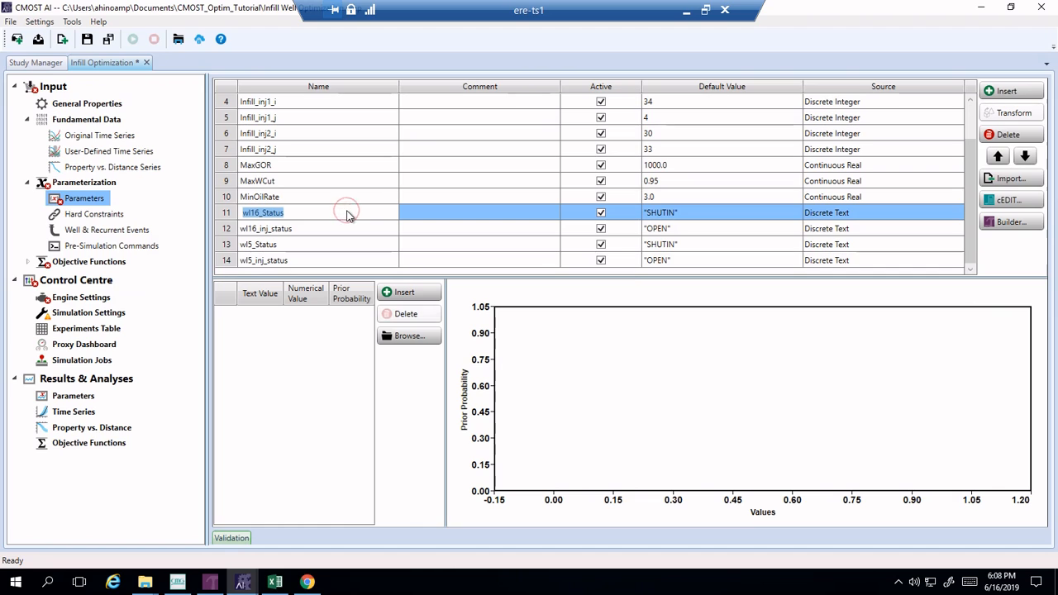
pyautogui.click(337, 234)
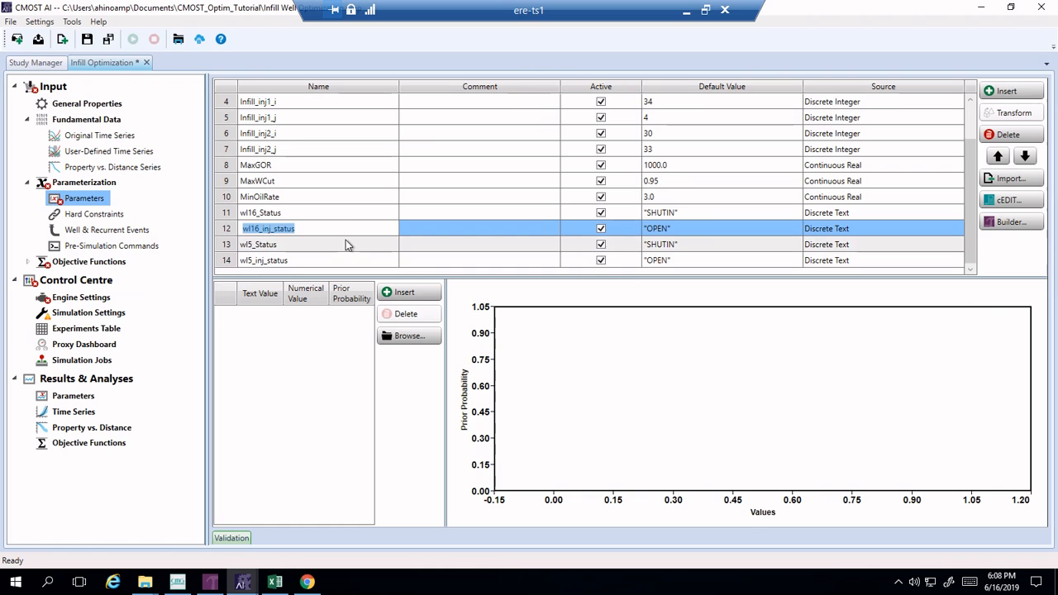
# Step: Insert two new parameters after wl5_inj_status and make the first one's source Discrete Integer
pyautogui.click(881, 265)
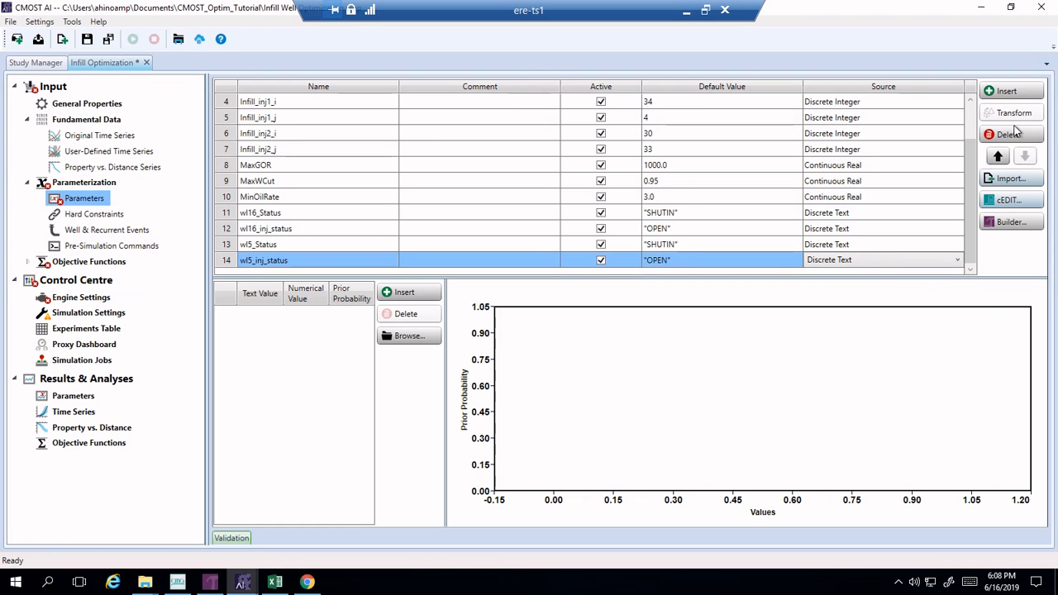
pyautogui.click(1020, 91)
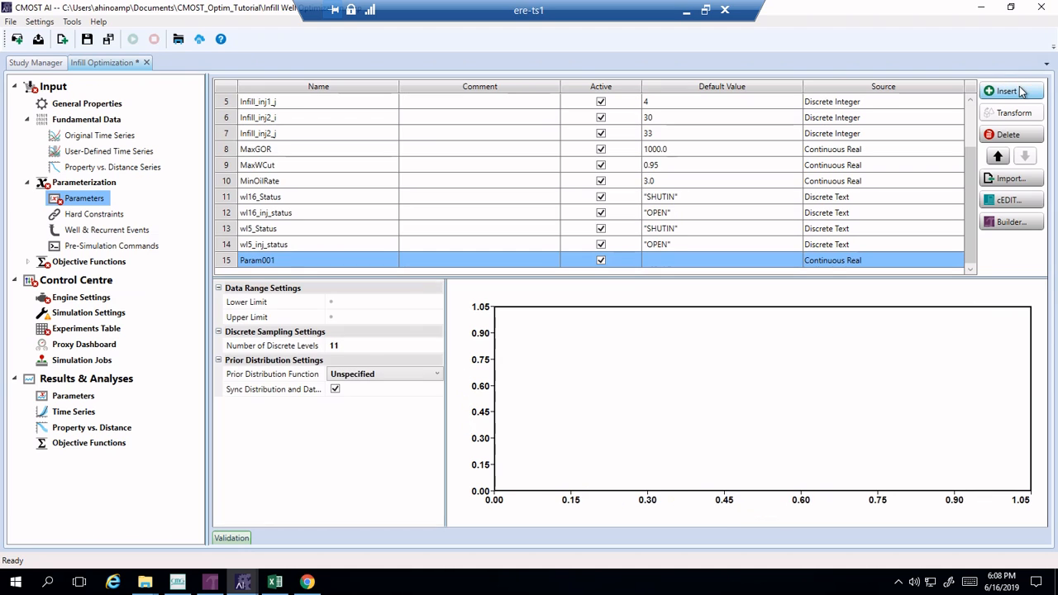
pyautogui.click(1018, 91)
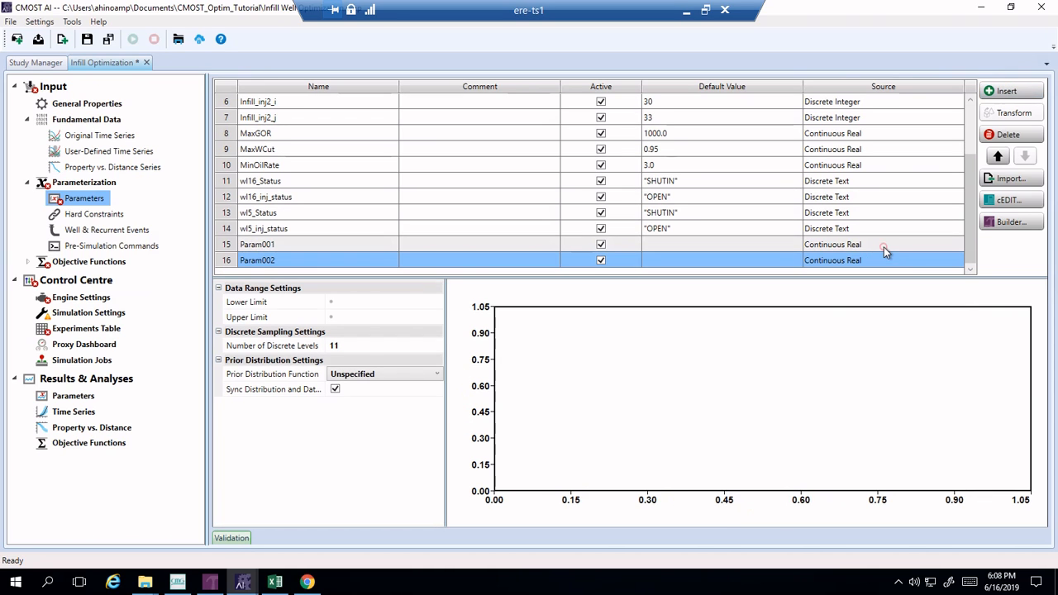
pyautogui.click(884, 245)
pyautogui.click(884, 246)
pyautogui.click(871, 287)
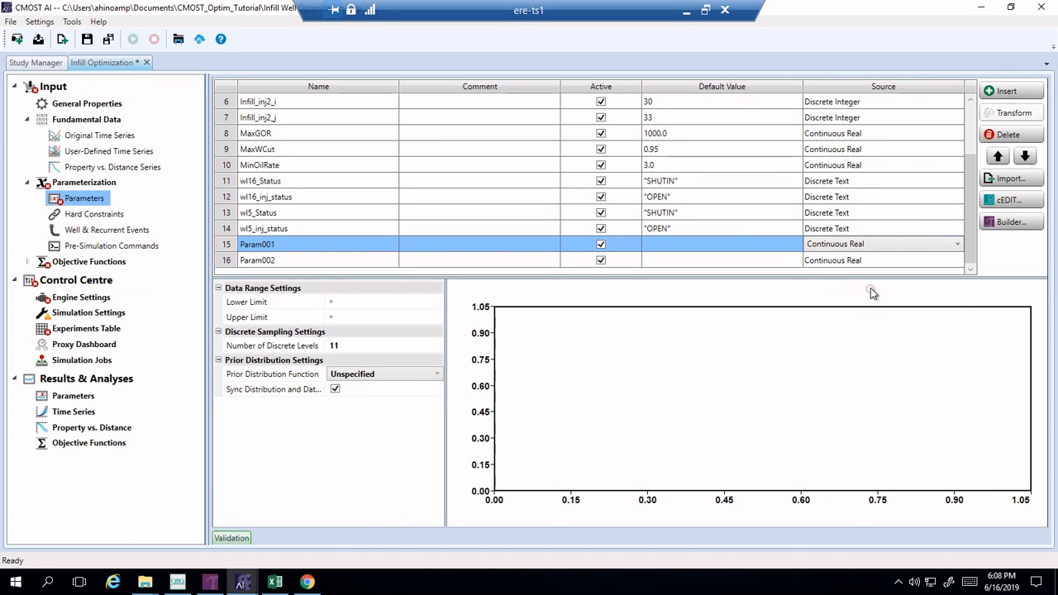
# Step: Set the source of the second new parameter, Param002, to Discrete Integer
pyautogui.click(860, 260)
pyautogui.click(859, 260)
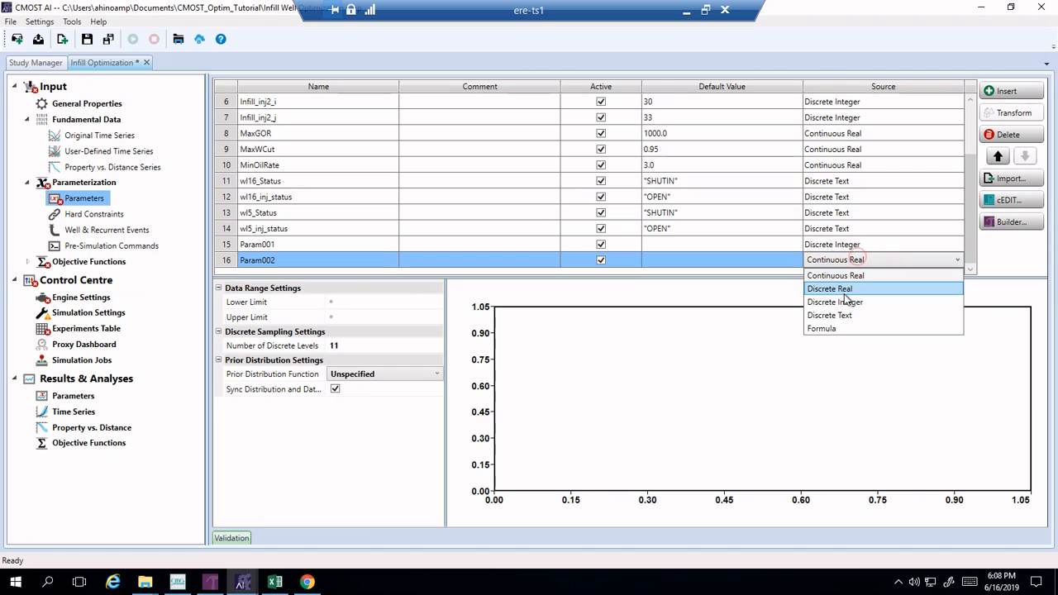
pyautogui.click(849, 291)
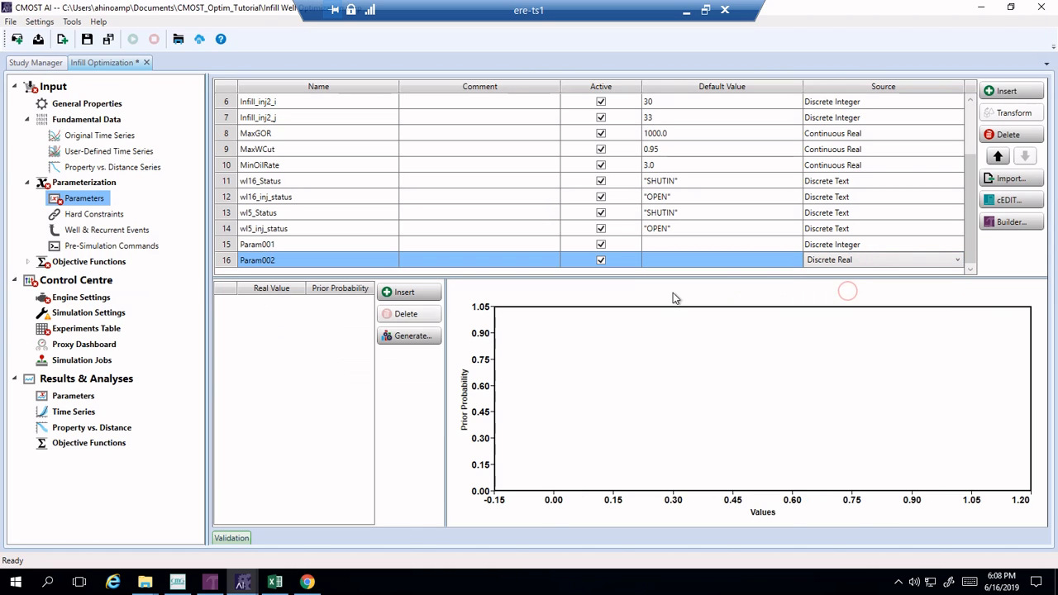
pyautogui.click(829, 260)
pyautogui.click(828, 260)
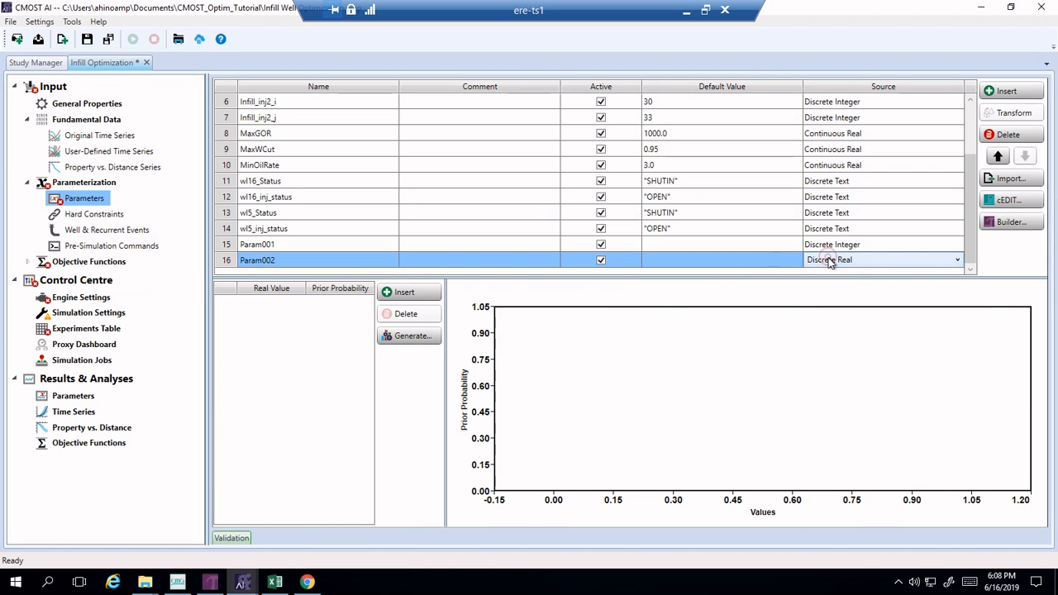
pyautogui.click(833, 260)
pyautogui.click(833, 301)
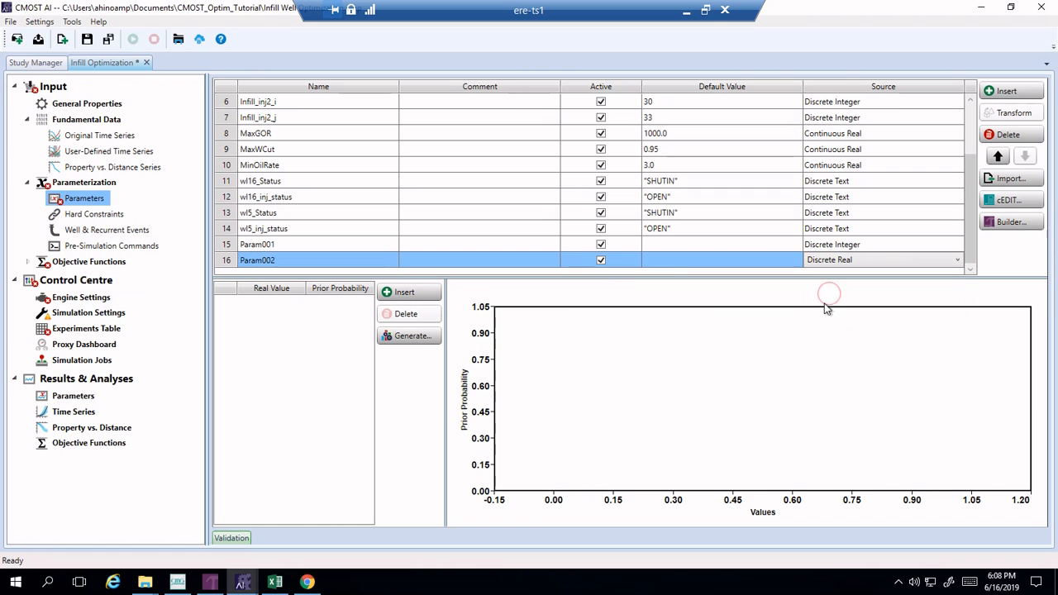
# Step: Rename Param001 as wl5_type and Param002 as wl16_type
pyautogui.click(345, 244)
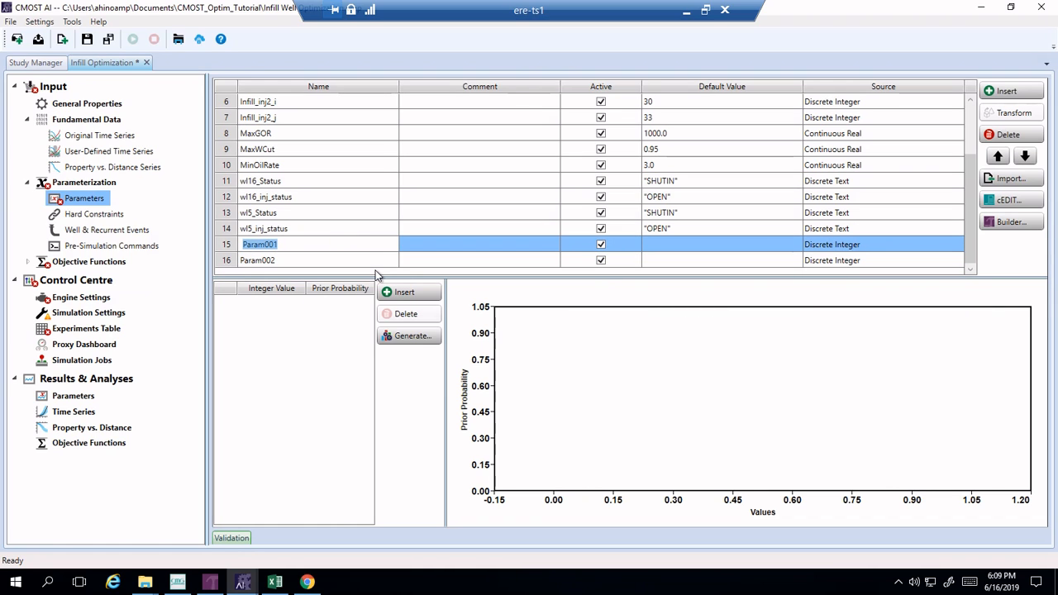
pyautogui.write('wl5_type')
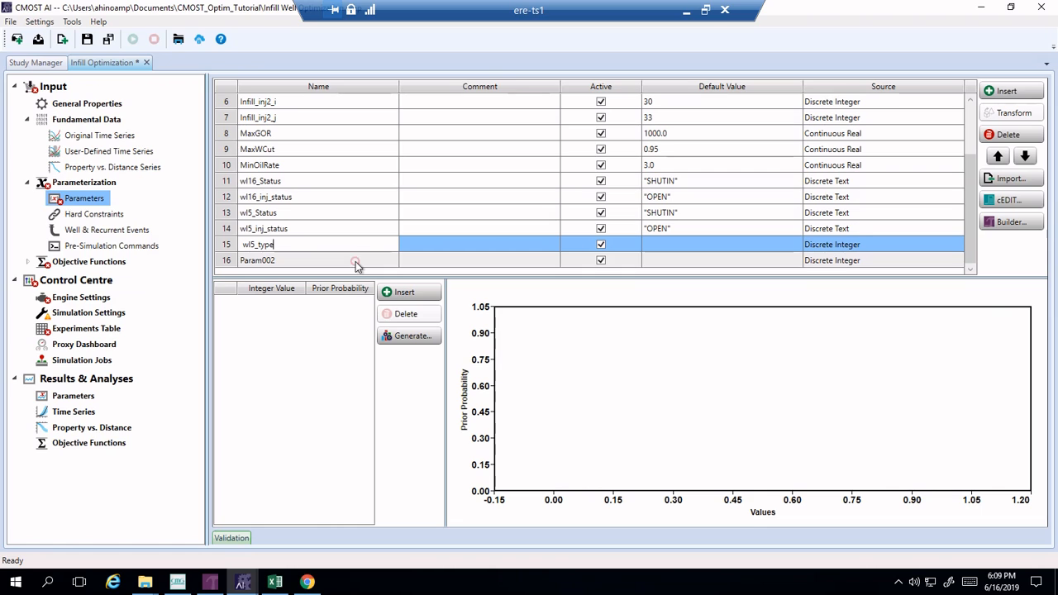
pyautogui.doubleClick(357, 262)
pyautogui.write('wl16_type')
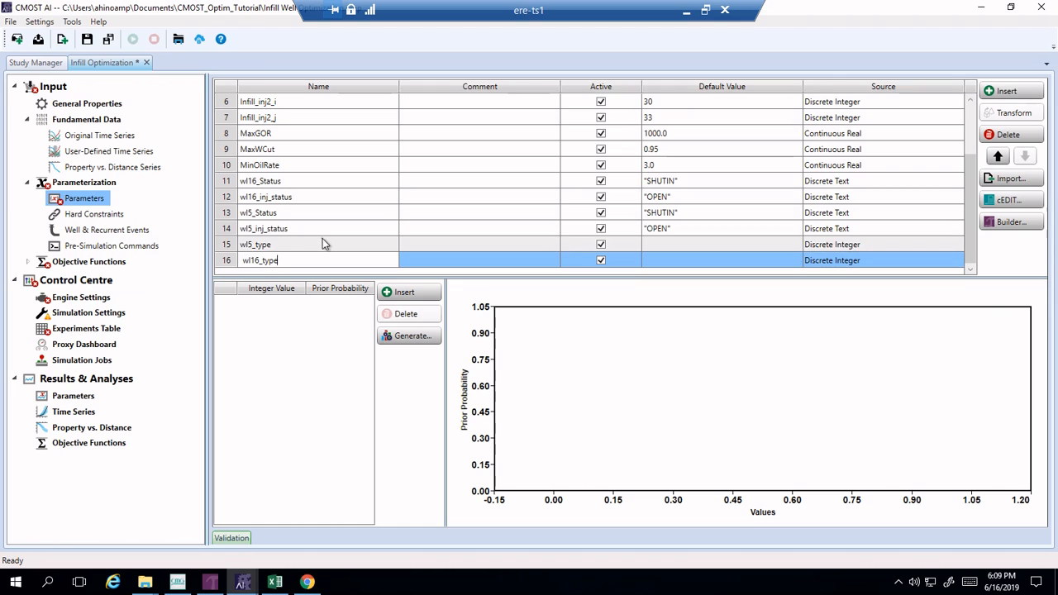
# Step: Generate an arithmetic sequence of 2 candidate values from 1 to 2 for the wl5_type parameter
pyautogui.doubleClick(323, 241)
pyautogui.click(409, 335)
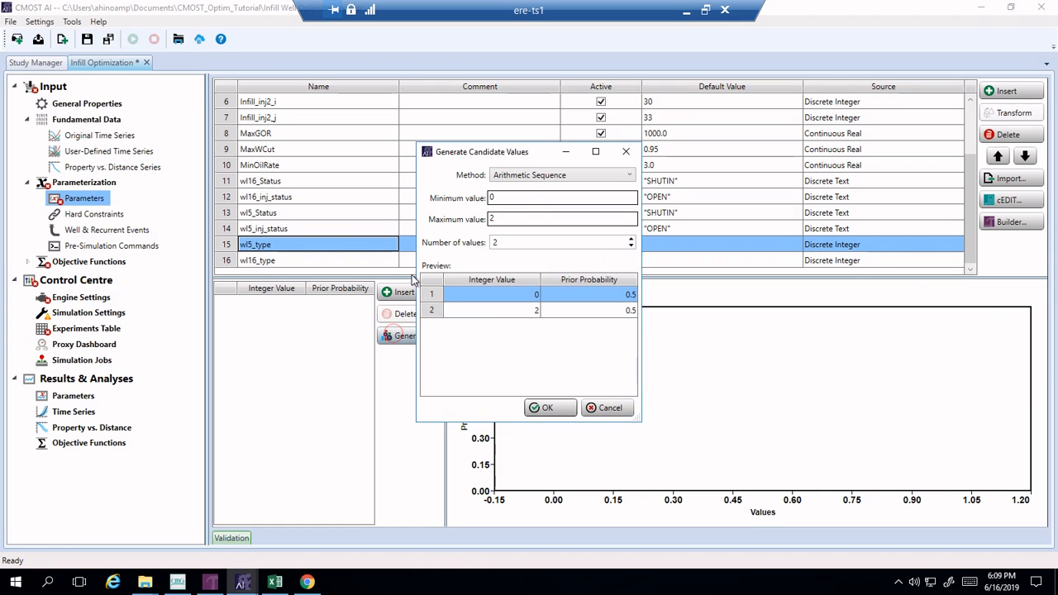
pyautogui.click(511, 200)
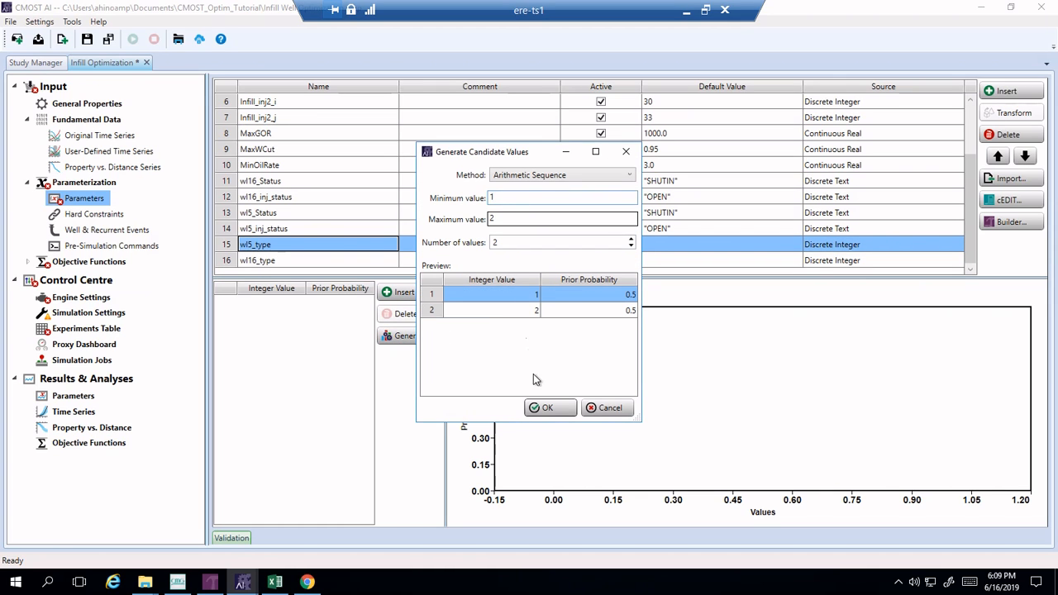
pyautogui.click(547, 408)
# Step: Generate an arithmetic sequence of 2 candidate values from 1 to 2 for the wl16_type parameter
pyautogui.click(351, 260)
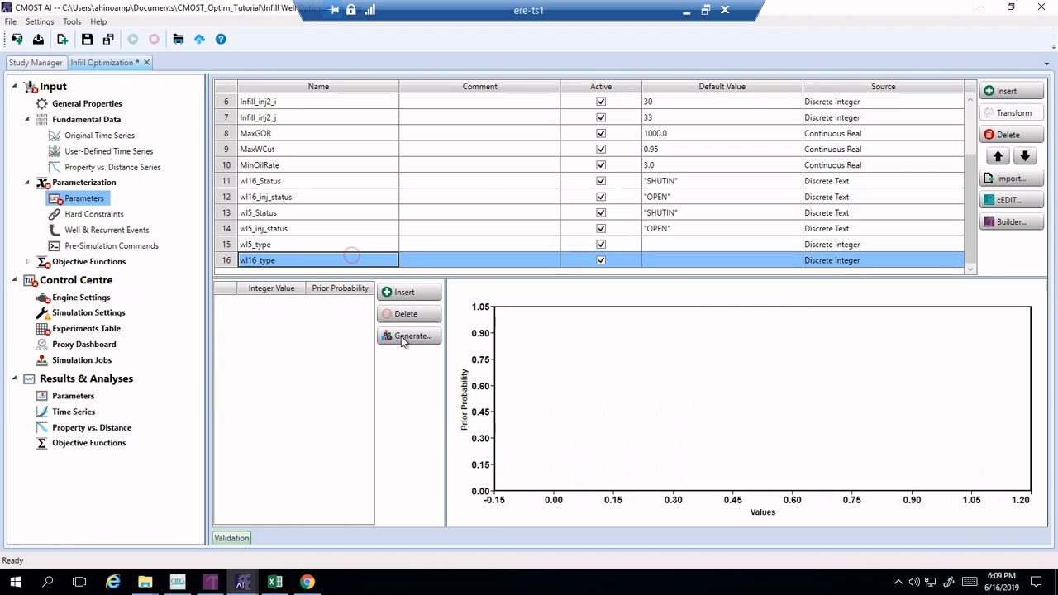
pyautogui.click(403, 338)
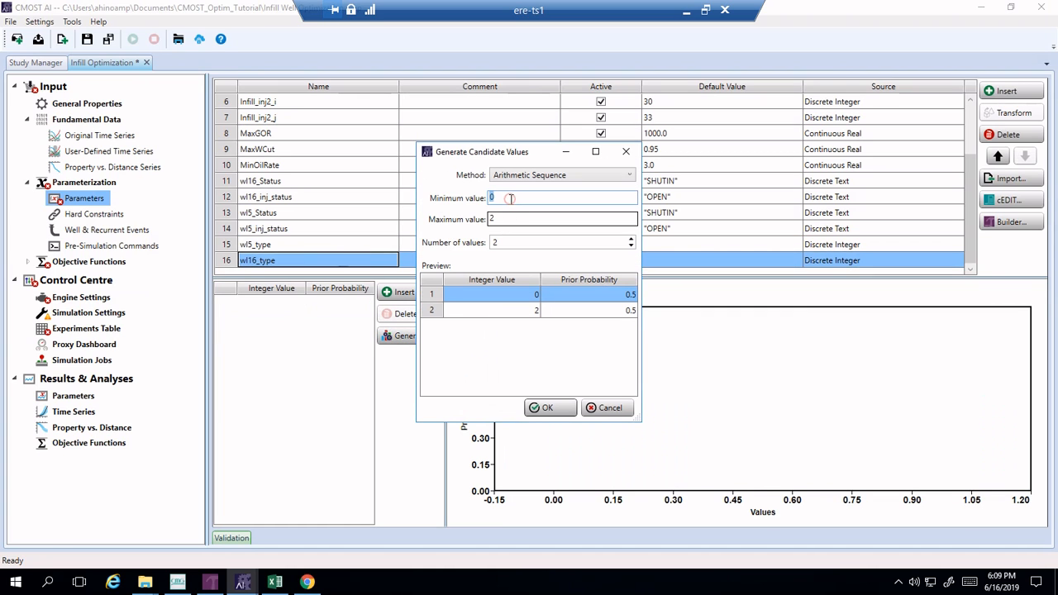
pyautogui.click(513, 197)
pyautogui.write('1')
pyautogui.click(545, 408)
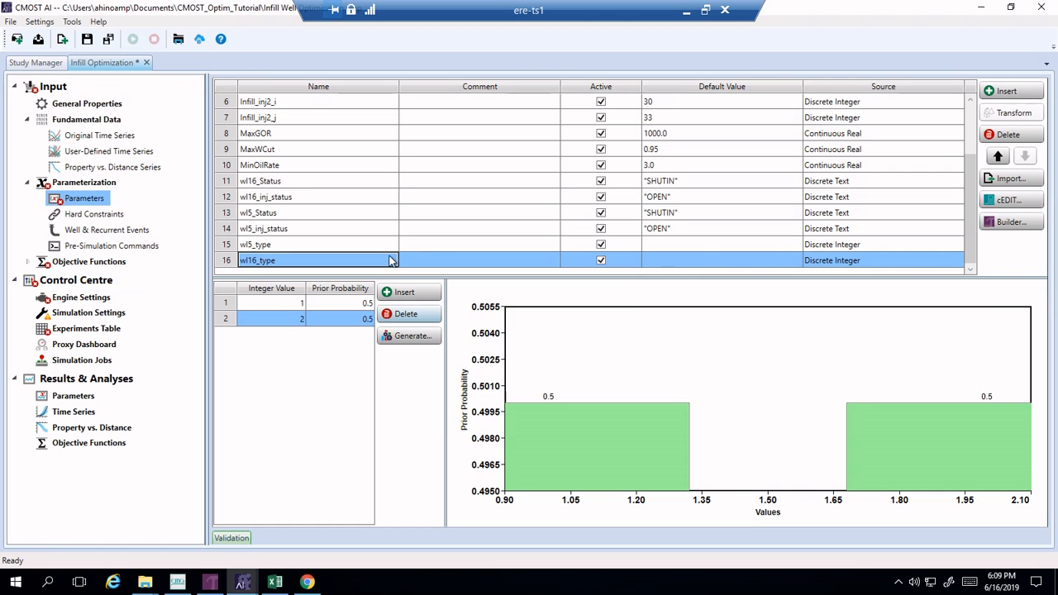
# Step: Set the default values of both wl5_type and wl16_type to 2
pyautogui.click(673, 243)
pyautogui.write('2')
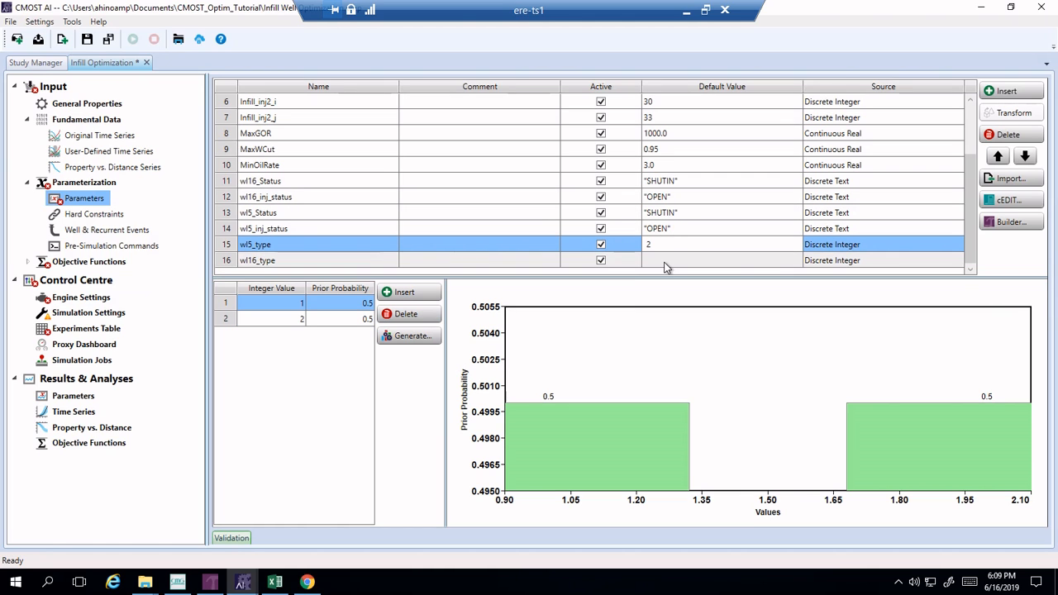
pyautogui.click(665, 263)
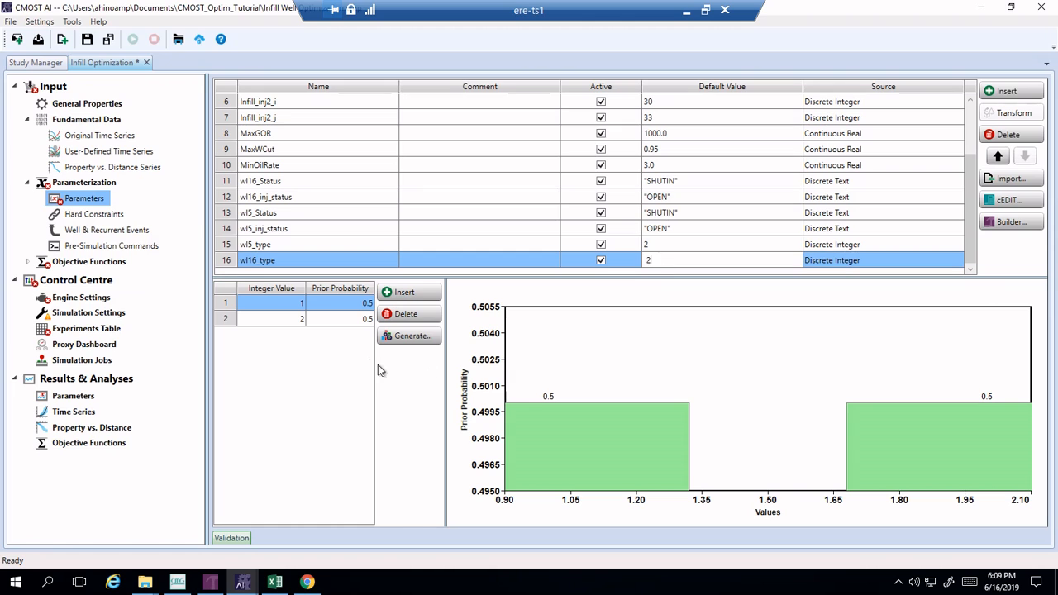
pyautogui.write('2')
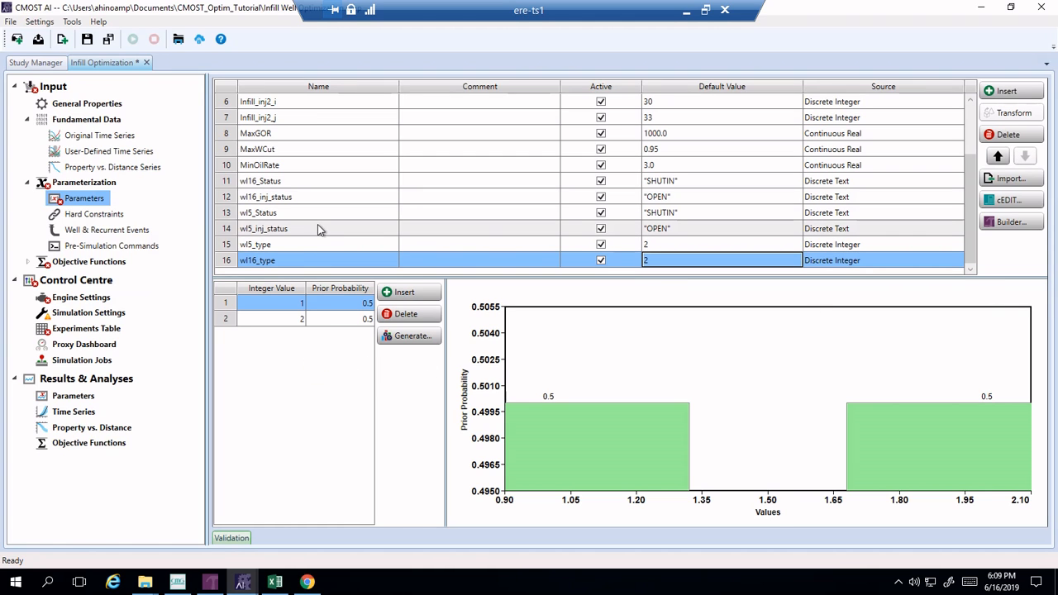
# Step: Change the source of wl16_Status and wl16_inj_status to Formula
pyautogui.doubleClick(331, 181)
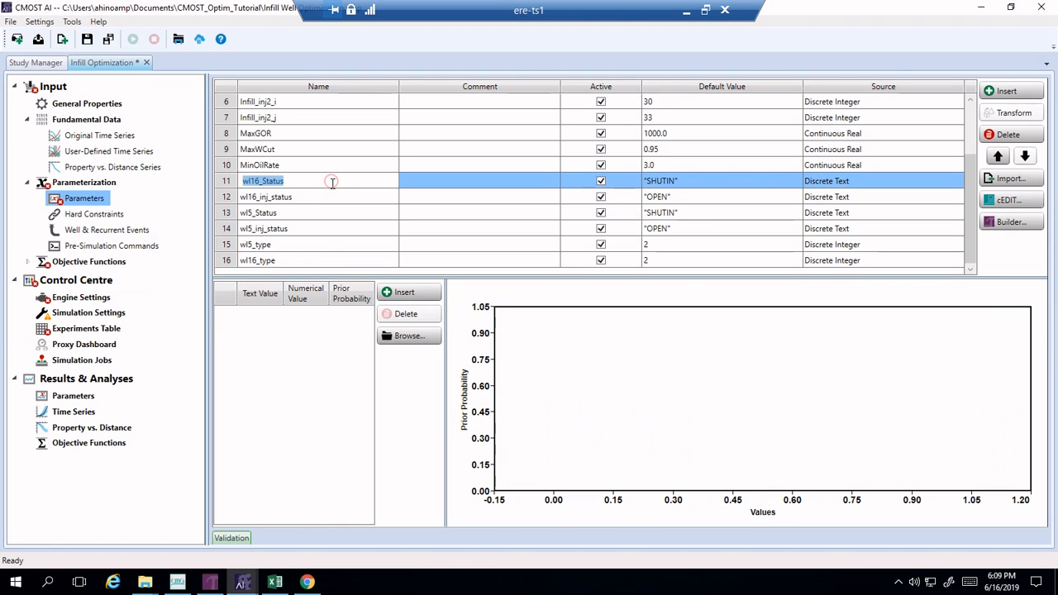
pyautogui.click(823, 182)
pyautogui.click(823, 182)
pyautogui.click(823, 238)
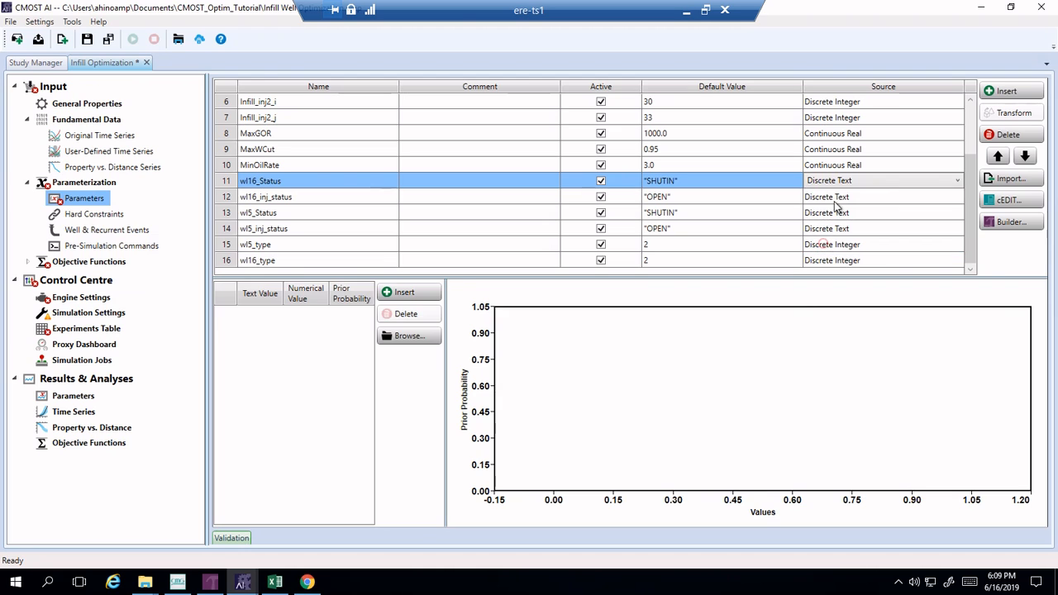
pyautogui.scroll(-1, 836, 207)
pyautogui.click(836, 198)
pyautogui.click(837, 199)
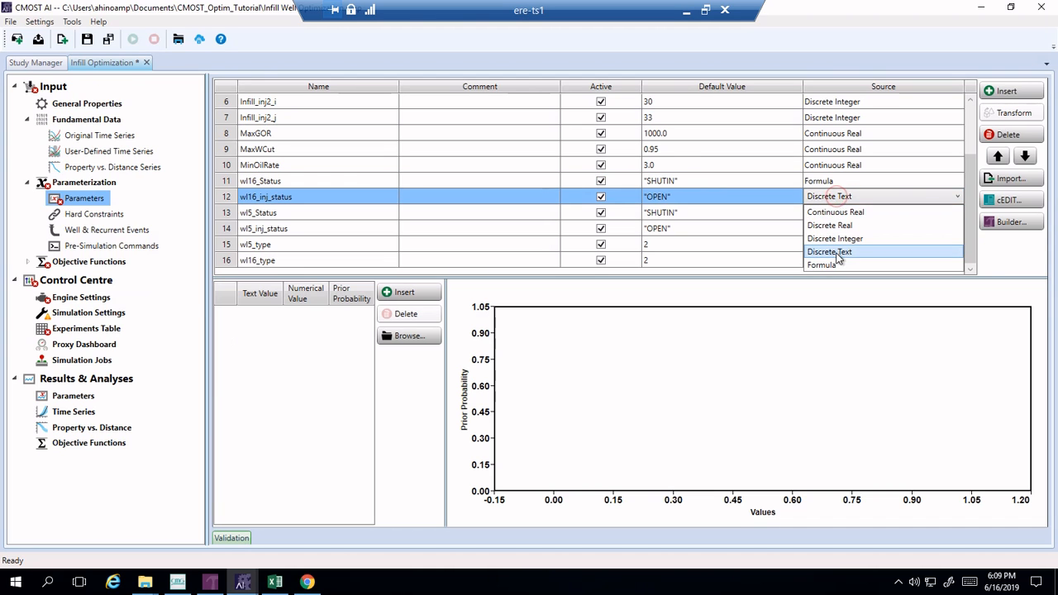
pyautogui.click(830, 265)
# Step: Change the source of wl5_Status and wl5_inj_status to Formula
pyautogui.click(842, 215)
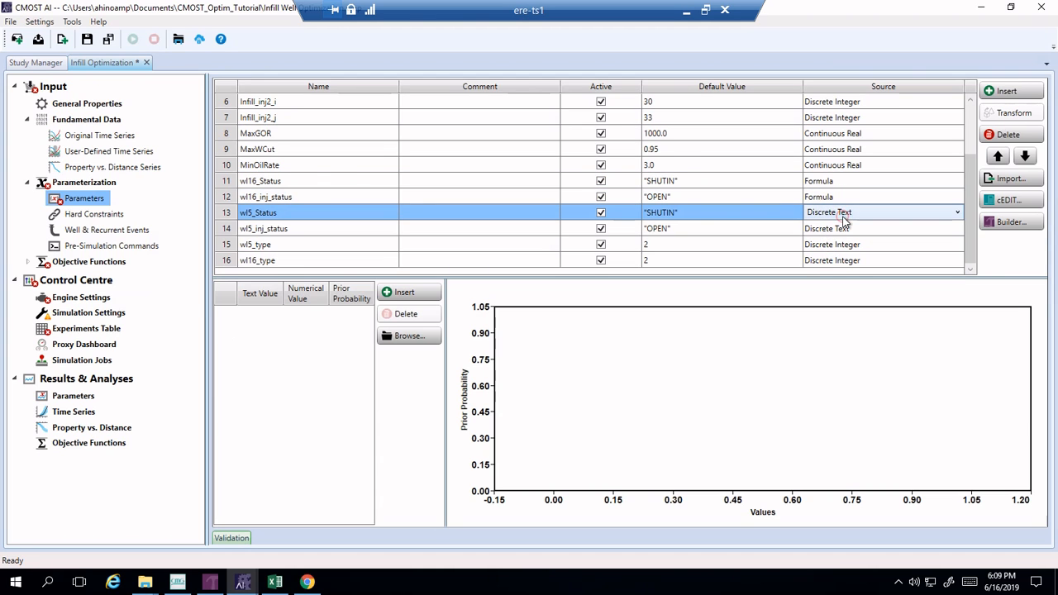
pyautogui.click(843, 217)
pyautogui.click(833, 281)
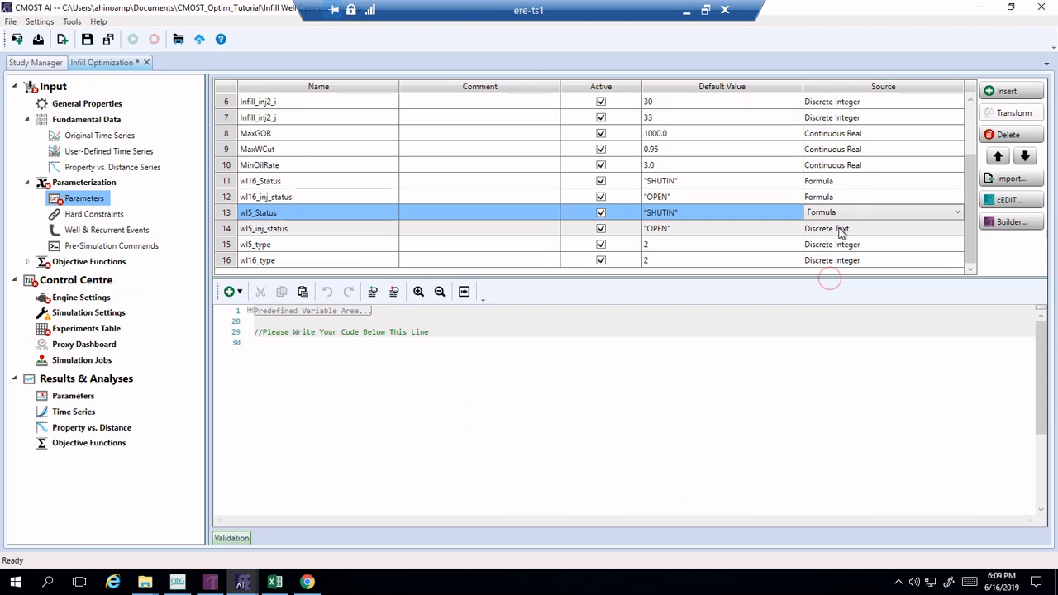
pyautogui.click(840, 230)
pyautogui.click(840, 229)
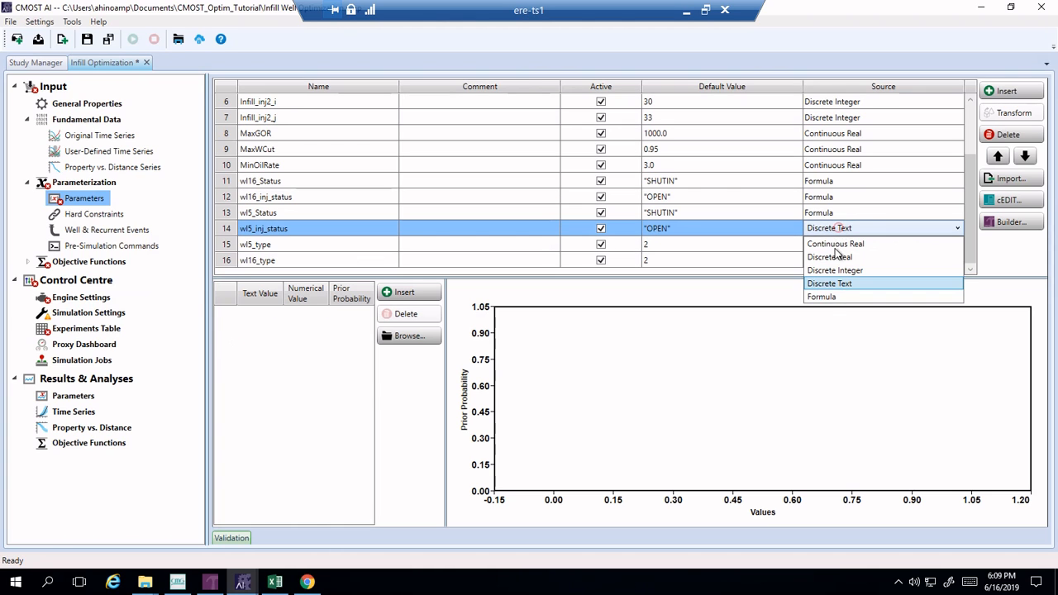
pyautogui.click(827, 297)
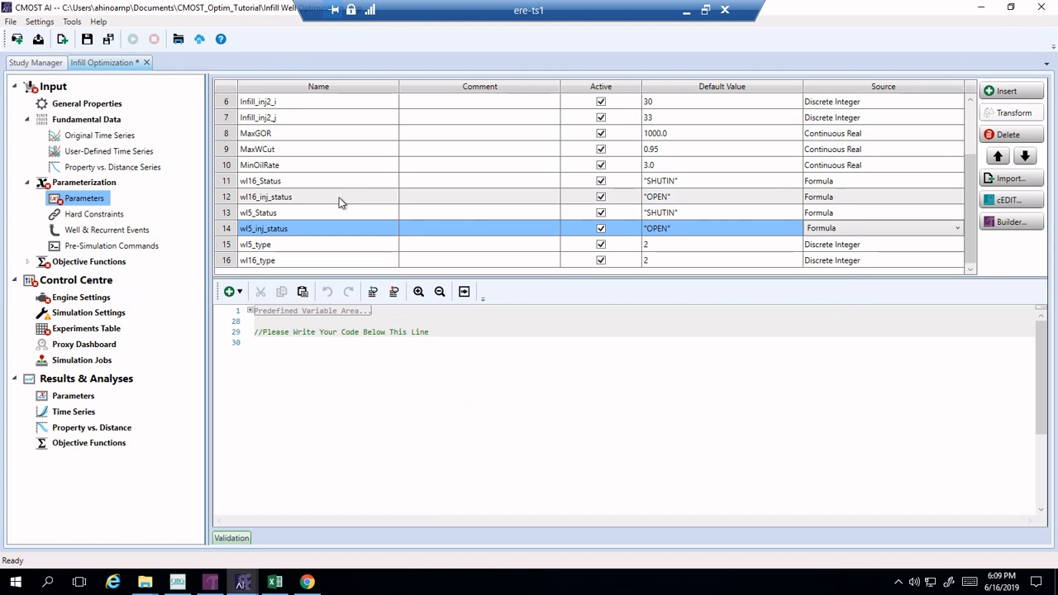
# Step: Enter the formula LOOKUP(wl16_type, [1,2], ["OPEN", "SHUTIN"]) for wl16_Status and check it for errors
pyautogui.click(321, 181)
pyautogui.click(276, 346)
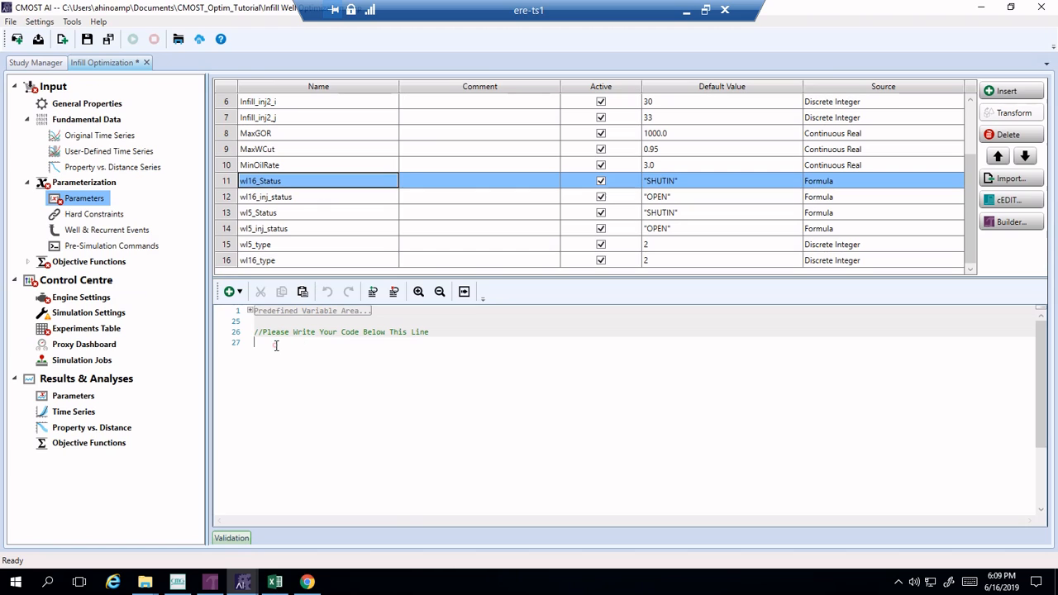
pyautogui.write('LOOKUP(wl16_type, [1,2], ["OPEN",')
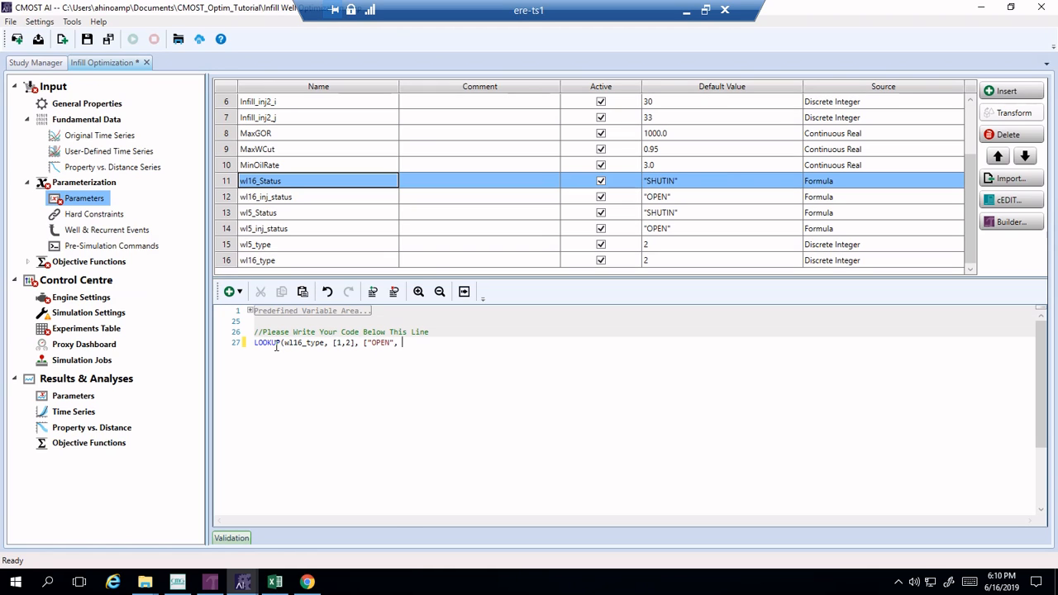
pyautogui.write(' "SHUTIN"]')
pyautogui.click(464, 293)
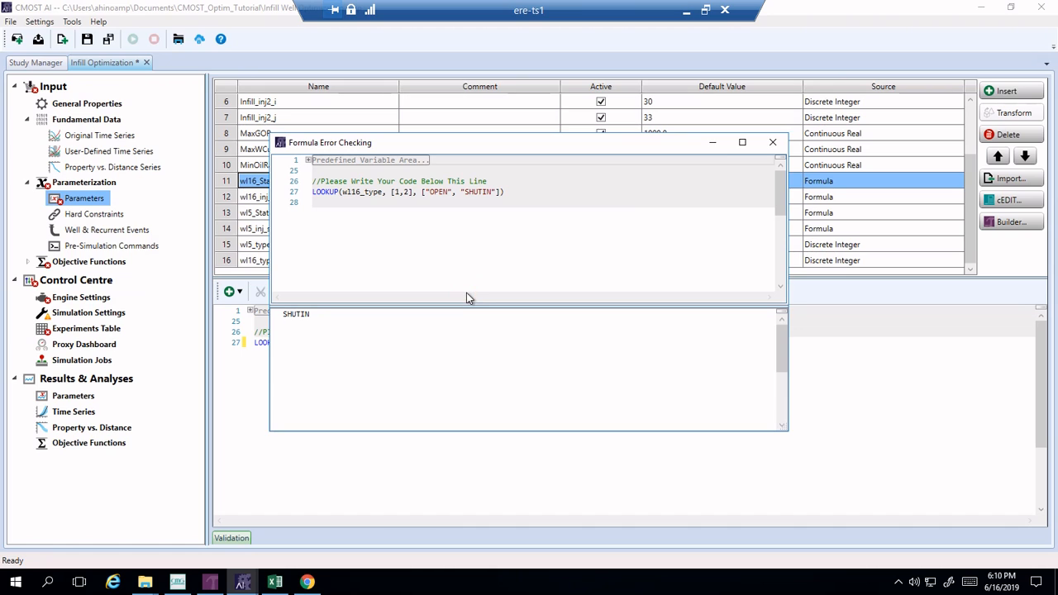
pyautogui.click(773, 142)
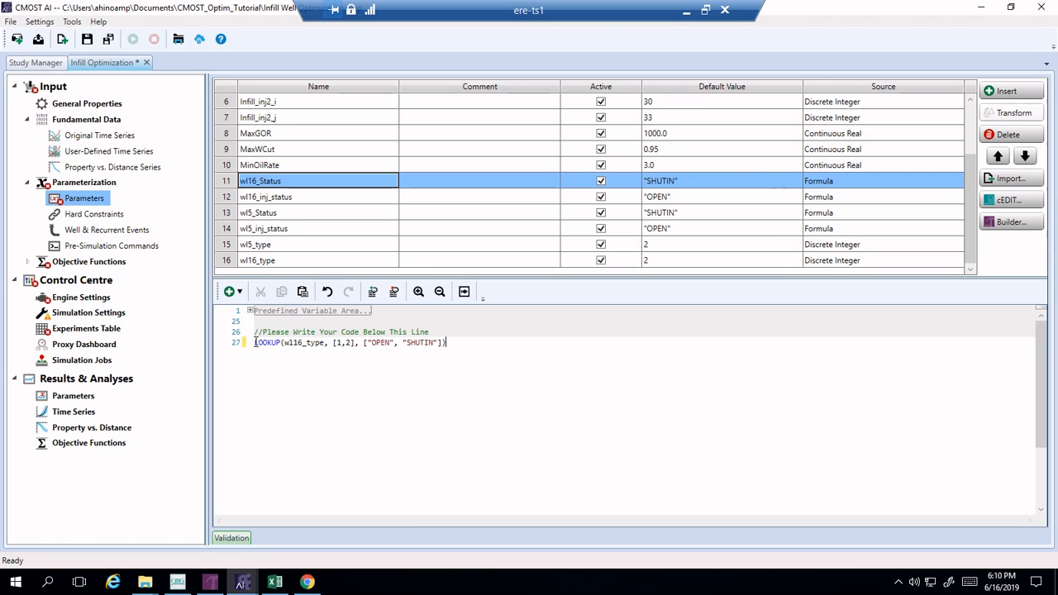
# Step: Copy the wl16_Status formula to wl5_Status, changing its lookup variable to wl5_type, and check it for errors
pyautogui.moveTo(254, 342); pyautogui.dragTo(463, 343)
pyautogui.keyDown('shift'); pyautogui.click(464, 343); pyautogui.keyUp('shift')
pyautogui.hotkey('ctrl', 'c')
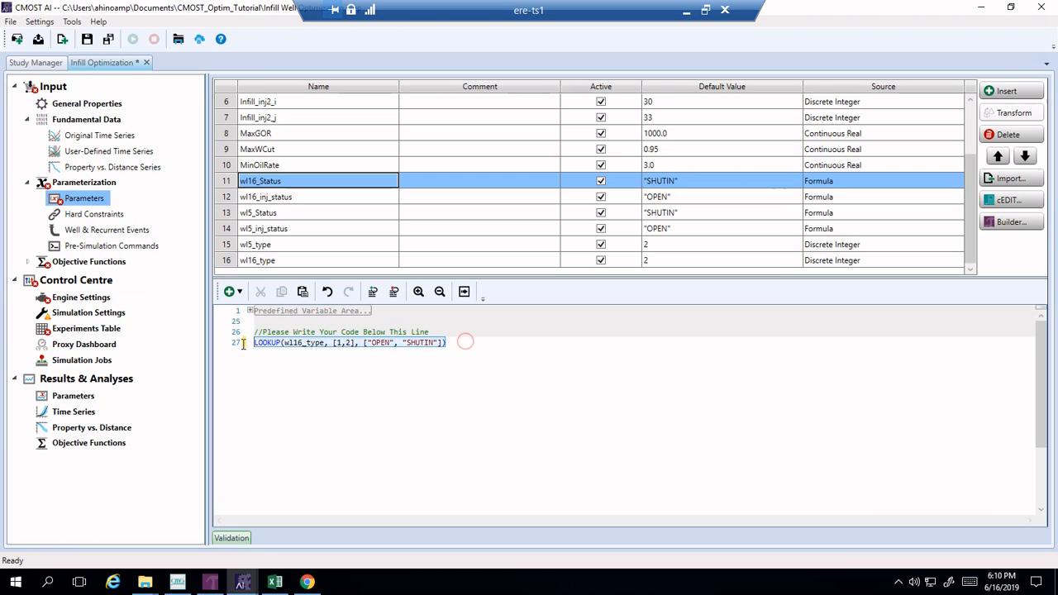
pyautogui.click(338, 199)
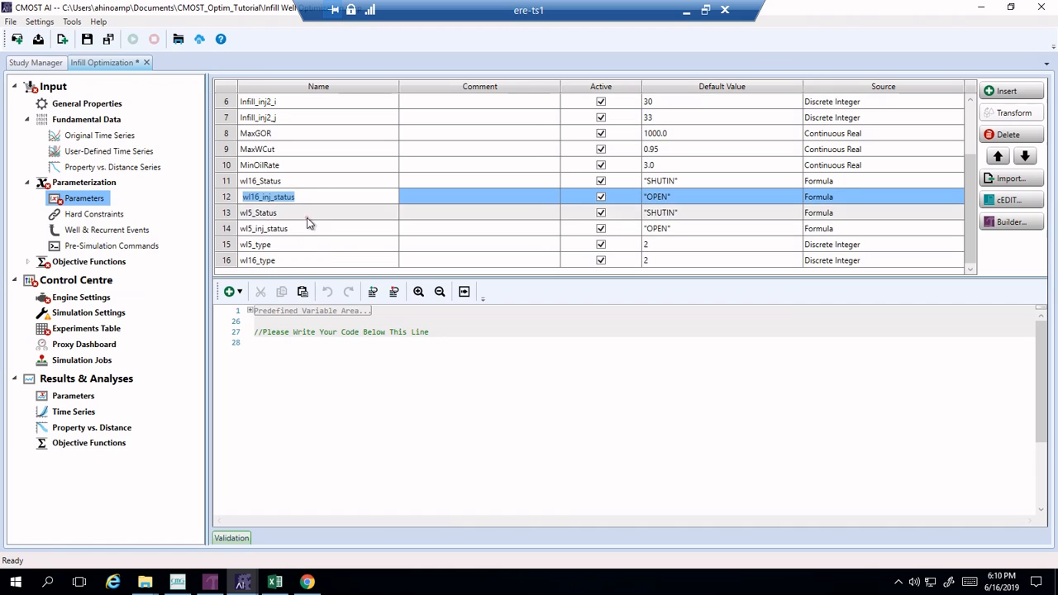
pyautogui.click(307, 213)
pyautogui.click(291, 343)
pyautogui.hotkey('ctrl', 'v')
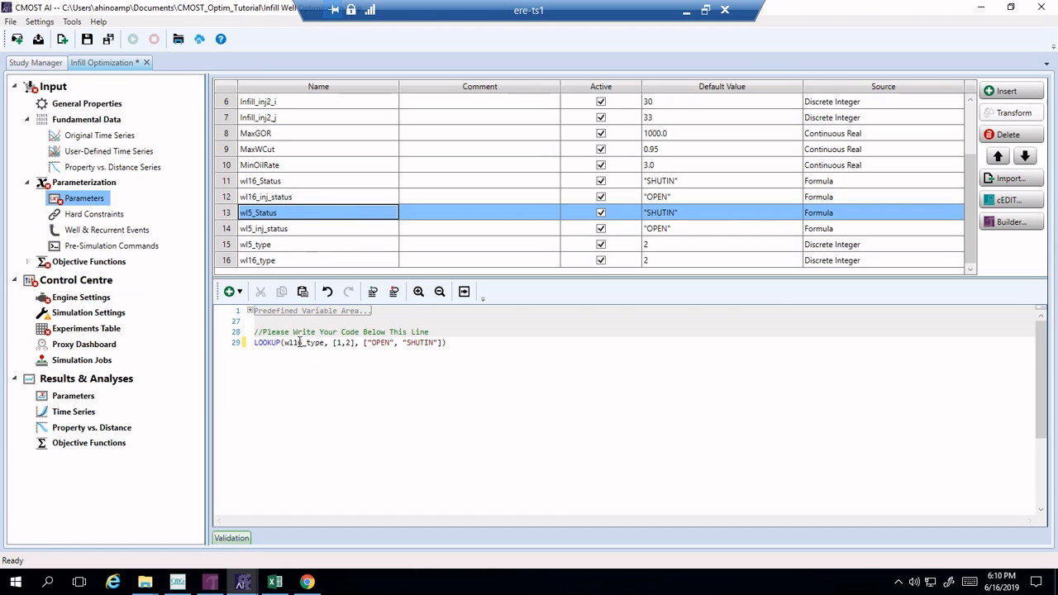
pyautogui.moveTo(292, 342); pyautogui.dragTo(304, 343)
pyautogui.write('5')
pyautogui.click(463, 291)
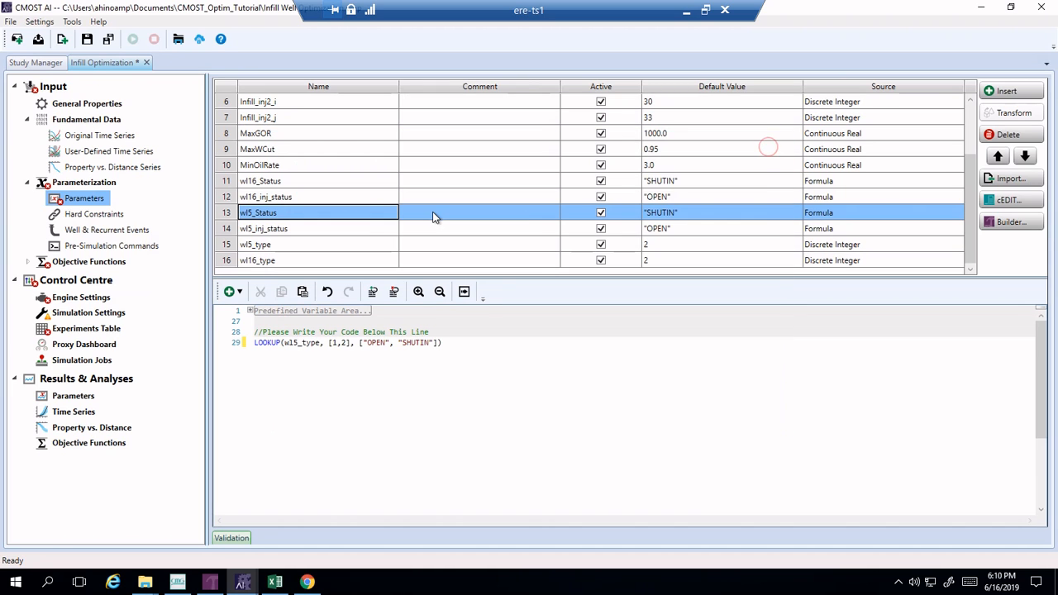
# Step: Give wl16_inj_status the copied LOOKUP formula on wl16_type with the lookup array changed to [2,1], and check it for errors
pyautogui.click(349, 197)
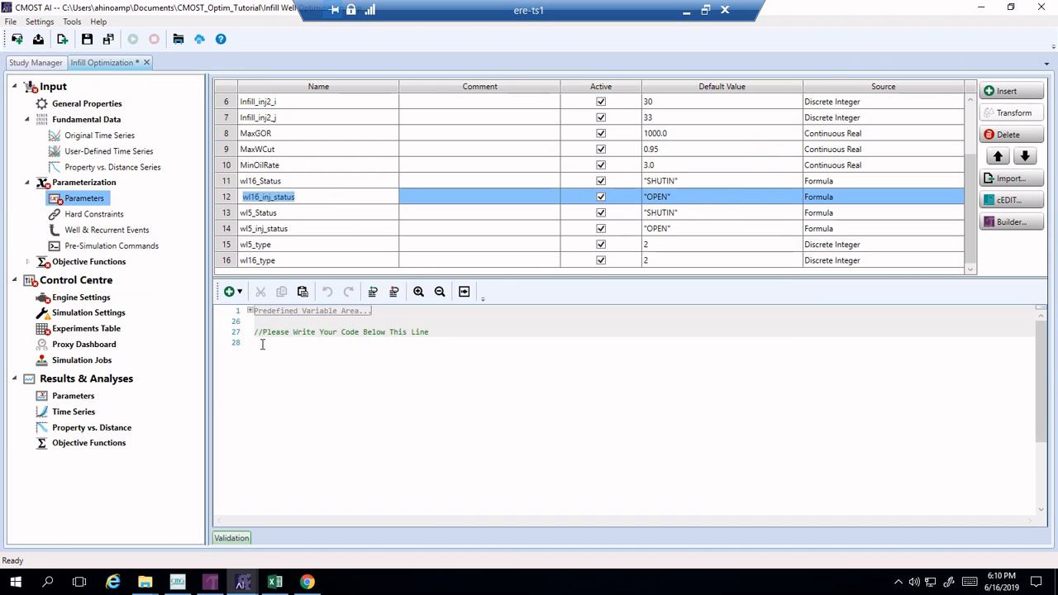
pyautogui.click(263, 343)
pyautogui.hotkey('ctrl', 'v')
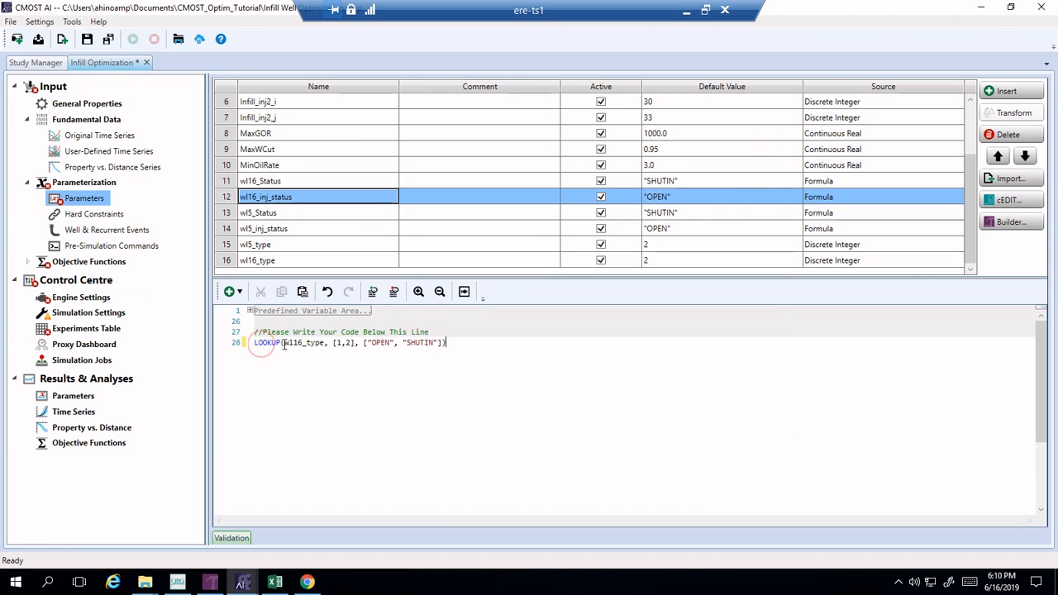
pyautogui.doubleClick(337, 342)
pyautogui.write('2,')
pyautogui.doubleClick(347, 342)
pyautogui.write('1')
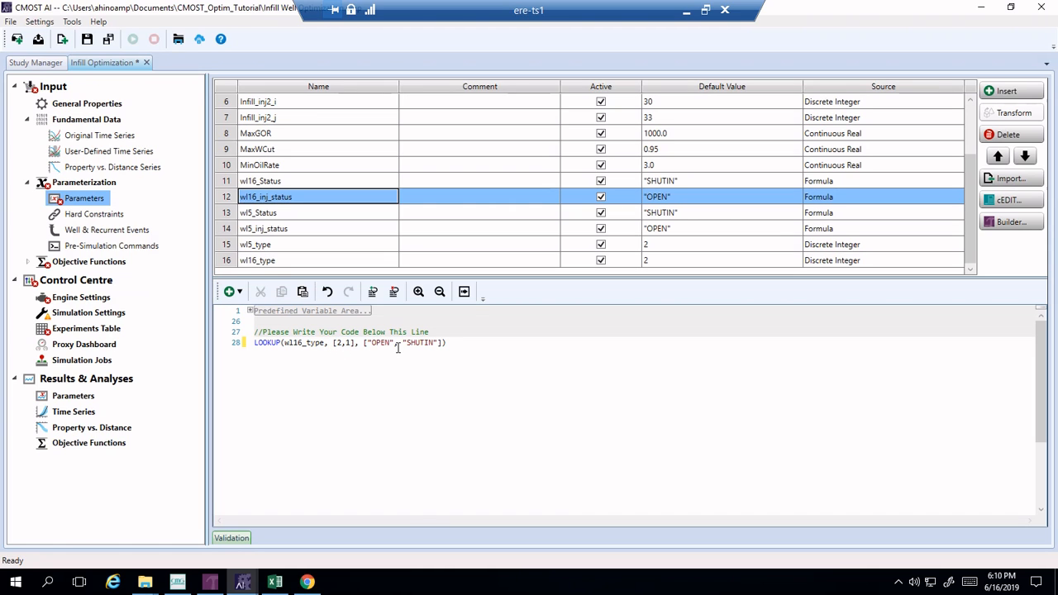
pyautogui.click(464, 293)
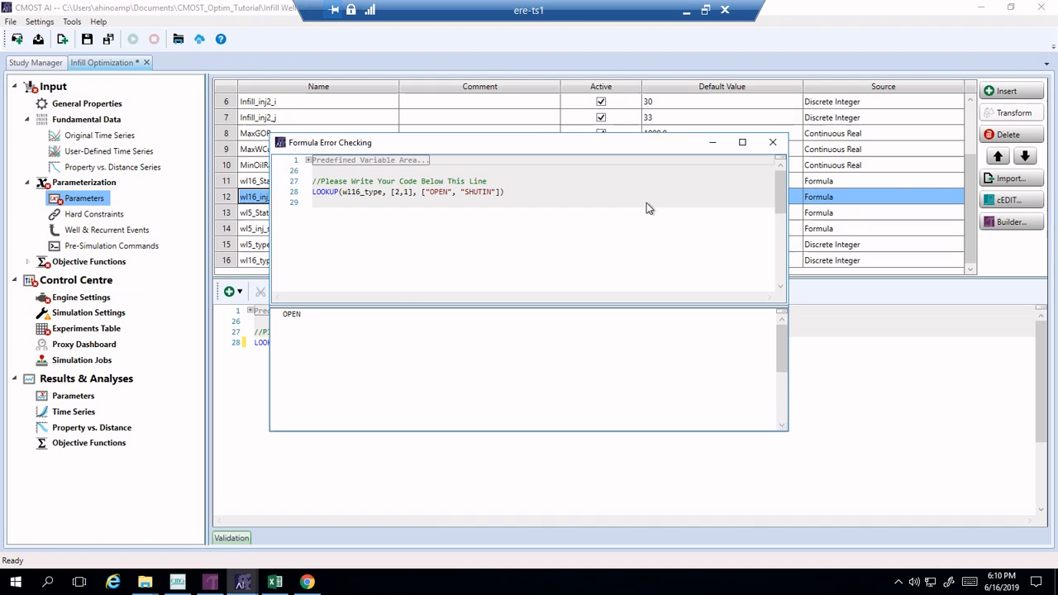
pyautogui.click(773, 142)
# Step: Copy the wl16_inj_status formula to wl5_inj_status with wl5_type as lookup variable, check it for errors and save the study
pyautogui.moveTo(453, 342); pyautogui.dragTo(253, 342)
pyautogui.hotkey('ctrl', 'c')
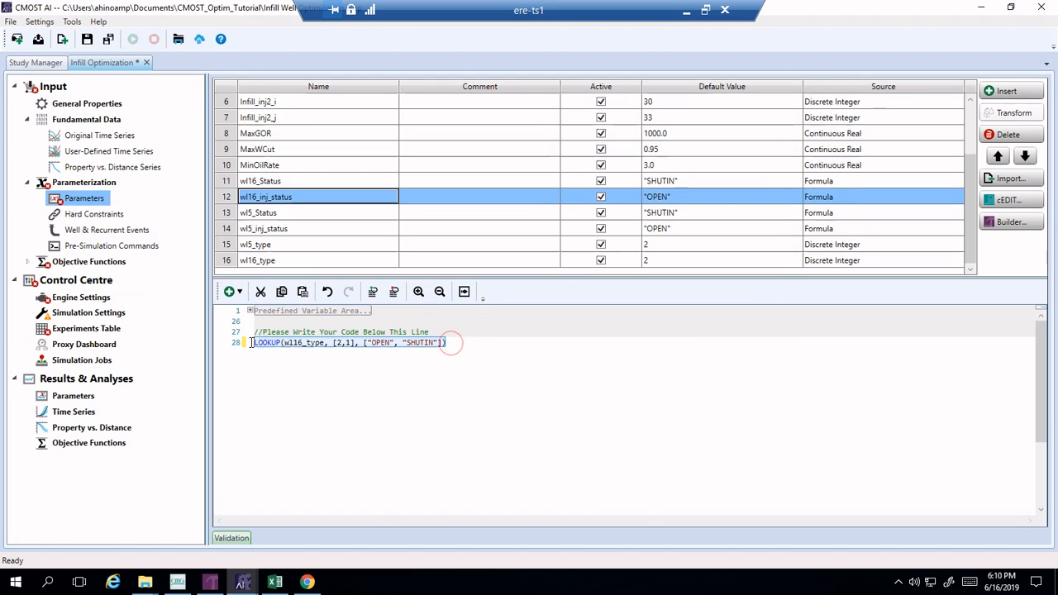
pyautogui.click(315, 229)
pyautogui.click(281, 341)
pyautogui.hotkey('ctrl', 'v')
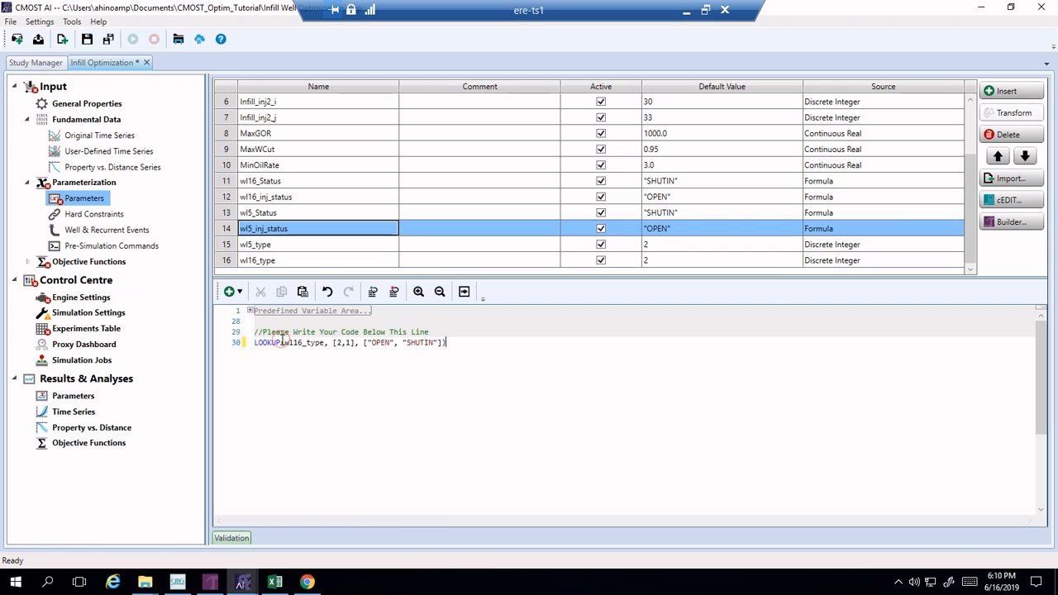
pyautogui.moveTo(290, 342); pyautogui.dragTo(299, 343)
pyautogui.write('5')
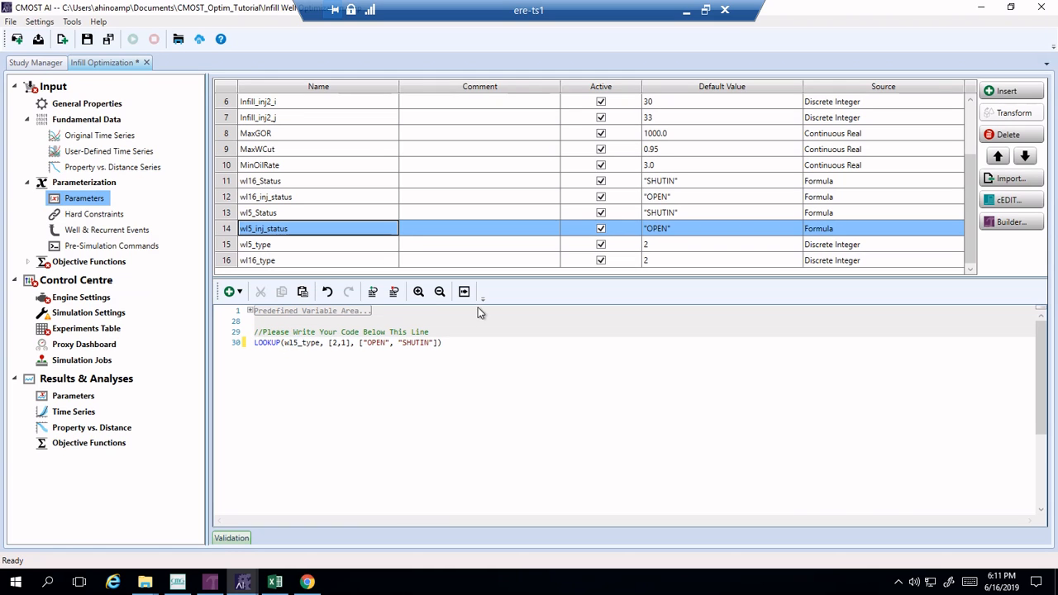
pyautogui.click(464, 291)
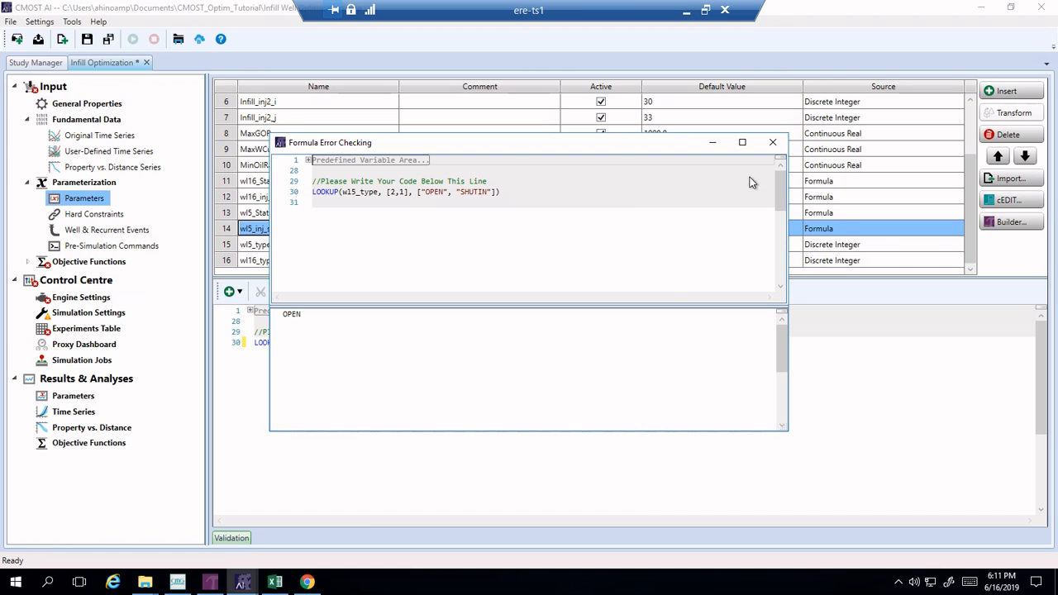
pyautogui.click(772, 143)
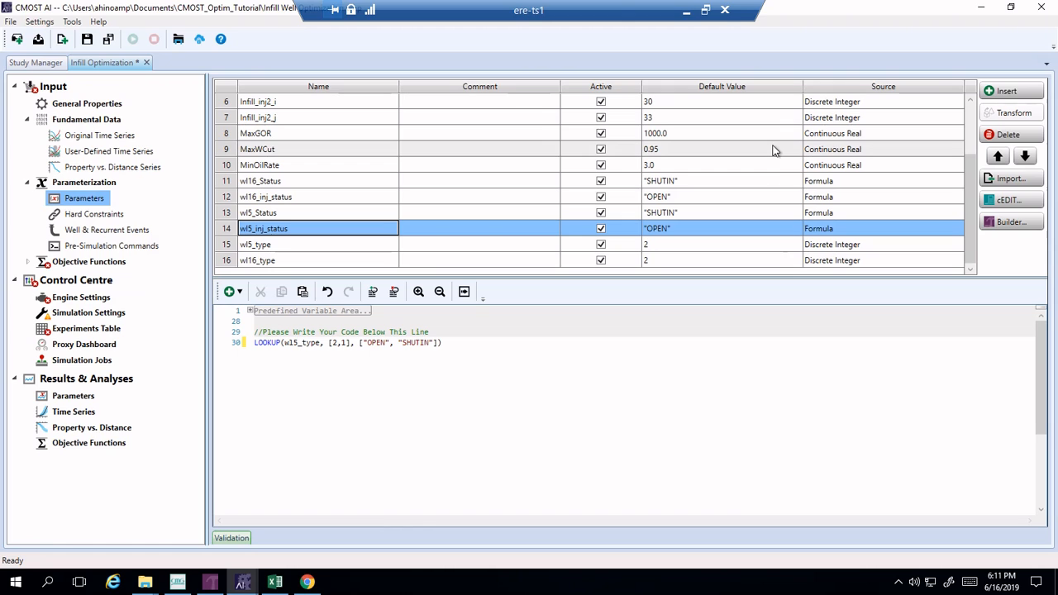
pyautogui.click(88, 38)
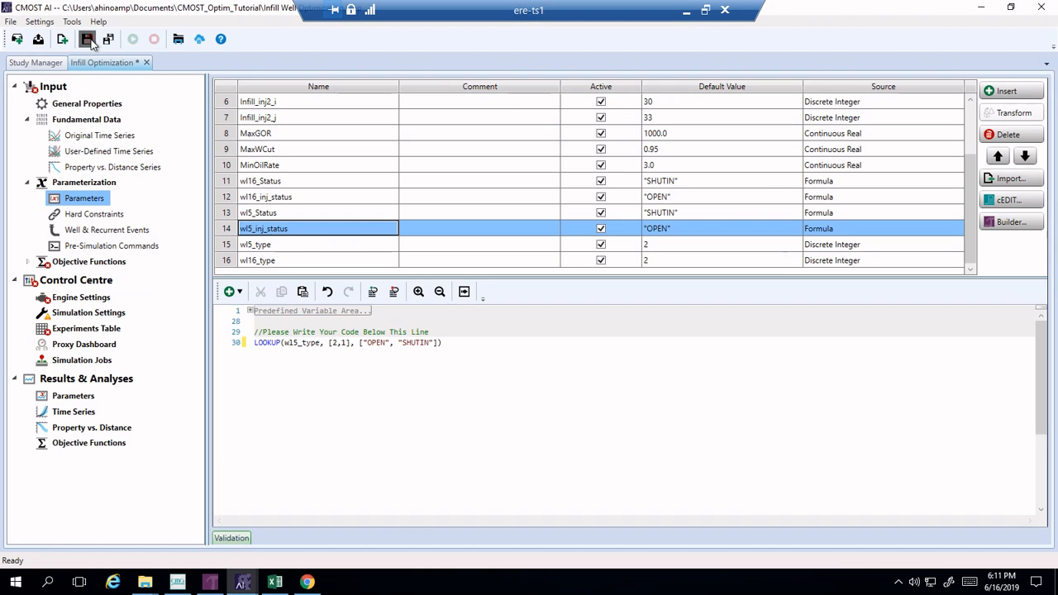
# Step: Add a fixed characteristic date time named ForecastStart to the objective functions
pyautogui.click(25, 262)
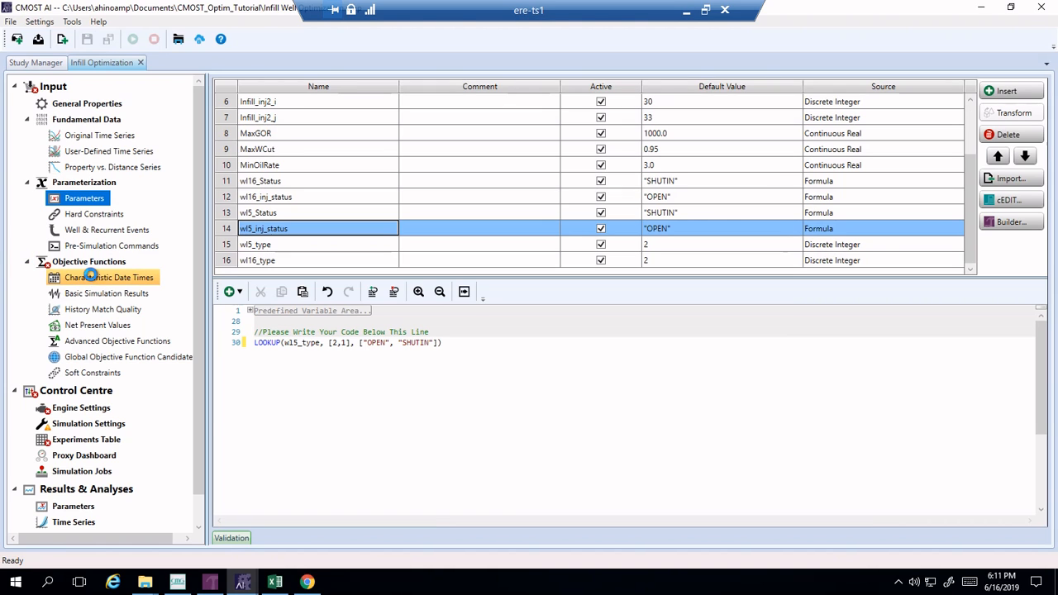
pyautogui.click(91, 278)
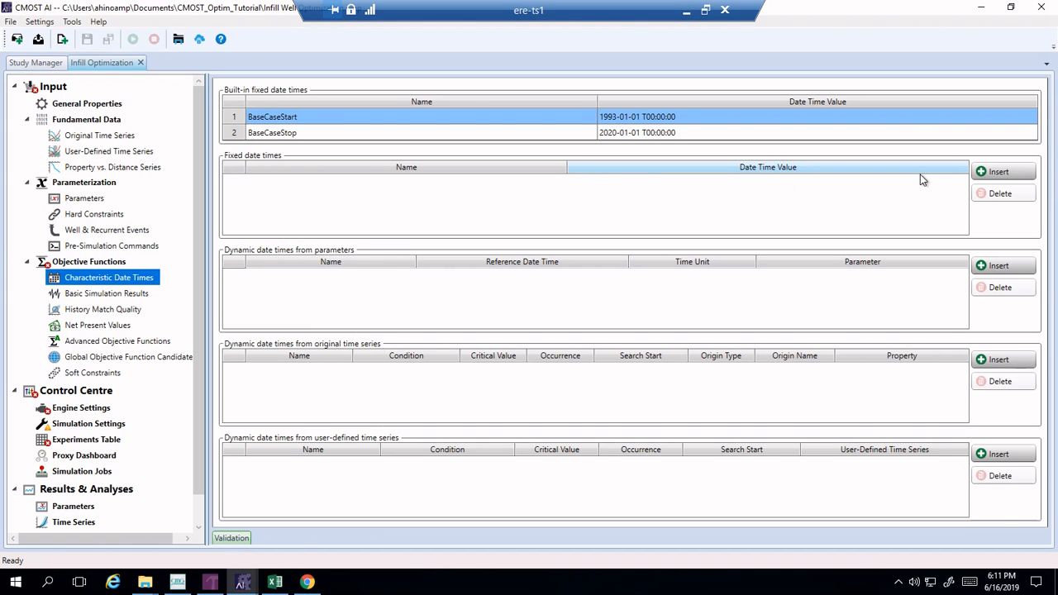
pyautogui.click(998, 174)
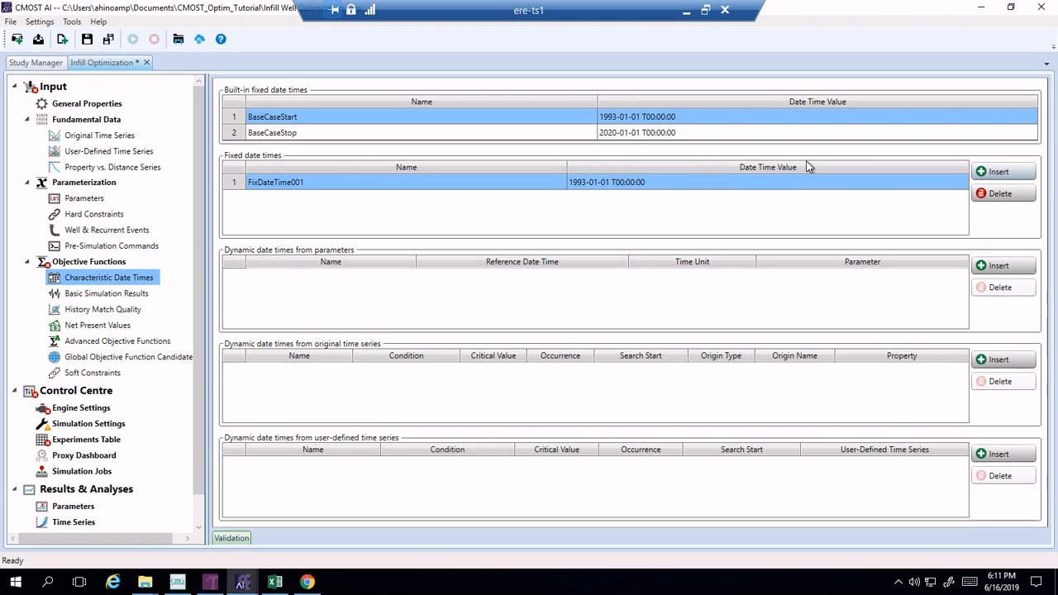
pyautogui.click(328, 184)
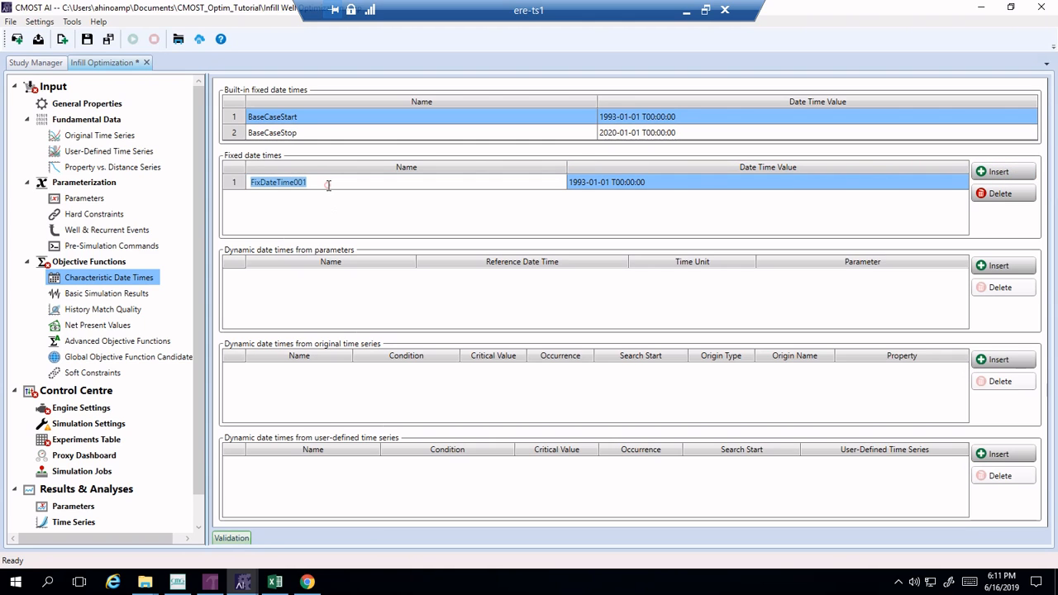
pyautogui.write('Forecast')
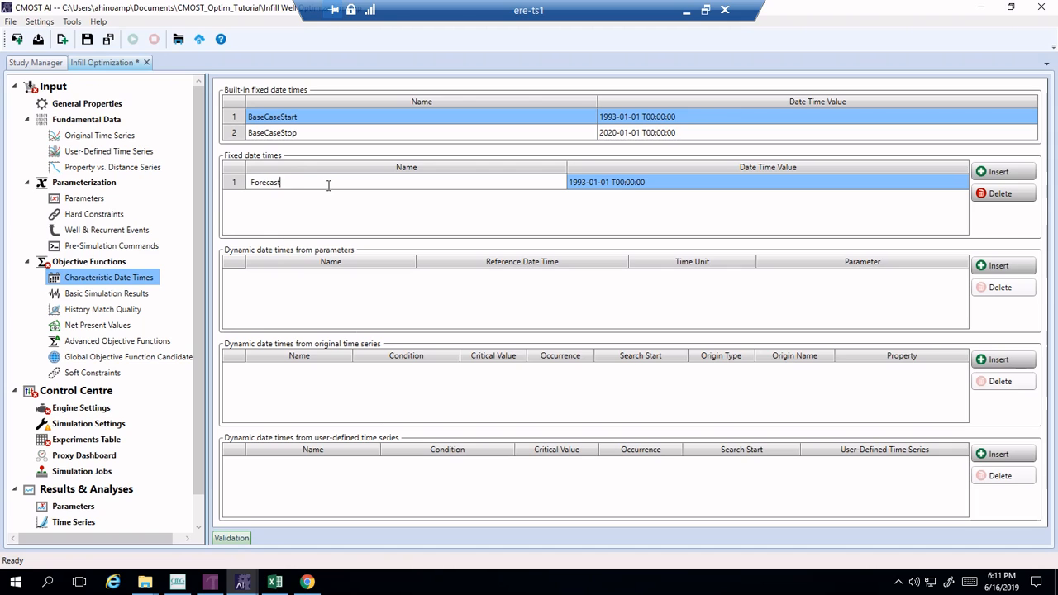
pyautogui.write('Start')
# Step: Set the date time value of ForecastStart to 2010-02-01
pyautogui.click(576, 182)
pyautogui.write('2010')
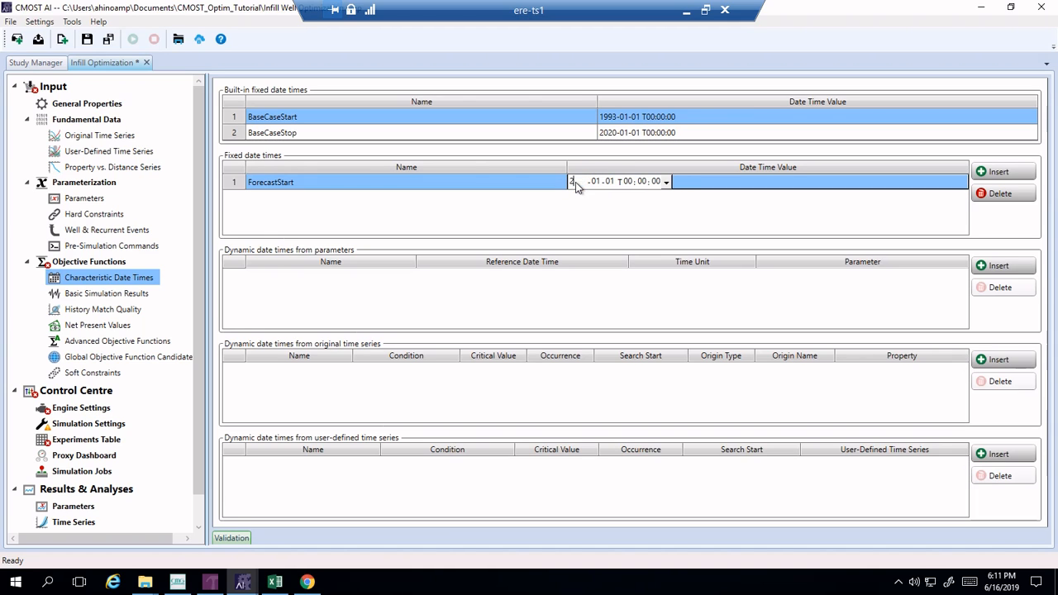
pyautogui.click(598, 182)
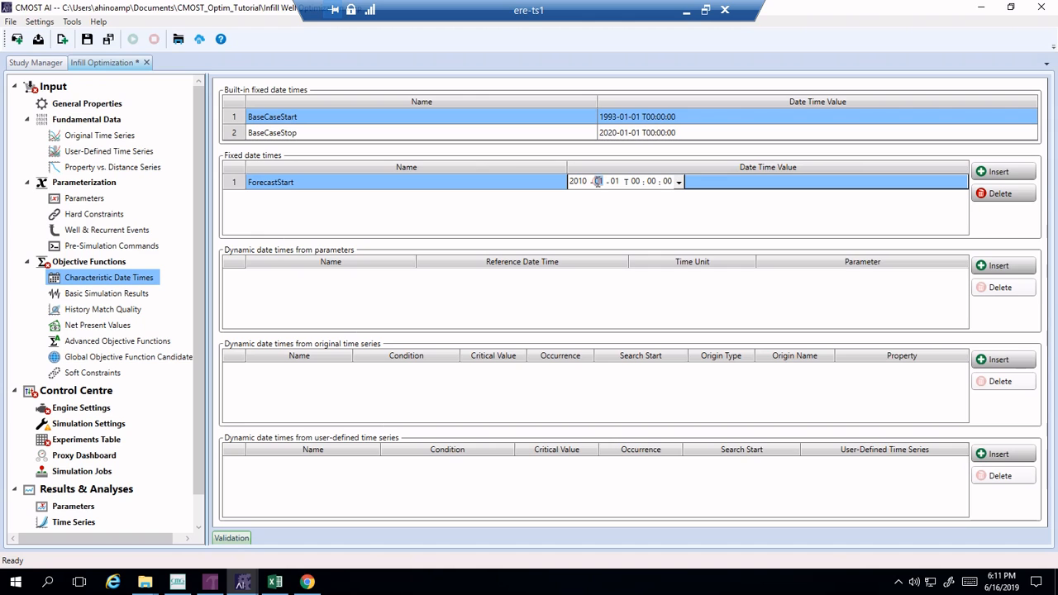
pyautogui.write('2')
pyautogui.press('Return')
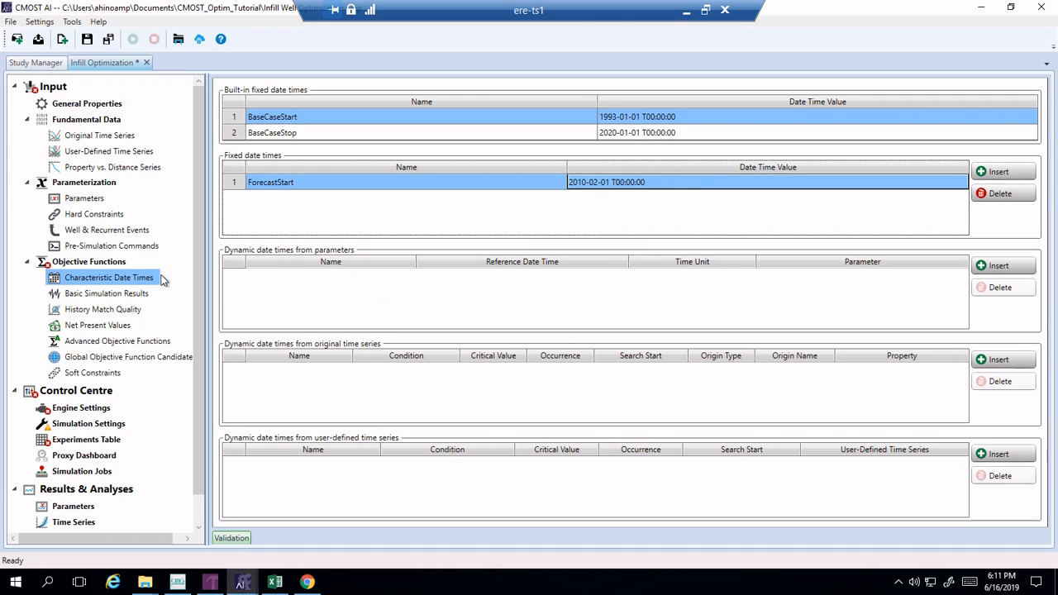
# Step: Add a basic simulation result from the original time series and name it OilRecoveryFactor
pyautogui.click(135, 293)
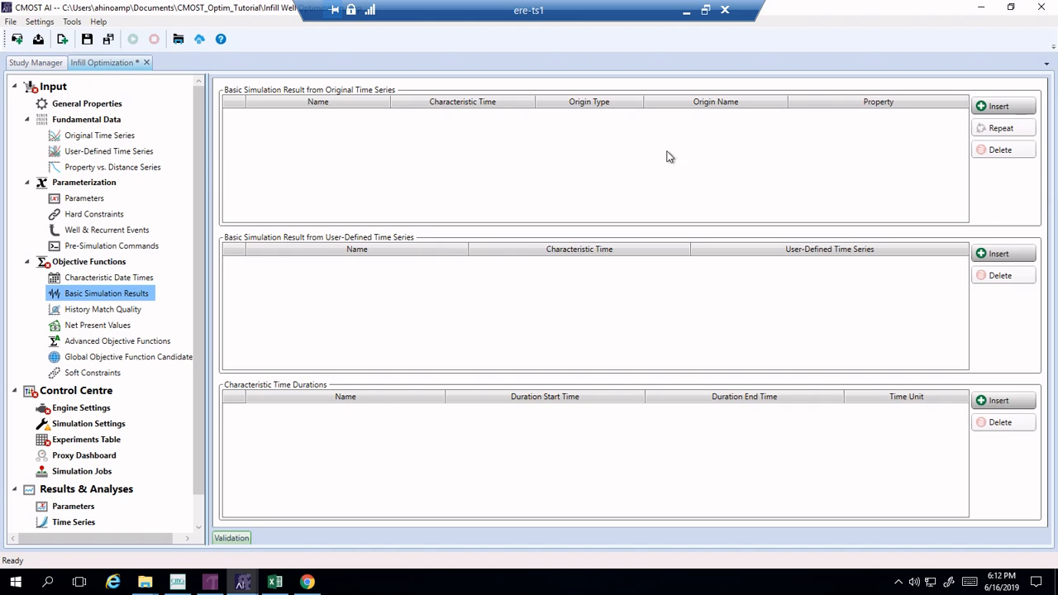
pyautogui.click(989, 111)
pyautogui.click(333, 117)
pyautogui.press('BackSpace')
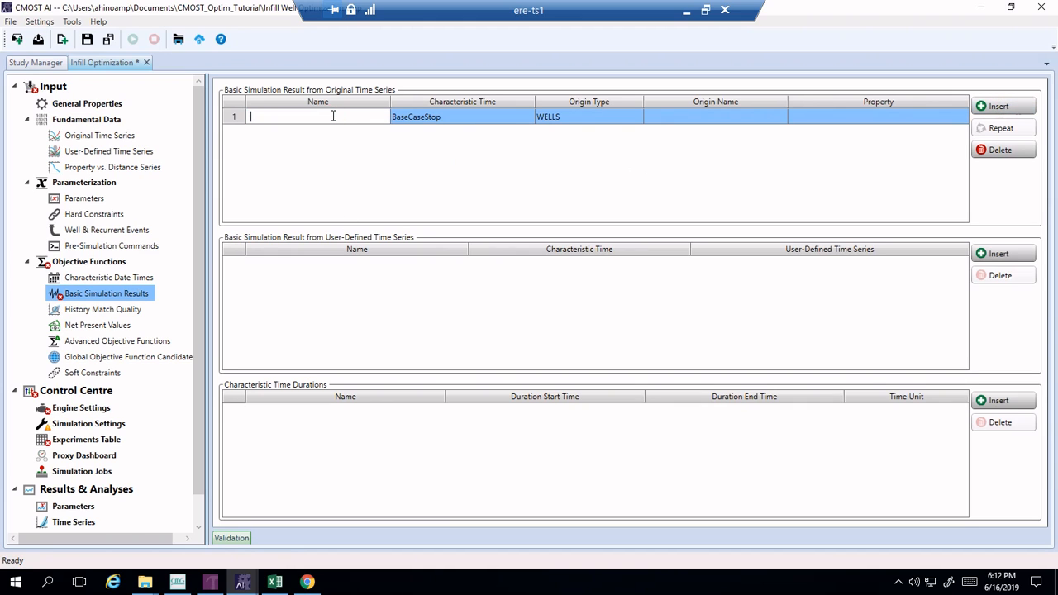
pyautogui.write('OilRecoveryFactor')
# Step: Define OilRecoveryFactor with origin type SECTORS, origin Entire Field and property Oil Recovery Factor SCTR
pyautogui.click(612, 120)
pyautogui.click(590, 171)
pyautogui.click(708, 116)
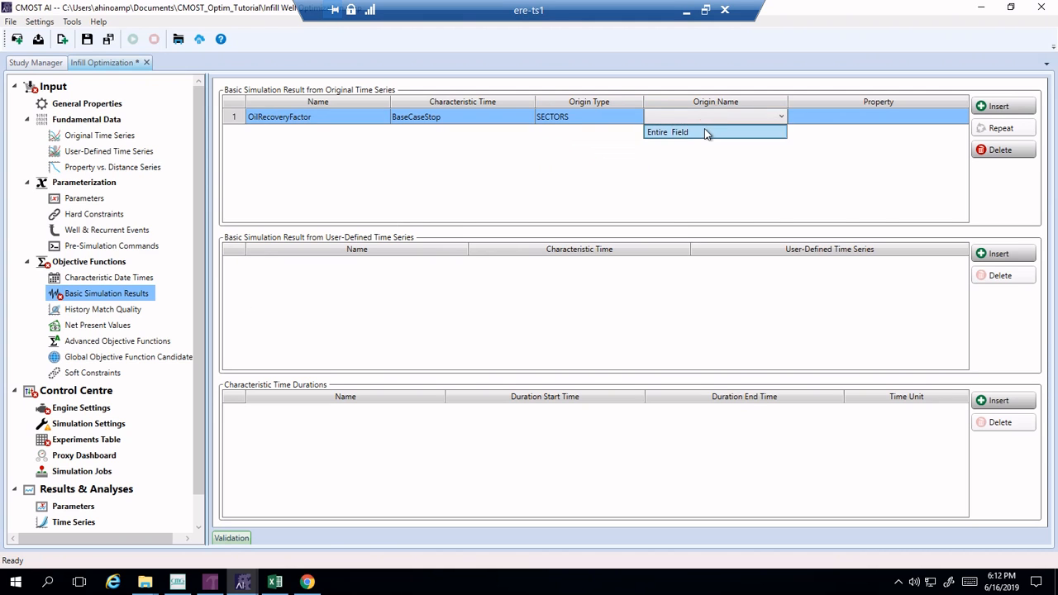
pyautogui.click(702, 130)
pyautogui.click(823, 122)
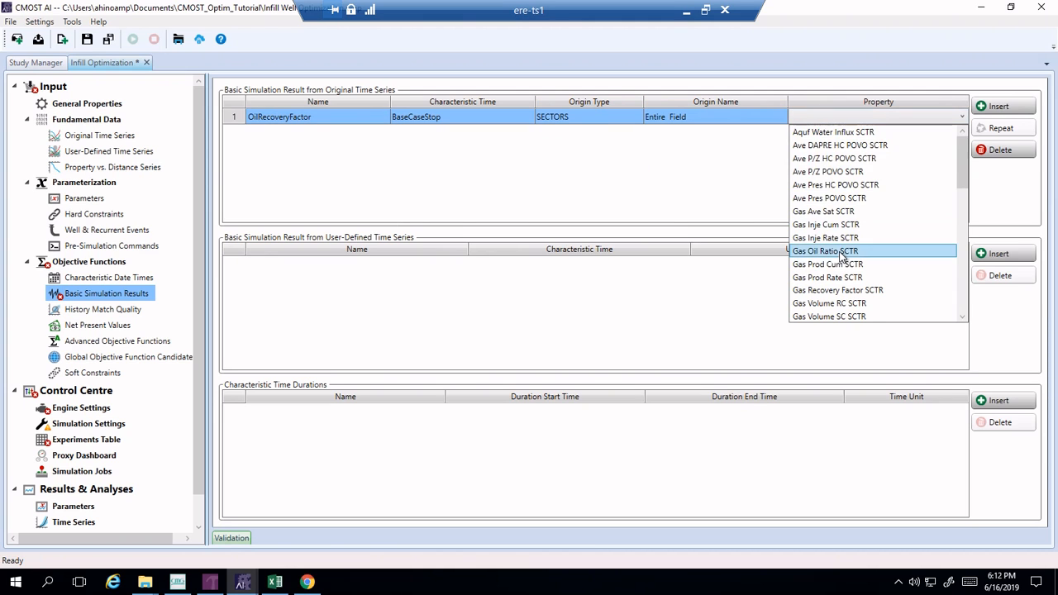
pyautogui.scroll(-5, 846, 259)
pyautogui.click(858, 224)
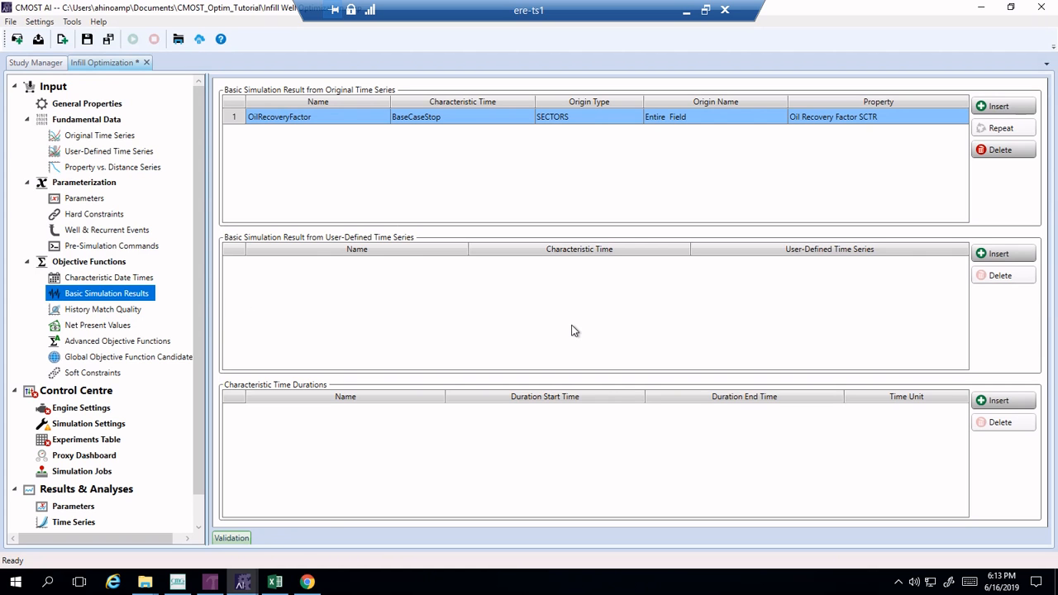
# Step: Set the field NPV unit label to $ and add a local net present value definition named Oil_Revenue
pyautogui.click(116, 326)
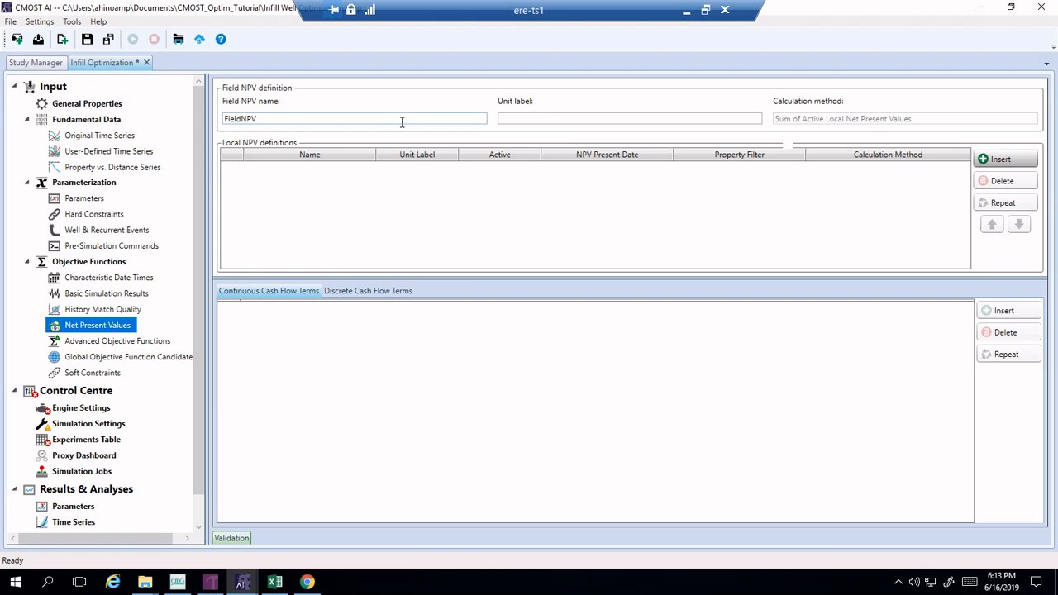
pyautogui.click(538, 119)
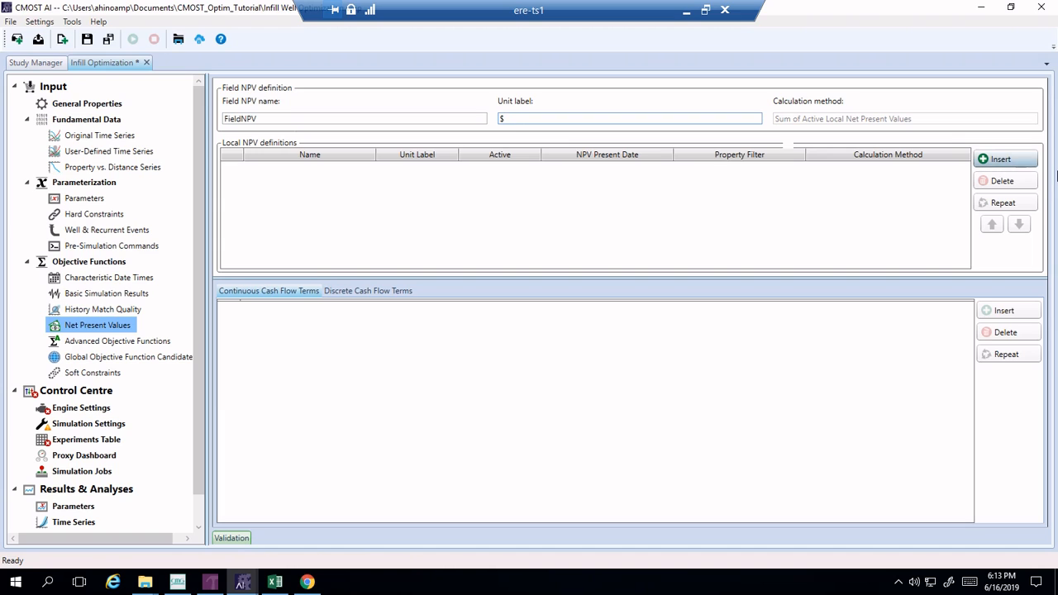
pyautogui.click(1002, 159)
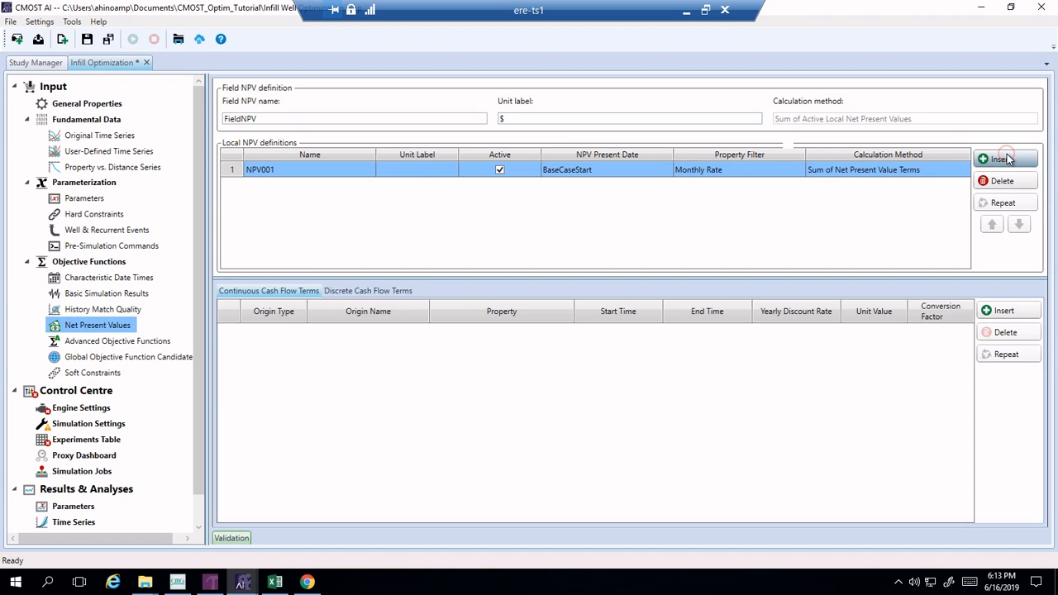
pyautogui.click(322, 169)
pyautogui.write('Oil')
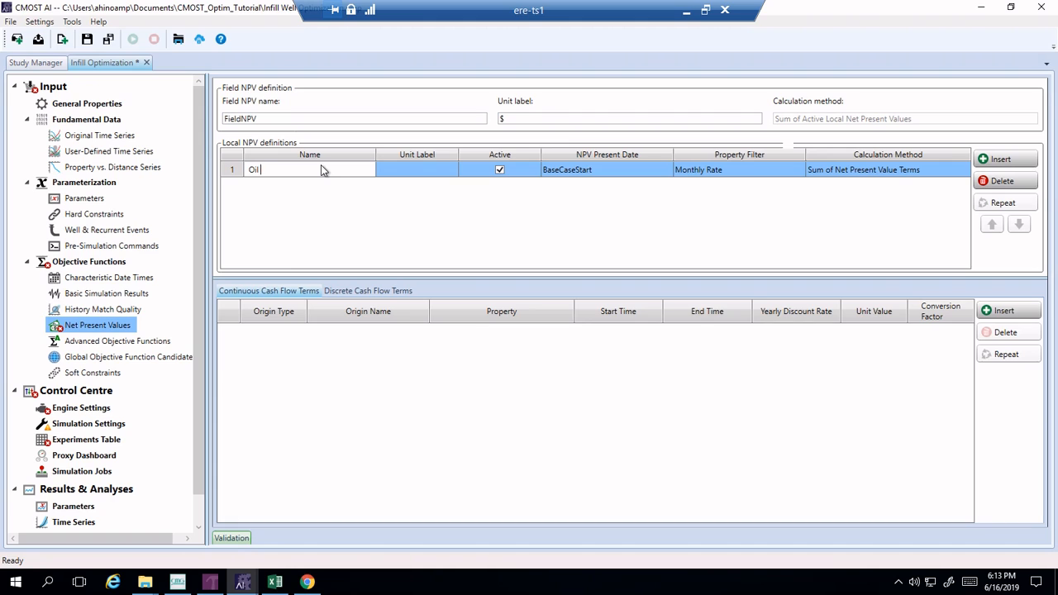
pyautogui.write(' Revenue')
# Step: Give Oil_Revenue the unit label $ and set its NPV present date to ForecastStart
pyautogui.click(414, 171)
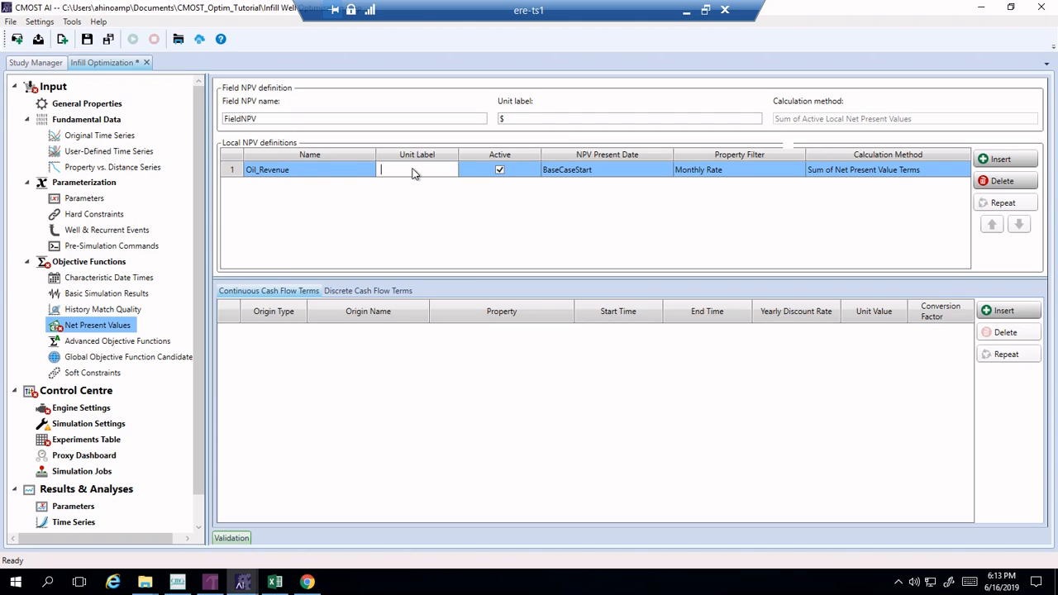
pyautogui.click(608, 169)
pyautogui.click(608, 170)
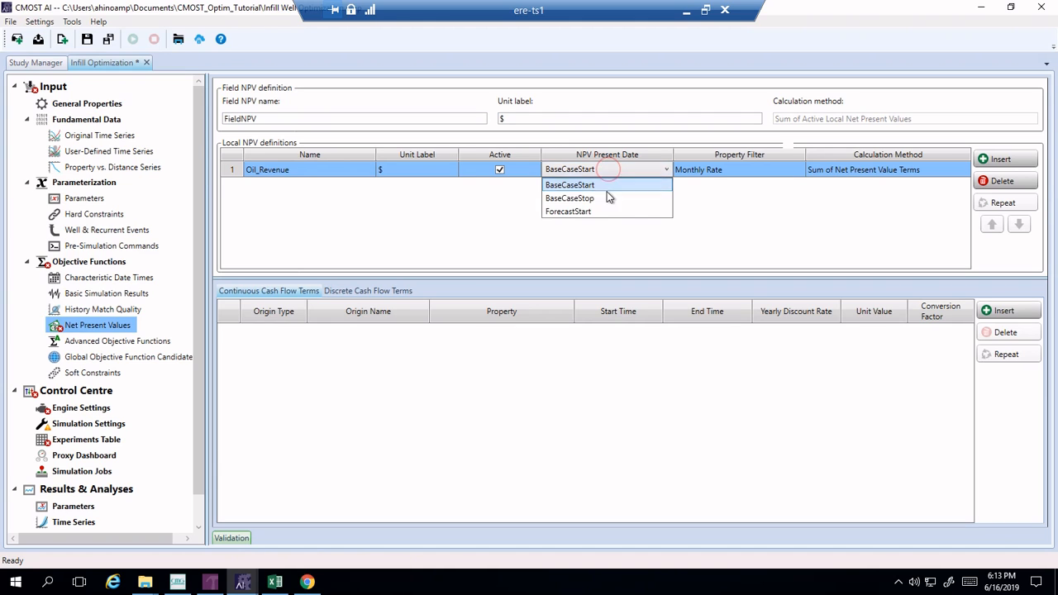
pyautogui.click(603, 213)
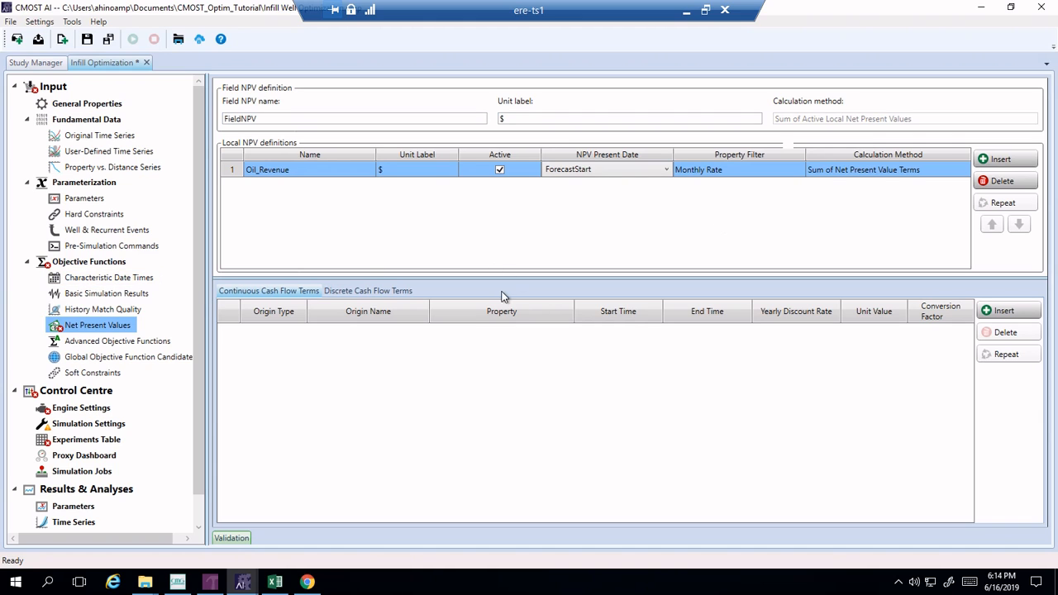
# Step: Add a continuous cash flow term to Oil_Revenue for well Infill_HzProd with the property Oil Rate SC - Monthly
pyautogui.click(1003, 311)
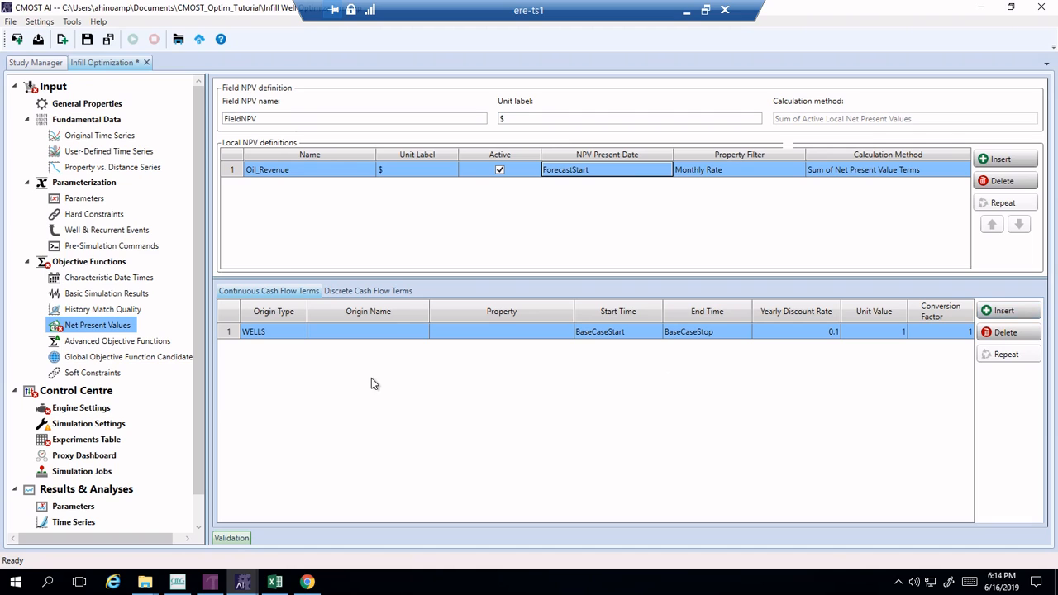
pyautogui.click(397, 333)
pyautogui.click(385, 349)
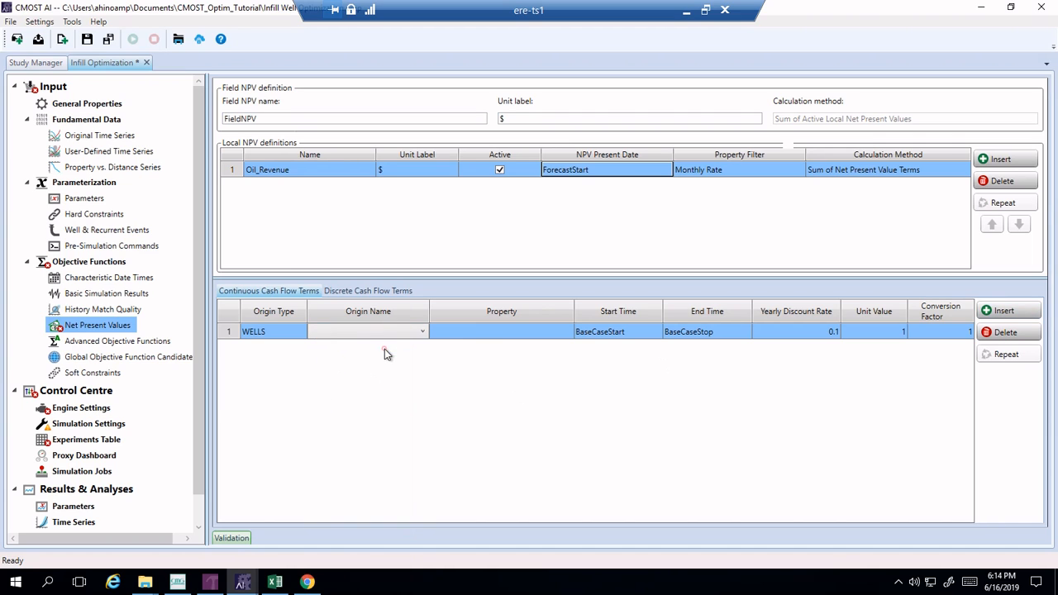
pyautogui.click(489, 330)
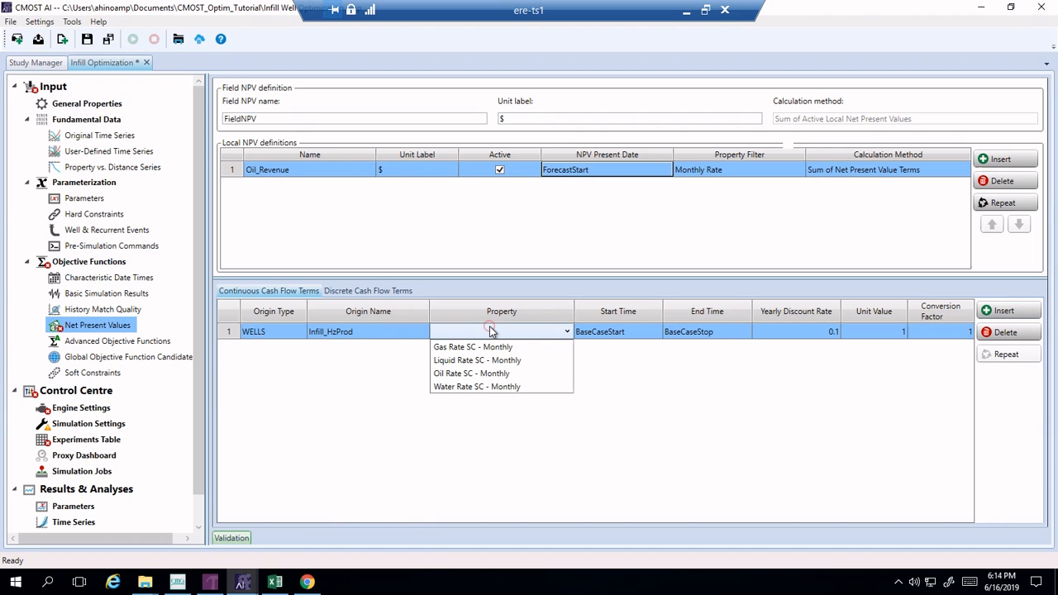
pyautogui.click(503, 376)
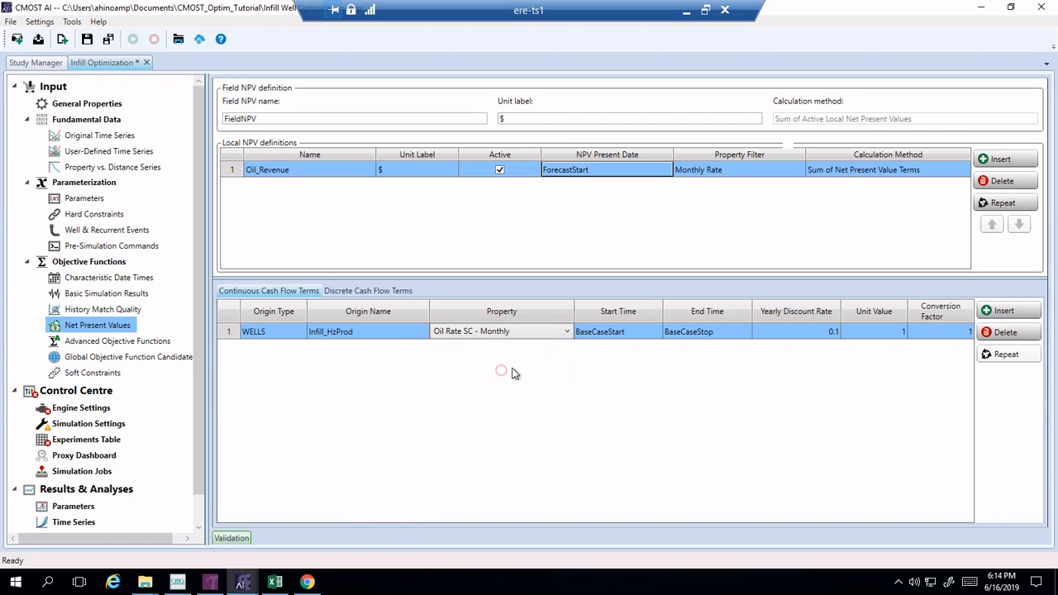
# Step: Set the Infill_HzProd term's start time to ForecastStart, unit value to 60 and conversion factor to 6.28981
pyautogui.click(650, 332)
pyautogui.click(651, 332)
pyautogui.click(621, 373)
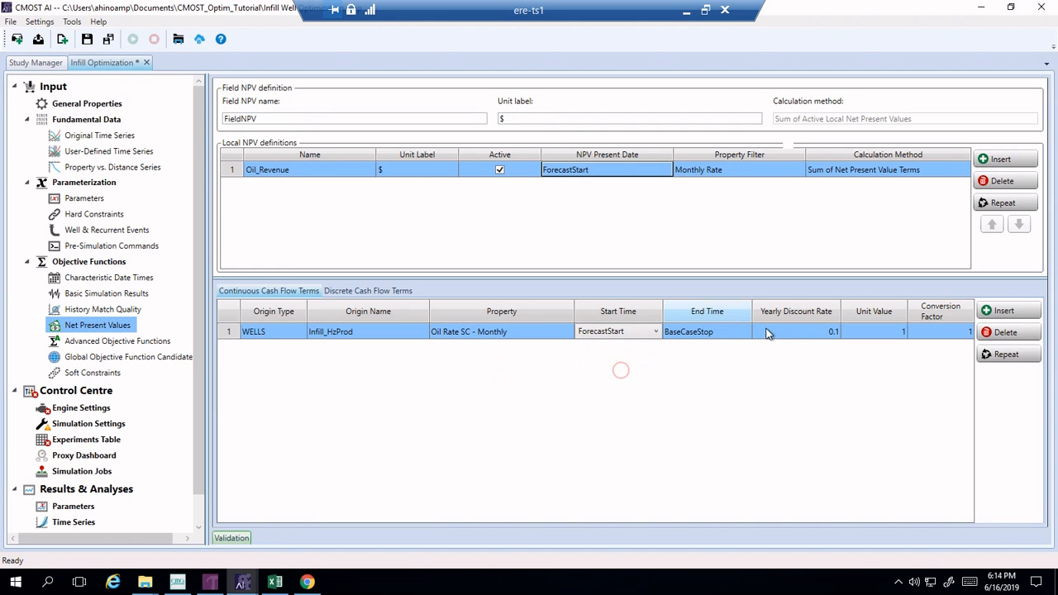
pyautogui.click(890, 334)
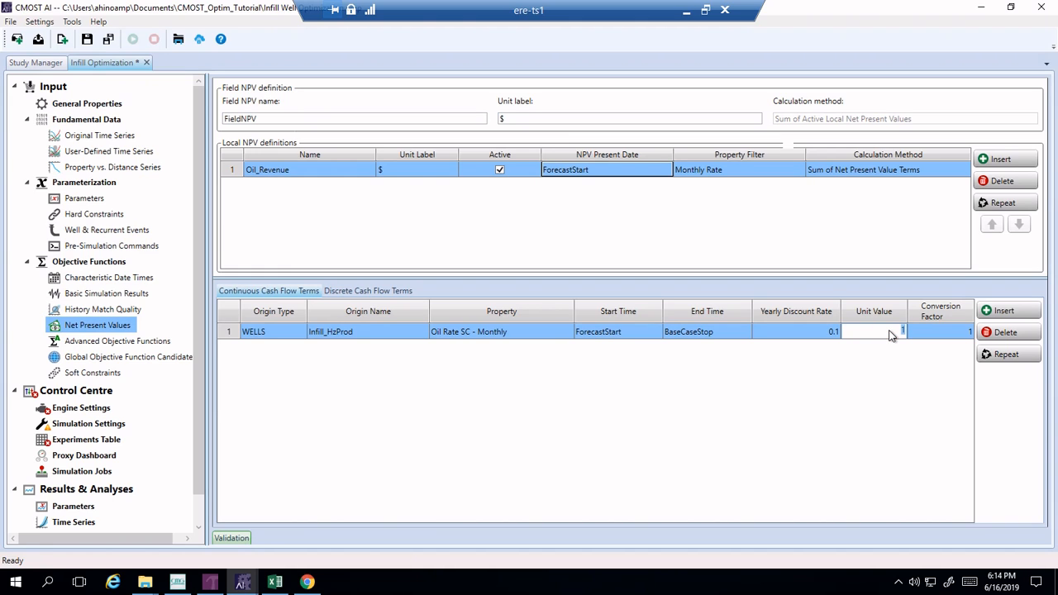
pyautogui.click(949, 337)
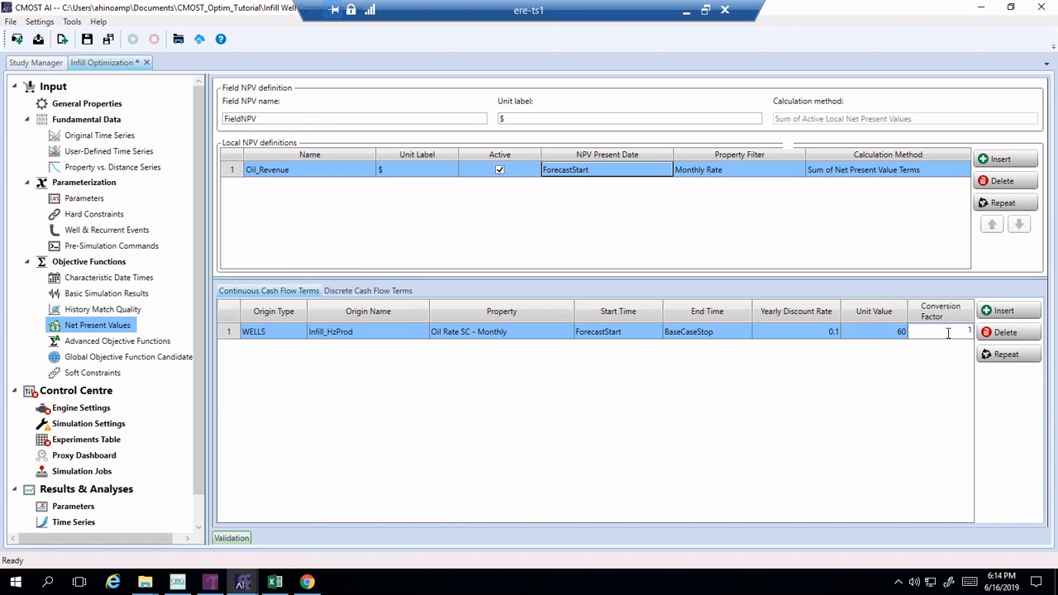
pyautogui.press('BackSpace')
pyautogui.write('6.28981')
pyautogui.click(913, 338)
# Step: Repeat the Infill_HzProd cash flow term for wells wl1, wl10, wl12, wl14, wl15, wl16, wl19, wl5, wl7, wl8 and wl9
pyautogui.click(1017, 355)
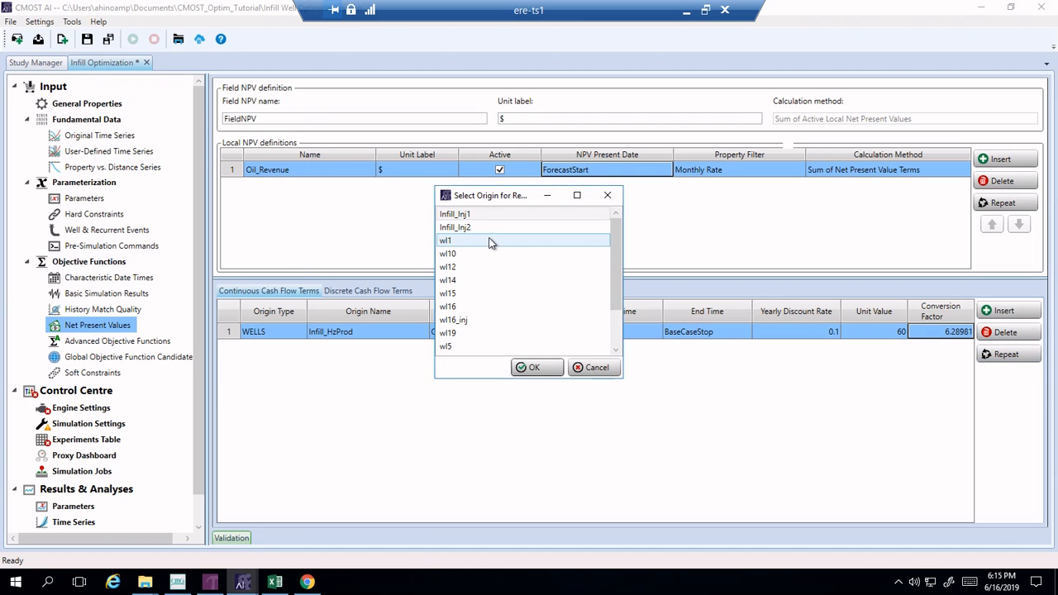
pyautogui.click(489, 241)
pyautogui.click(485, 252)
pyautogui.click(479, 268)
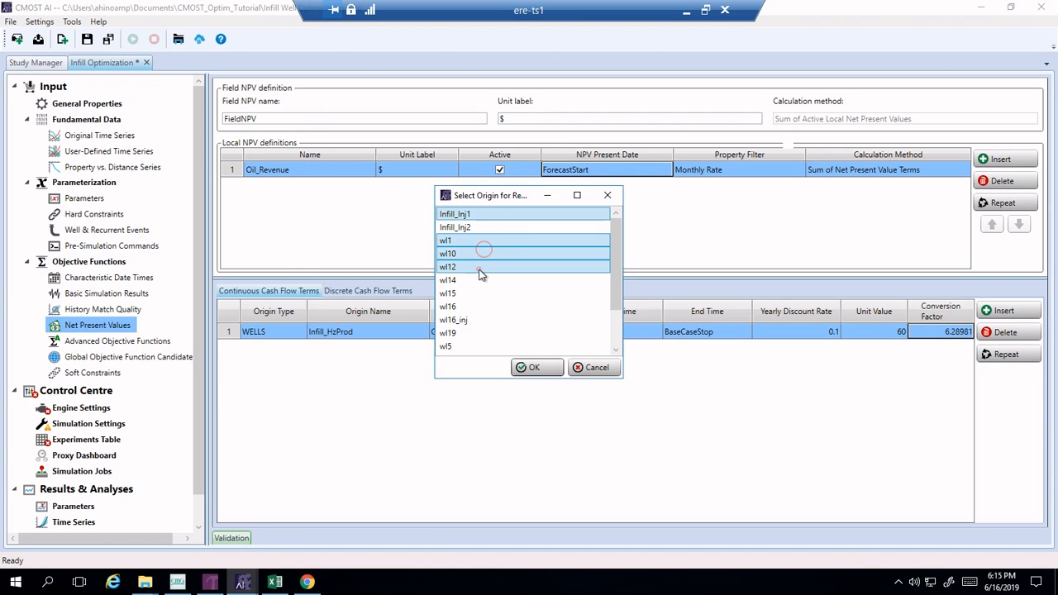
pyautogui.click(487, 243)
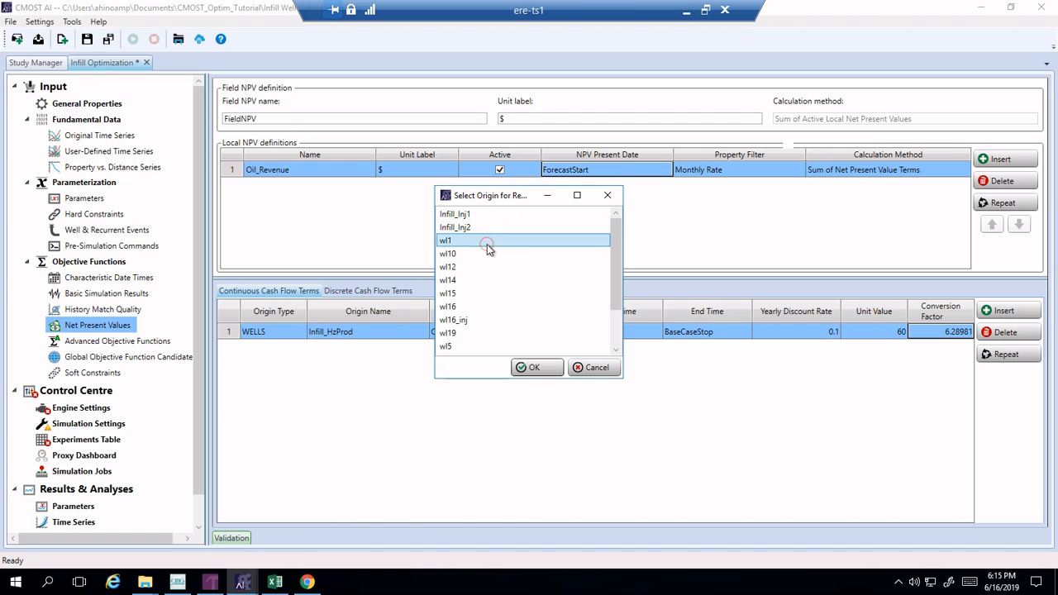
pyautogui.moveTo(487, 244); pyautogui.dragTo(467, 293)
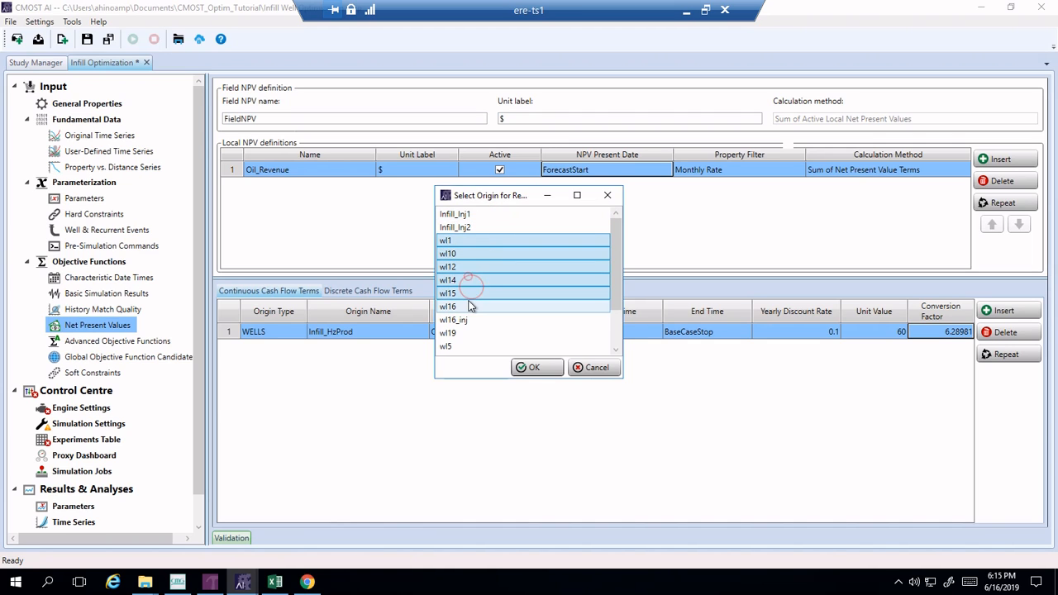
pyautogui.keyDown('ctrl'); pyautogui.click(469, 306); pyautogui.keyUp('ctrl')
pyautogui.keyDown('ctrl'); pyautogui.click(466, 335); pyautogui.keyUp('ctrl')
pyautogui.keyDown('ctrl'); pyautogui.click(466, 344); pyautogui.keyUp('ctrl')
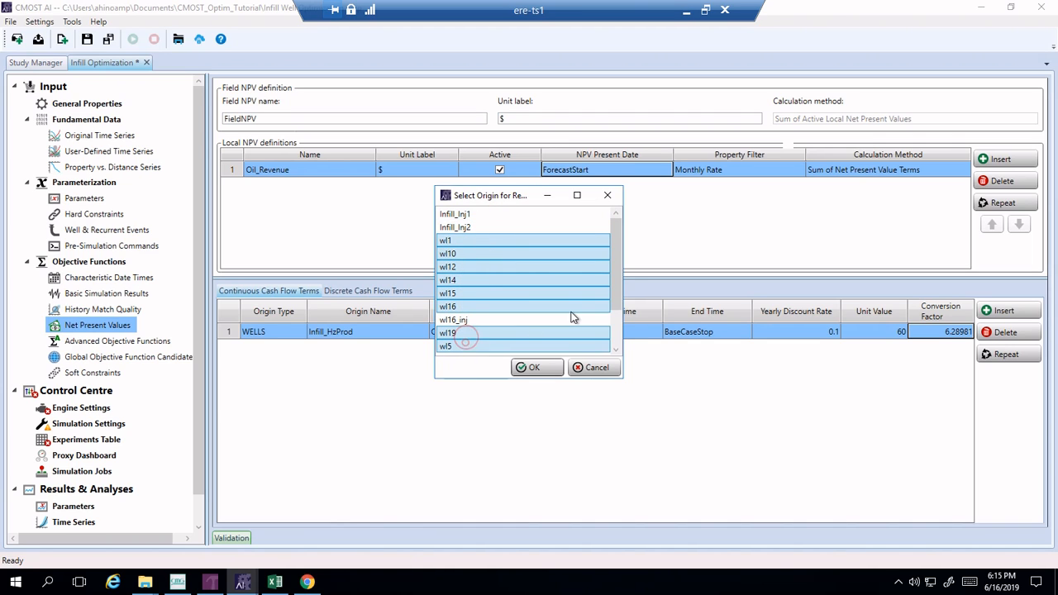
pyautogui.moveTo(617, 285); pyautogui.dragTo(619, 324)
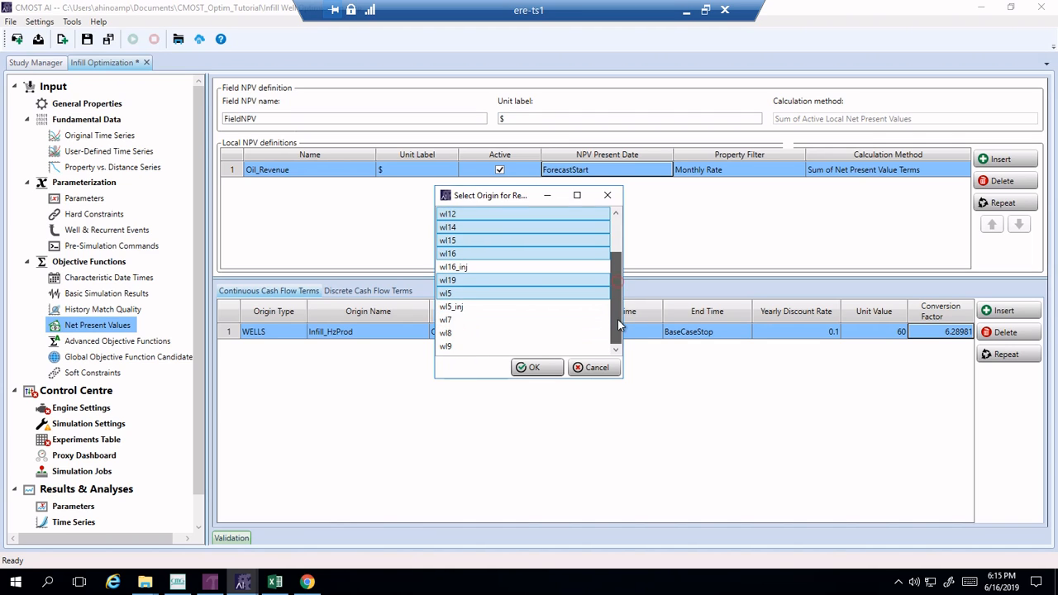
pyautogui.keyDown('ctrl'); pyautogui.click(531, 321); pyautogui.keyUp('ctrl')
pyautogui.keyDown('ctrl'); pyautogui.click(523, 334); pyautogui.keyUp('ctrl')
pyautogui.keyDown('ctrl'); pyautogui.click(517, 346); pyautogui.keyUp('ctrl')
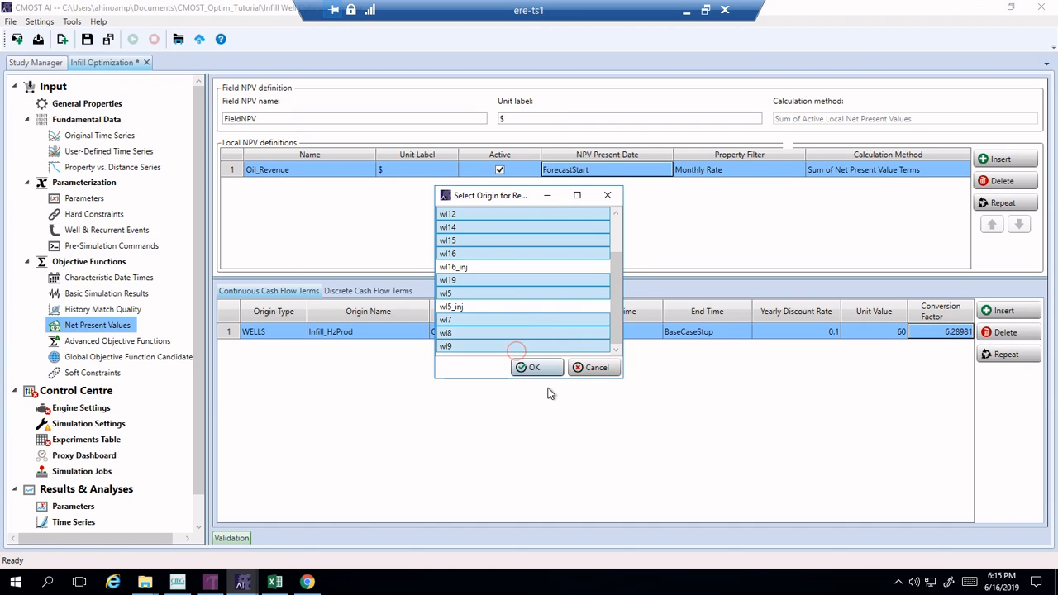
pyautogui.click(535, 368)
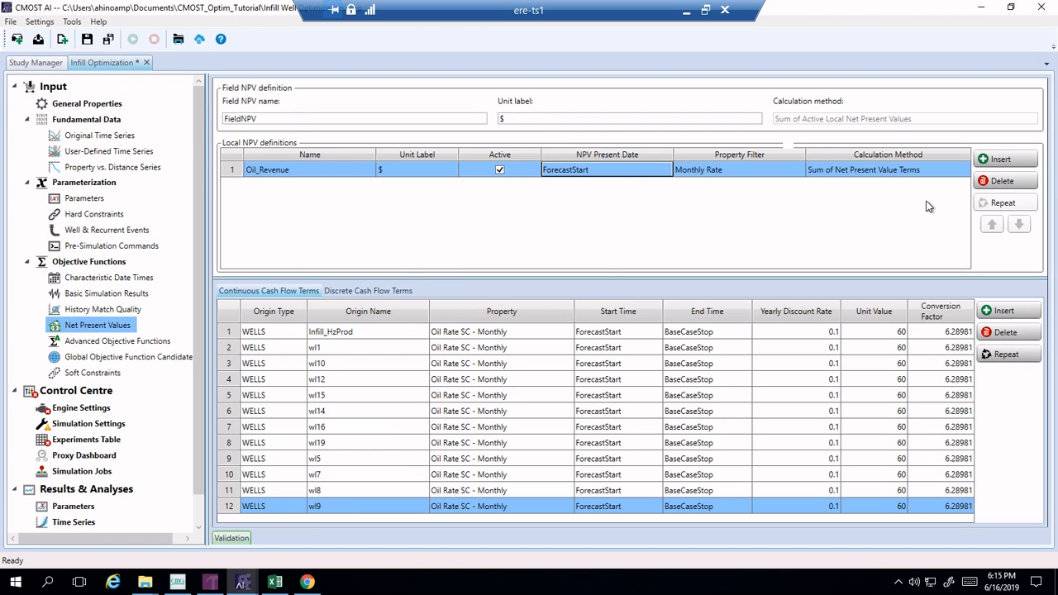
# Step: Add a second local NPV definition named Water_Inject_Costs
pyautogui.click(1013, 163)
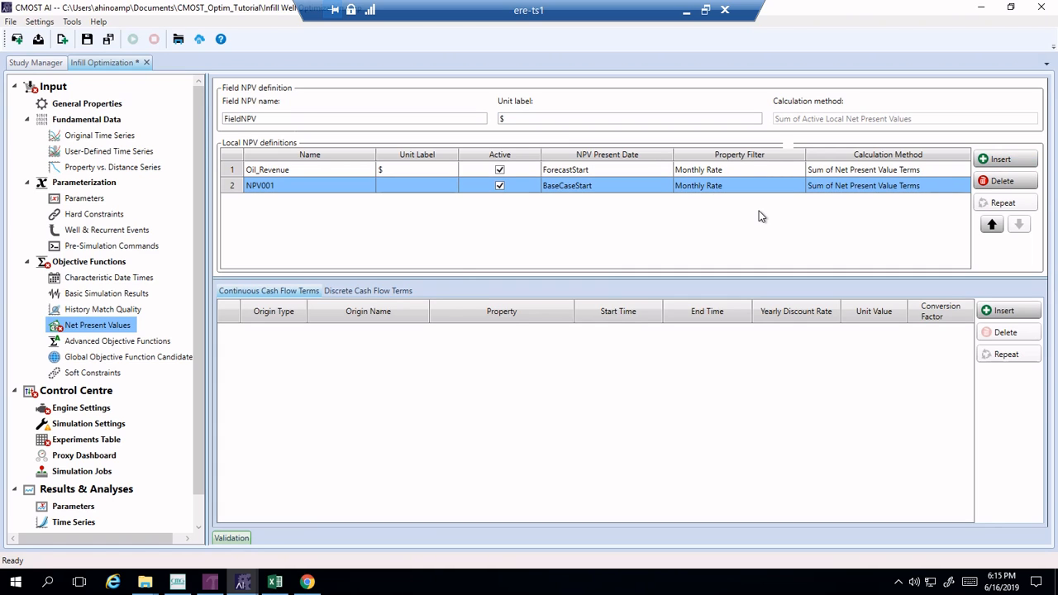
pyautogui.click(295, 186)
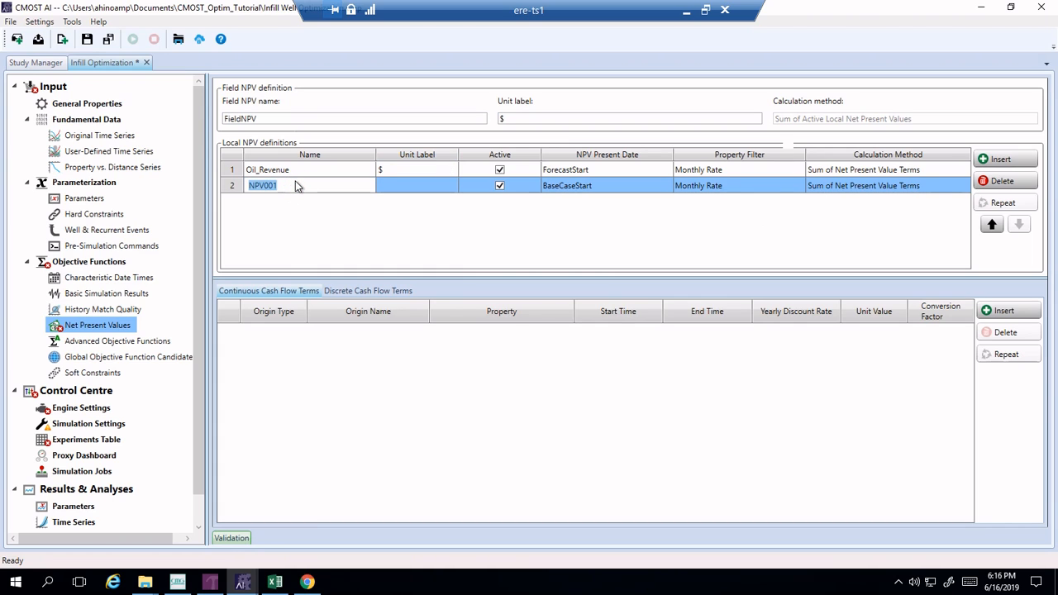
pyautogui.write('Water_Inject_Costs')
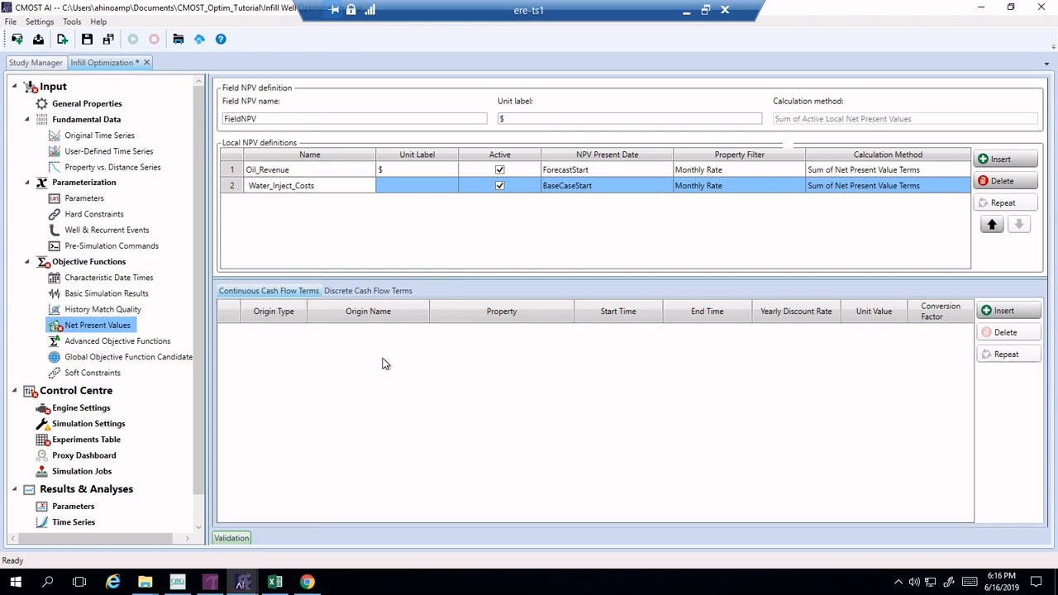
# Step: Add a continuous cash flow term to Water_Inject_Costs for well Infill_Inj1 with the property Water Rate SC - Monthly
pyautogui.click(1002, 311)
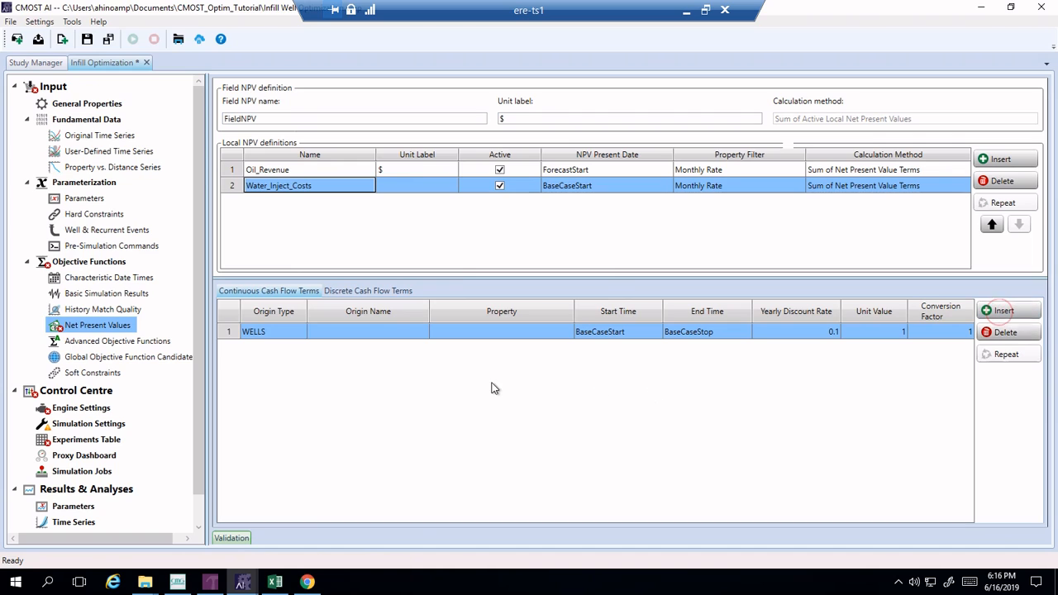
pyautogui.click(397, 332)
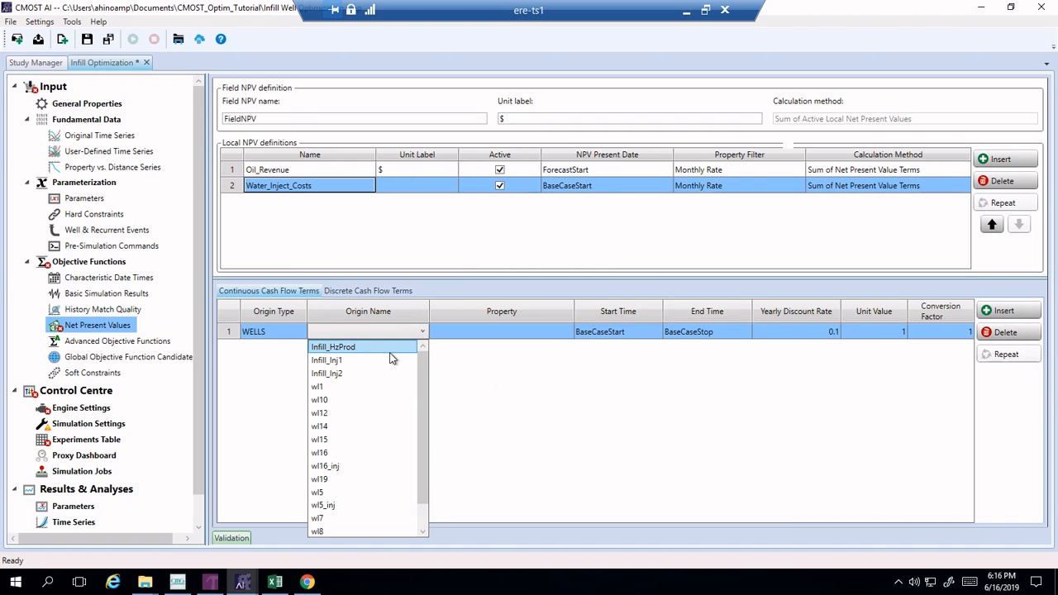
pyautogui.click(385, 359)
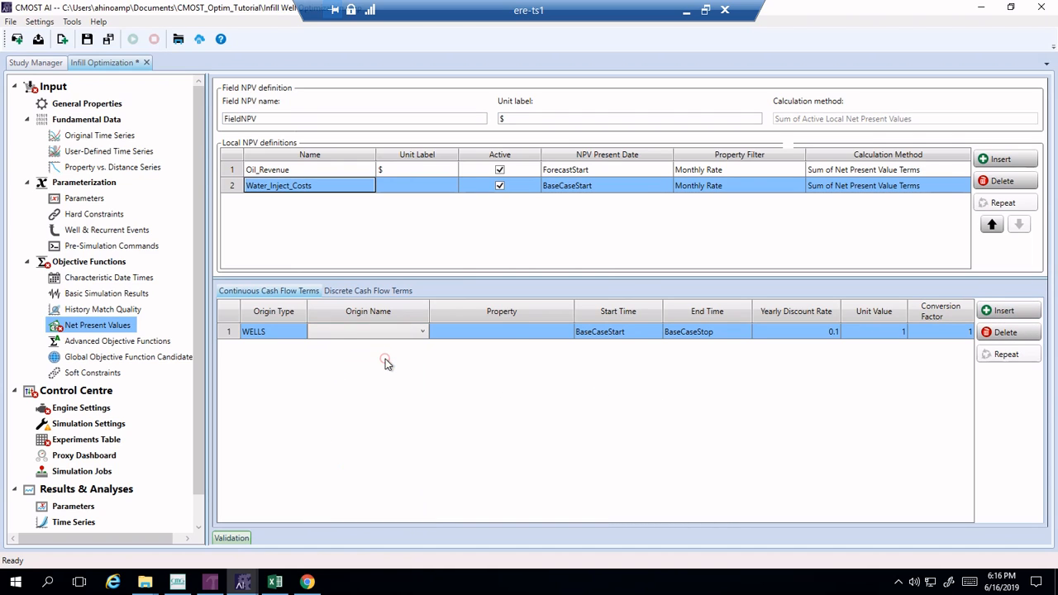
pyautogui.click(512, 331)
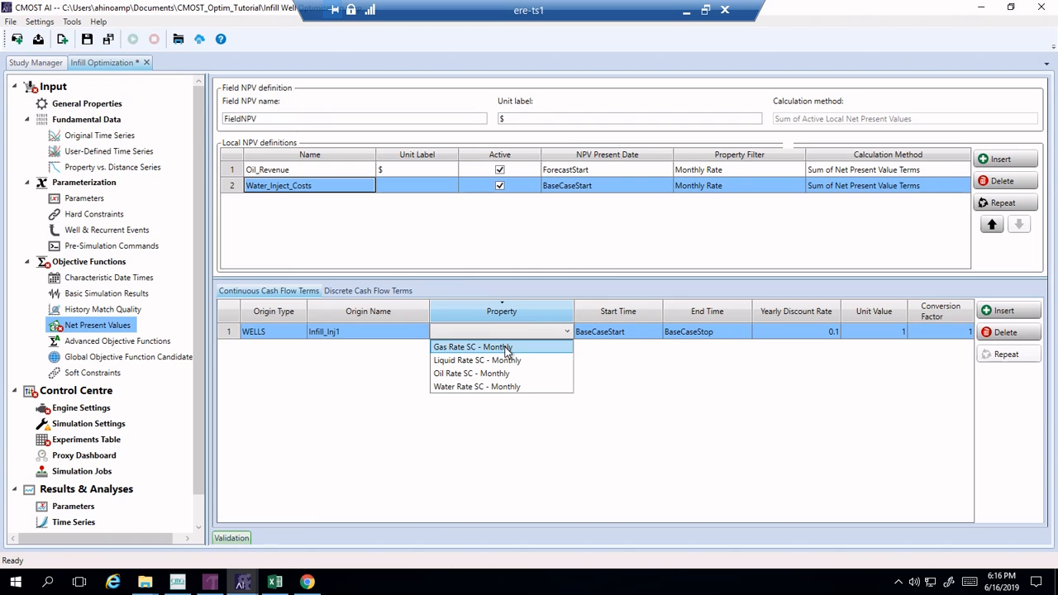
pyautogui.click(502, 386)
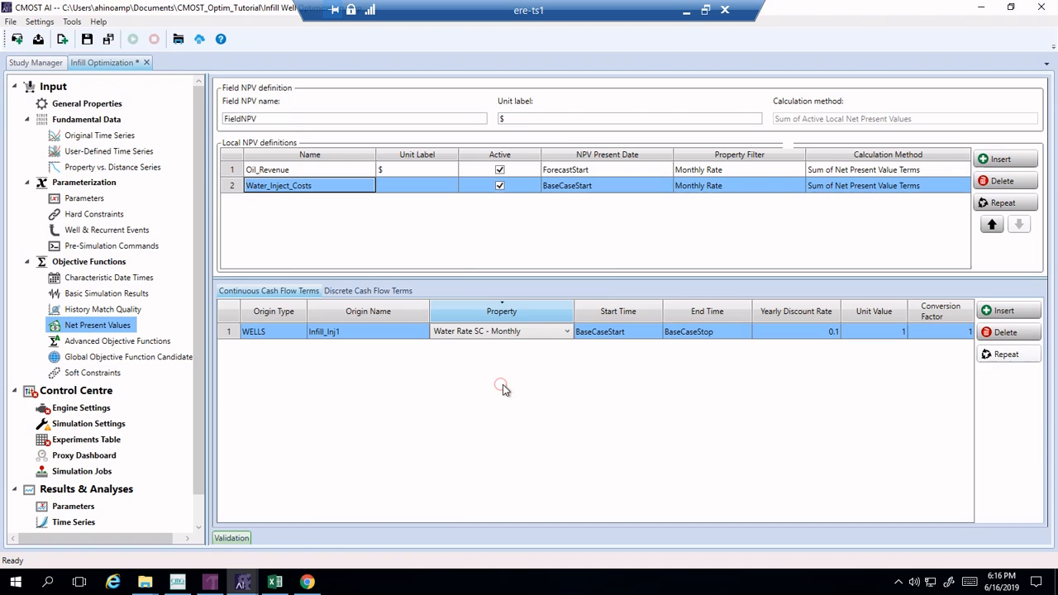
# Step: Set the Infill_Inj1 term's start time to ForecastStart, unit value to -0.5 and conversion factor to 6.28981
pyautogui.click(636, 331)
pyautogui.click(643, 332)
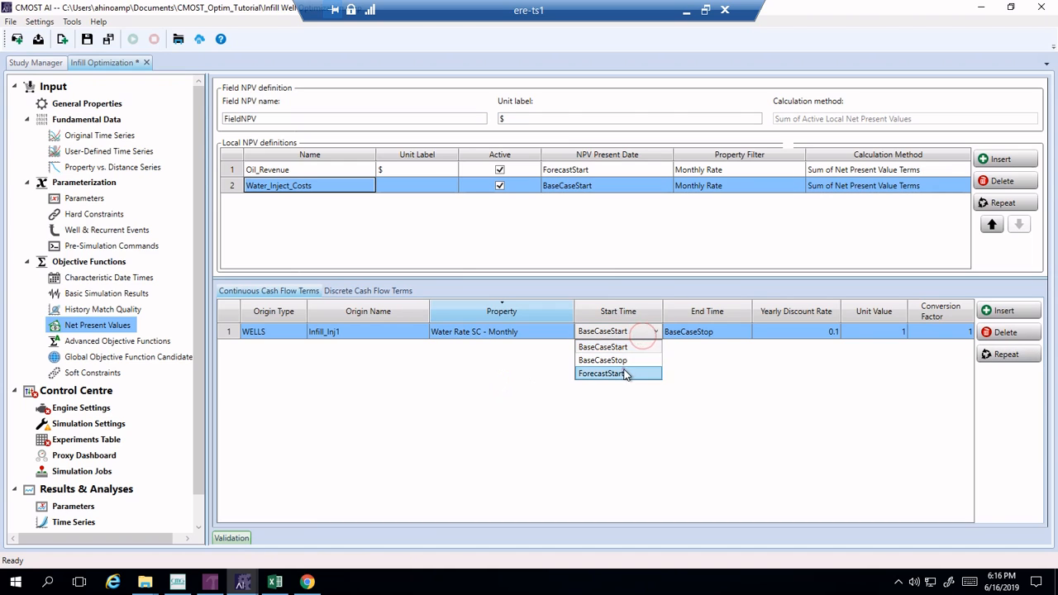
pyautogui.click(621, 373)
pyautogui.click(886, 331)
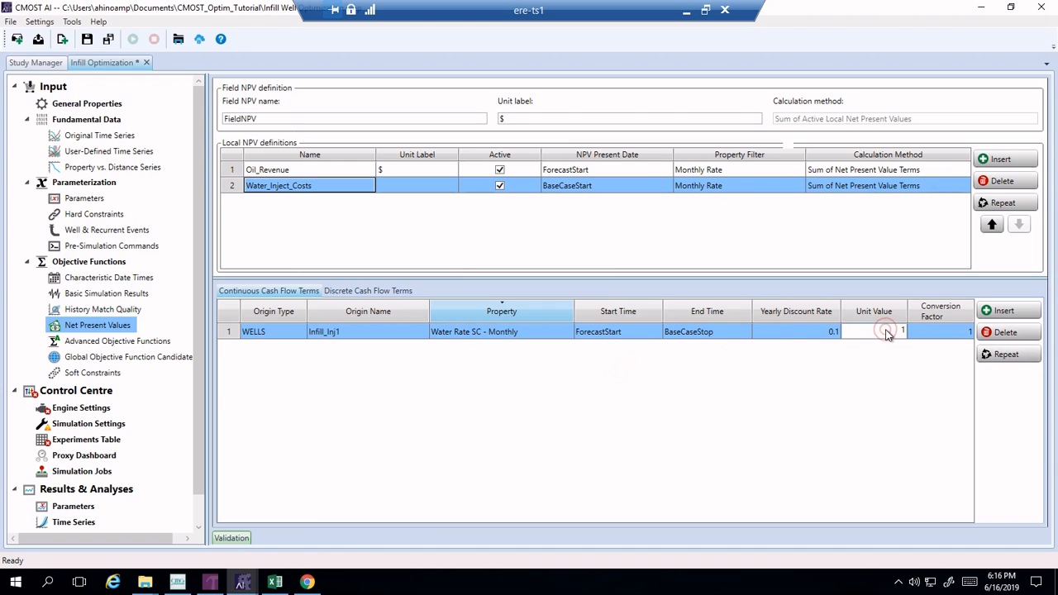
pyautogui.doubleClick(886, 331)
pyautogui.press('BackSpace')
pyautogui.click(943, 334)
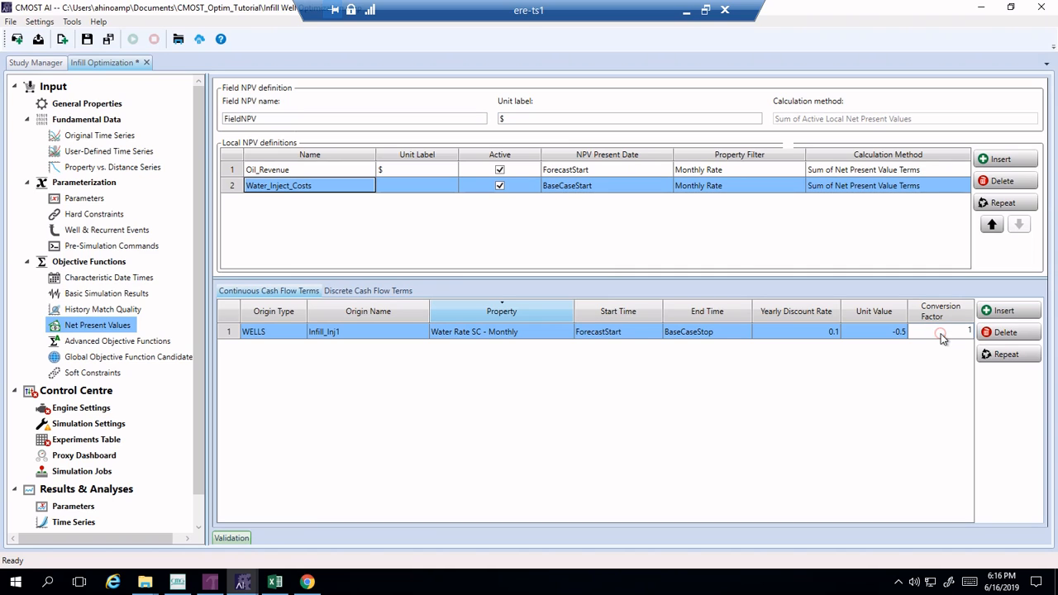
pyautogui.doubleClick(941, 332)
pyautogui.write('6.28981')
# Step: Repeat the Infill_Inj1 cash flow term for wells Infill_Inj2, wl16_inj and wl5_inj
pyautogui.click(1021, 359)
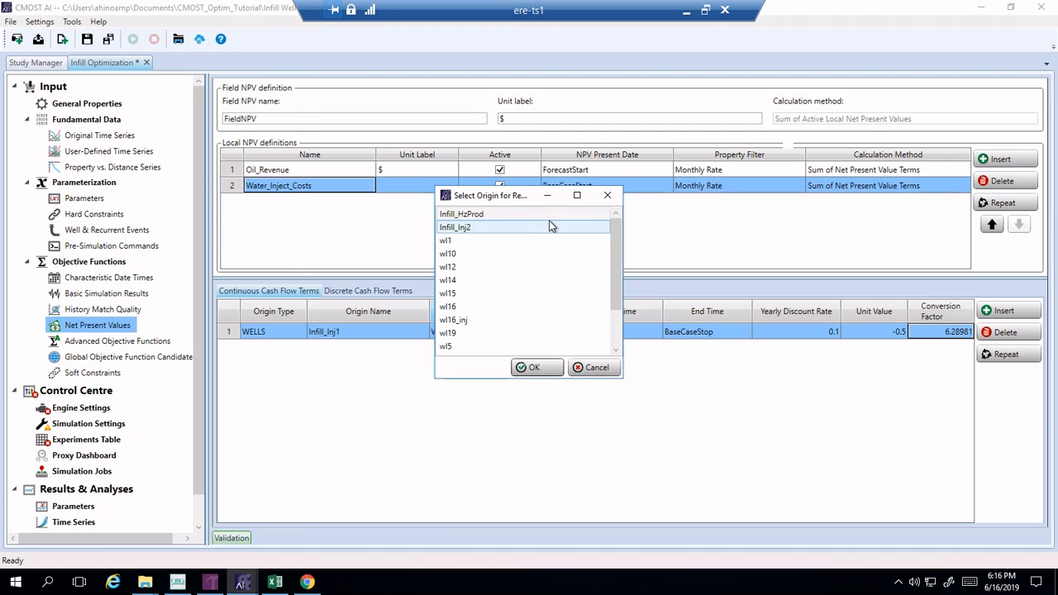
pyautogui.click(551, 227)
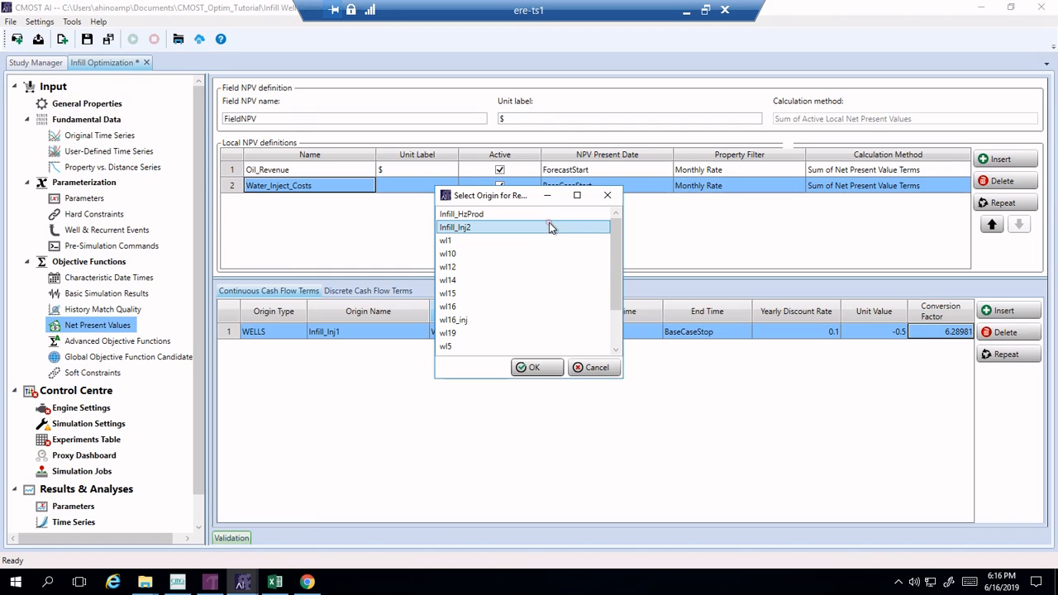
pyautogui.click(549, 321)
pyautogui.moveTo(617, 296); pyautogui.dragTo(619, 348)
pyautogui.click(560, 306)
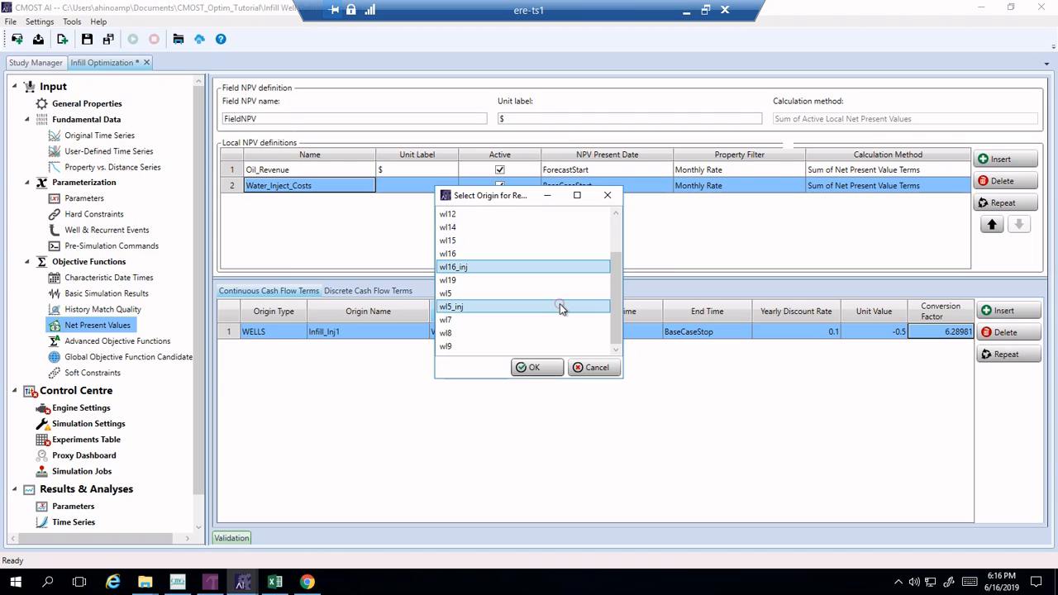
pyautogui.click(534, 368)
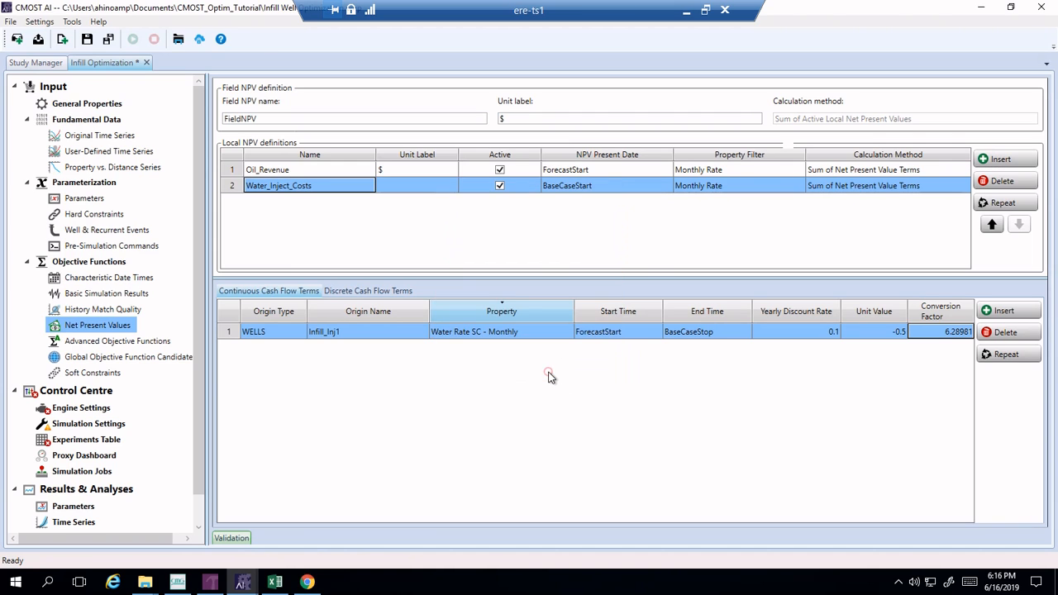
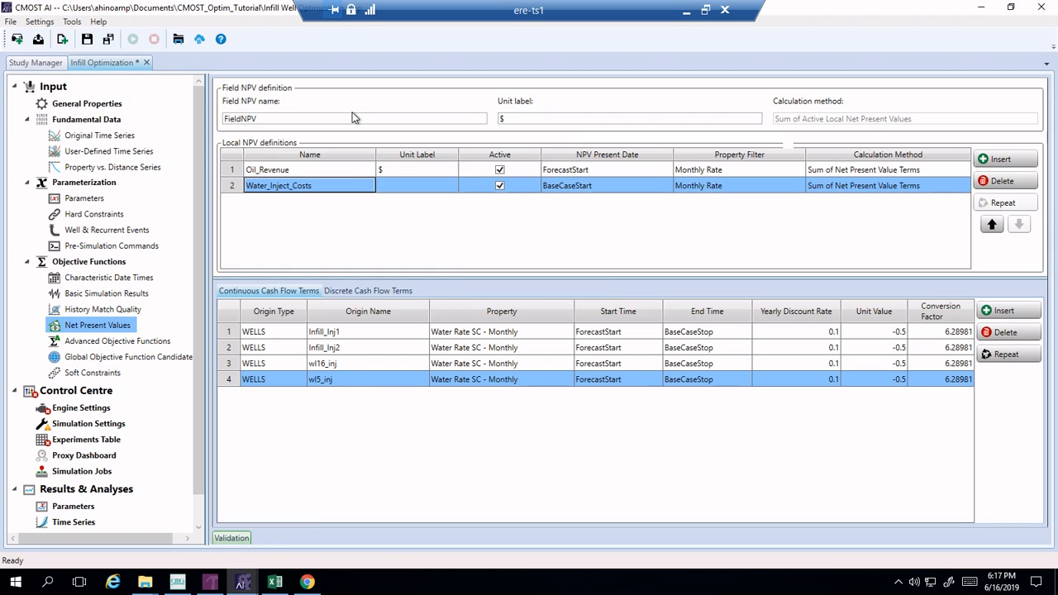
# Step: Add an advanced objective function using an Excel spreadsheet calculation and link it to NPV_Calculation.xlsx in the CMOST_Optim_Tutorial folder
pyautogui.click(114, 344)
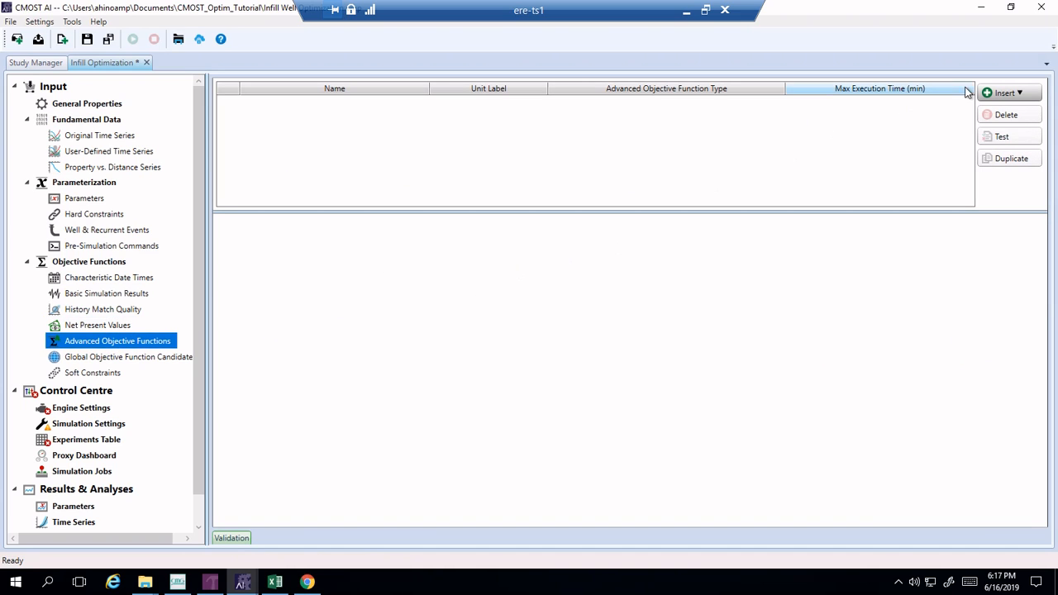
pyautogui.click(1001, 94)
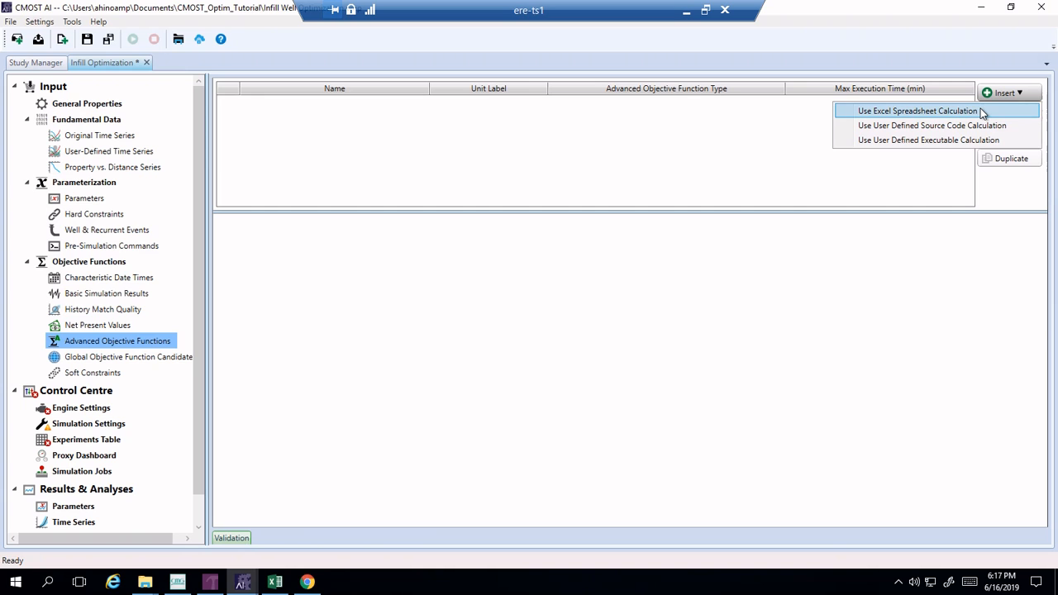
pyautogui.click(918, 110)
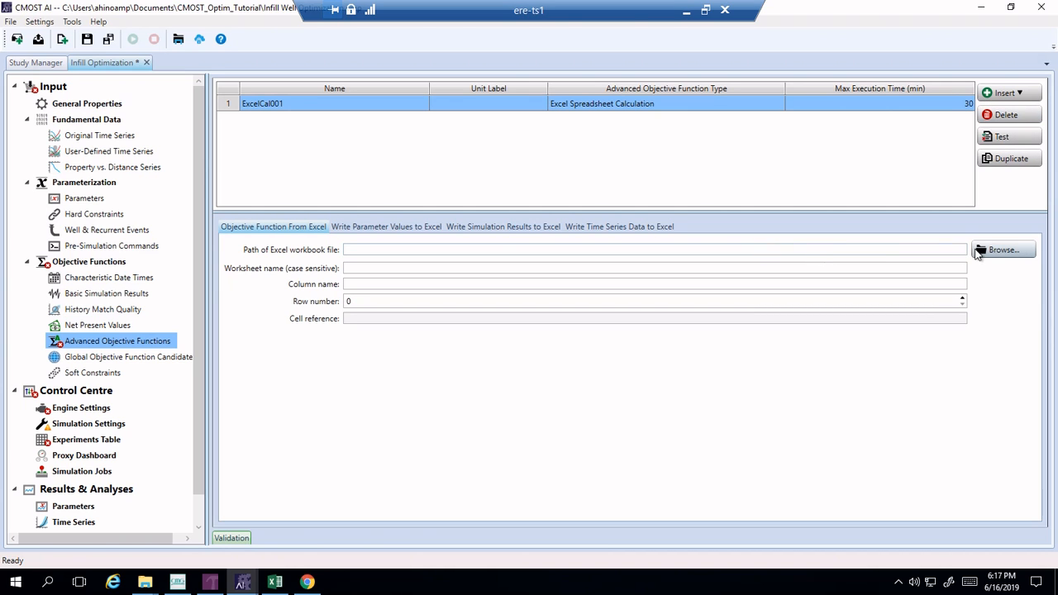
pyautogui.click(978, 253)
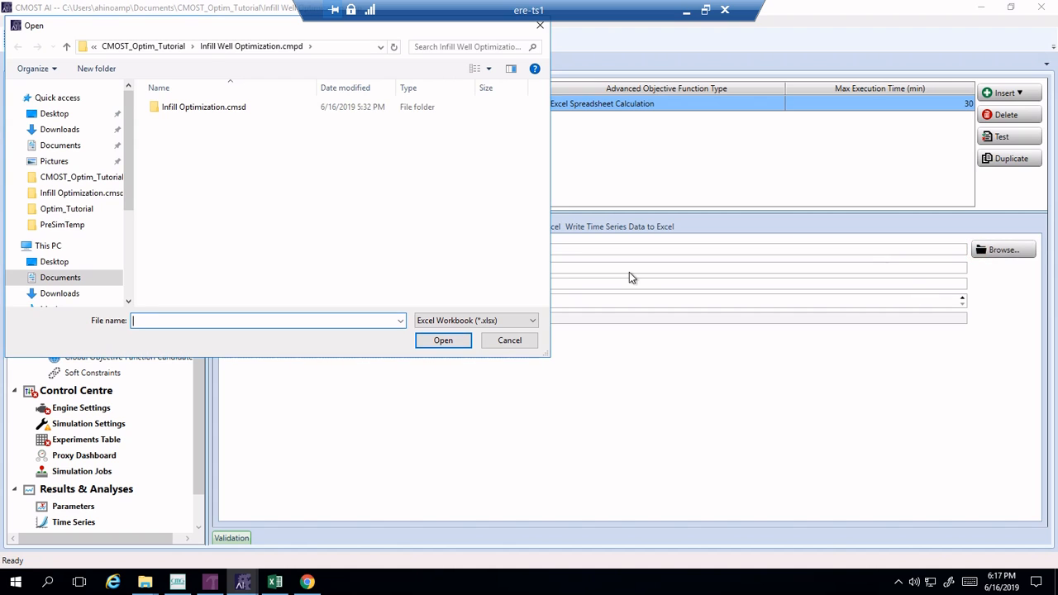
pyautogui.click(170, 48)
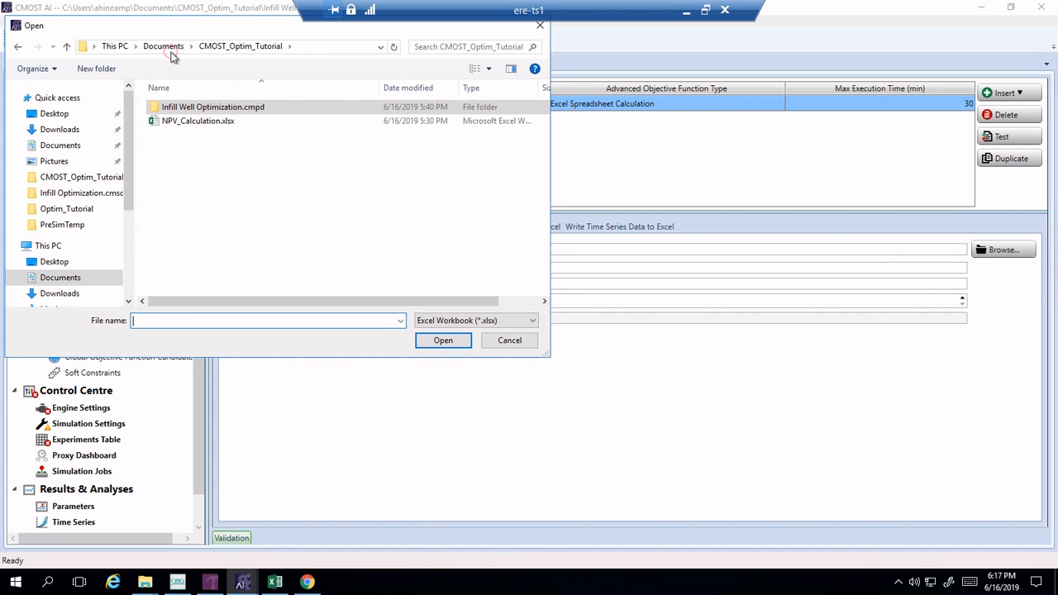
pyautogui.doubleClick(192, 121)
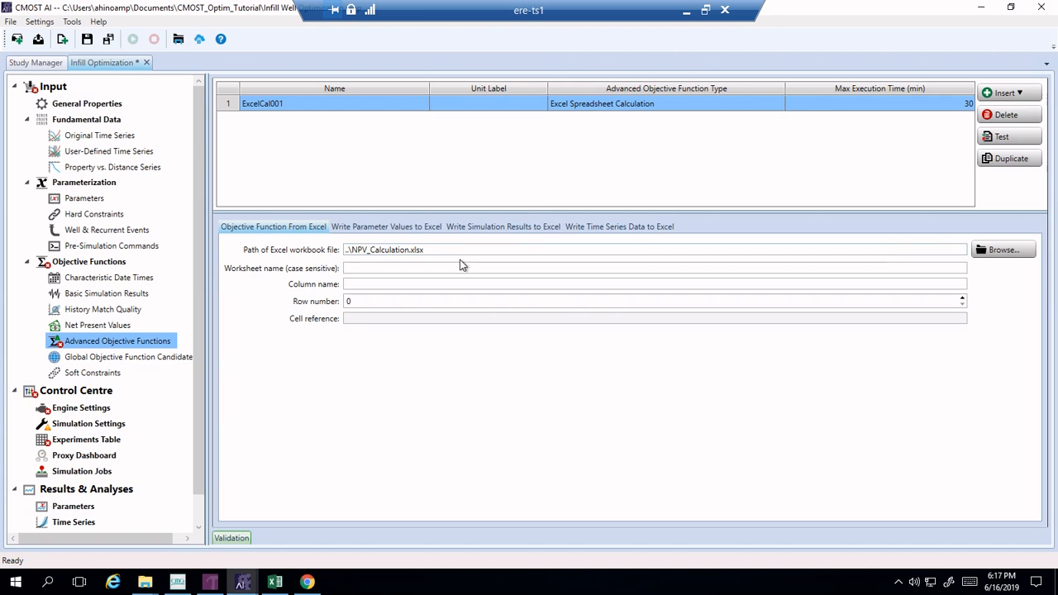
# Step: Check the Final NPV cell in the Excel workbook and set the objective function's source to worksheet NPV, column L, row 1
pyautogui.click(276, 582)
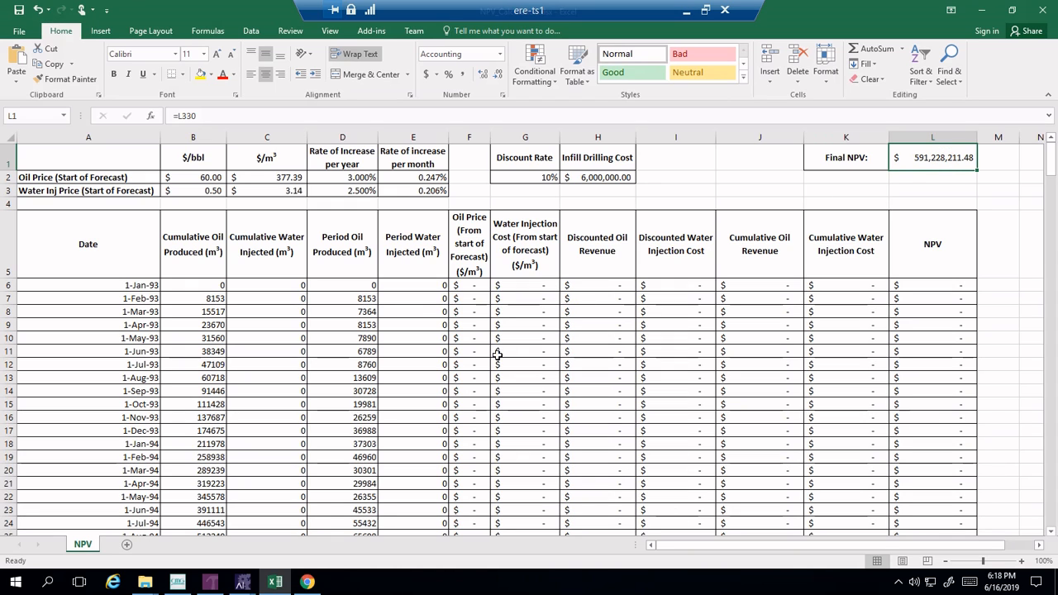
pyautogui.click(273, 288)
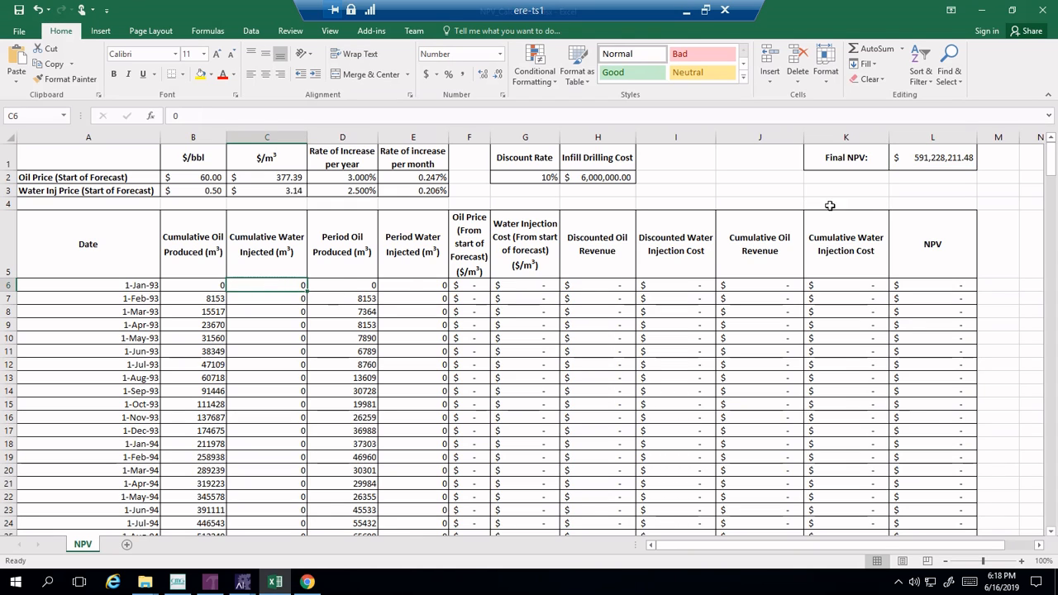
pyautogui.click(919, 156)
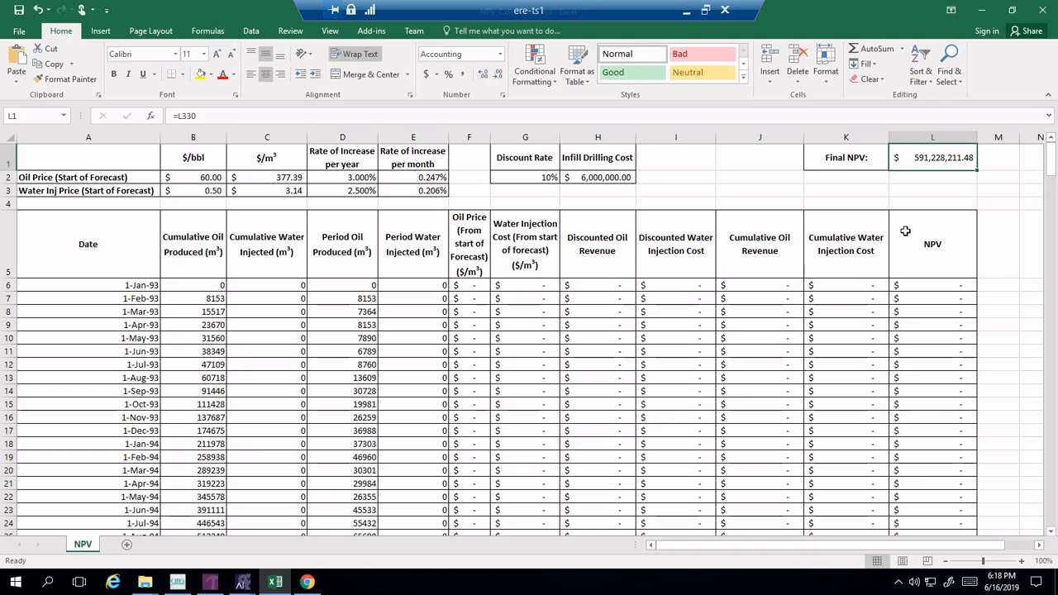
pyautogui.click(993, 7)
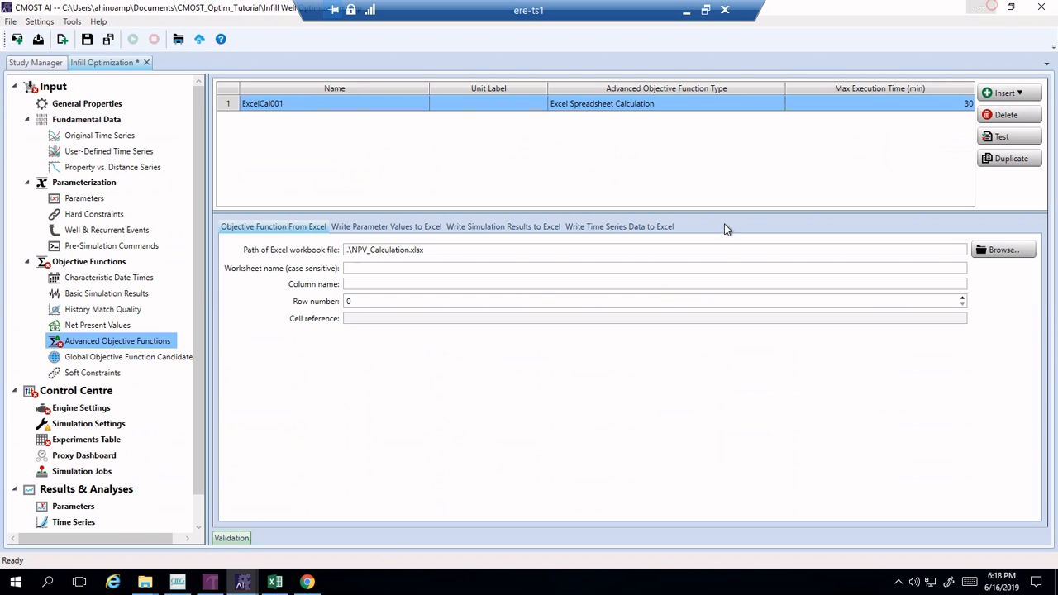
pyautogui.click(488, 264)
pyautogui.write('NPV')
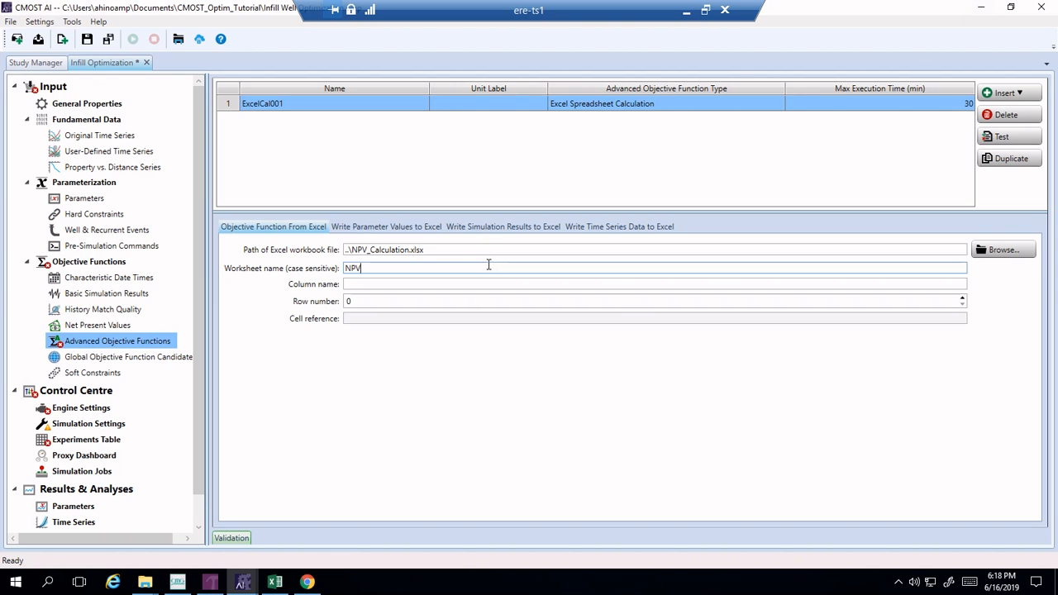
pyautogui.press('Tab')
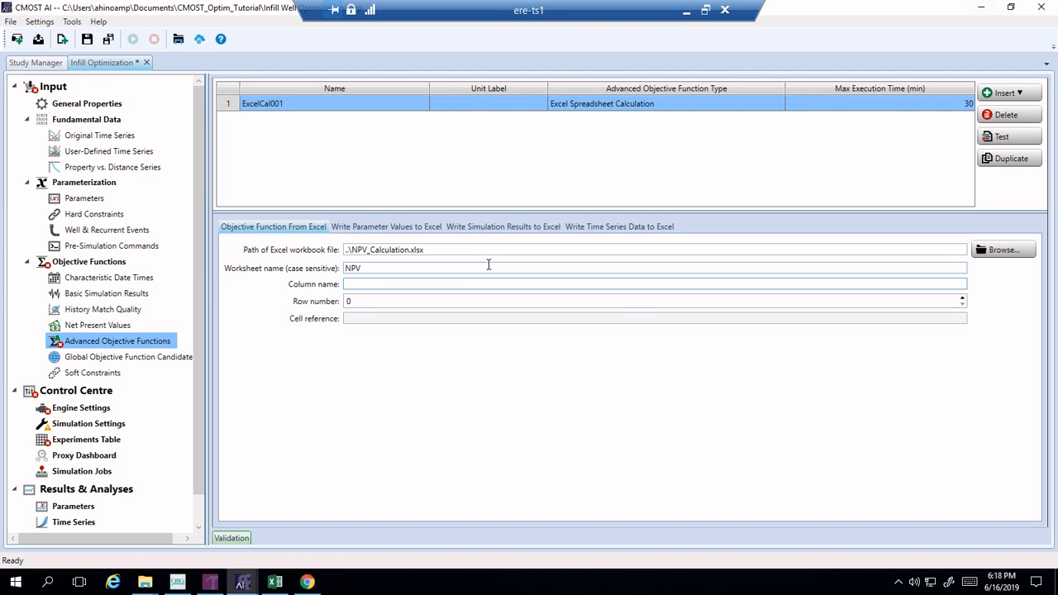
pyautogui.press('Tab')
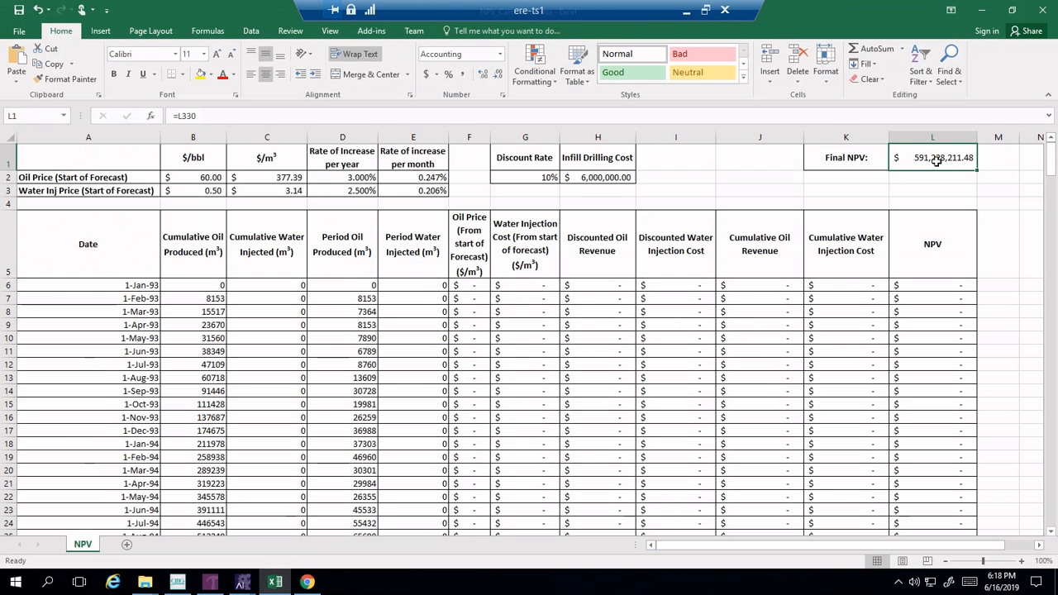
pyautogui.click(981, 10)
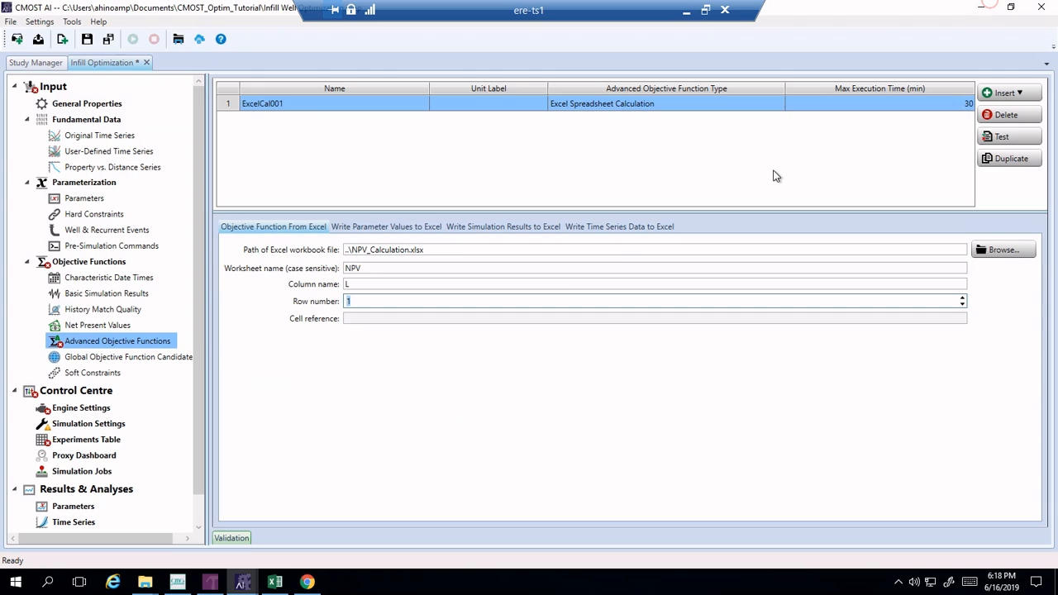
pyautogui.click(554, 267)
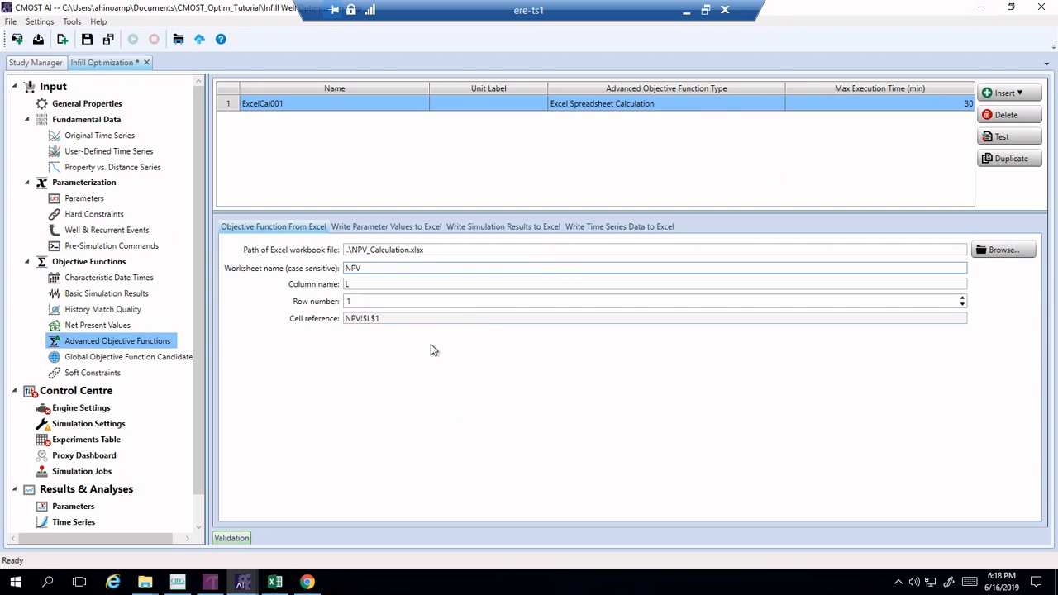
# Step: Add two time series entries to write to Excel and set the origin type of both to SECTORS
pyautogui.click(652, 234)
pyautogui.click(1016, 247)
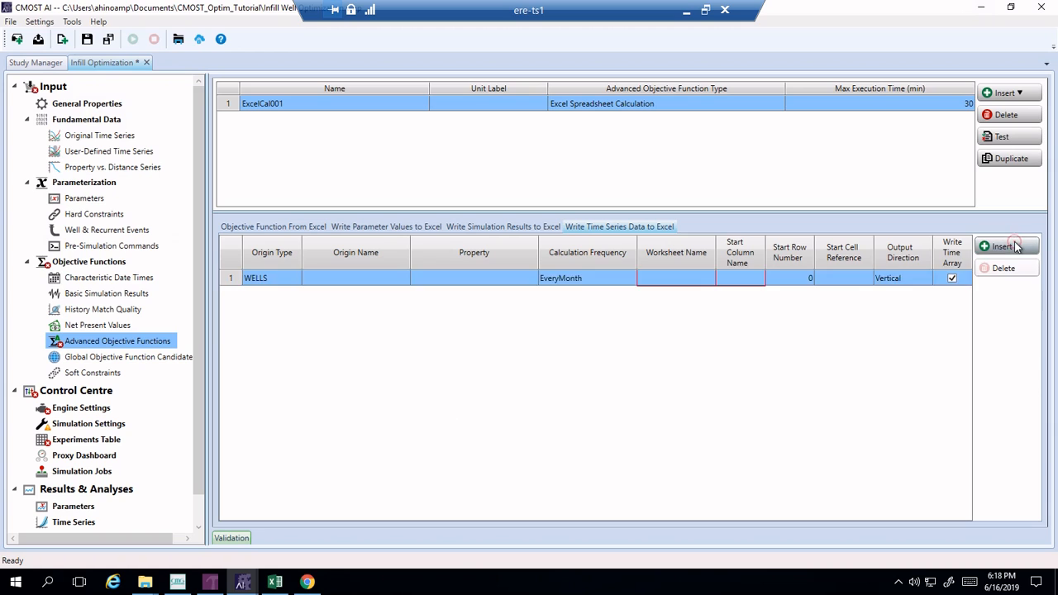
pyautogui.click(1016, 247)
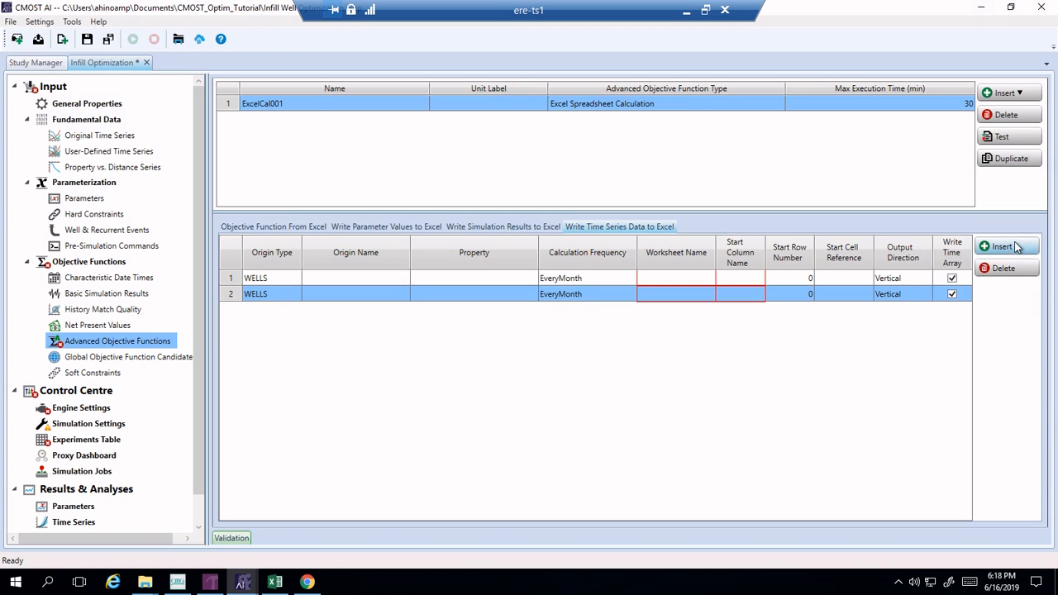
pyautogui.click(260, 280)
pyautogui.click(273, 332)
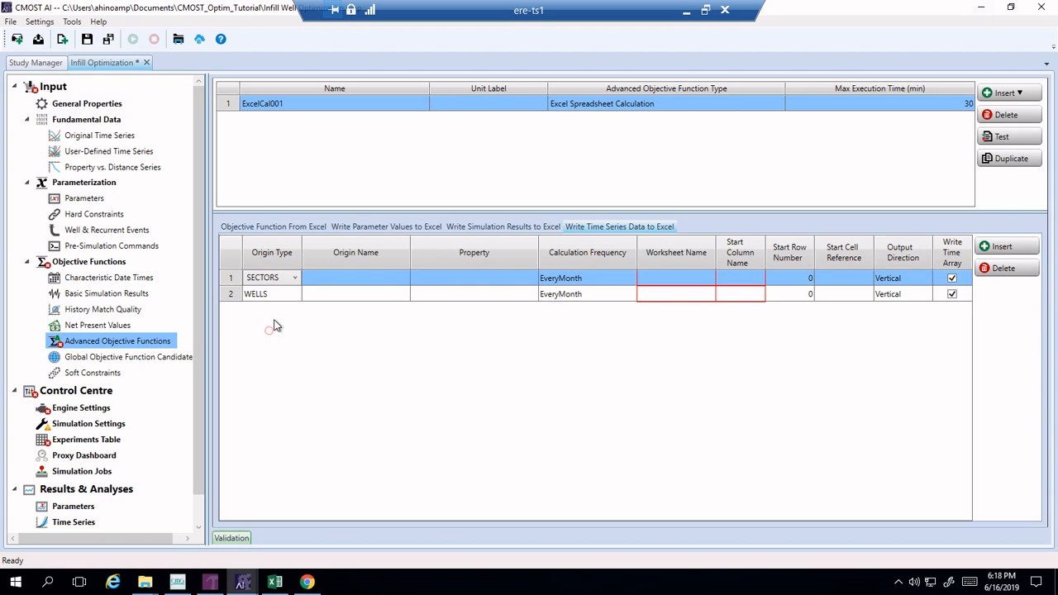
pyautogui.click(289, 295)
pyautogui.click(288, 295)
pyautogui.click(276, 346)
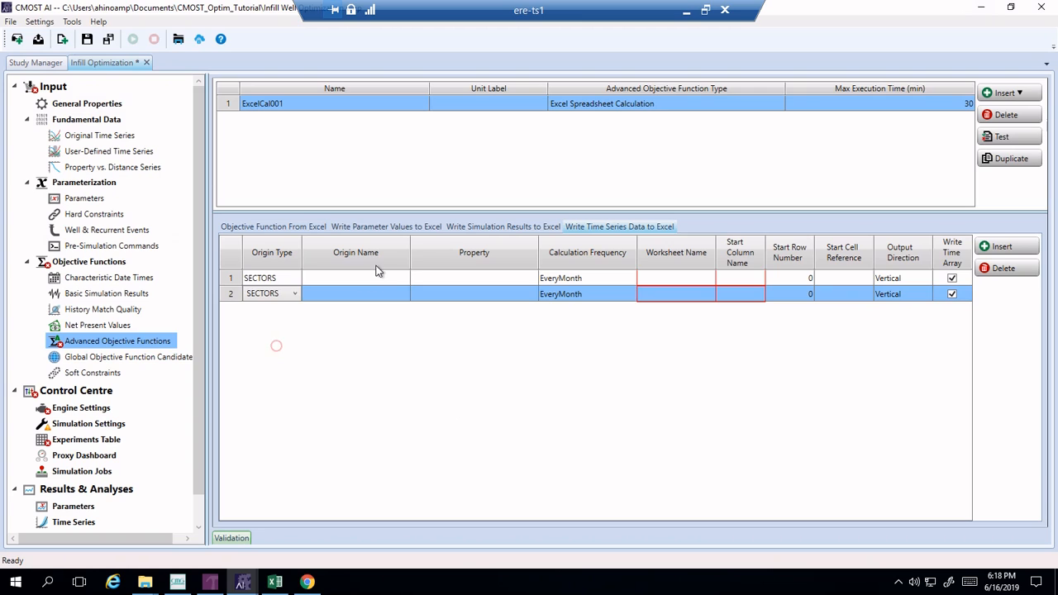
# Step: Set the origin name of both time series entries to Entire Field
pyautogui.click(376, 277)
pyautogui.click(377, 276)
pyautogui.click(370, 295)
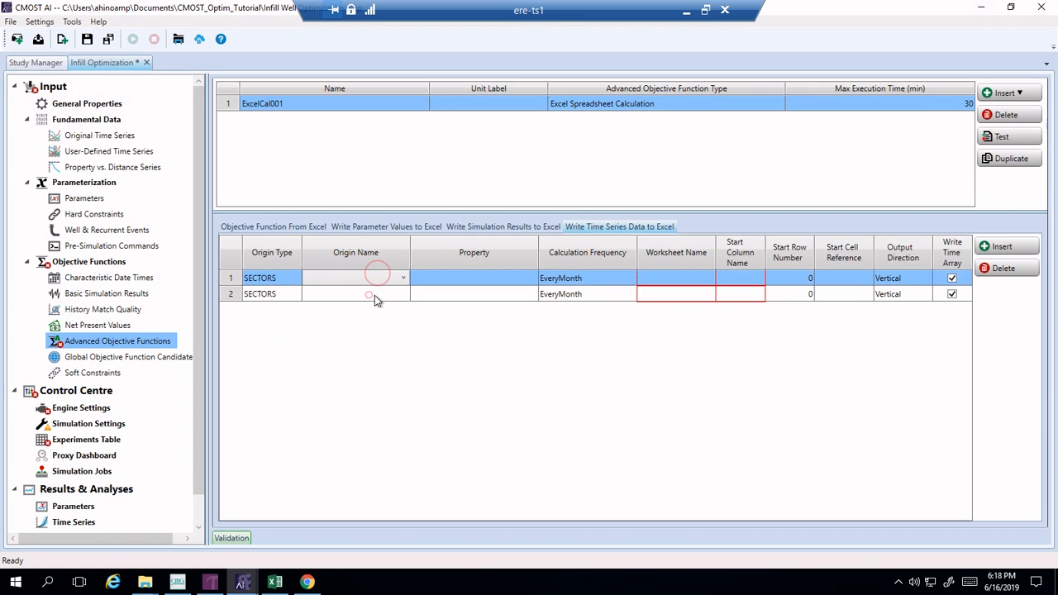
pyautogui.click(376, 295)
pyautogui.click(374, 307)
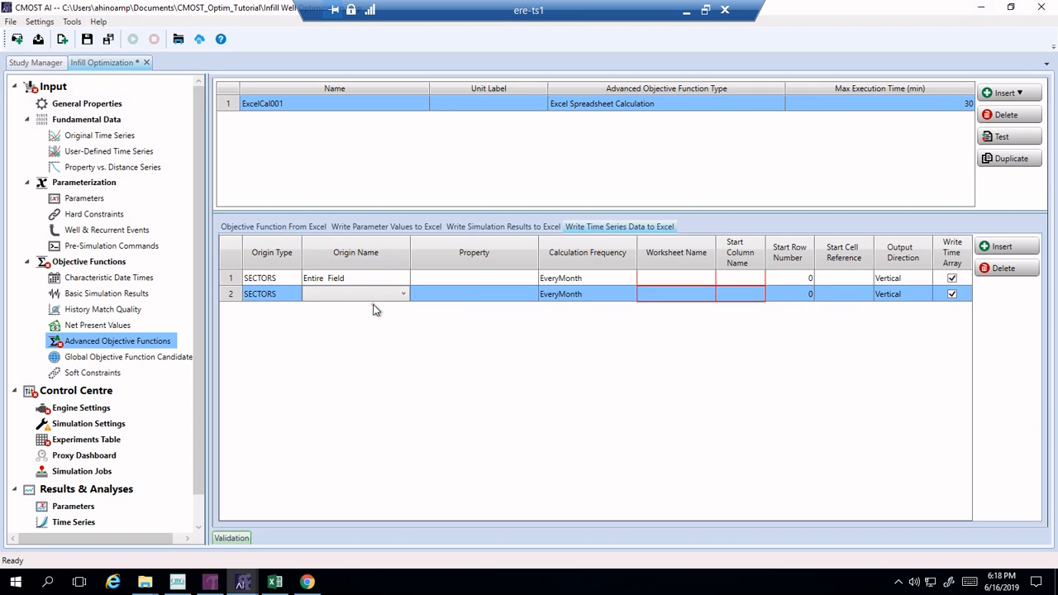
# Step: Set the first time series entry's property to Oil Prod Cum SCTR and the second's to Water Inje Cum SCTR
pyautogui.click(460, 279)
pyautogui.click(460, 279)
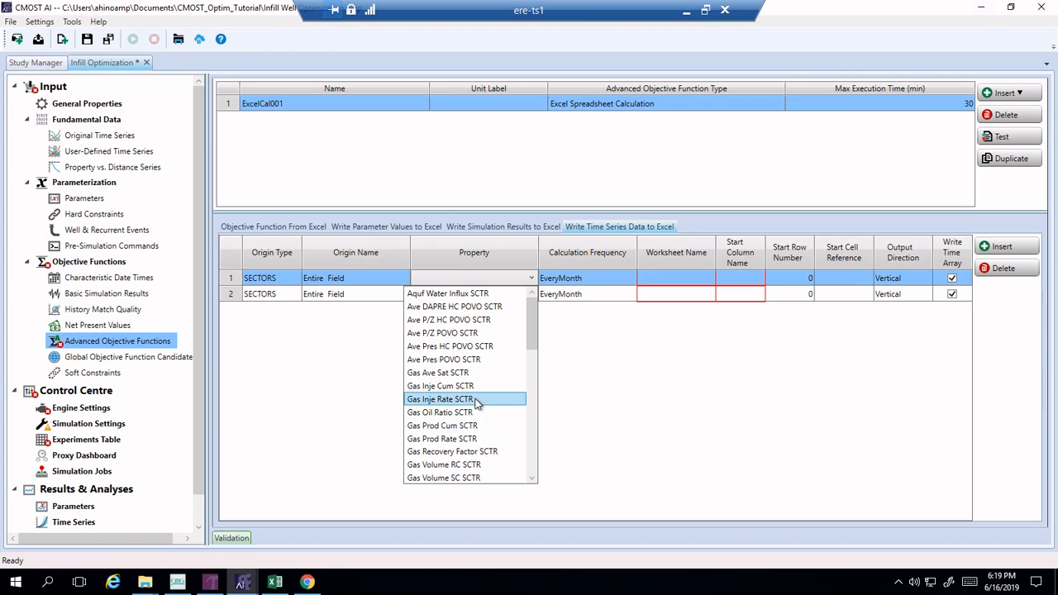
pyautogui.scroll(-3, 463, 451)
pyautogui.scroll(-1, 463, 452)
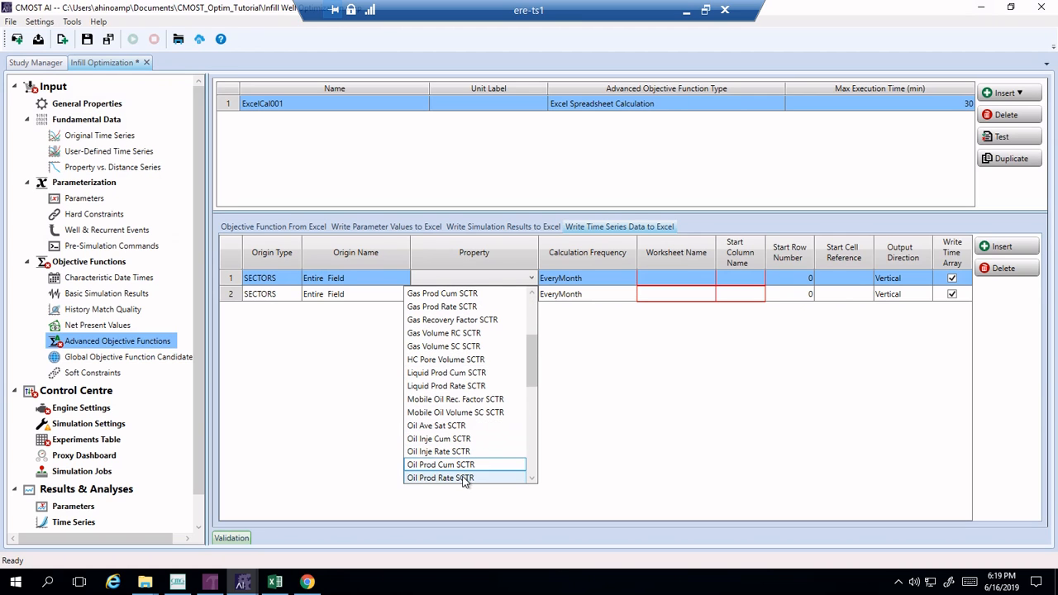
pyautogui.click(466, 465)
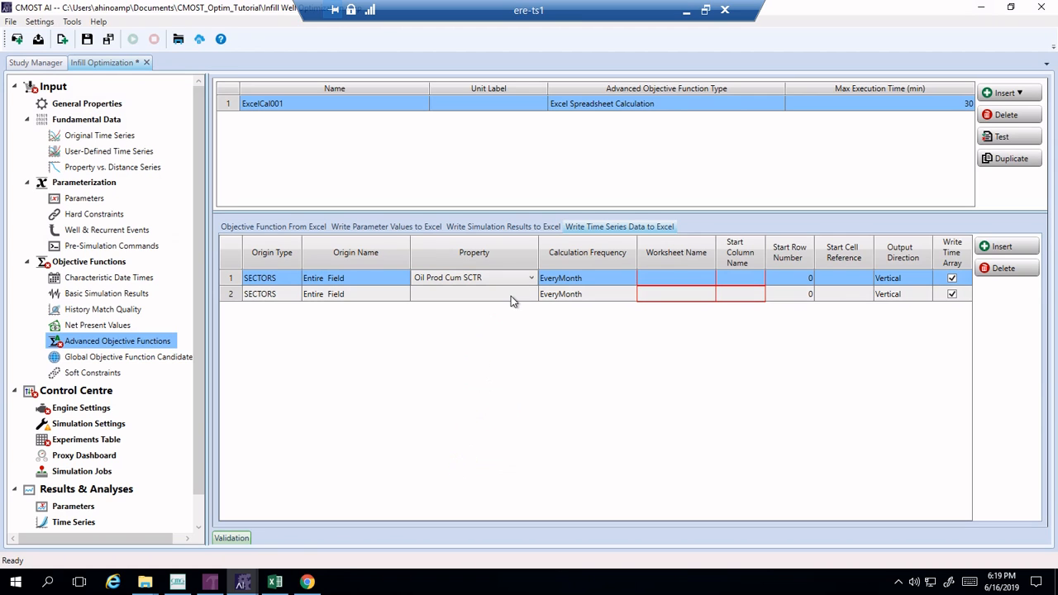
pyautogui.click(511, 297)
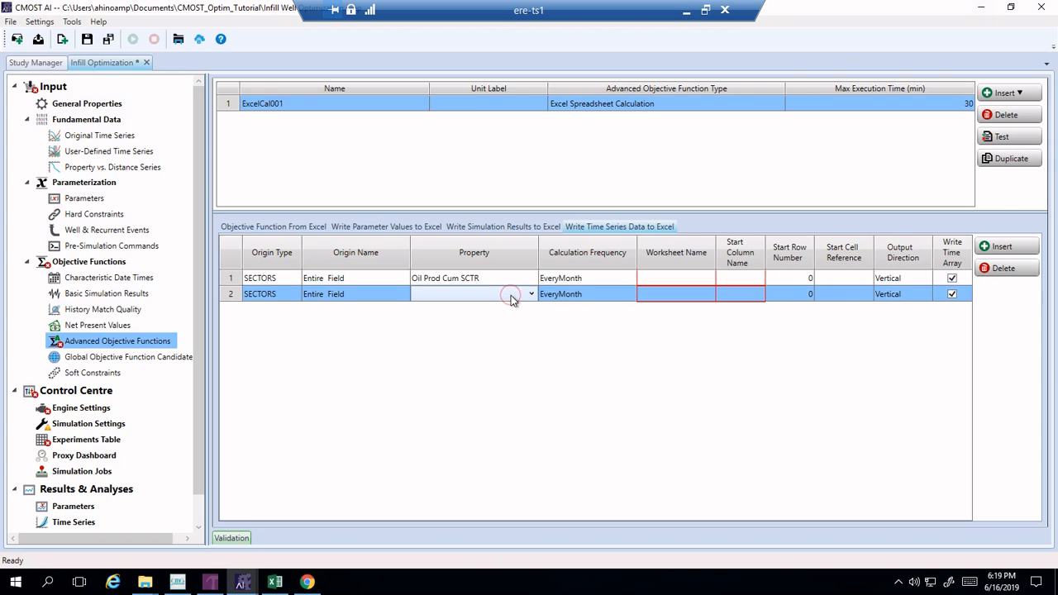
pyautogui.click(512, 298)
pyautogui.scroll(-5, 477, 484)
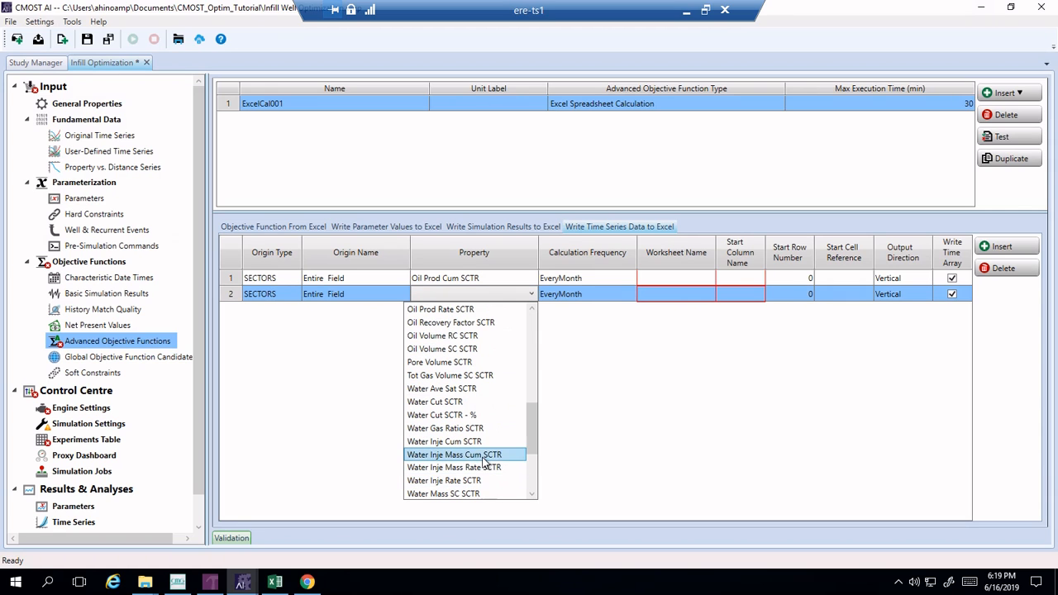
pyautogui.click(486, 451)
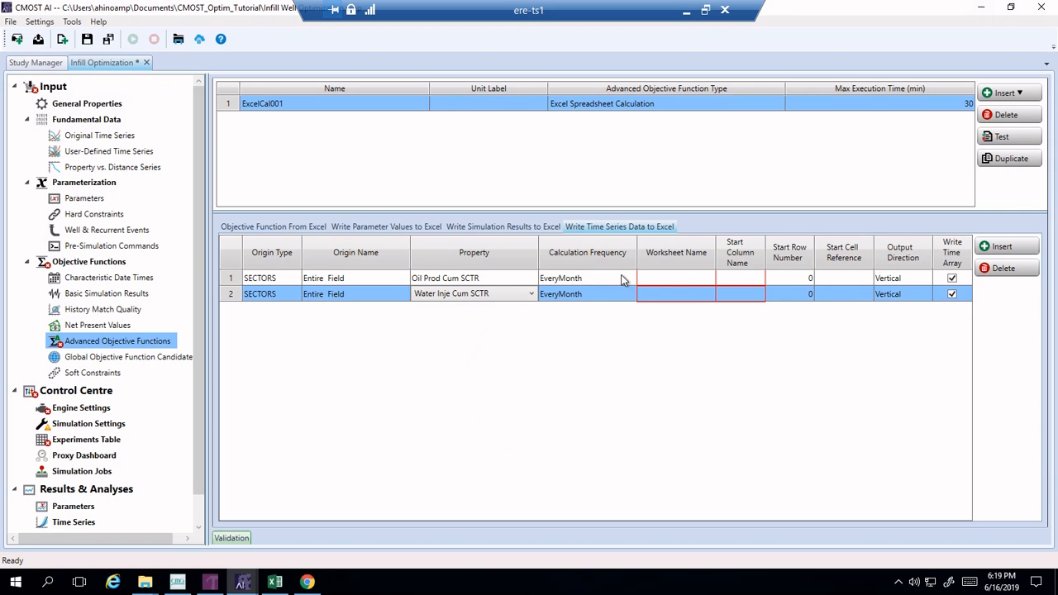
# Step: Set NPV as the destination worksheet for both time series entries
pyautogui.click(674, 278)
pyautogui.write('NPV')
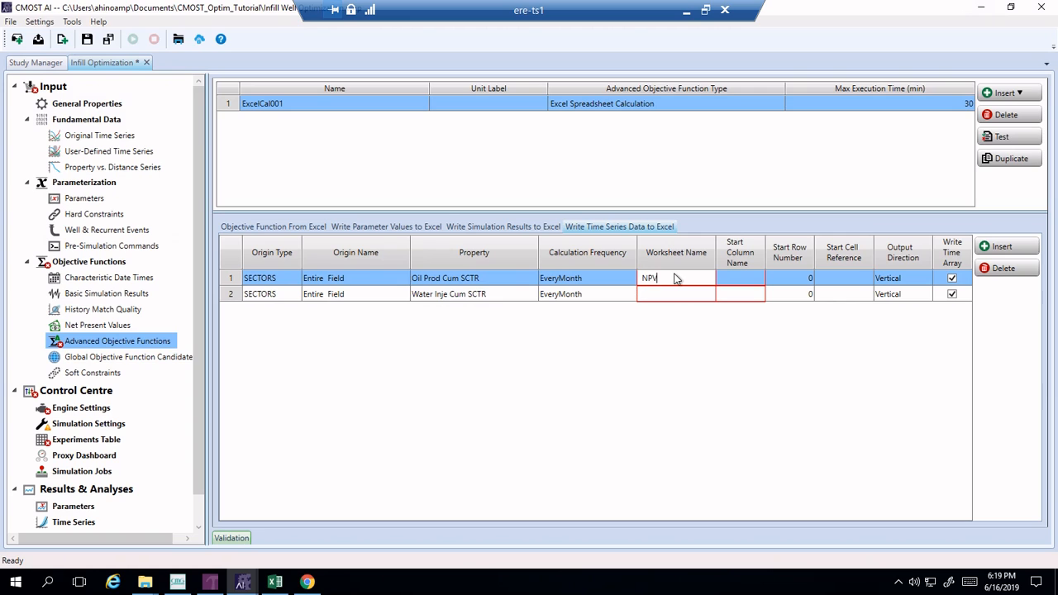
pyautogui.click(671, 296)
pyautogui.write('NPV')
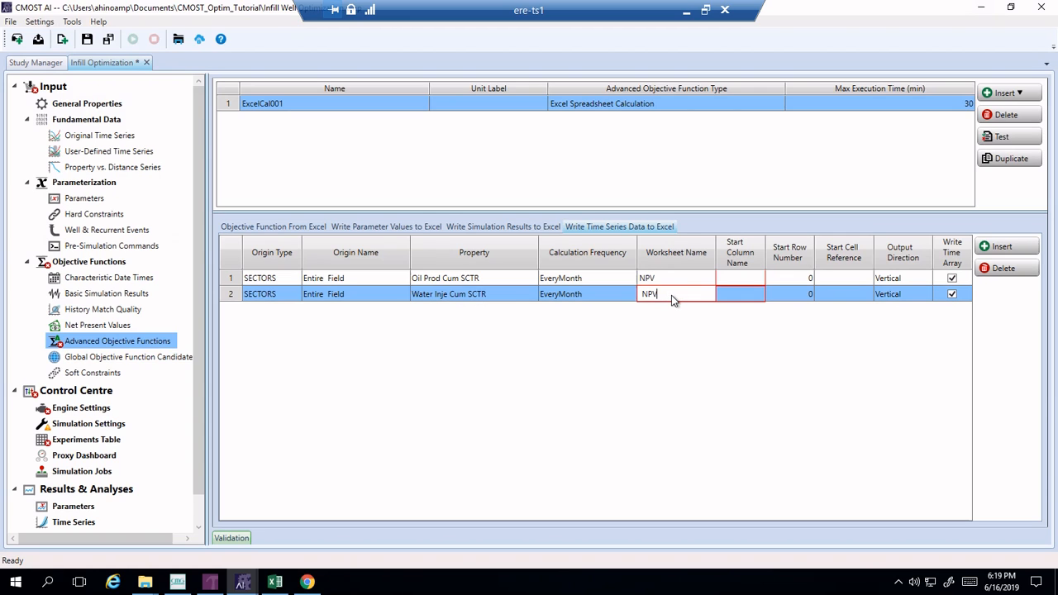
# Step: Set the oil production entry to start at column B, row 6 and the water injection entry at column C, row 6
pyautogui.click(748, 277)
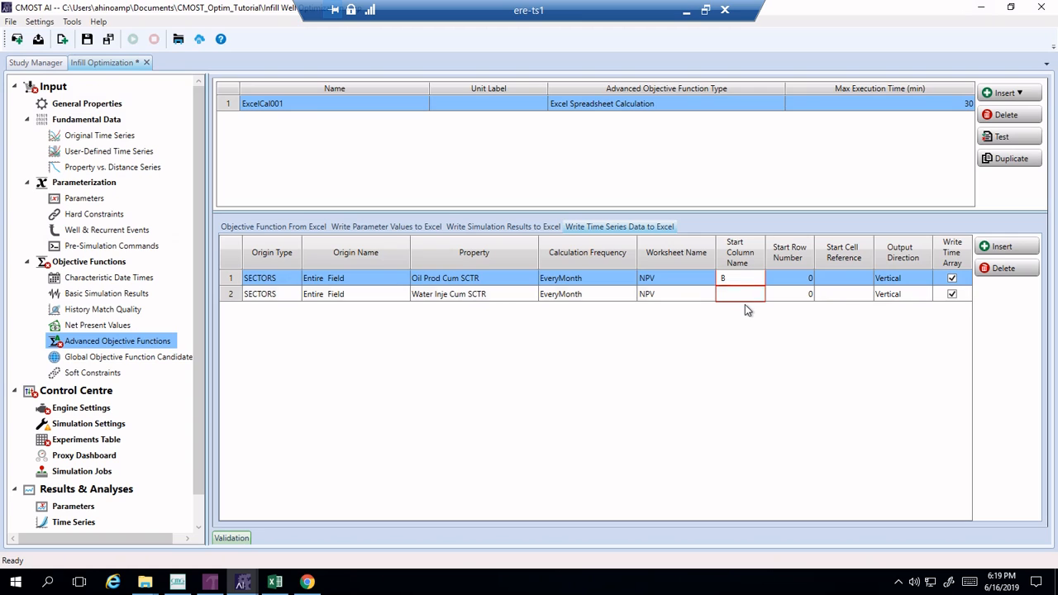
pyautogui.click(744, 300)
pyautogui.write('C')
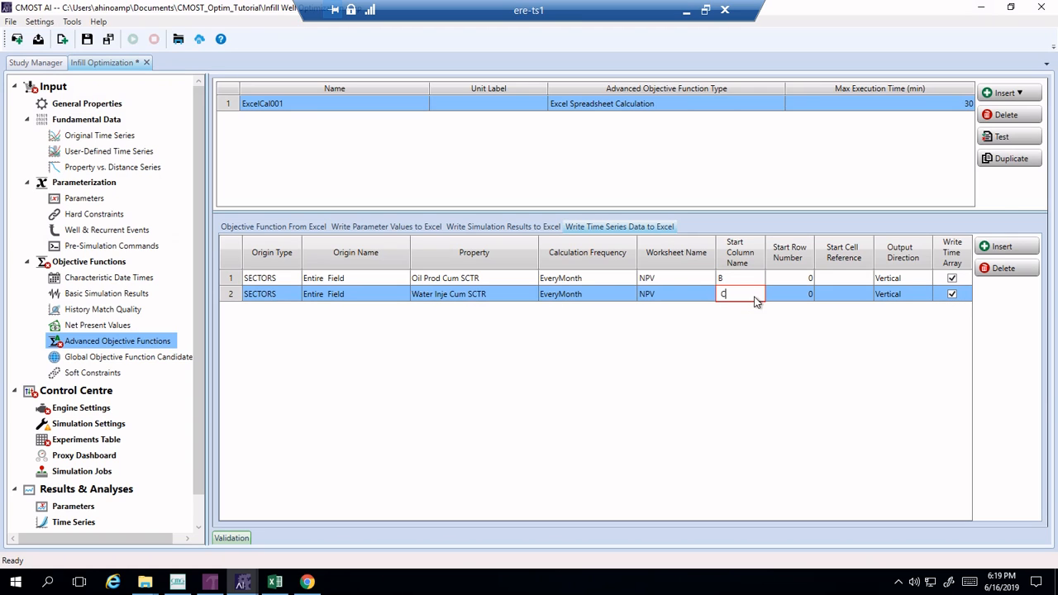
pyautogui.click(855, 278)
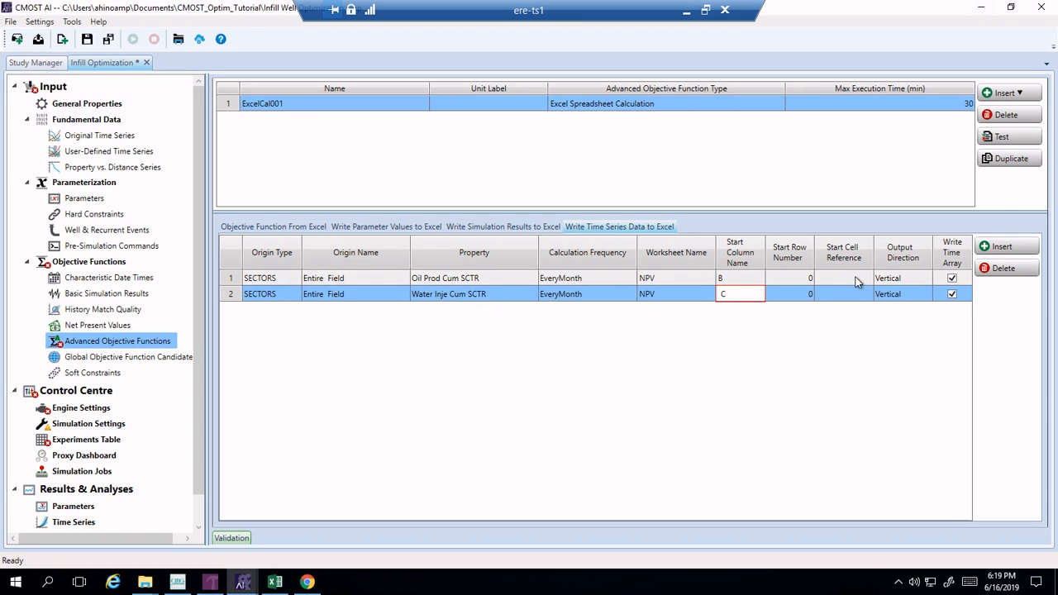
pyautogui.click(794, 278)
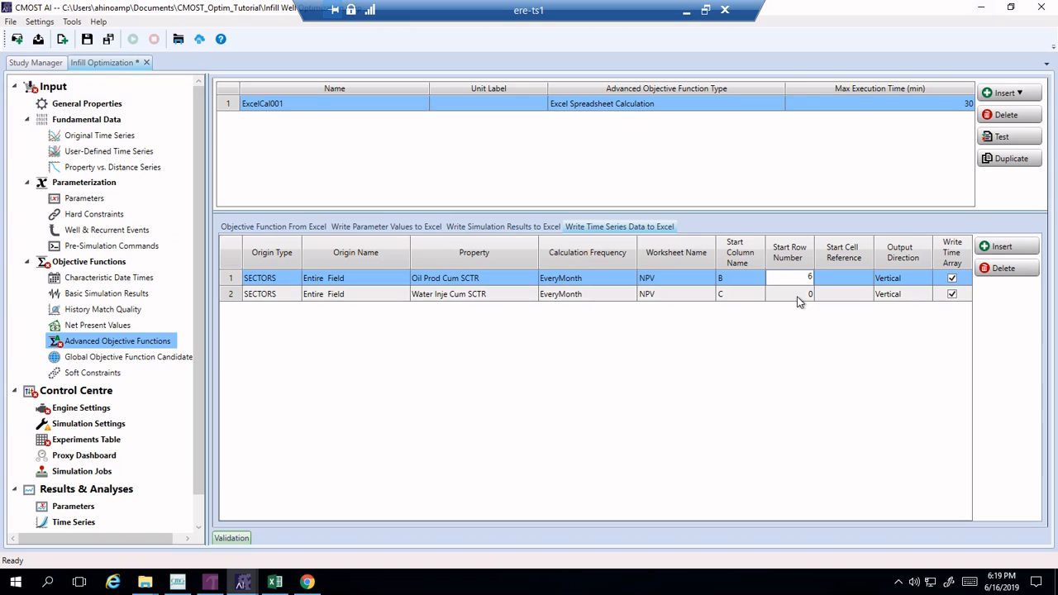
pyautogui.click(795, 294)
pyautogui.write('65')
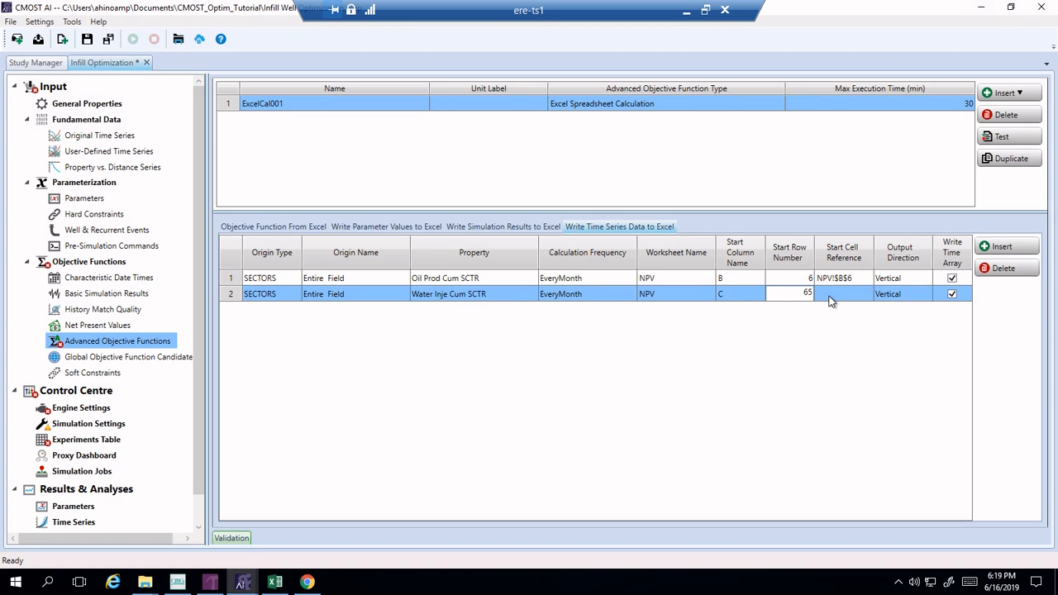
pyautogui.click(850, 327)
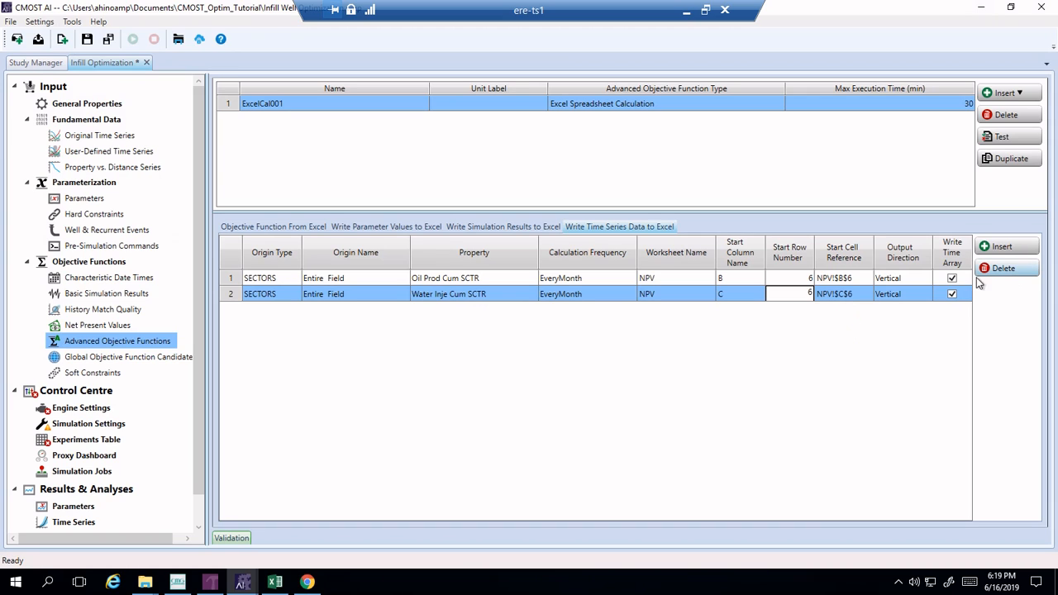
# Step: Rename the advanced objective function as NPV_excel and turn off time array writing for both time series entries
pyautogui.click(374, 98)
pyautogui.write('NPV_')
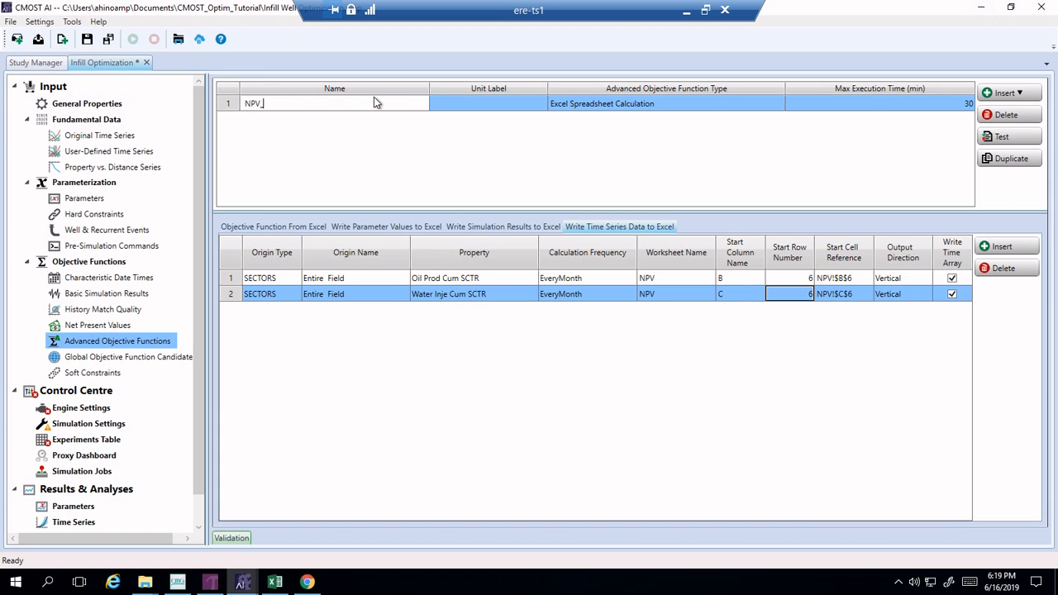
pyautogui.write('excel')
pyautogui.click(952, 278)
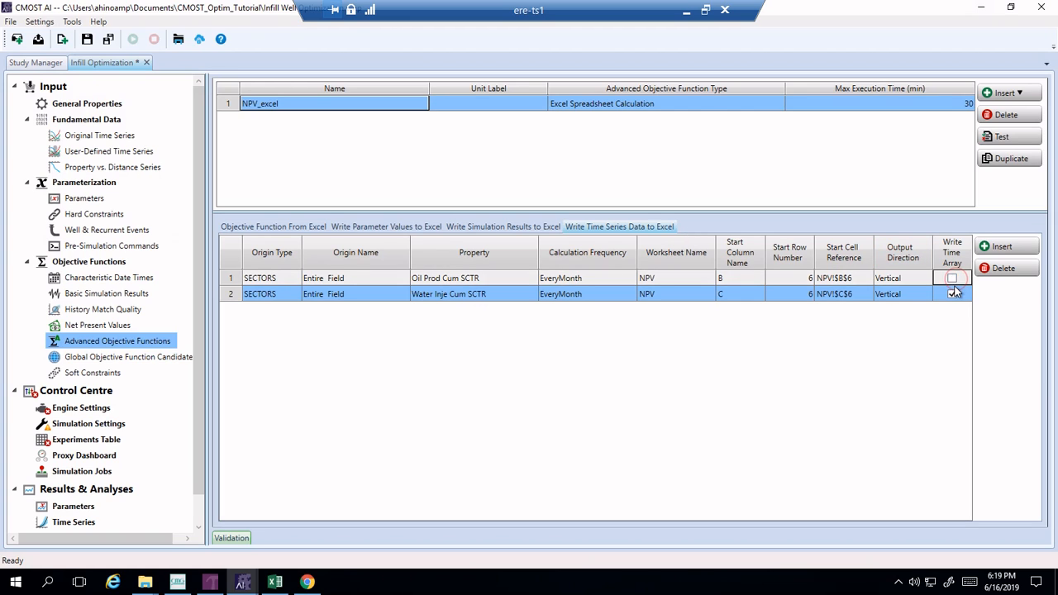
pyautogui.click(953, 295)
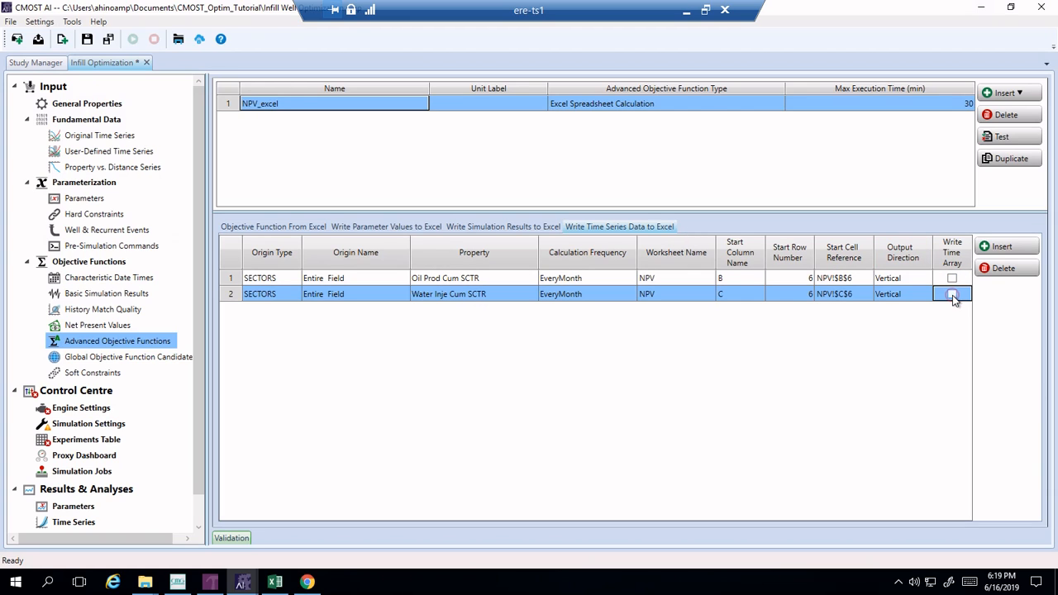
# Step: Test the NPV_excel calculation with the base dataset, check its result, and save the study
pyautogui.click(1012, 139)
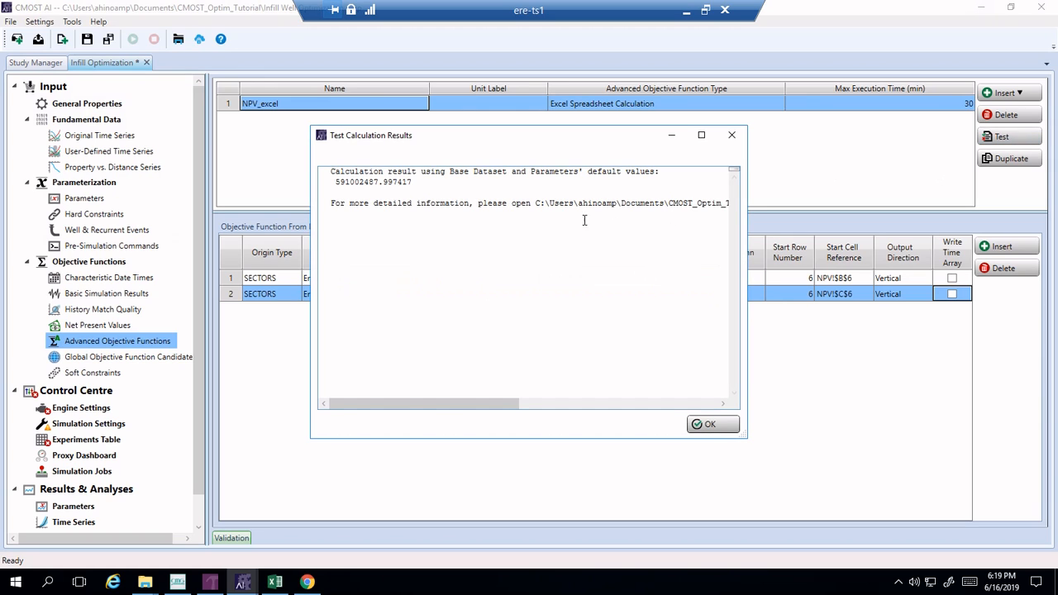
pyautogui.moveTo(335, 182); pyautogui.dragTo(368, 183)
pyautogui.doubleClick(335, 181)
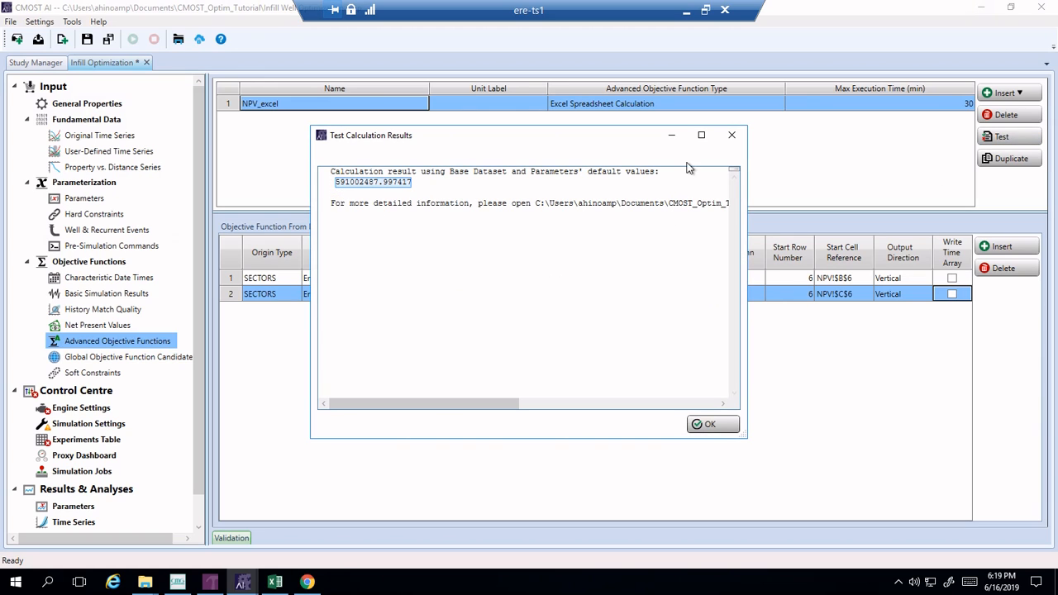
pyautogui.click(742, 135)
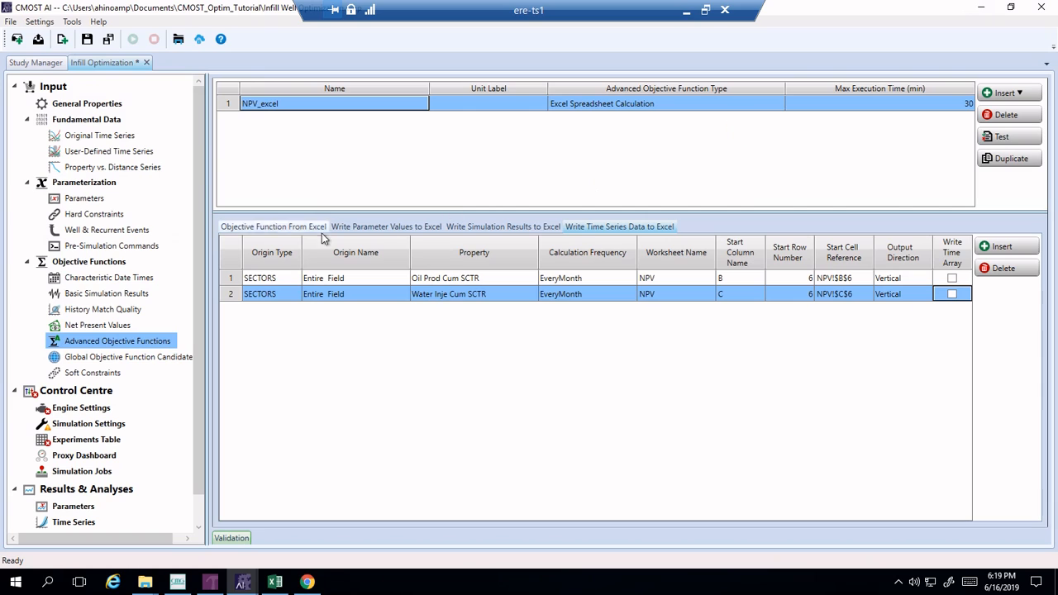
pyautogui.click(89, 41)
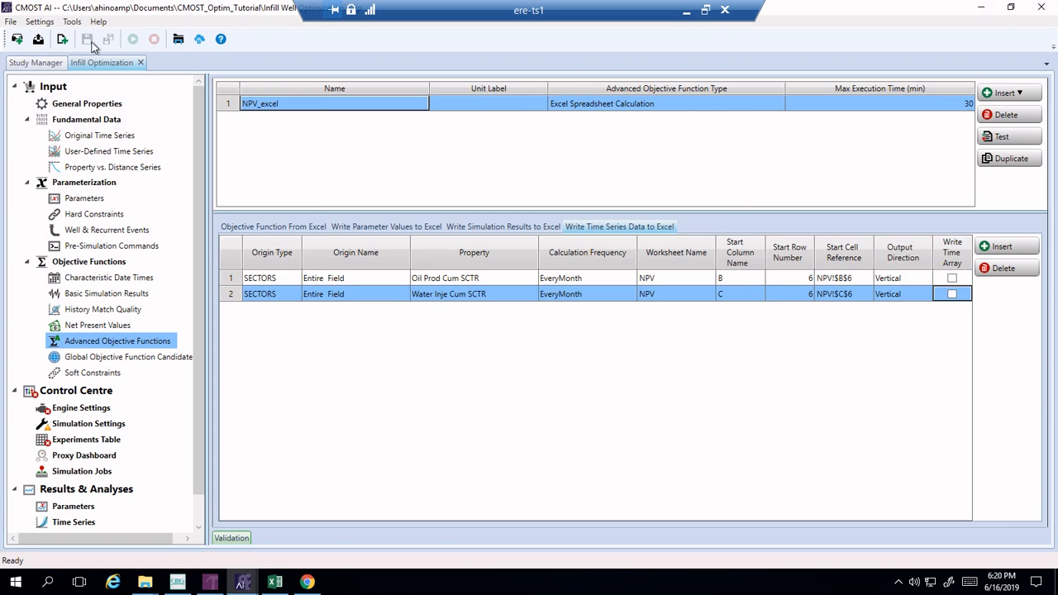
# Step: Configure the optimization engine settings, keeping CMG DECE, to maximize FieldNPV as the global objective function
pyautogui.click(97, 415)
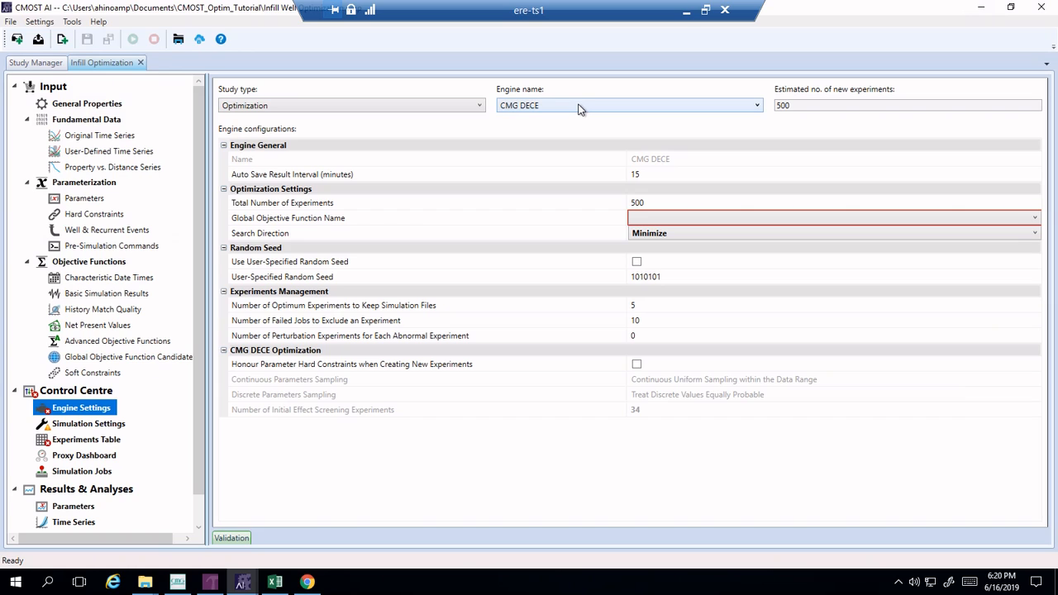
pyautogui.click(620, 109)
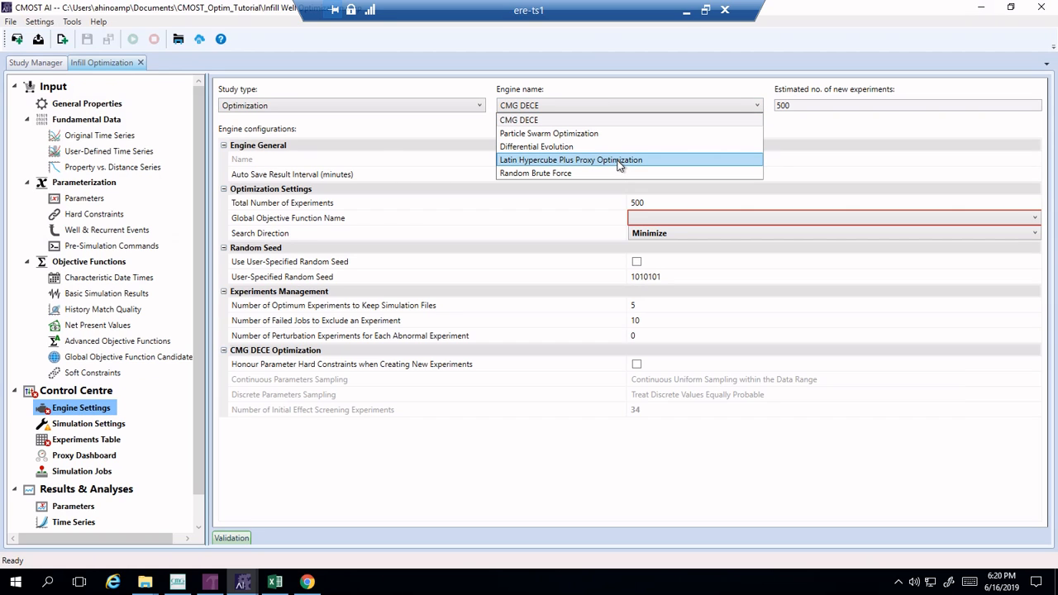
pyautogui.click(643, 107)
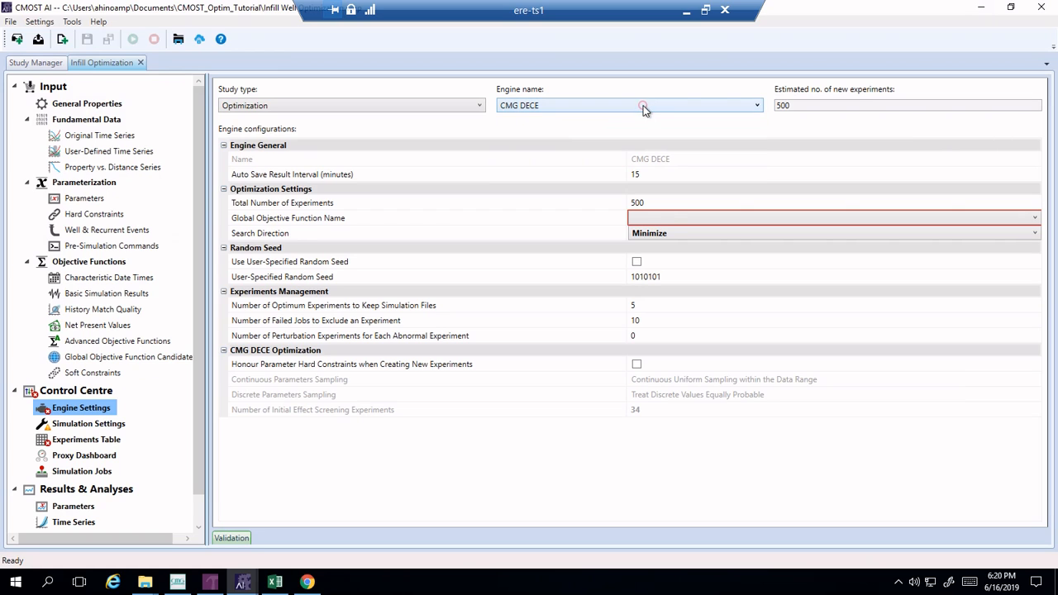
pyautogui.click(685, 219)
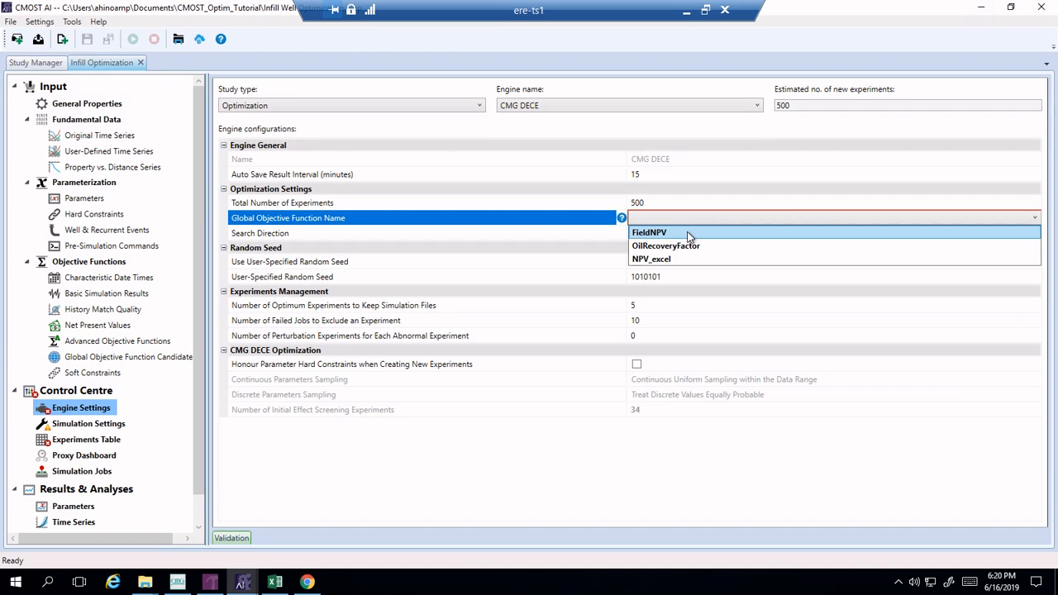
pyautogui.click(688, 234)
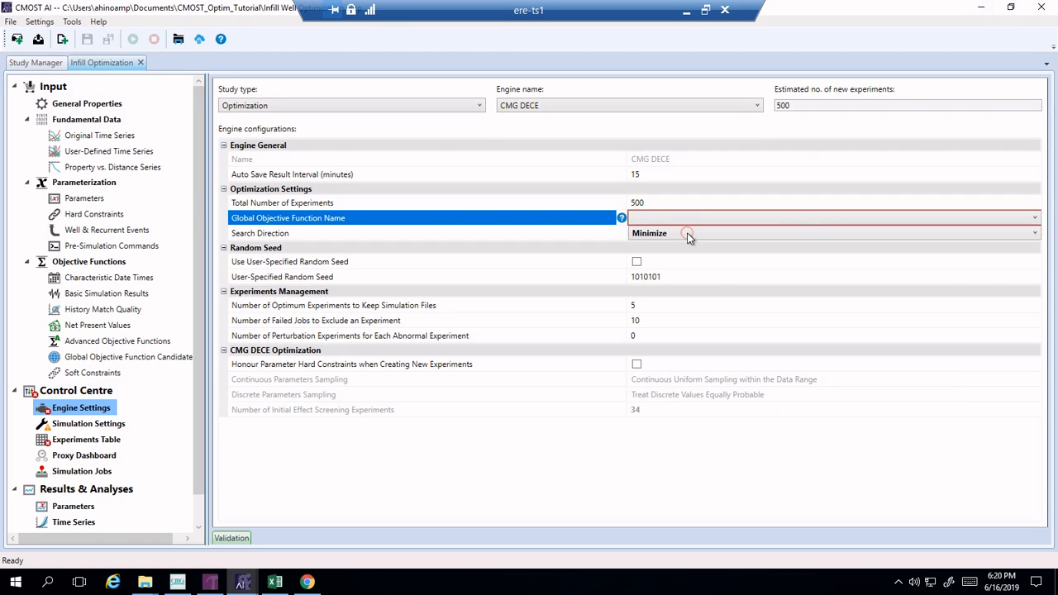
pyautogui.click(694, 219)
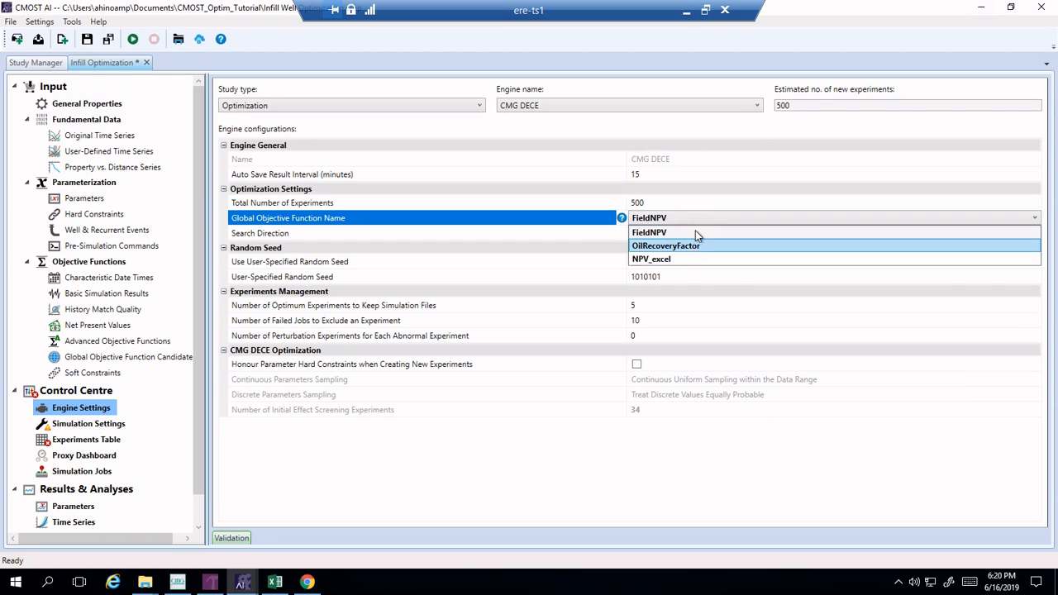
pyautogui.click(704, 220)
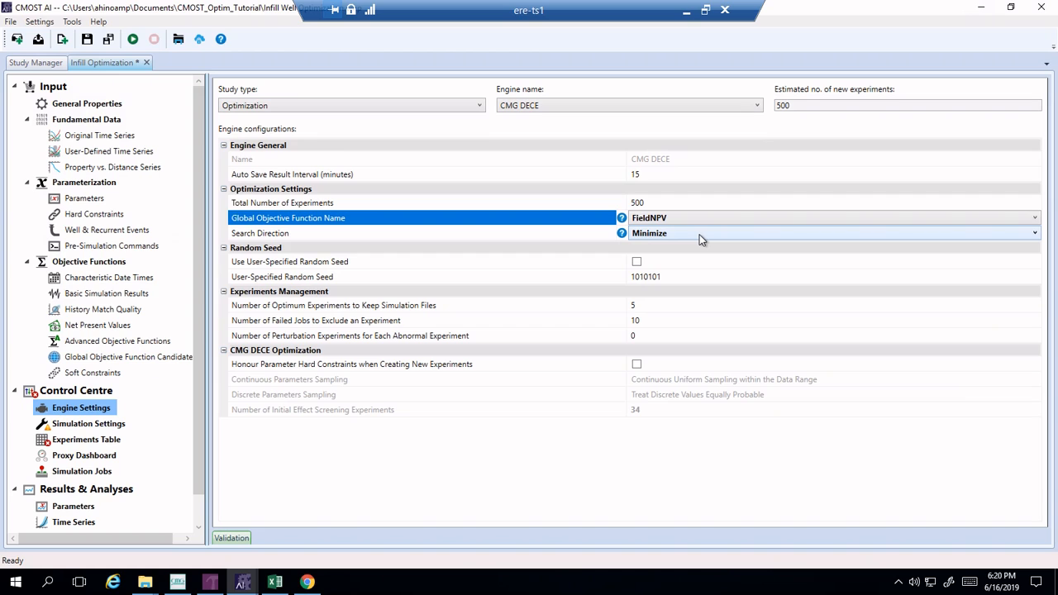
pyautogui.click(700, 236)
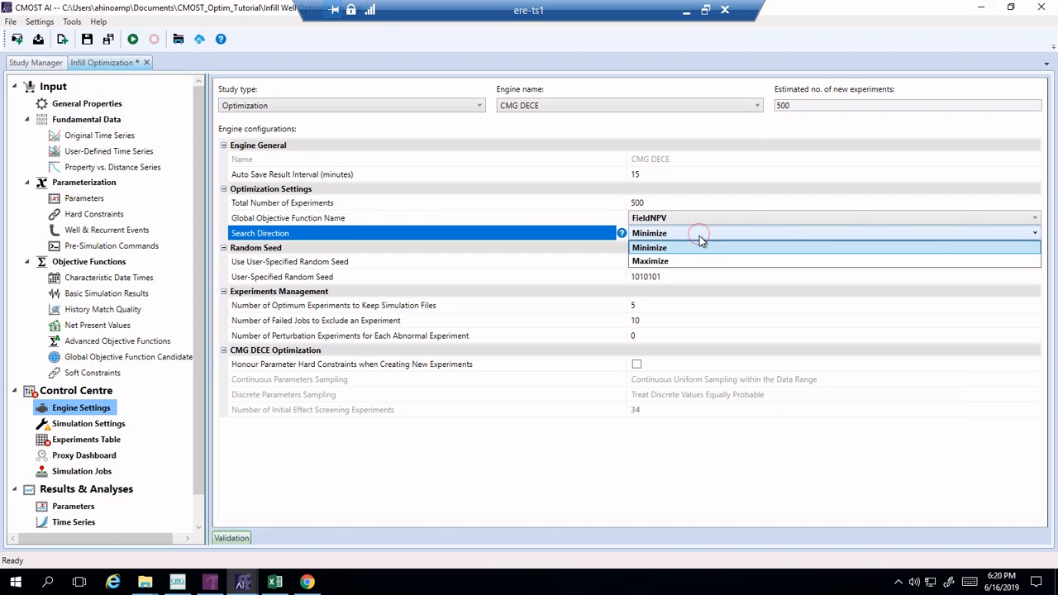
pyautogui.click(676, 262)
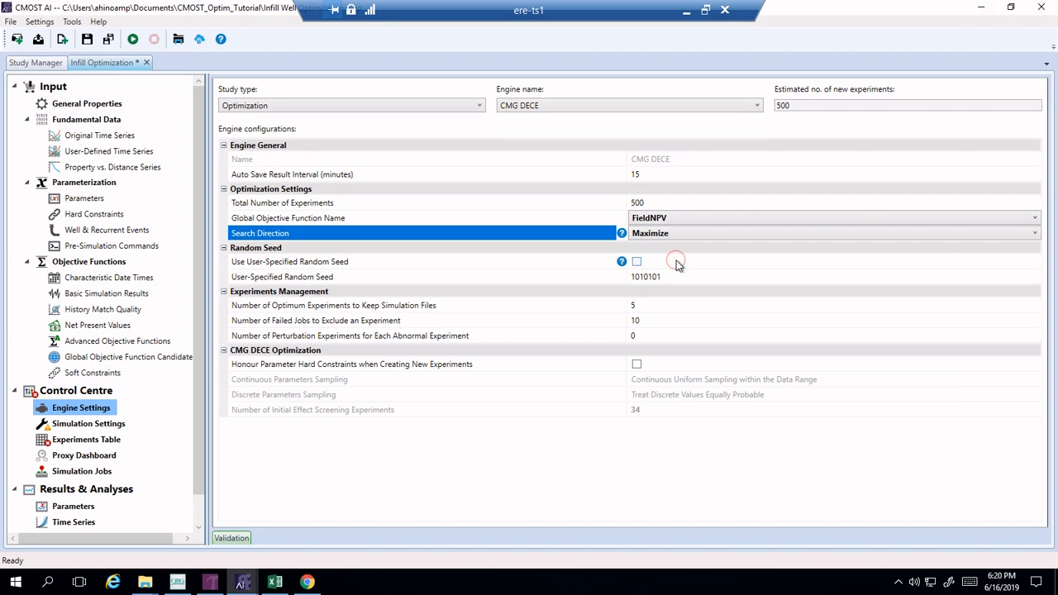
# Step: Activate the Local scheduler in the simulation settings and set its maximum concurrent jobs to 4
pyautogui.click(113, 423)
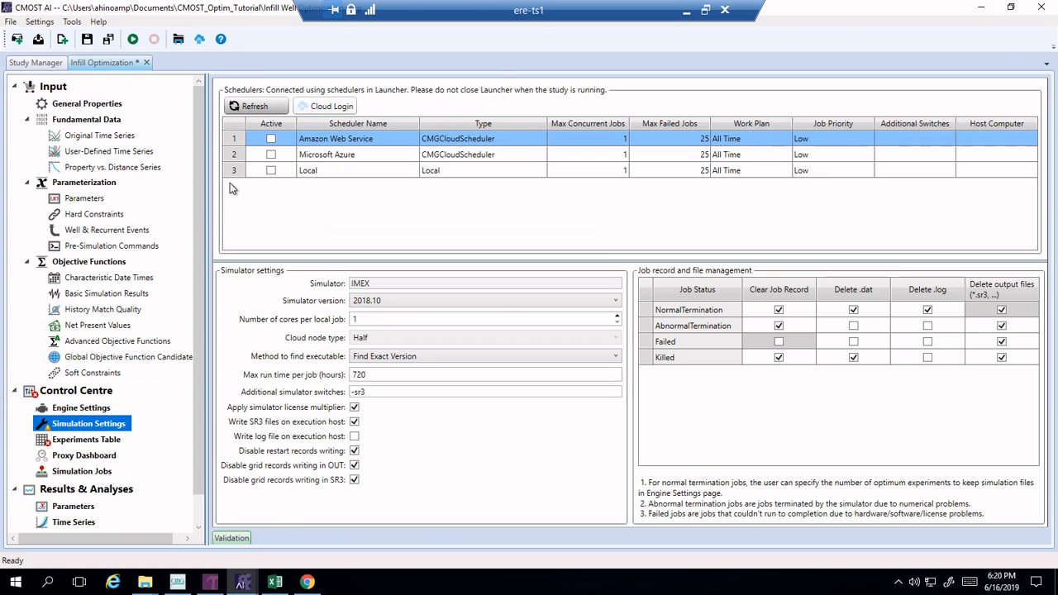
pyautogui.click(270, 171)
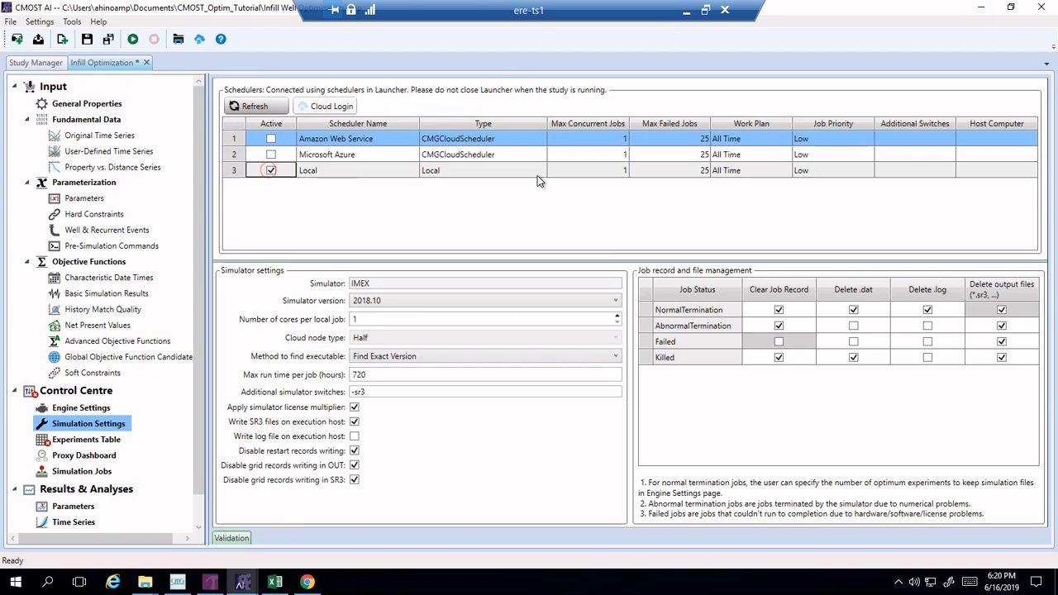
pyautogui.click(626, 170)
pyautogui.write('4')
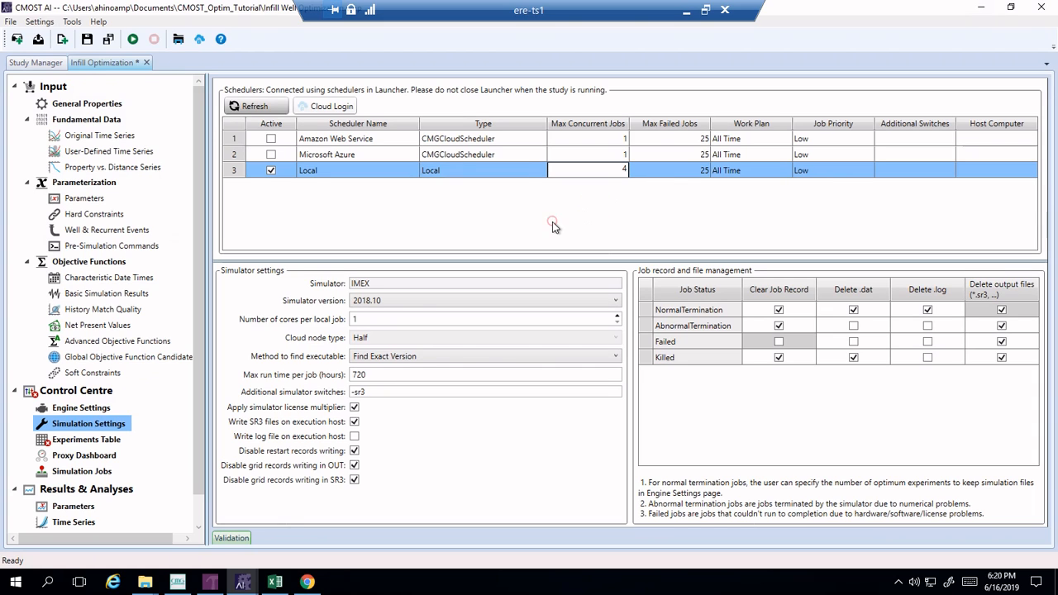
# Step: Resolve the reuse-pending experiment 0 in the Experiments Table, accepting 2 for wl5_type and wl16_type, and save the study
pyautogui.click(87, 440)
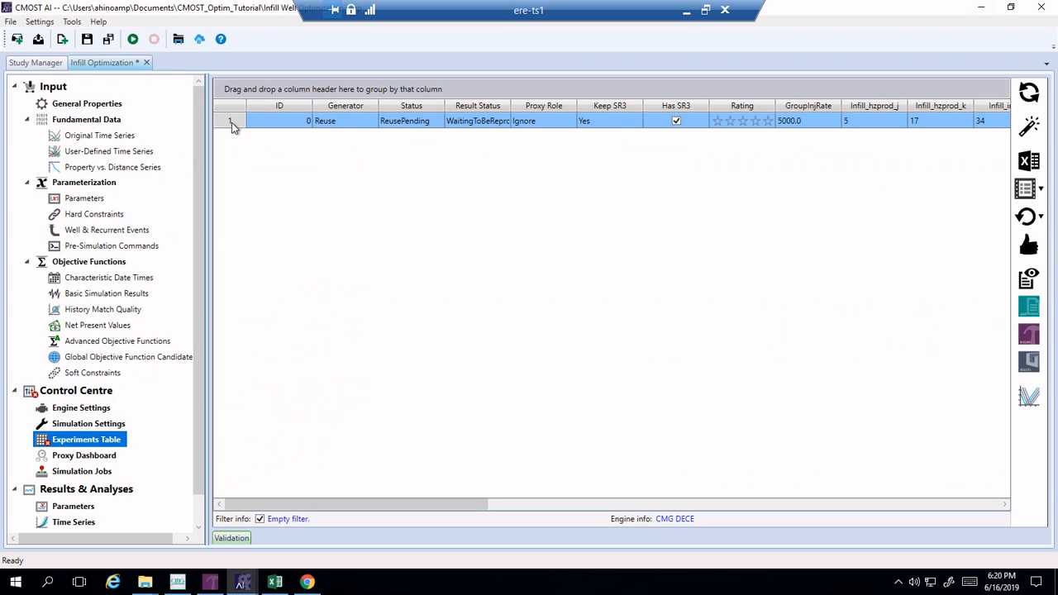
pyautogui.rightClick(235, 122)
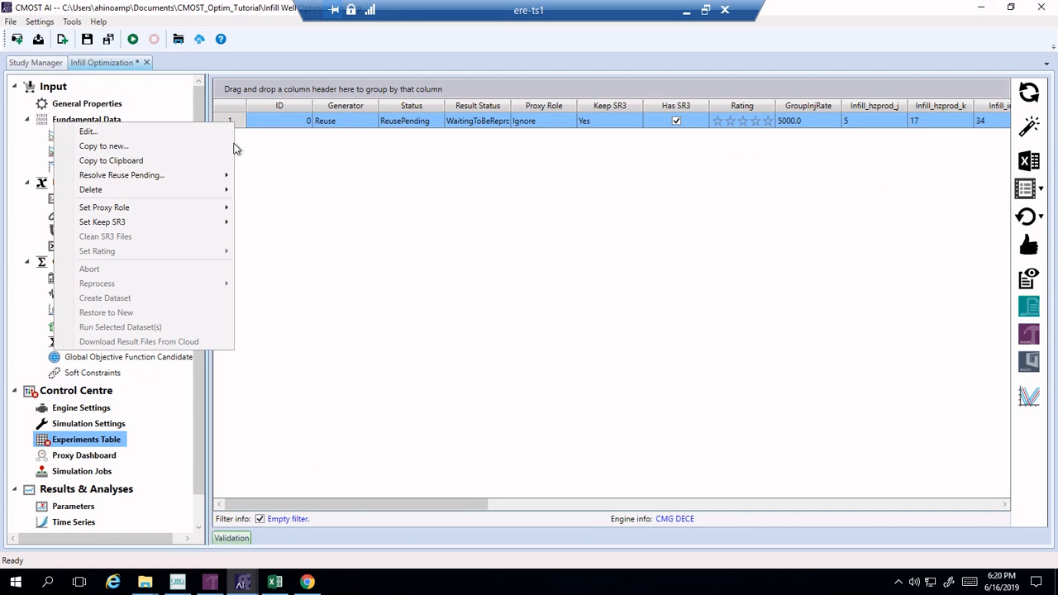
pyautogui.moveTo(217, 176)
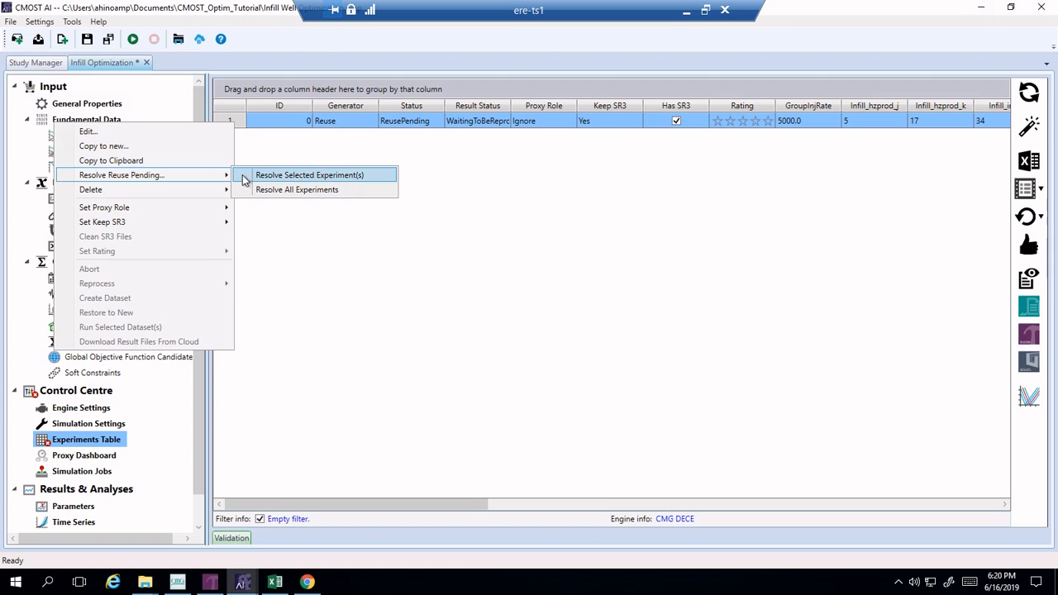
pyautogui.click(295, 177)
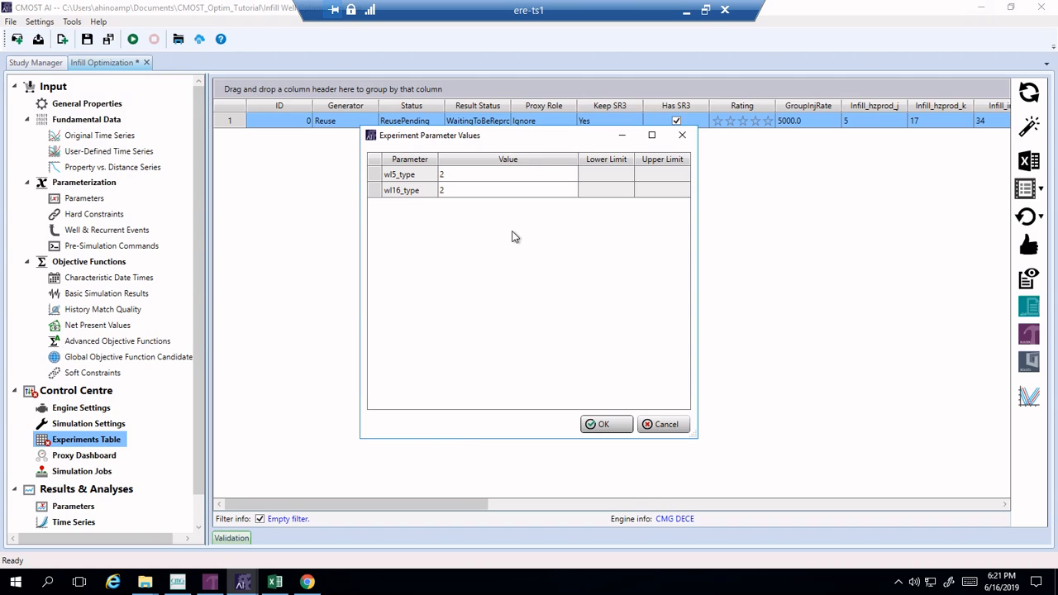
pyautogui.click(616, 429)
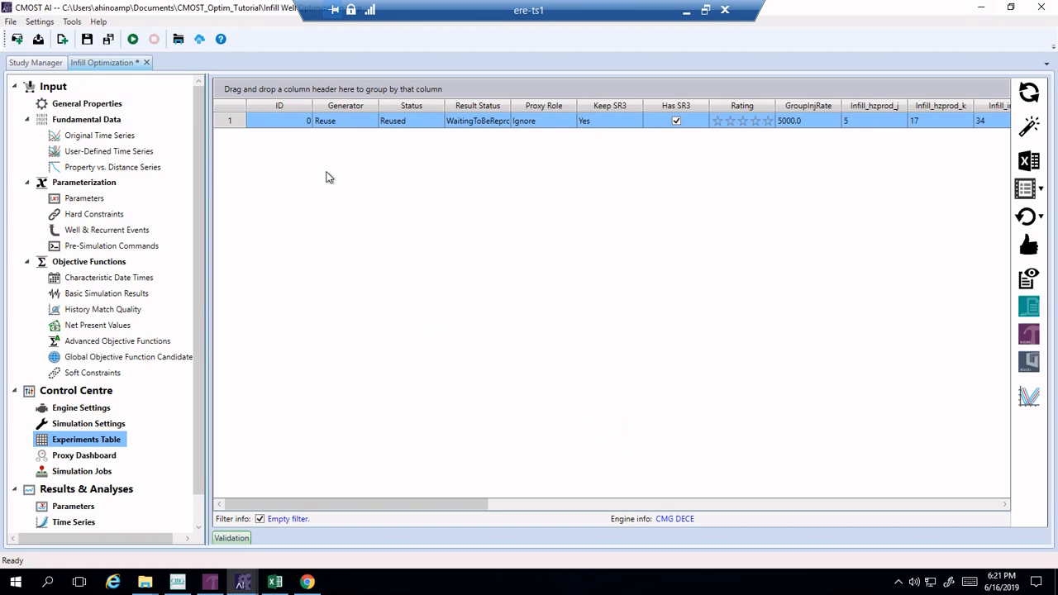
pyautogui.click(87, 38)
# Step: Start the CMG DECE engine from the Control Centre, accepting the Local scheduler configuration
pyautogui.click(96, 395)
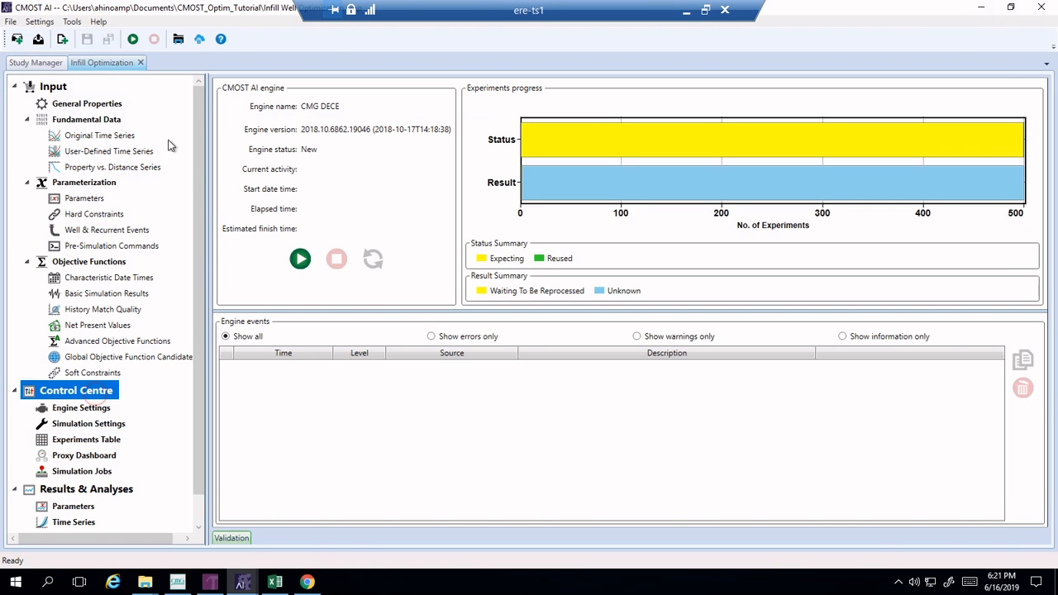
pyautogui.click(133, 40)
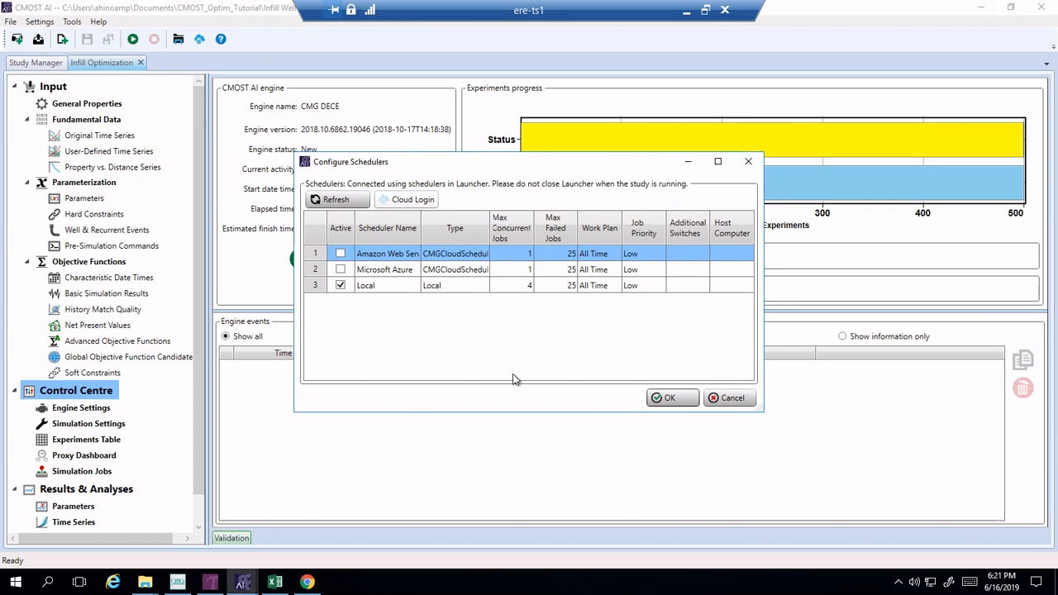
pyautogui.click(685, 403)
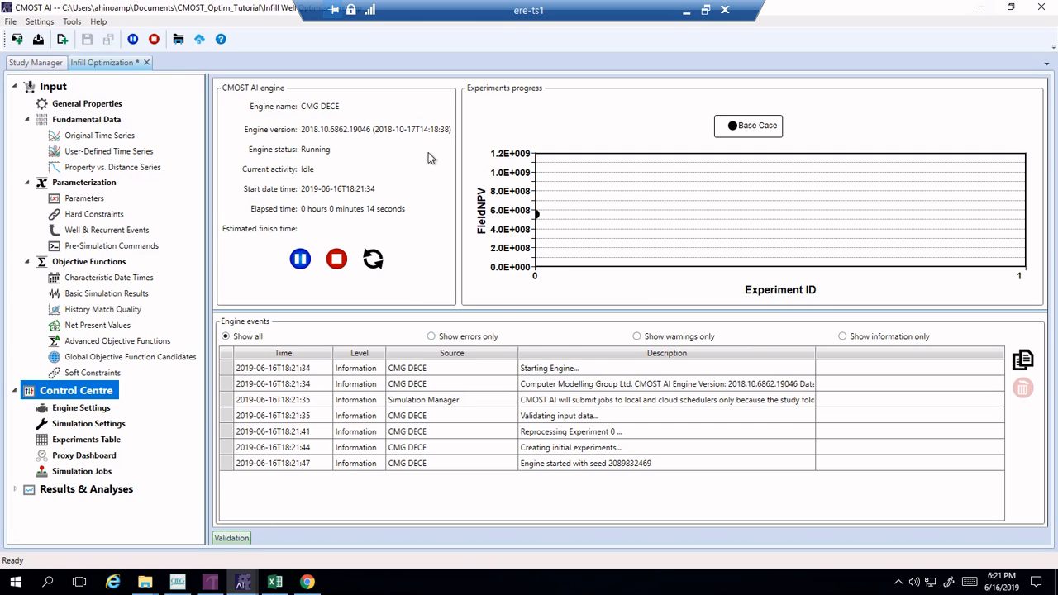
# Step: Stop the running optimization engine and kill its running jobs
pyautogui.click(155, 41)
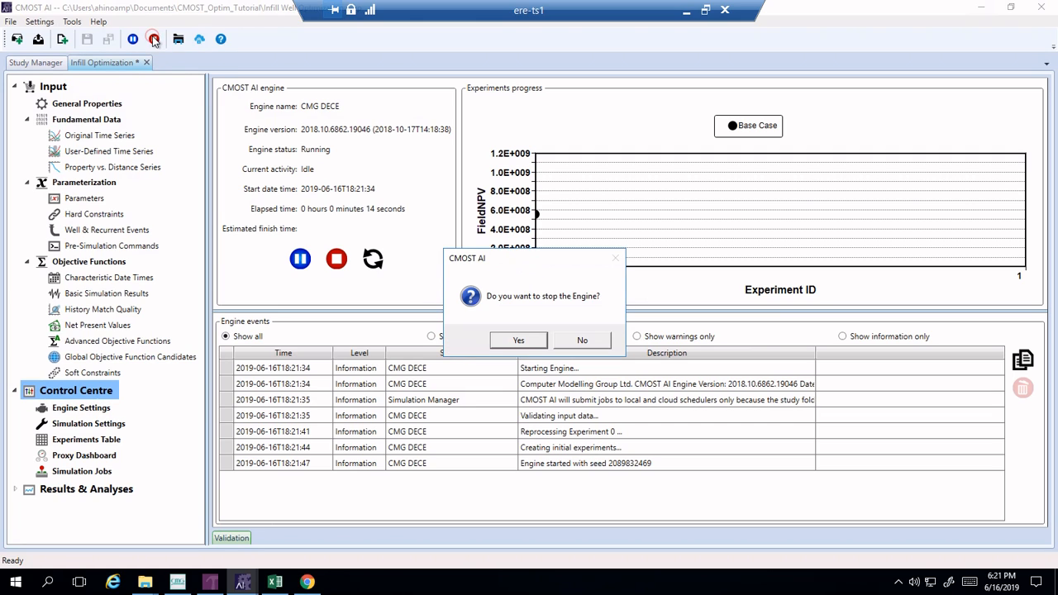
pyautogui.click(527, 346)
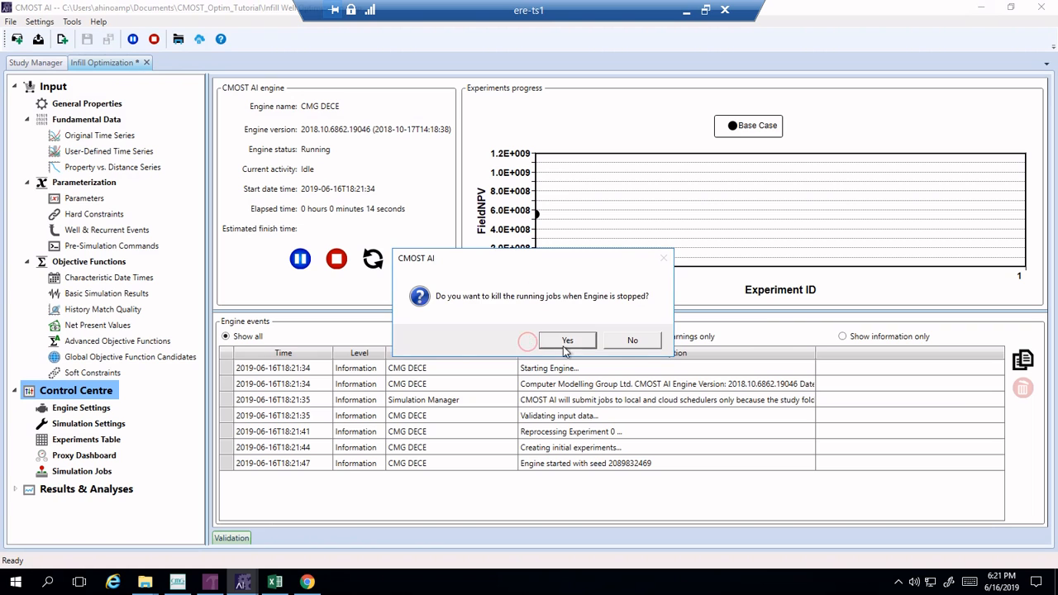
pyautogui.click(580, 342)
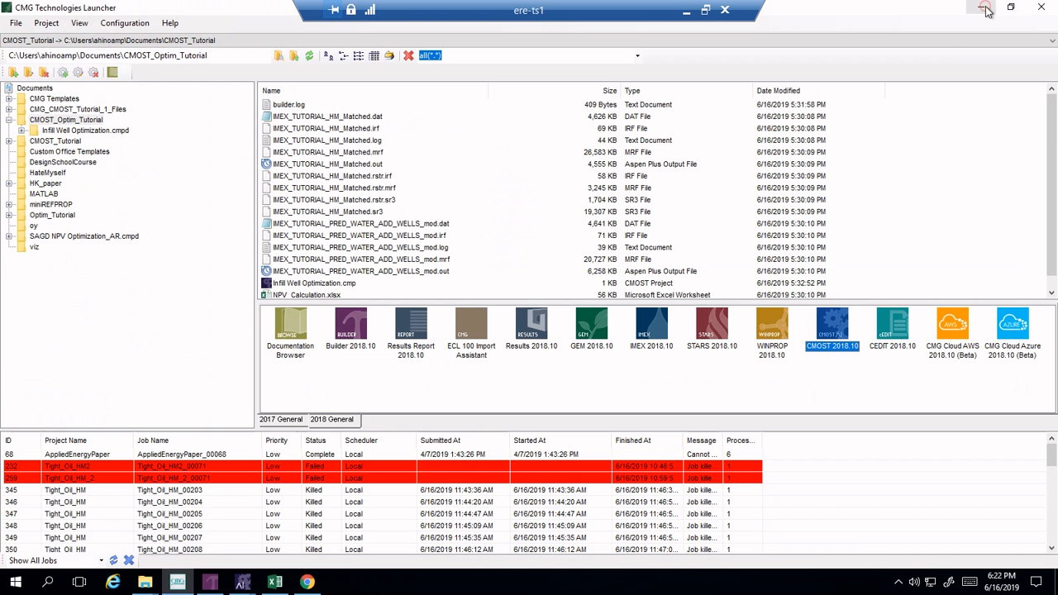
# Step: Switch to the other CMOST window with the Latin Hypercube Plus Proxy Optimization run and examine its FieldNPV experiments progress plot
pyautogui.click(981, 7)
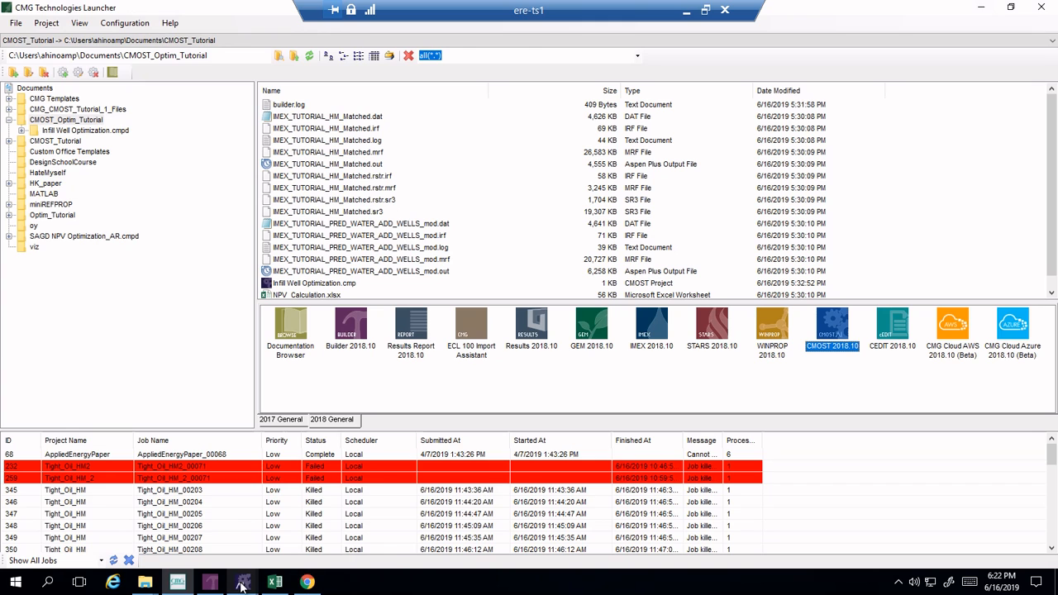
pyautogui.moveTo(243, 581)
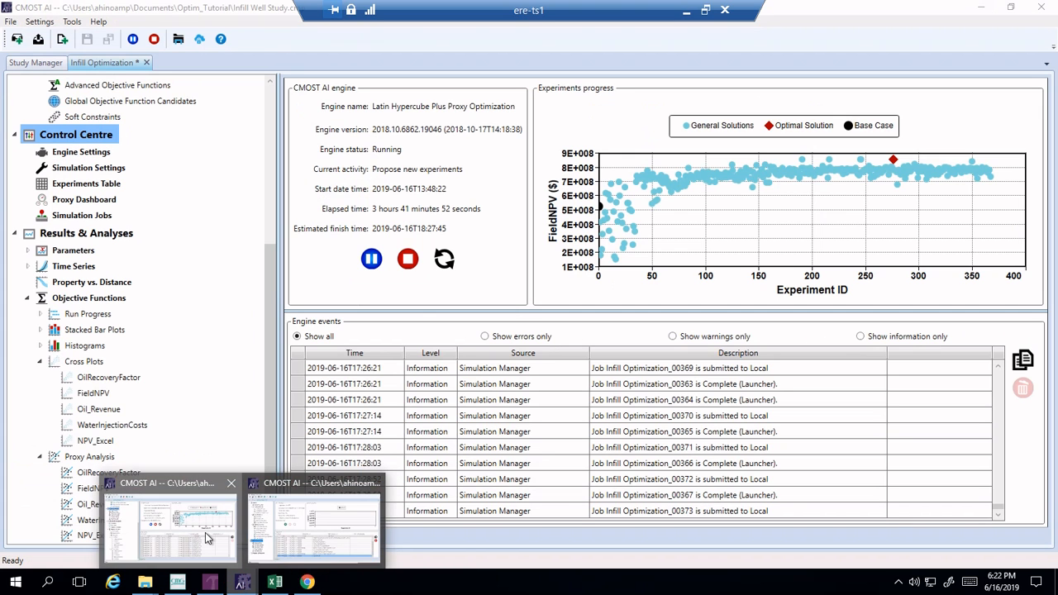
pyautogui.click(205, 532)
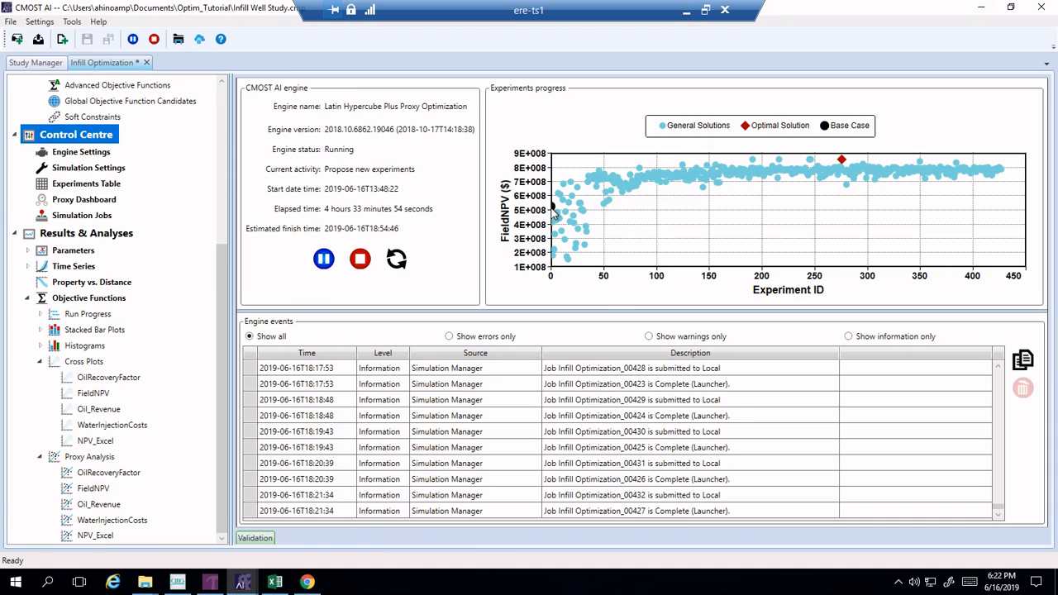
pyautogui.moveTo(553, 214)
pyautogui.moveTo(816, 168)
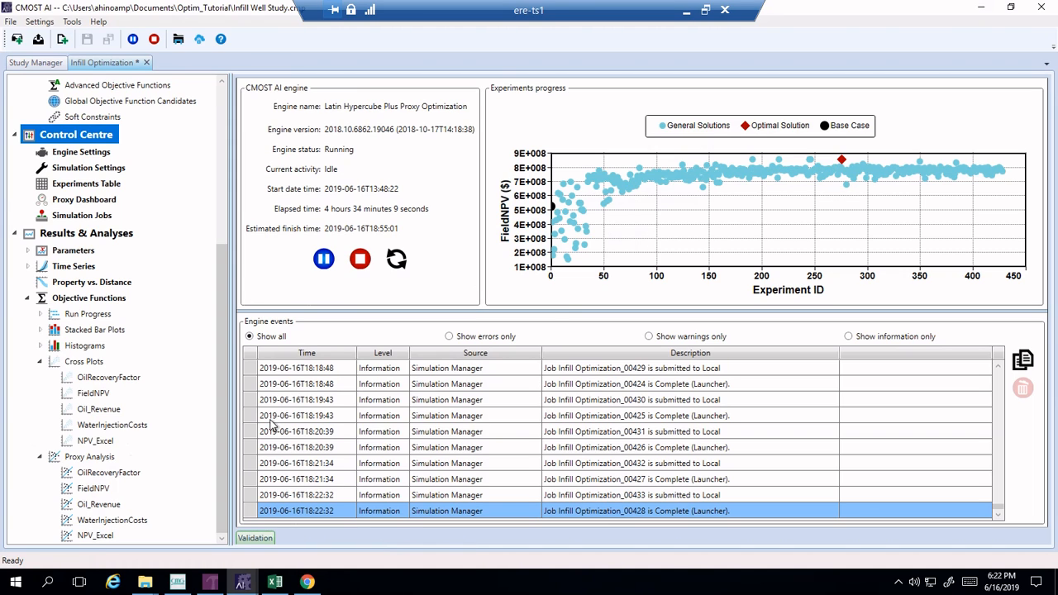
# Step: Find experiment 276 in the Experiments Table and give it a three-star rating
pyautogui.click(79, 180)
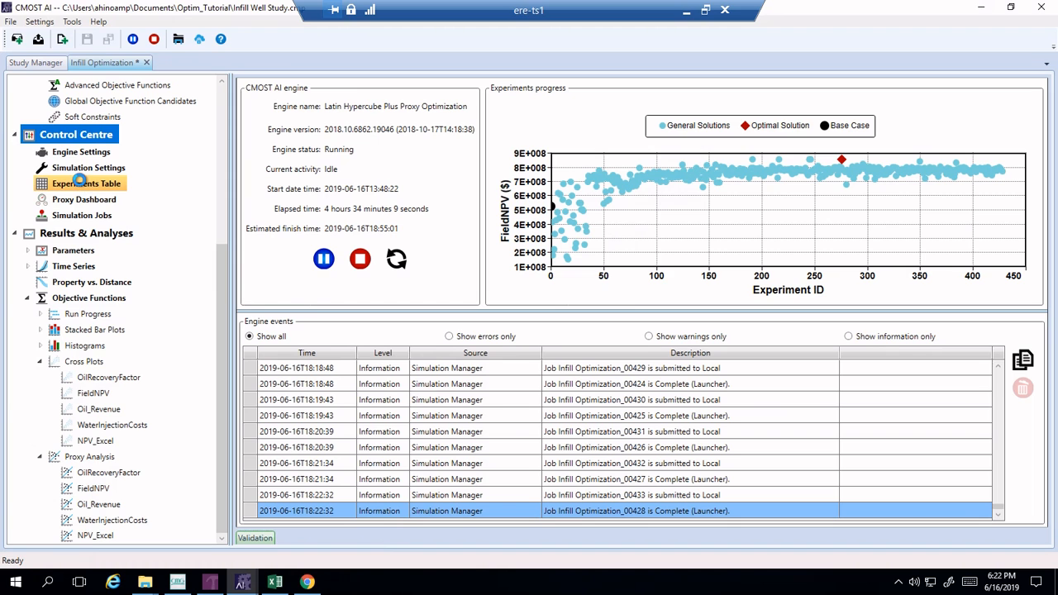
pyautogui.click(80, 181)
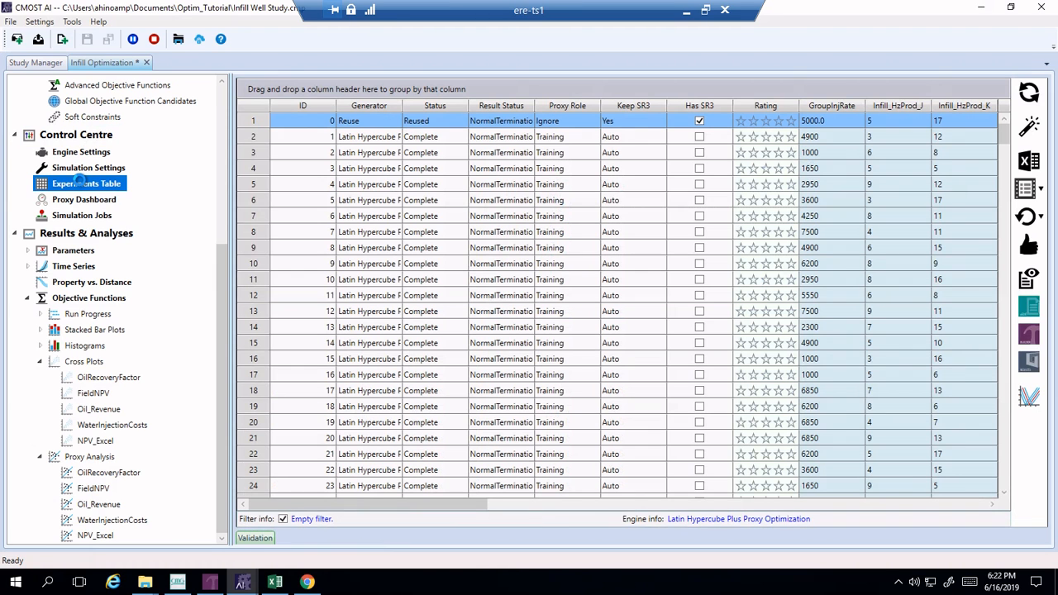
pyautogui.scroll(-11, 305, 266)
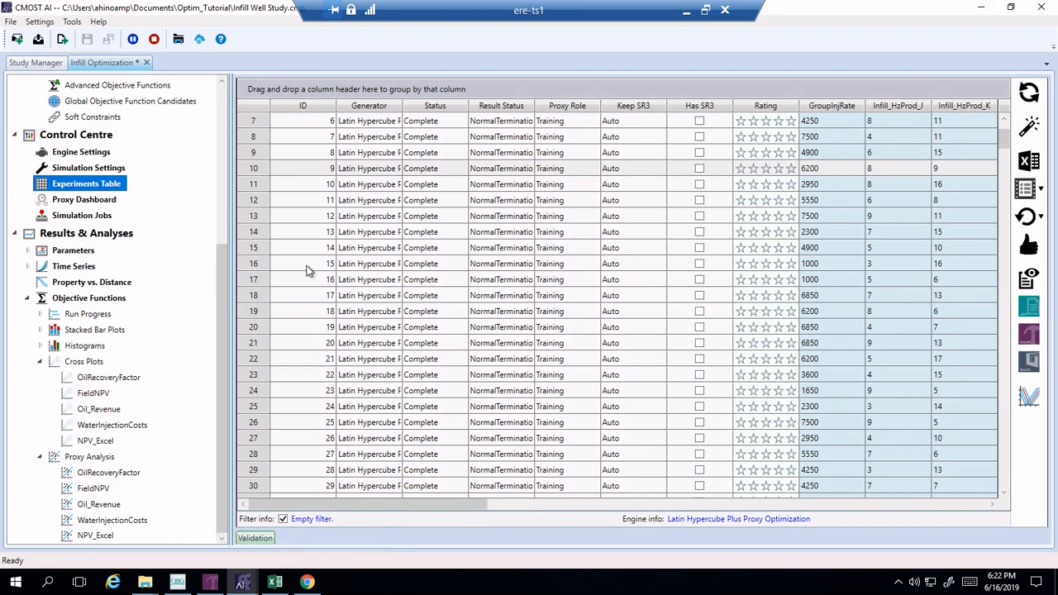
pyautogui.scroll(-10, 306, 267)
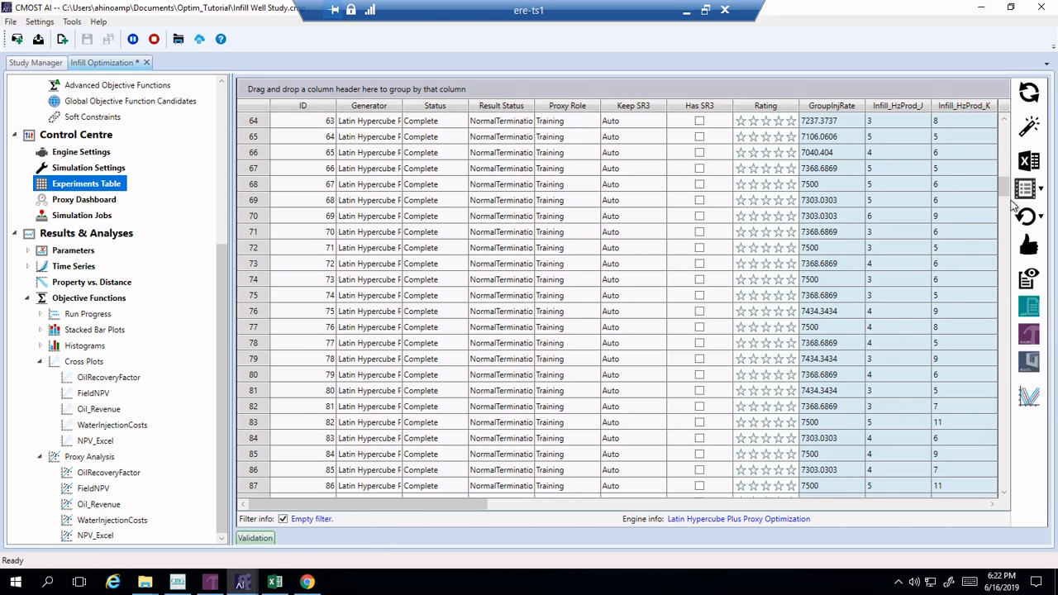
pyautogui.scroll(-2, 1007, 261)
pyautogui.moveTo(1007, 261); pyautogui.dragTo(1004, 364)
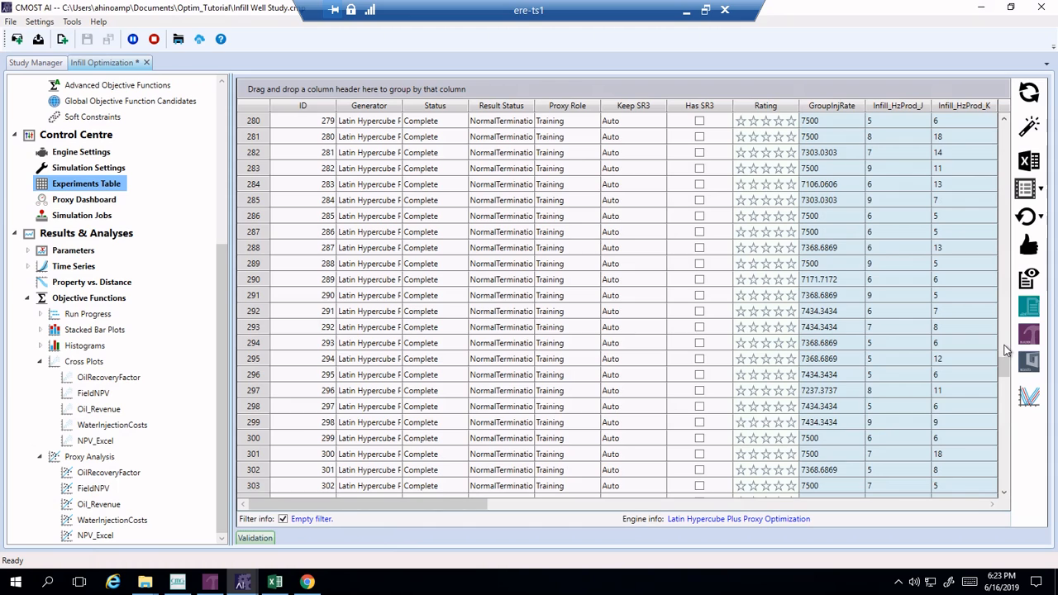
pyautogui.rightClick(1005, 346)
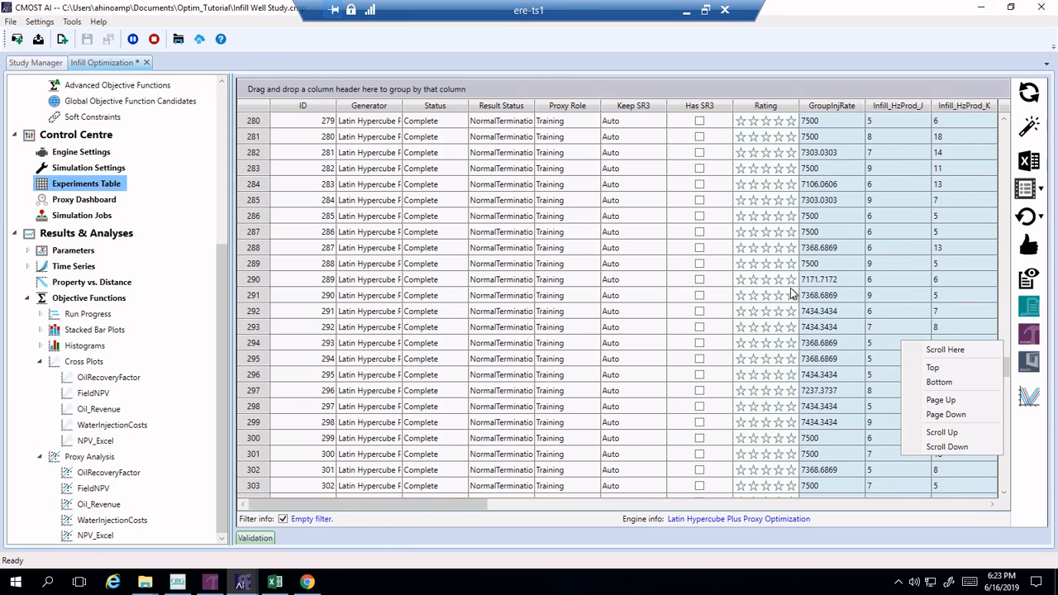
pyautogui.scroll(3, 793, 294)
pyautogui.scroll(1, 792, 291)
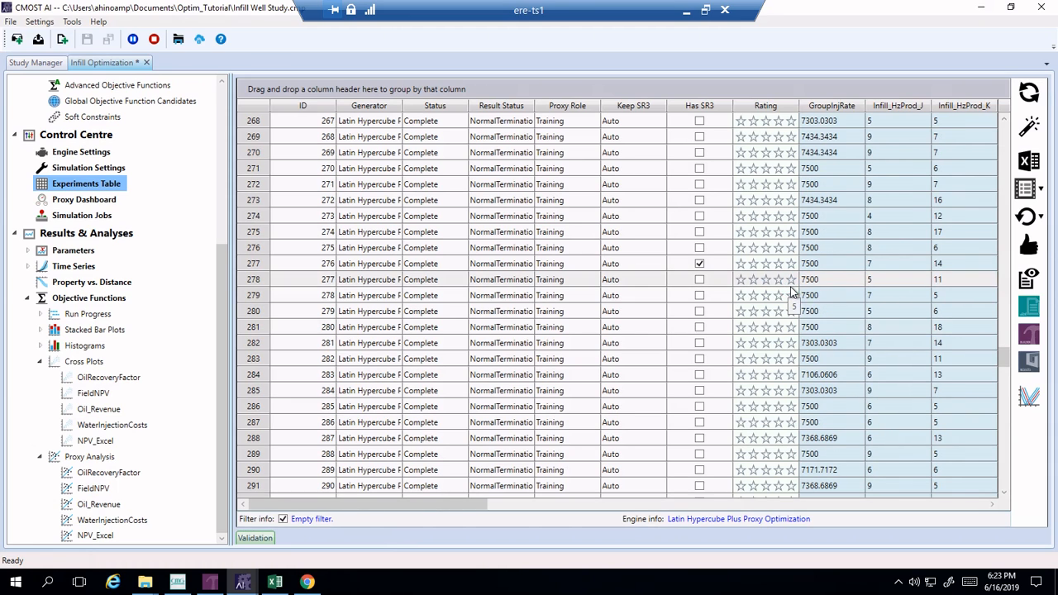
pyautogui.click(771, 264)
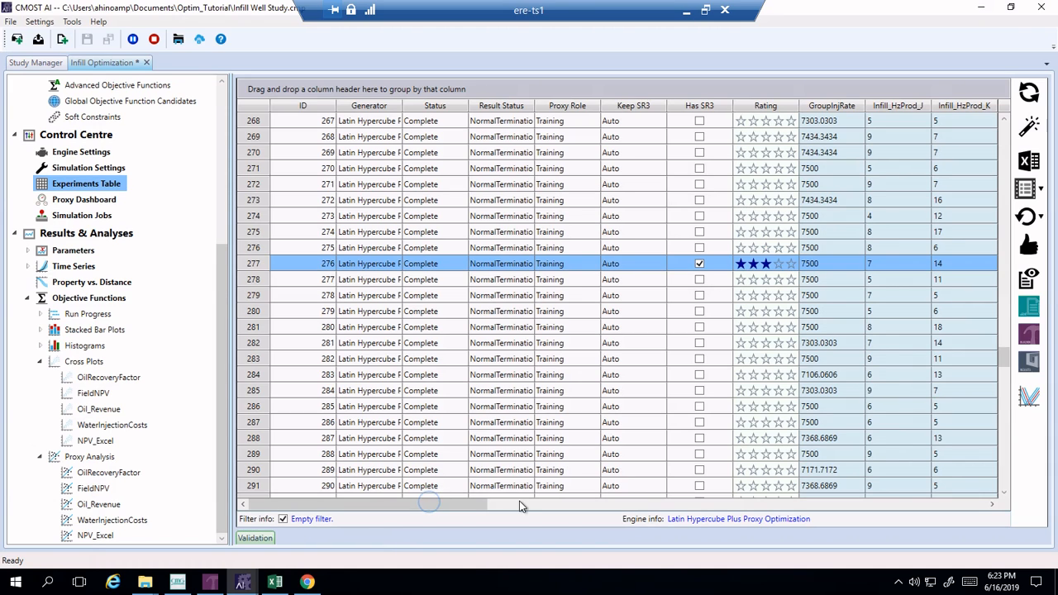
# Step: Review the objective function results and parameter values of experiment 276 across the Experiments Table columns
pyautogui.rightClick(899, 506)
pyautogui.click(916, 508)
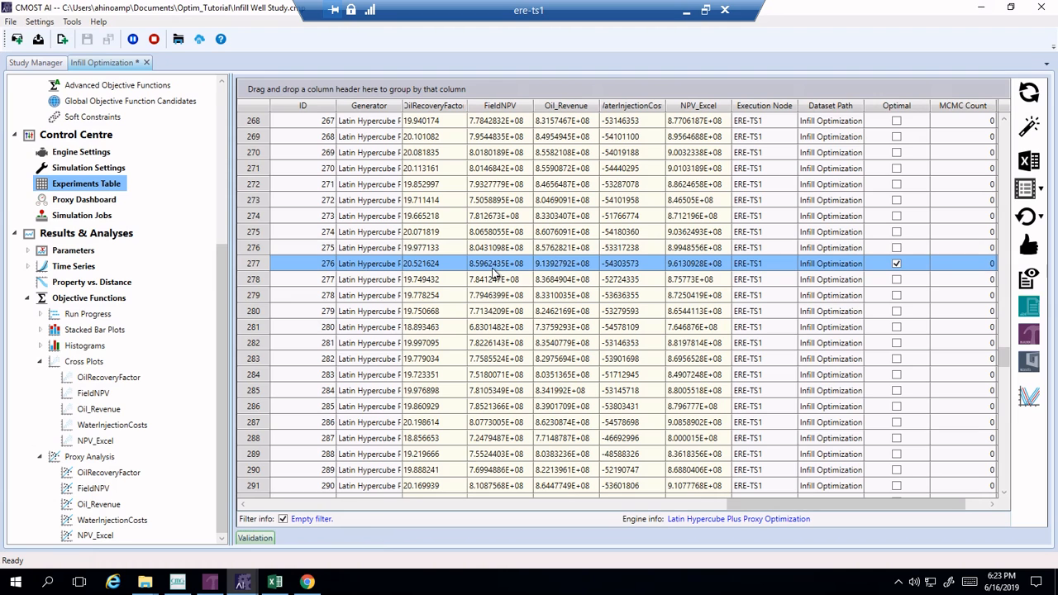
pyautogui.moveTo(753, 505); pyautogui.dragTo(624, 523)
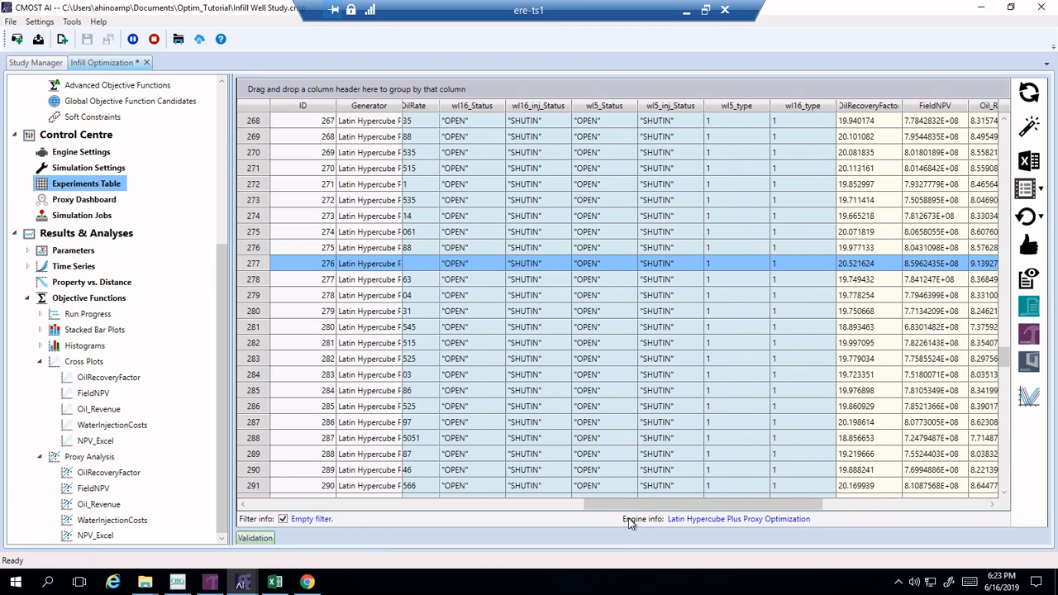
pyautogui.moveTo(639, 505); pyautogui.dragTo(452, 502)
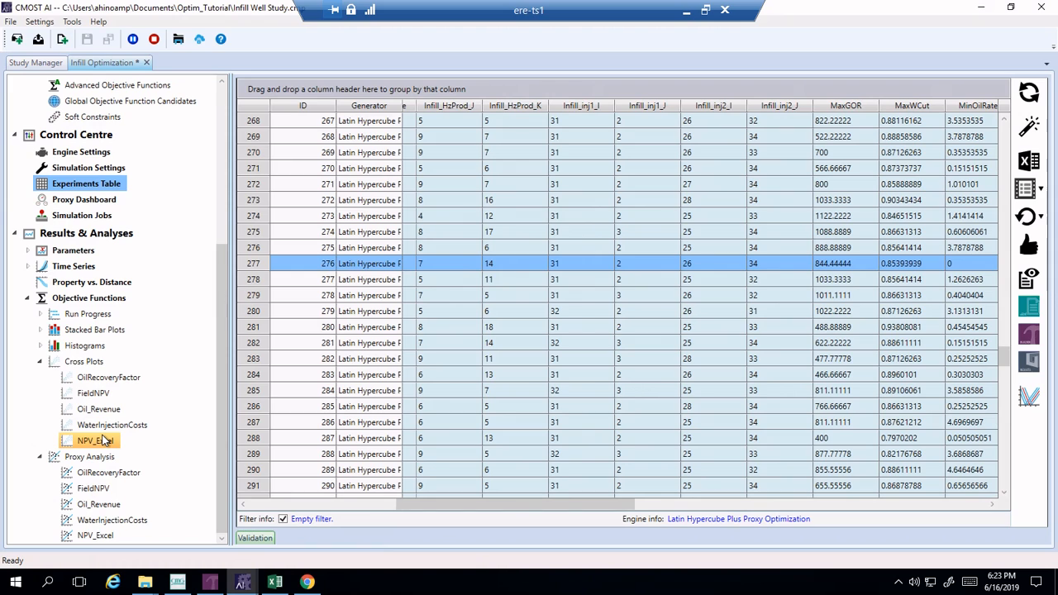
# Step: Examine the FieldNPV proxy analysis results: Sobol Analysis, Morris Analysis and Effect Estimates
pyautogui.click(89, 298)
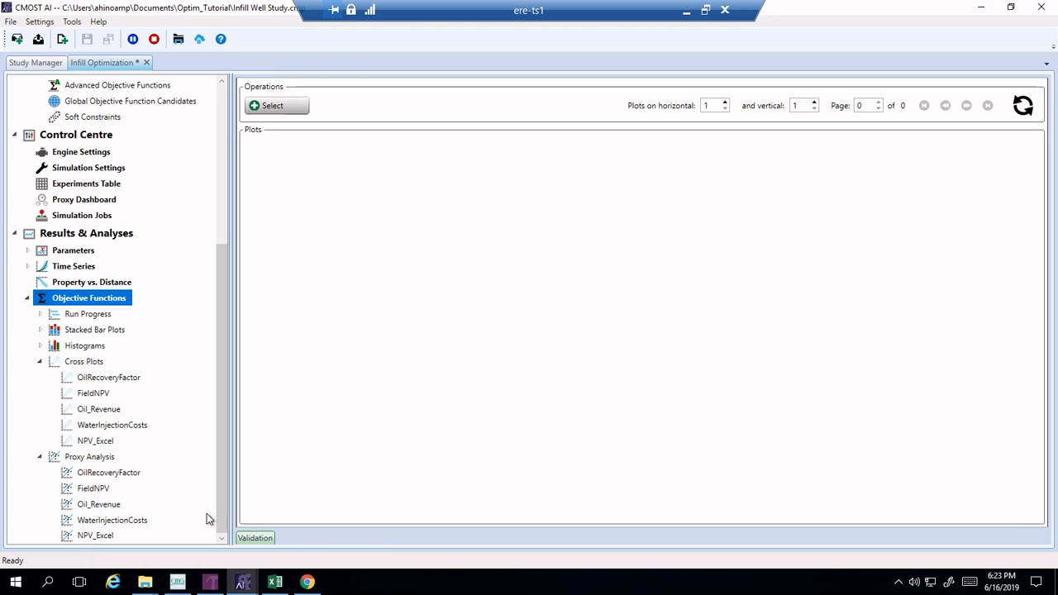
pyautogui.click(93, 489)
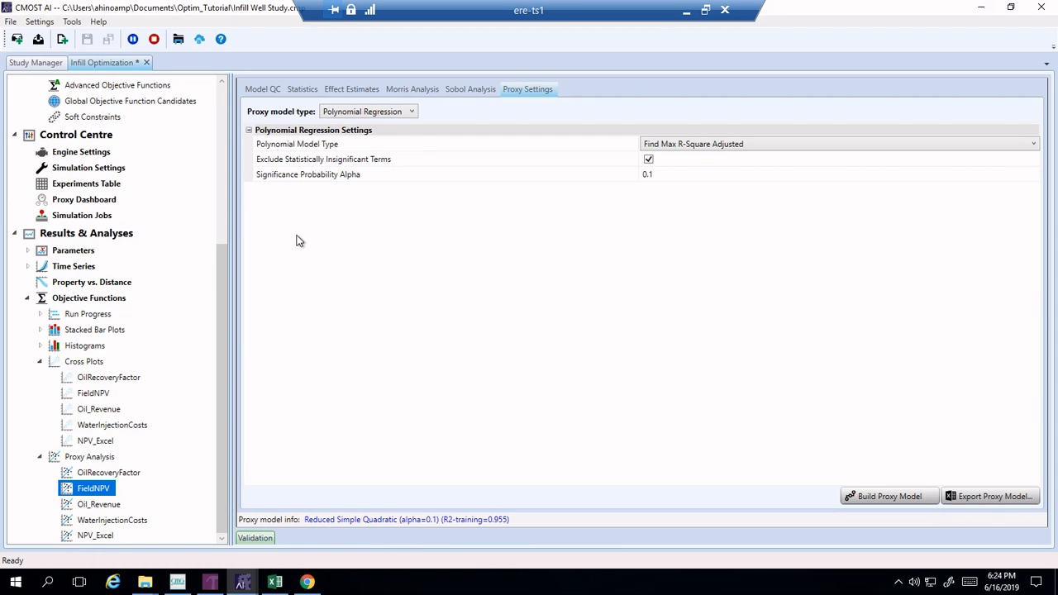
pyautogui.click(461, 93)
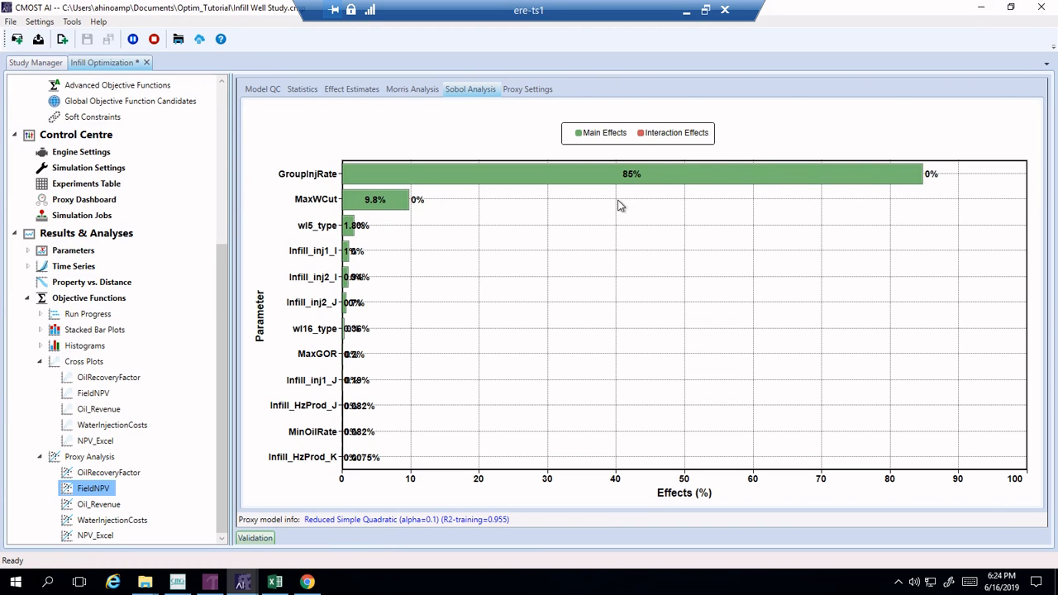
pyautogui.click(423, 89)
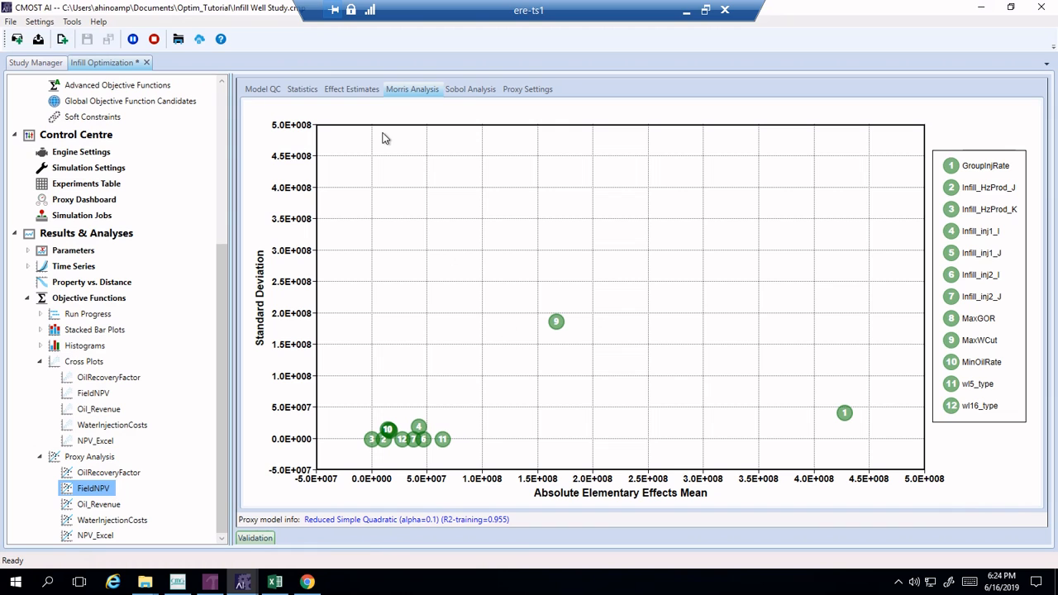
pyautogui.click(348, 93)
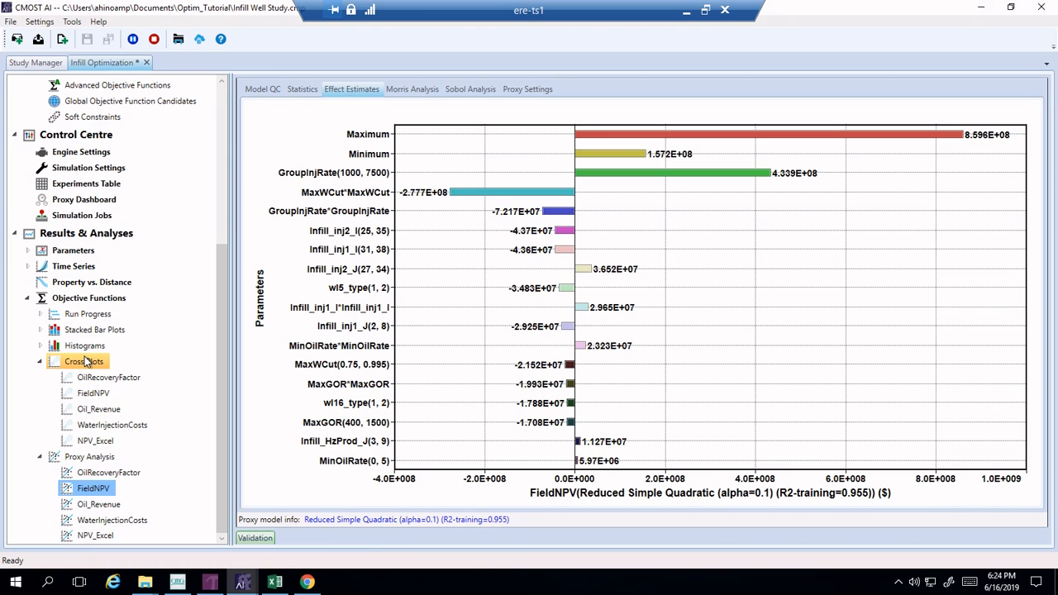
# Step: View the FieldNPV cross plot against MaxWCut and check which parameters are selected for plotting, leaving the selection as is
pyautogui.click(96, 441)
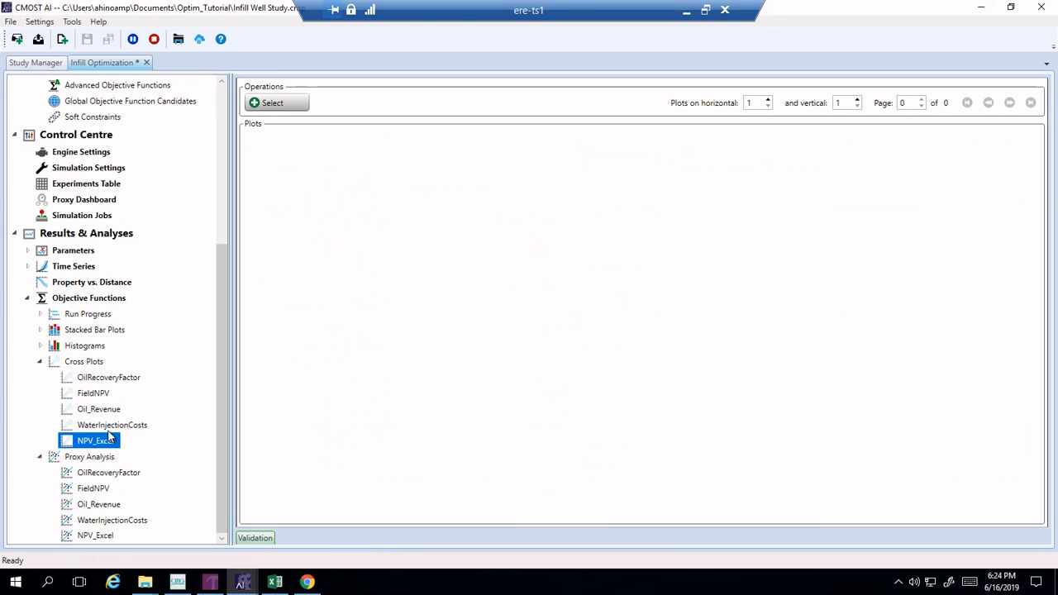
pyautogui.click(94, 394)
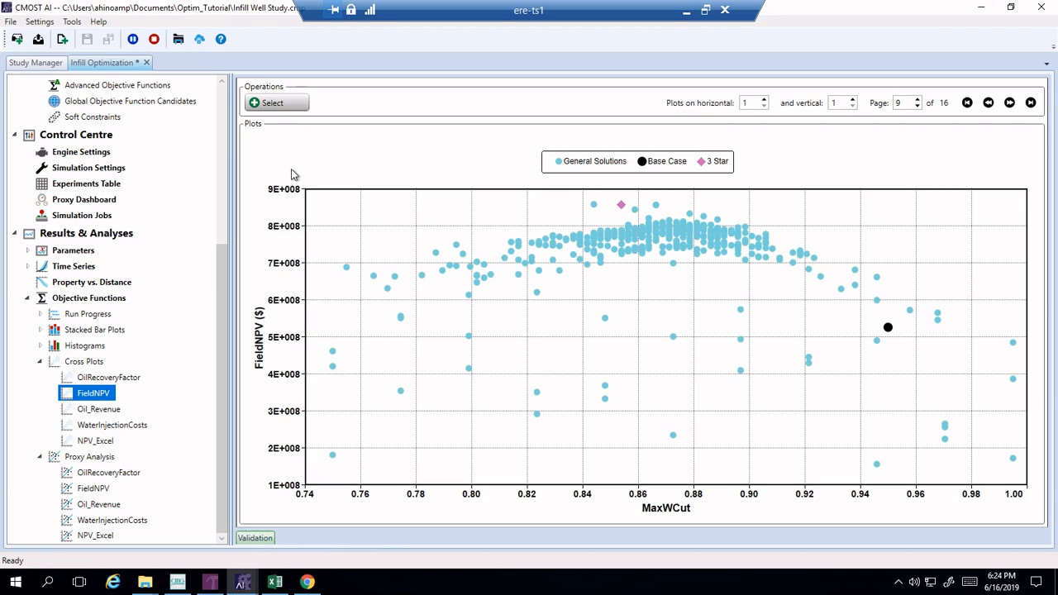
pyautogui.click(300, 102)
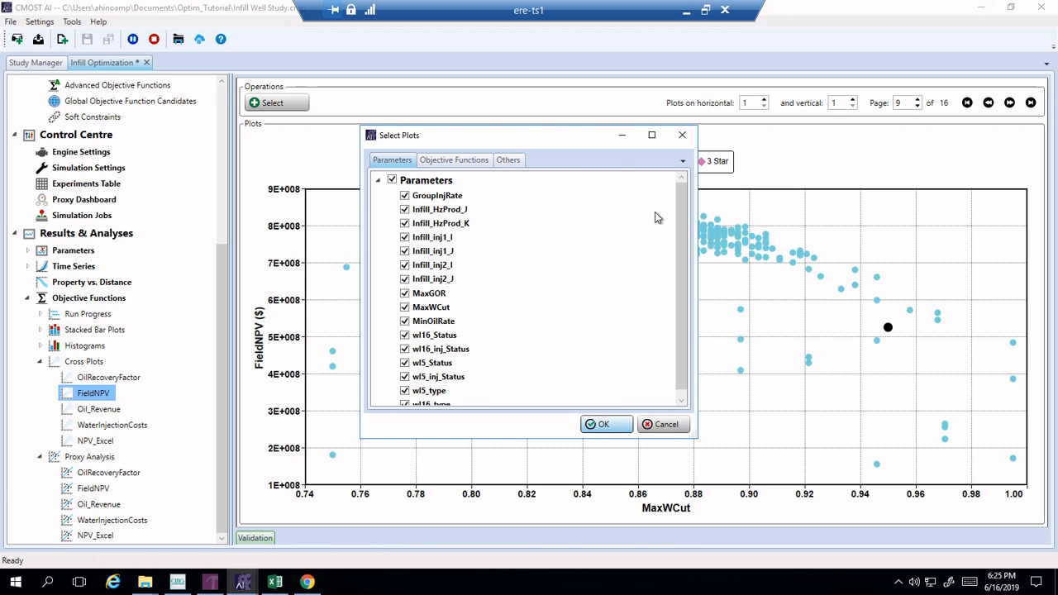
pyautogui.click(683, 138)
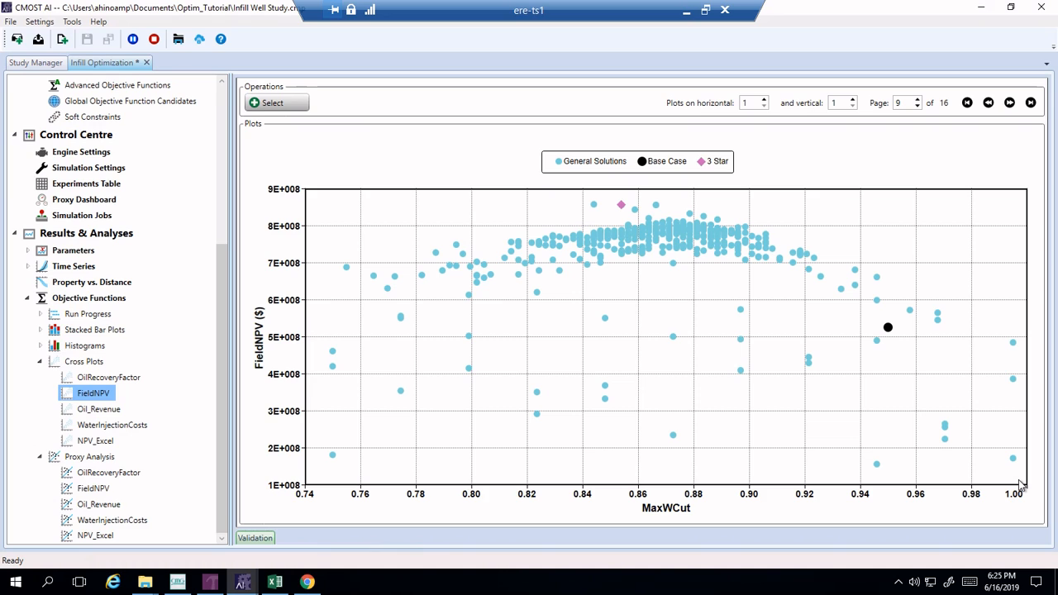
# Step: Review the FieldNPV cross plots from MaxWCut onward, through MinOilRate and wl16_Status to wl5_Status
pyautogui.click(878, 279)
pyautogui.moveTo(701, 242)
pyautogui.click(670, 226)
pyautogui.click(1009, 104)
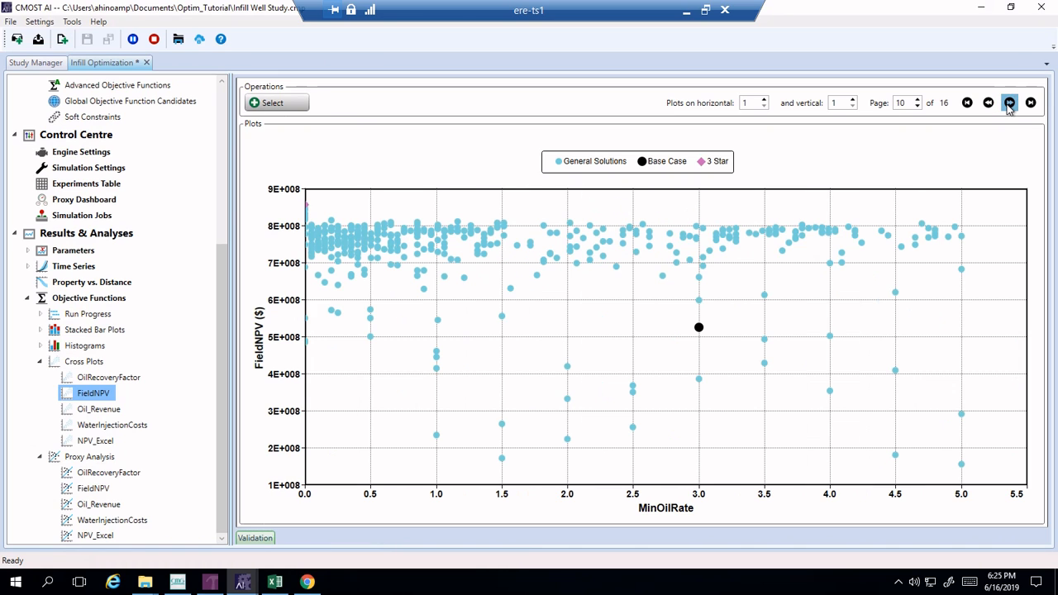
pyautogui.click(1009, 104)
pyautogui.click(1009, 103)
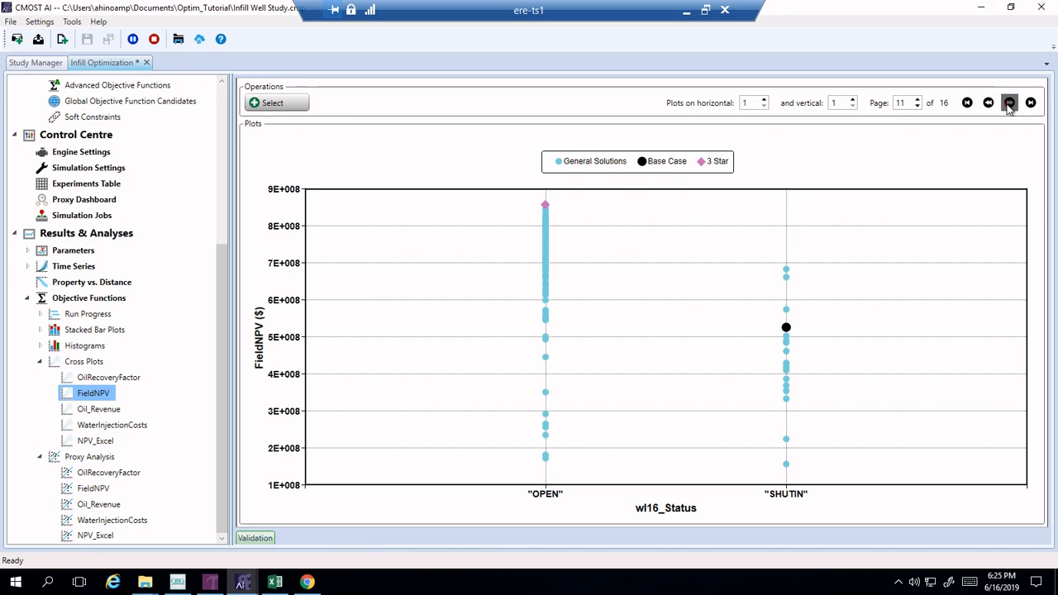
pyautogui.click(1009, 103)
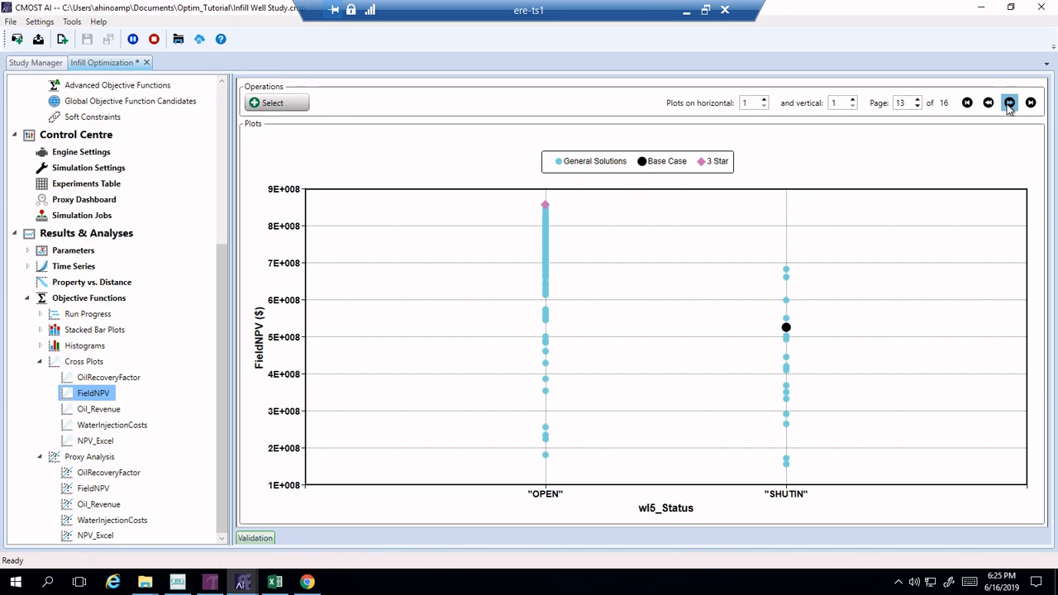
# Step: Examine the FieldNPV cross plots from wl16_inj_Status back through the infill well location parameters to GroupInjRate
pyautogui.click(989, 102)
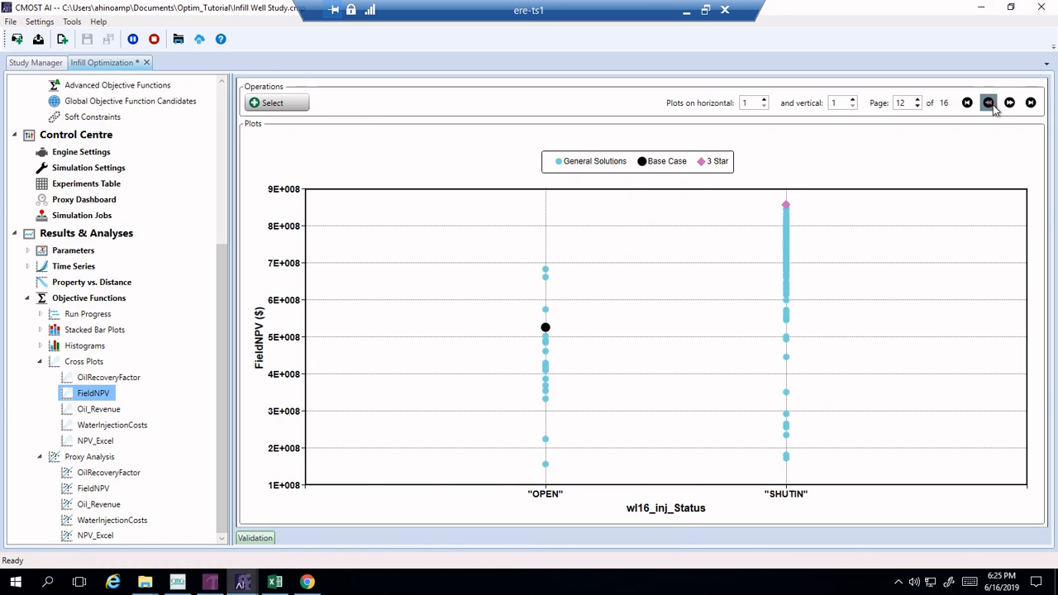
pyautogui.click(989, 103)
pyautogui.click(988, 102)
pyautogui.click(989, 102)
pyautogui.click(988, 102)
pyautogui.click(989, 103)
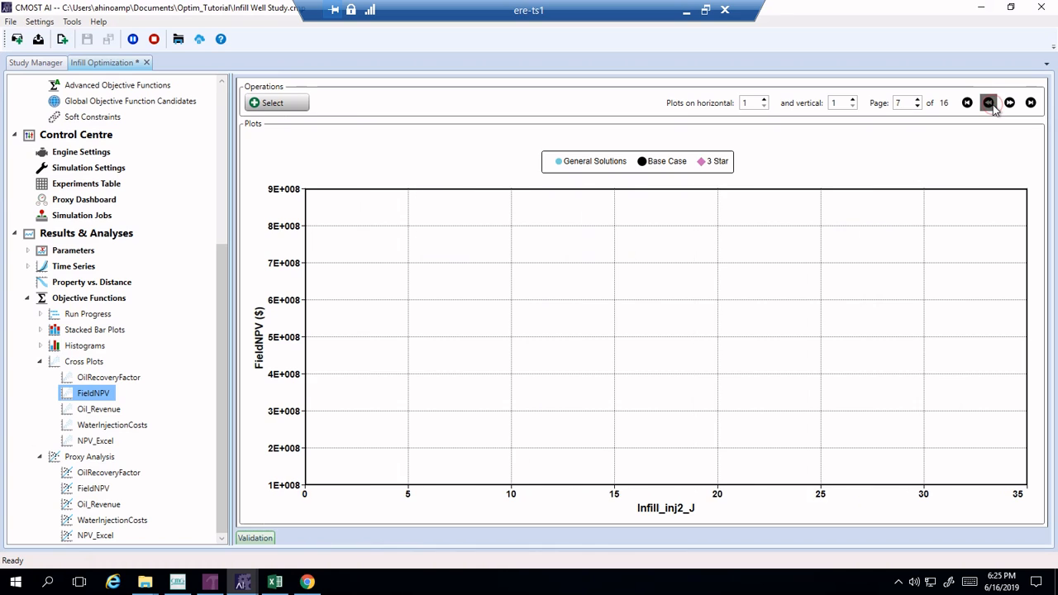
pyautogui.click(989, 102)
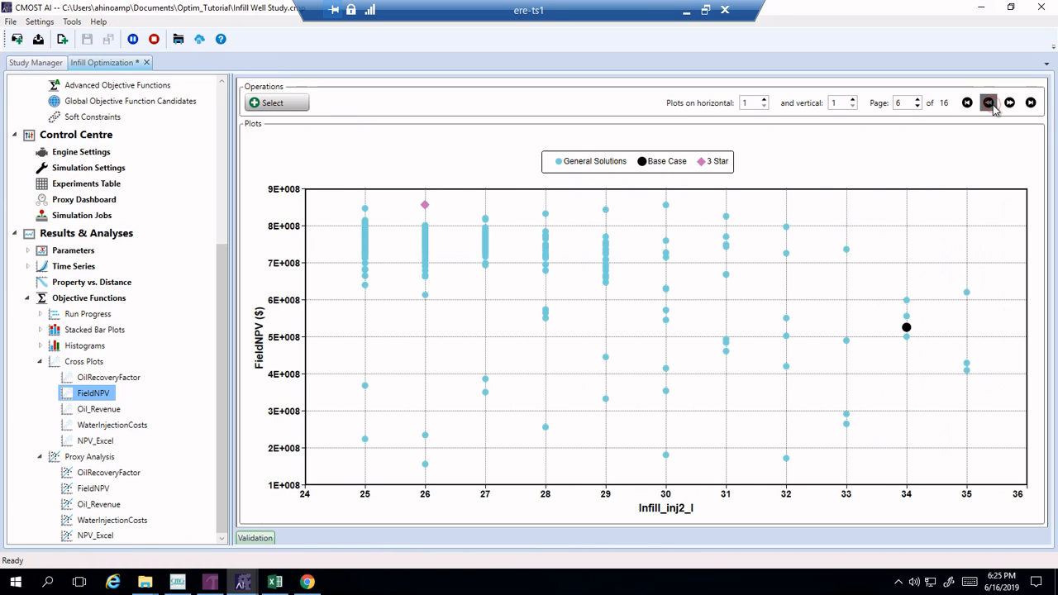
pyautogui.click(989, 102)
pyautogui.click(989, 103)
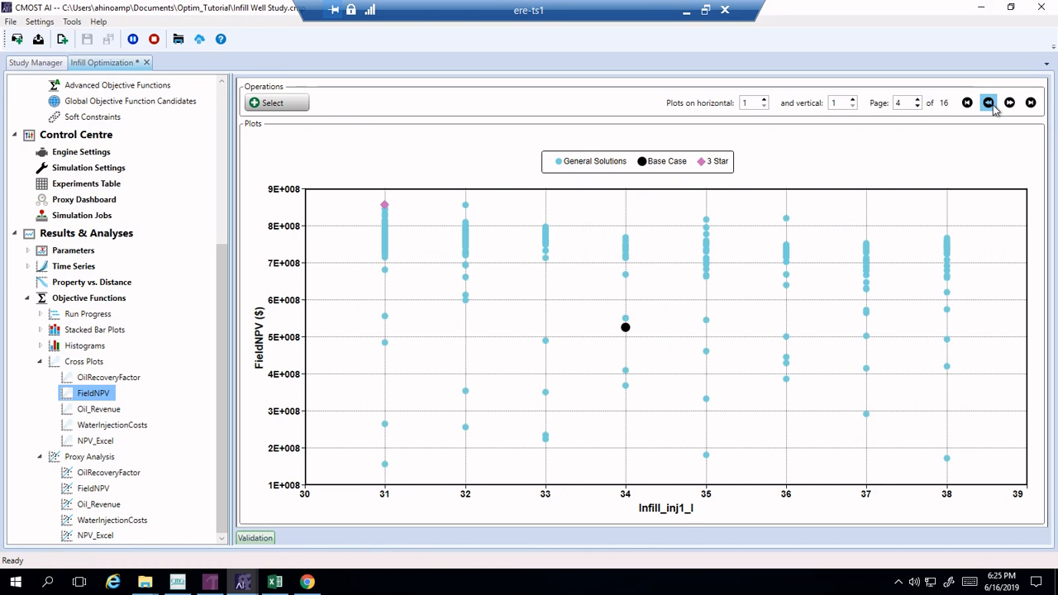
pyautogui.click(988, 103)
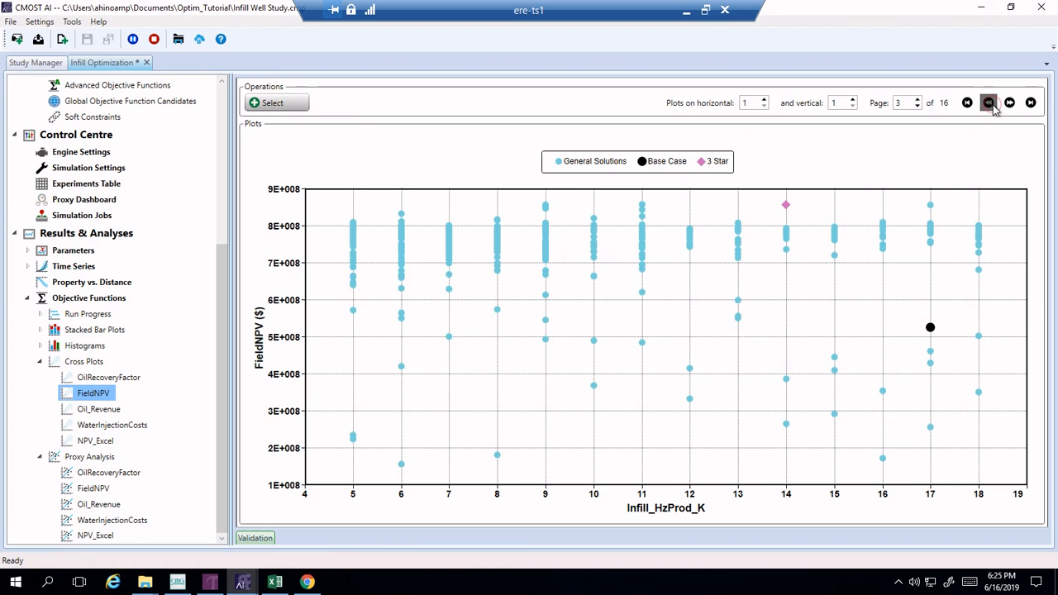
pyautogui.click(989, 102)
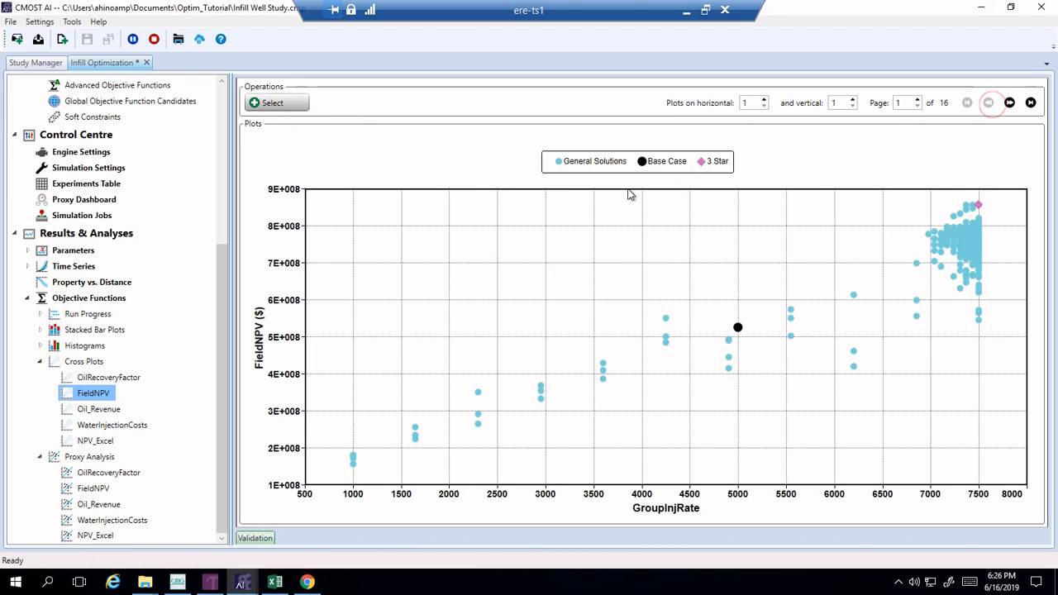
# Step: Open experiment 276 from the Experiments Table in CMG Results and maximize the Results window
pyautogui.scroll(5, 137, 436)
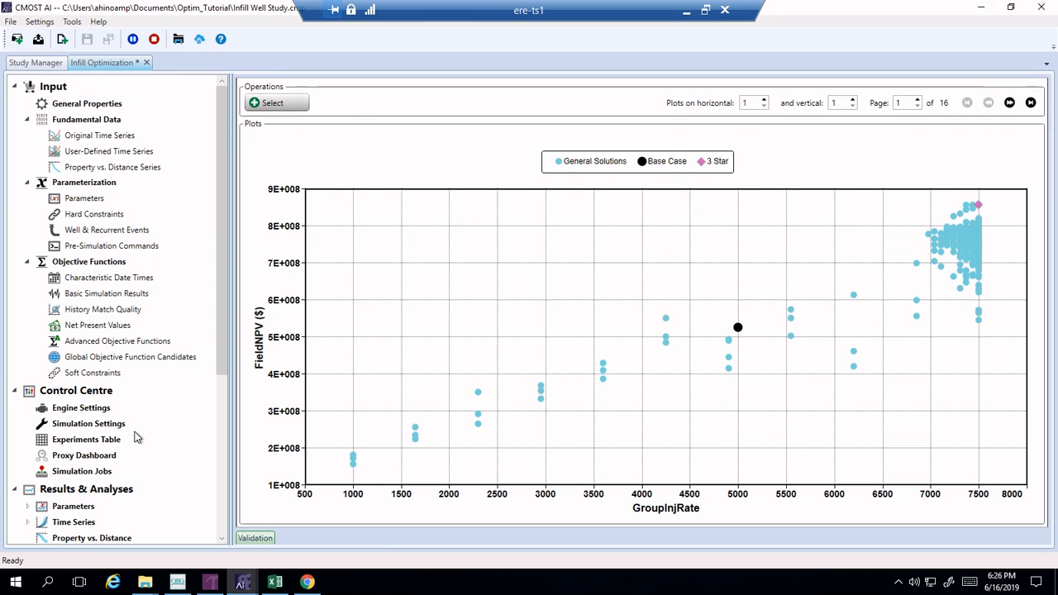
pyautogui.scroll(-3, 136, 436)
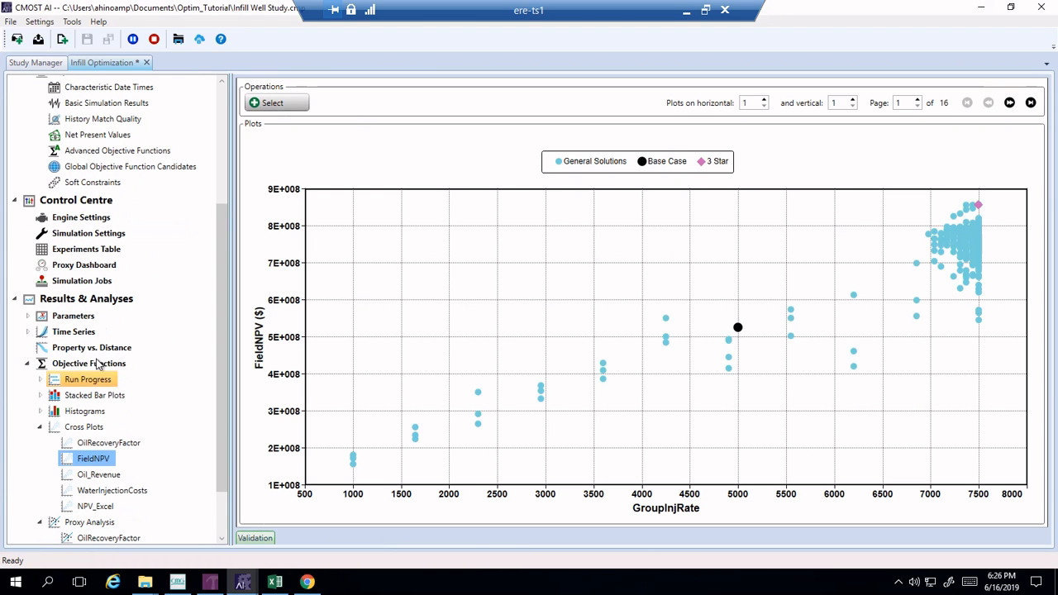
pyautogui.click(116, 252)
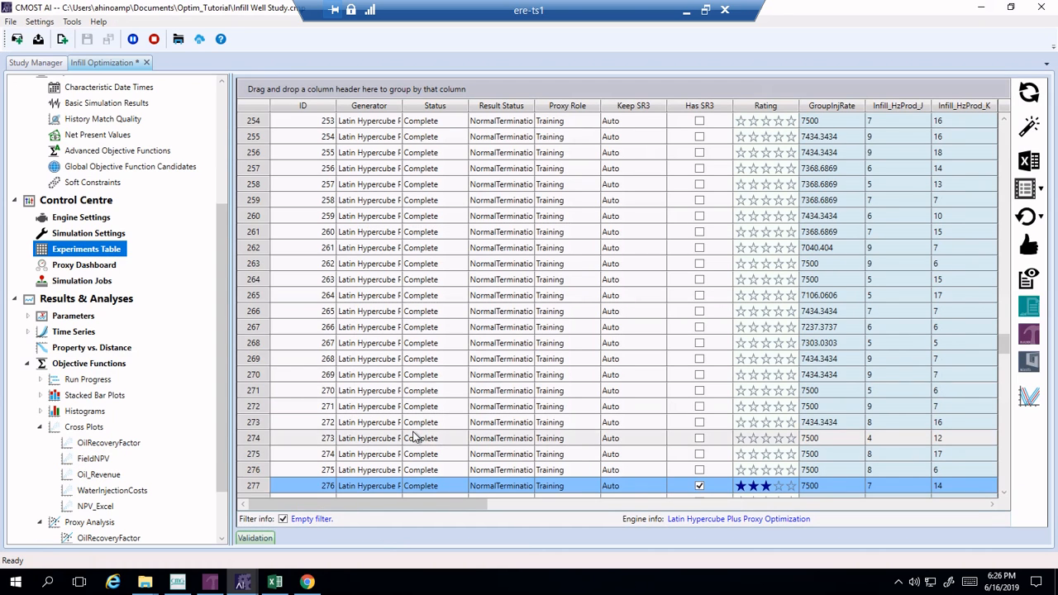
pyautogui.scroll(-3, 415, 438)
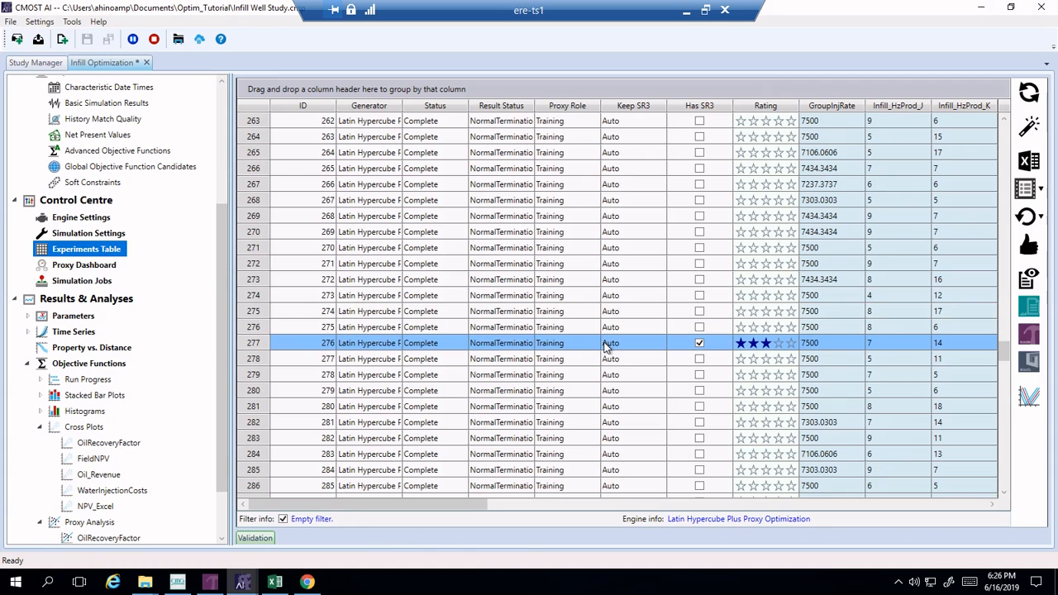
pyautogui.click(1033, 364)
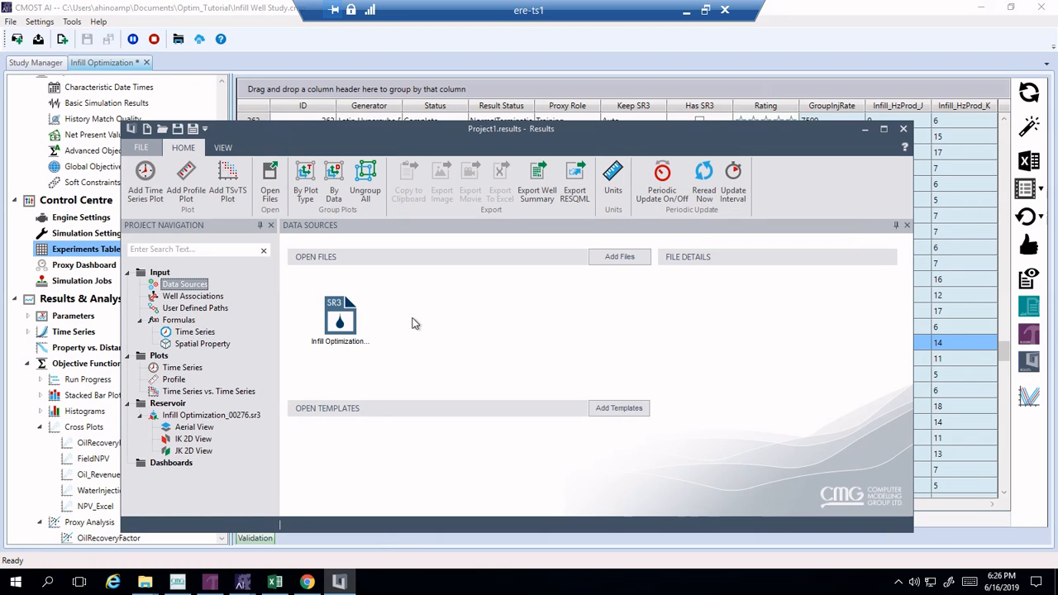
pyautogui.click(889, 132)
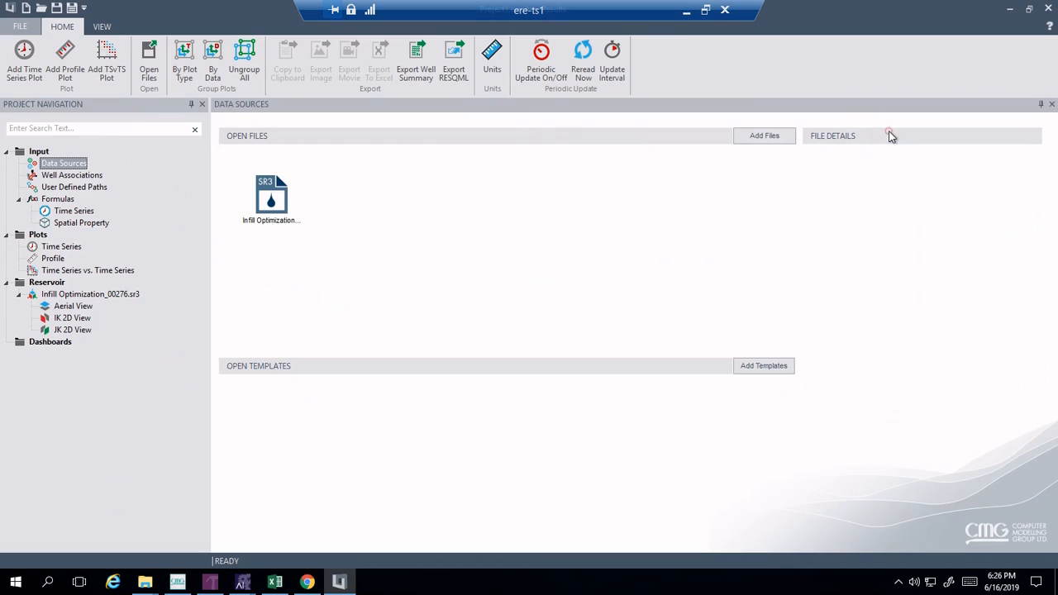
# Step: Create a time series plot of Cumulative Oil SC and Cumulative Water SC for well Infill_HzProd from Infill Optimization_00276.sr3
pyautogui.click(67, 270)
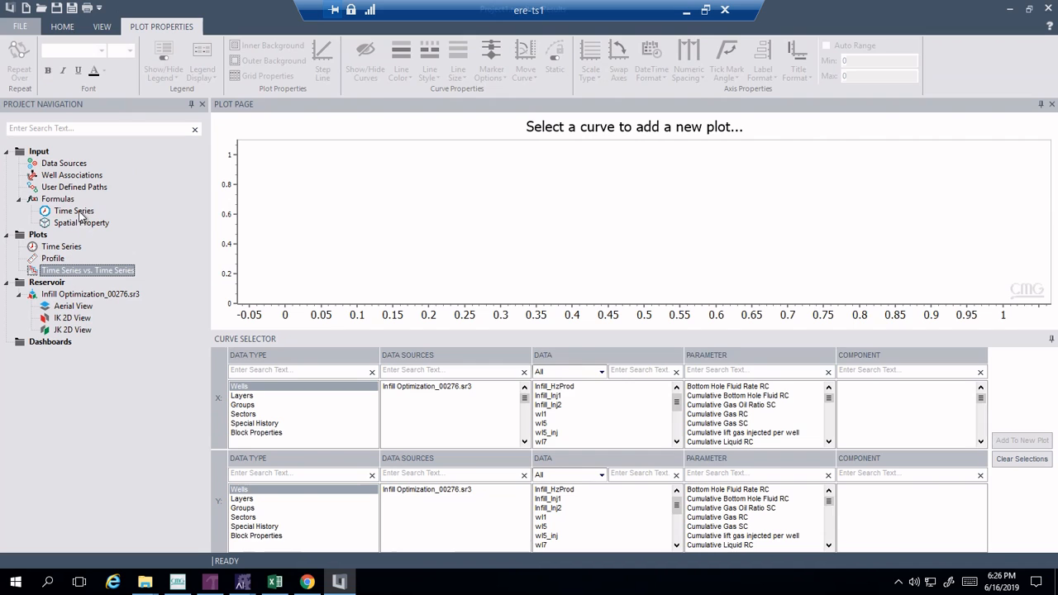
pyautogui.click(78, 212)
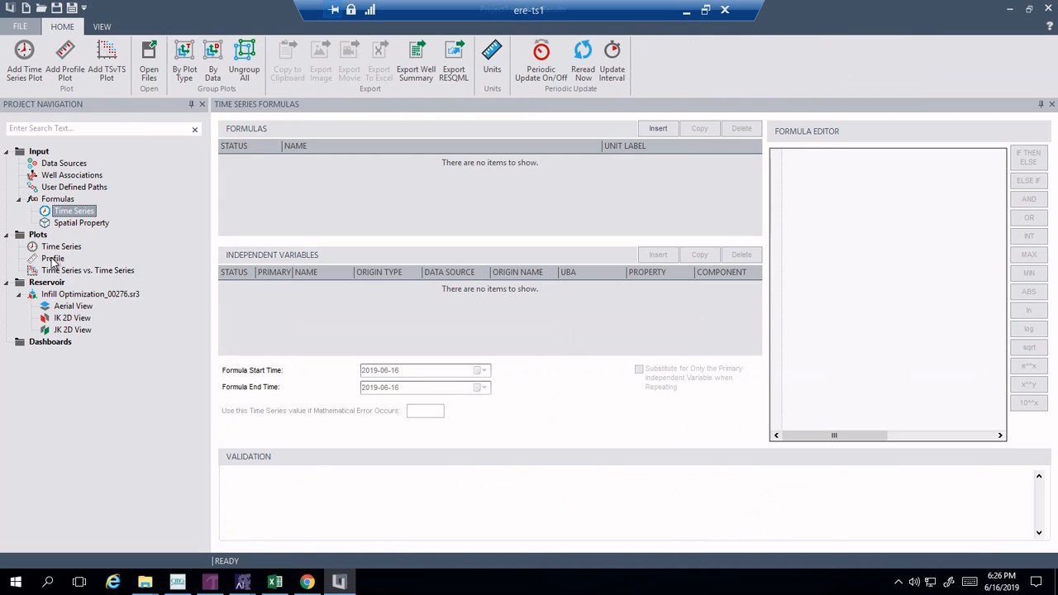
pyautogui.click(66, 248)
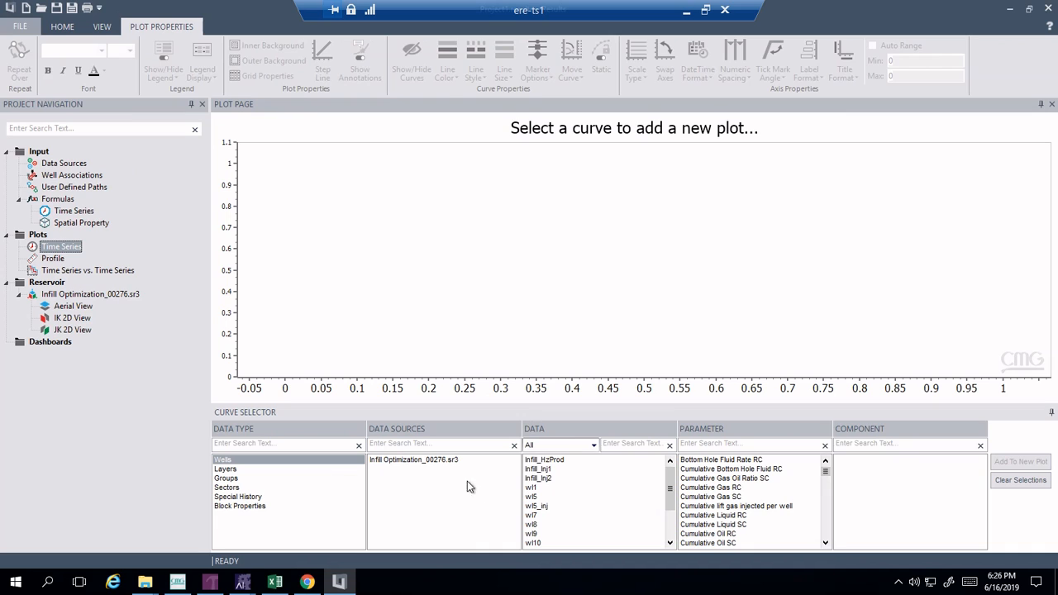
pyautogui.click(451, 461)
pyautogui.click(545, 460)
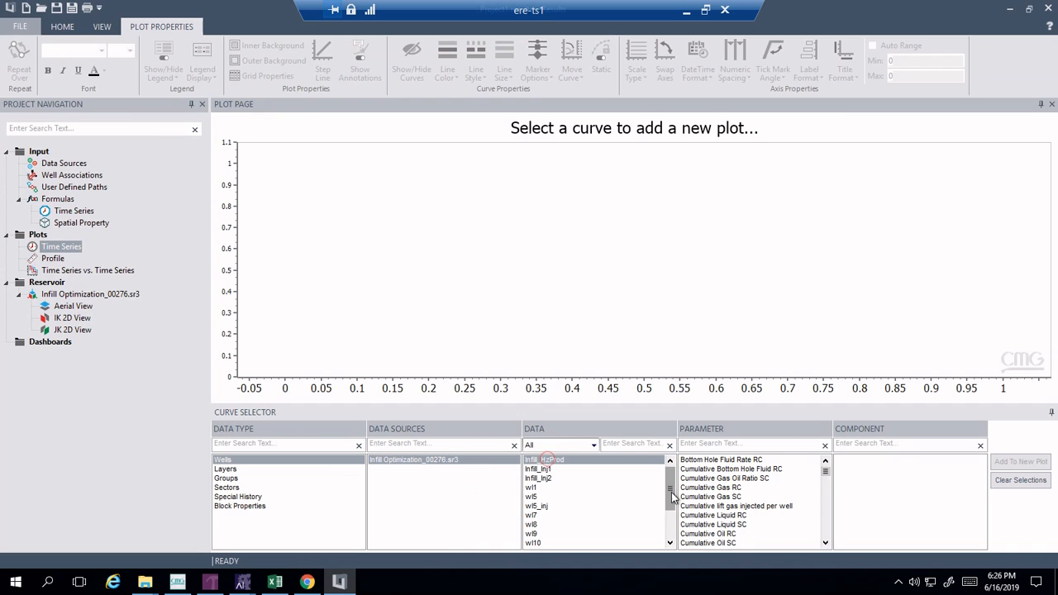
pyautogui.click(729, 543)
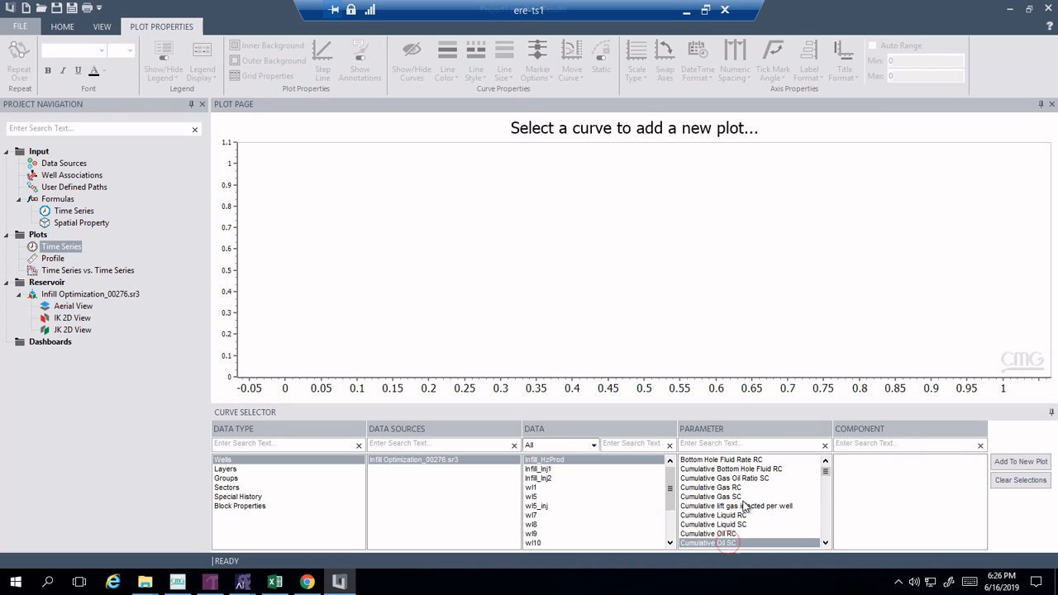
pyautogui.scroll(-5, 743, 505)
pyautogui.scroll(2, 744, 506)
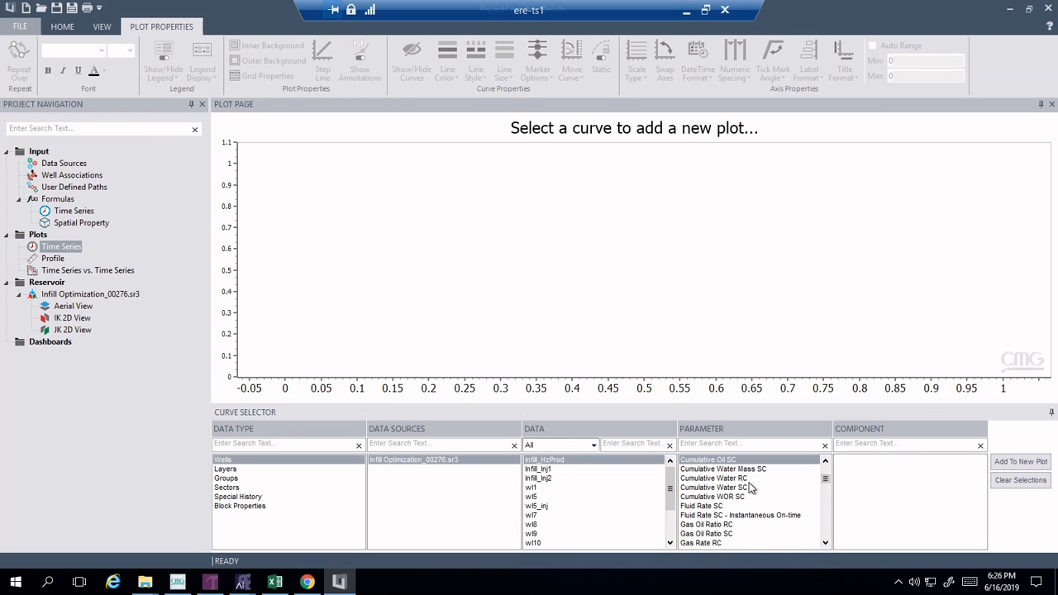
pyautogui.click(743, 489)
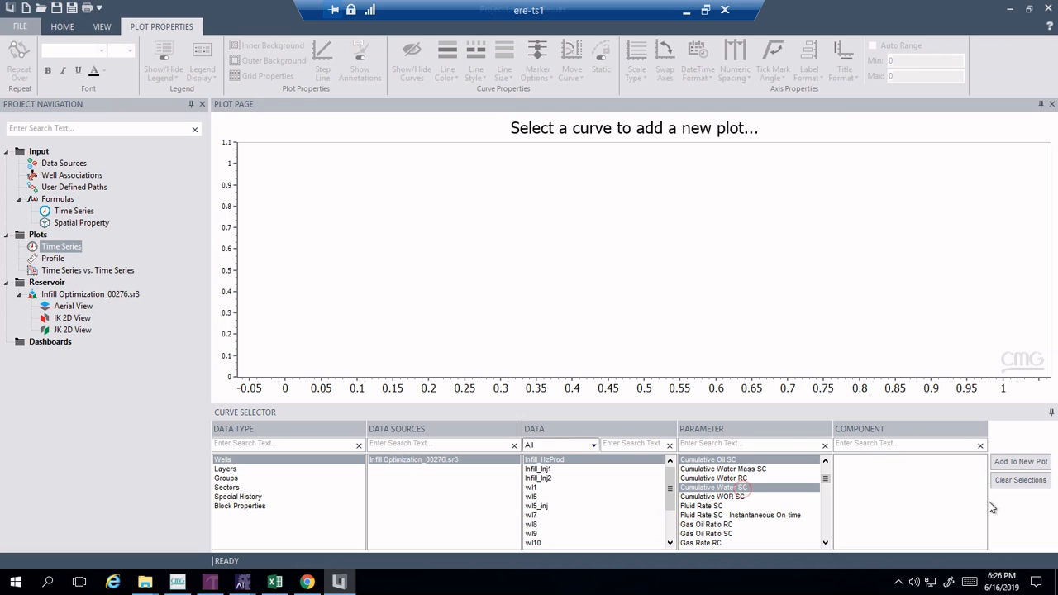
pyautogui.click(1034, 463)
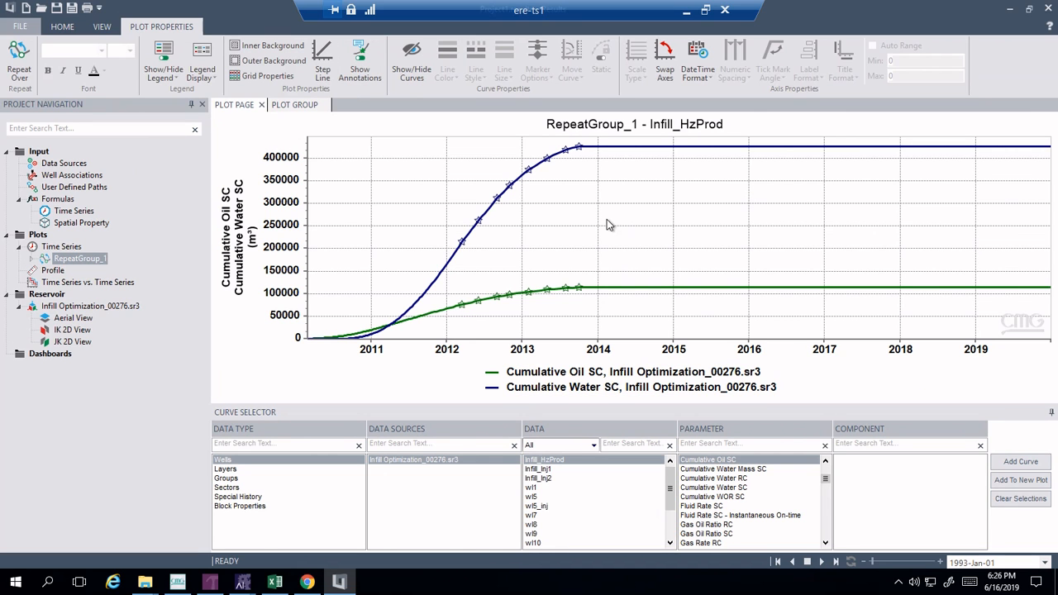
# Step: Examine the 3D reservoir pressure of Infill Optimization_00276.sr3 by animating it through 2020-Jan-01, and return to the CMOST study
pyautogui.click(85, 306)
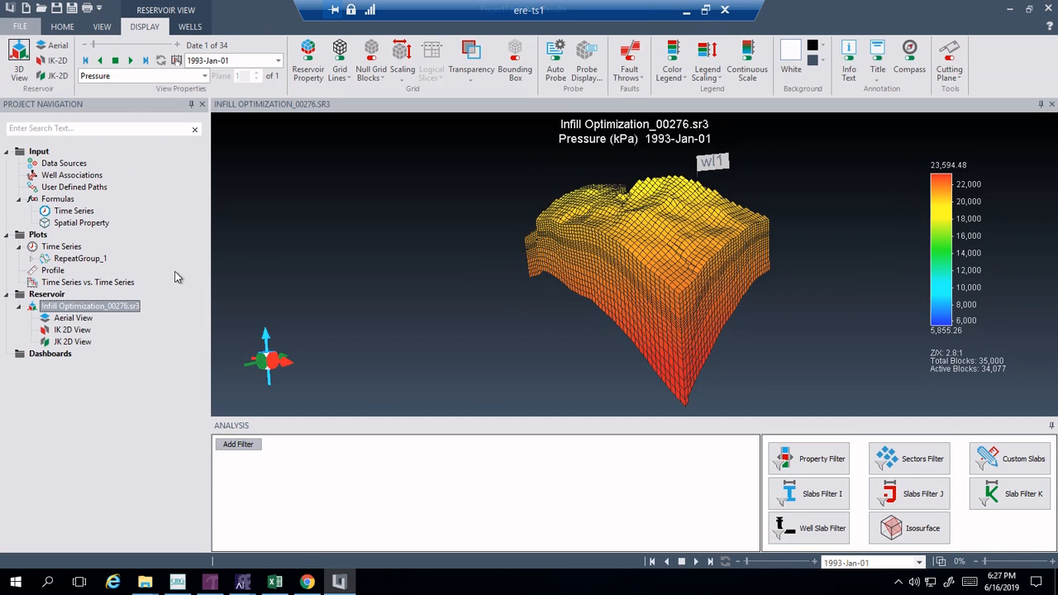
pyautogui.moveTo(620, 216); pyautogui.dragTo(732, 296)
pyautogui.moveTo(682, 339)
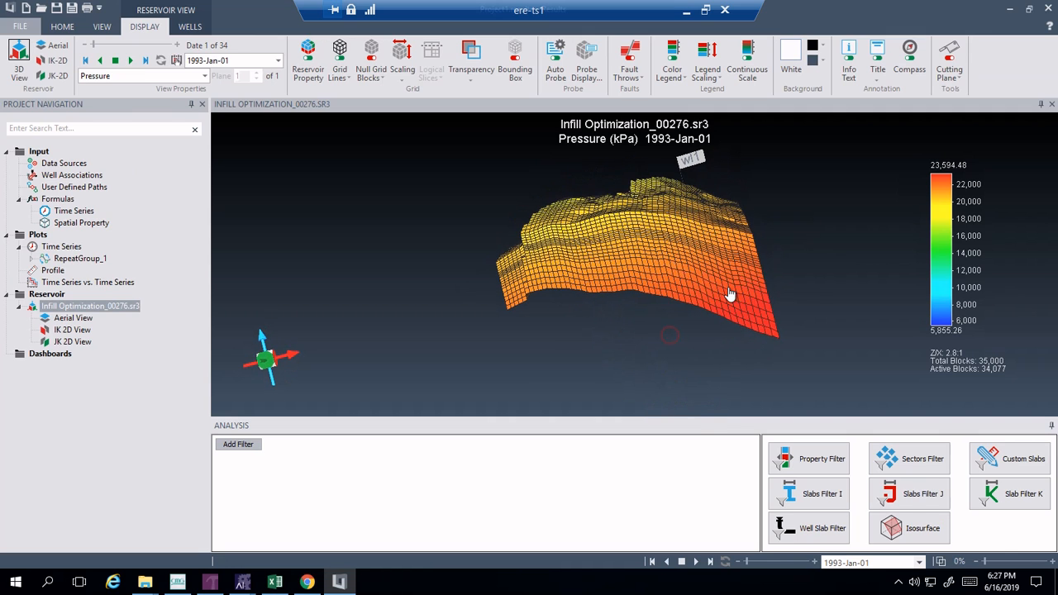
pyautogui.moveTo(665, 248); pyautogui.dragTo(689, 298)
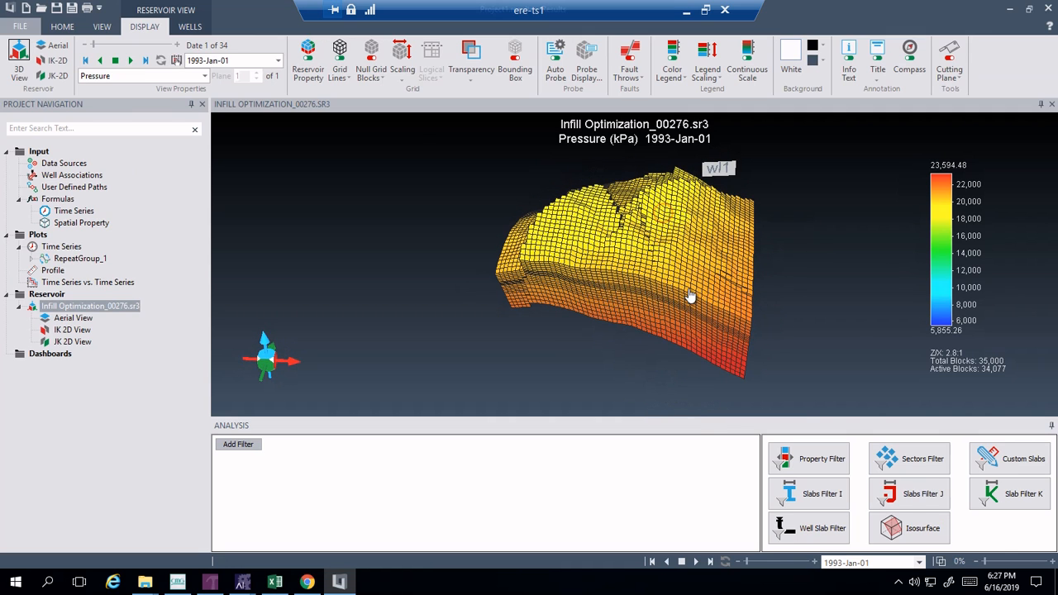
pyautogui.click(205, 76)
pyautogui.click(205, 75)
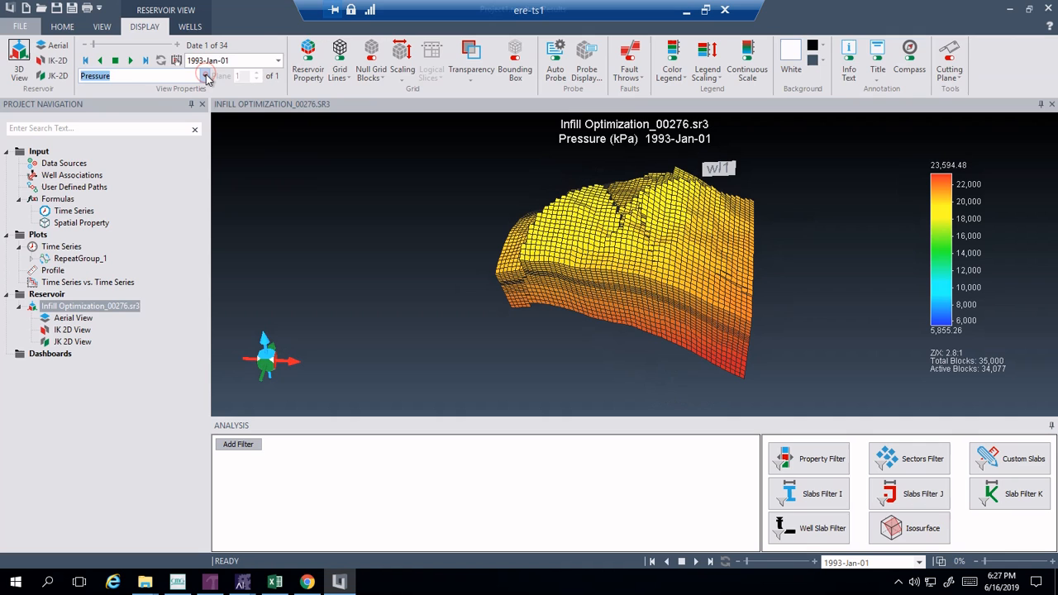
pyautogui.click(130, 61)
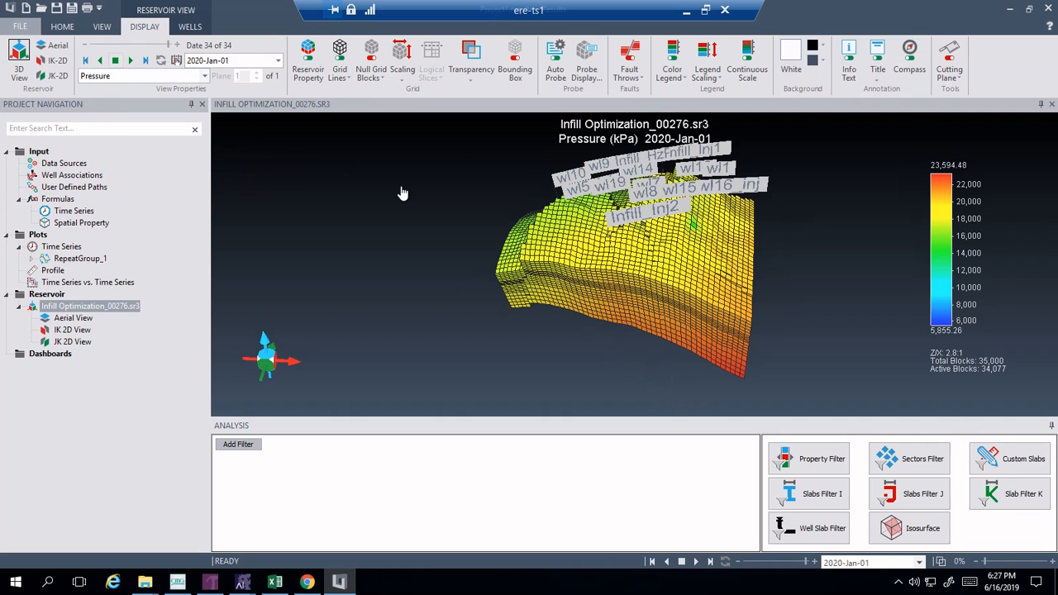
pyautogui.click(1010, 8)
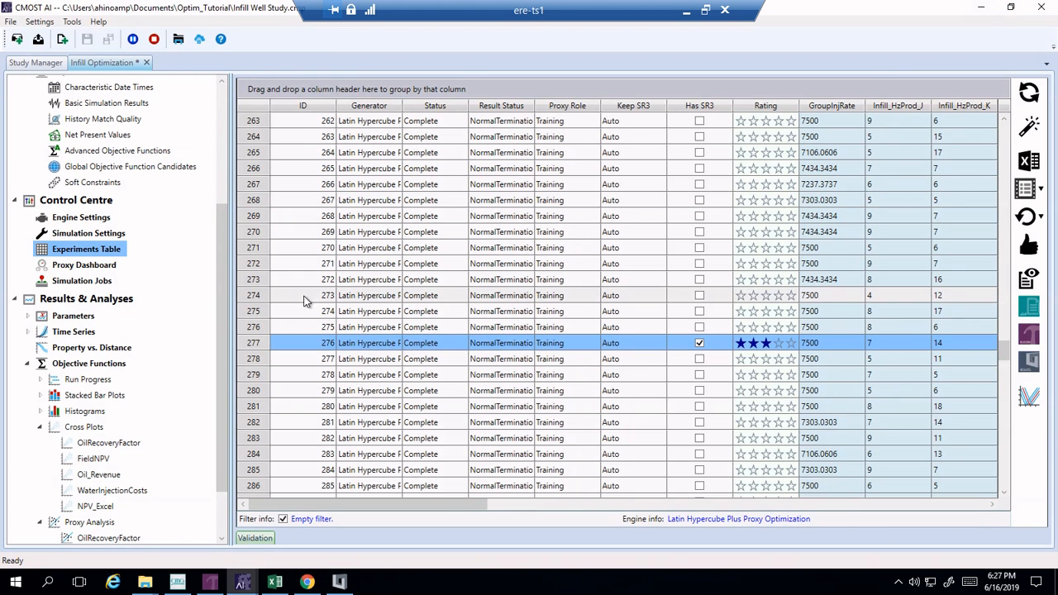
pyautogui.scroll(5, 150, 295)
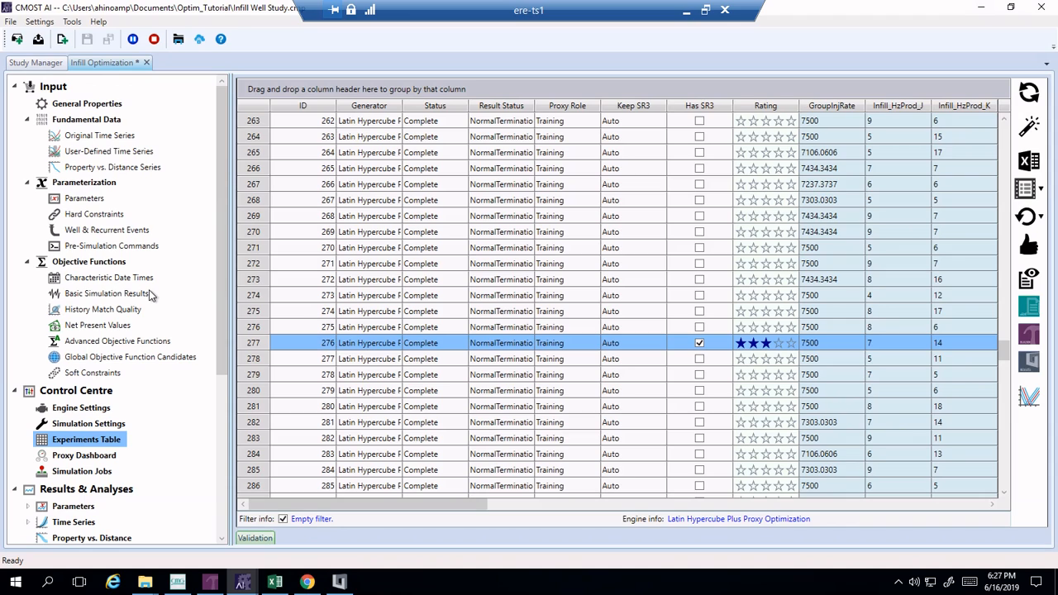